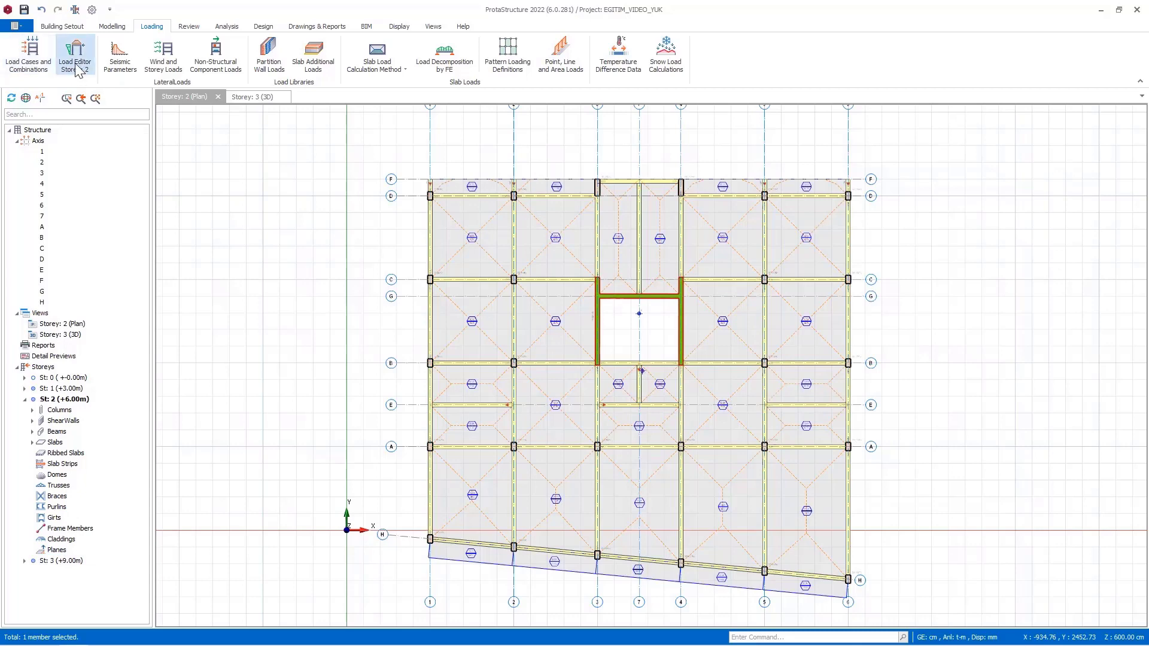
Step: Make Storey 1 the active plan and look over its loads in the Load Editor, closing it without changes
{"action": "double_click", "coordinate": [68, 563]}
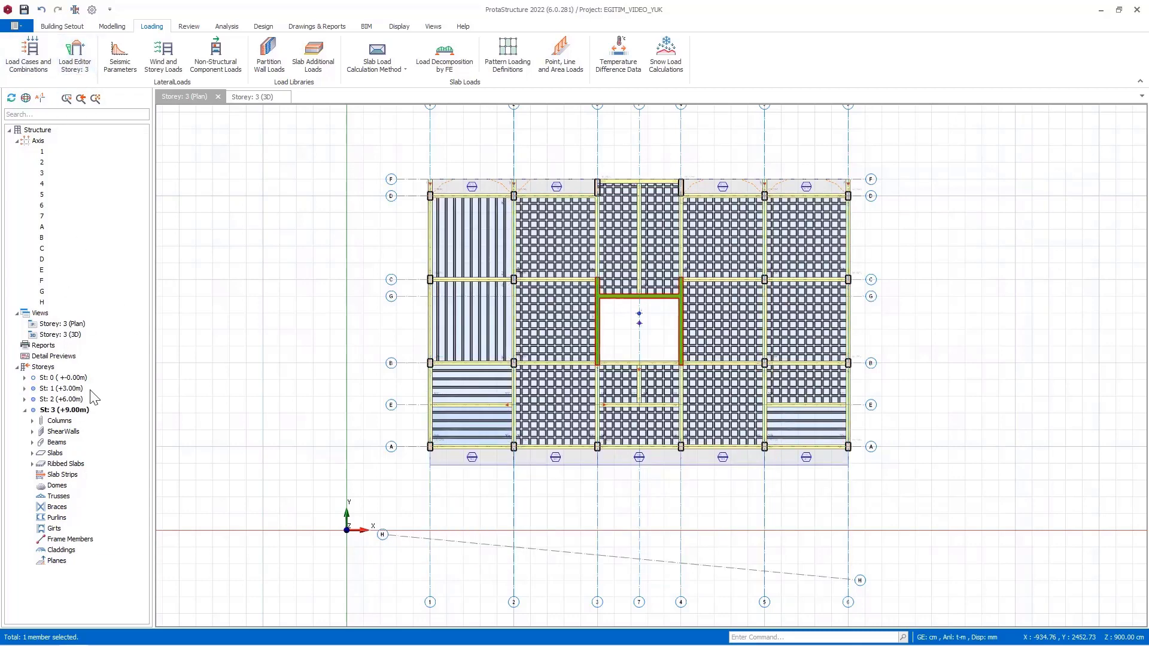
{"action": "double_click", "coordinate": [65, 388]}
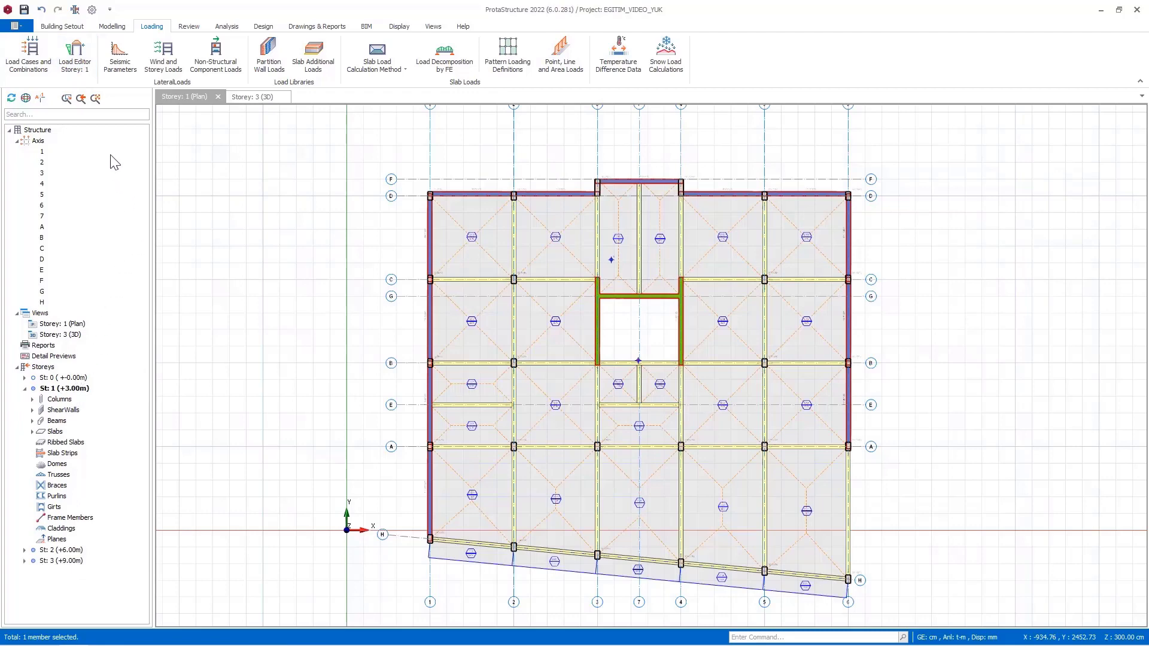
{"action": "left_click", "coordinate": [83, 64]}
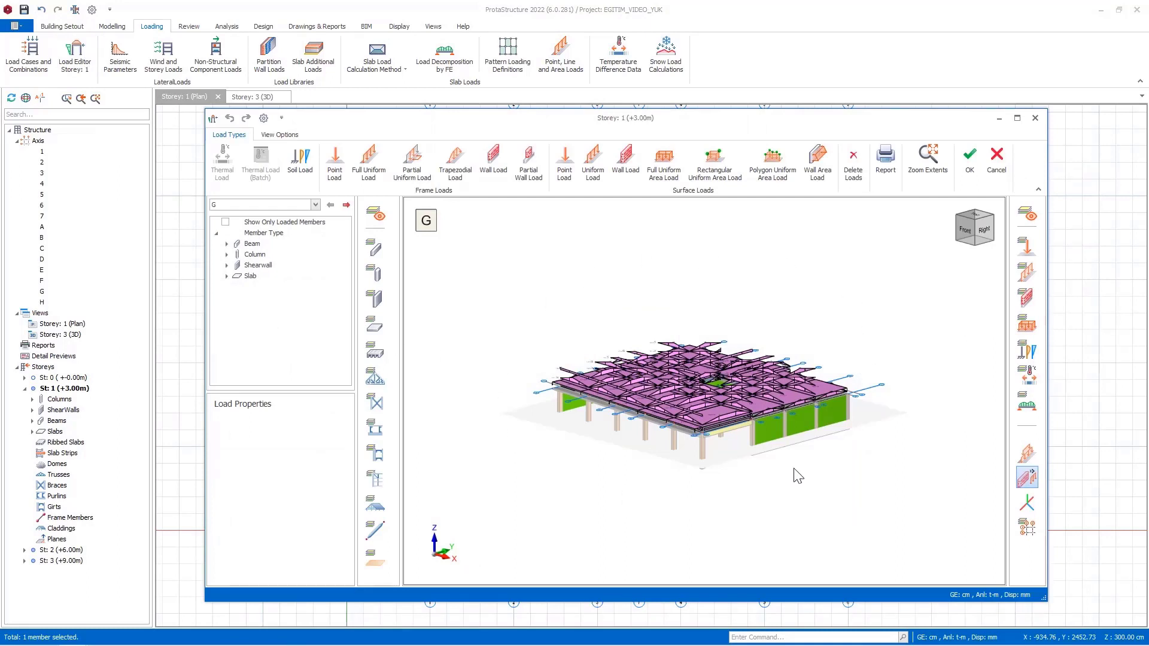
{"action": "left_click", "coordinate": [1034, 118]}
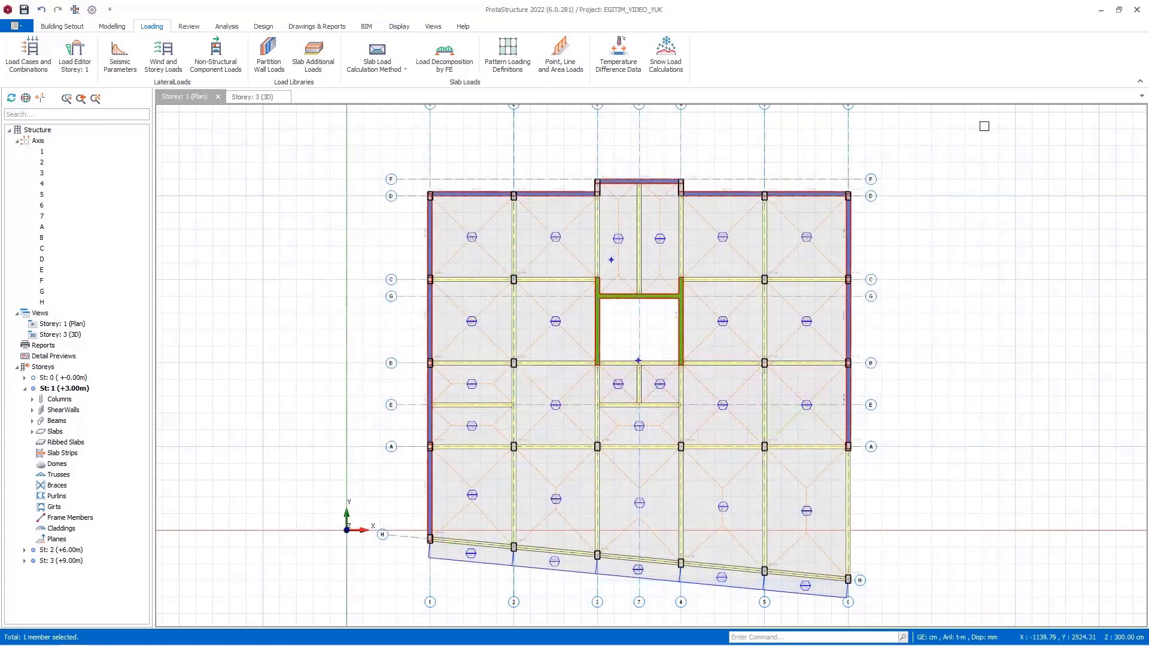
Step: Look at the commands available for column S5 on Storey 1, including Edit Loads, and dismiss them
{"action": "left_click", "coordinate": [524, 273]}
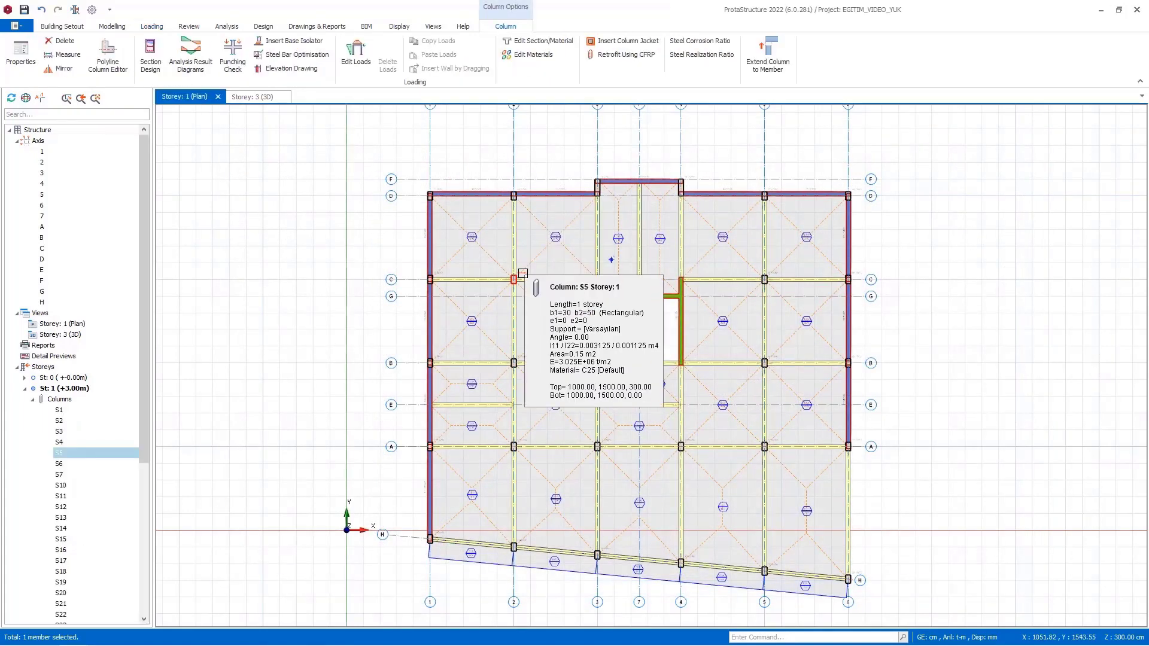
{"action": "right_click", "coordinate": [523, 273]}
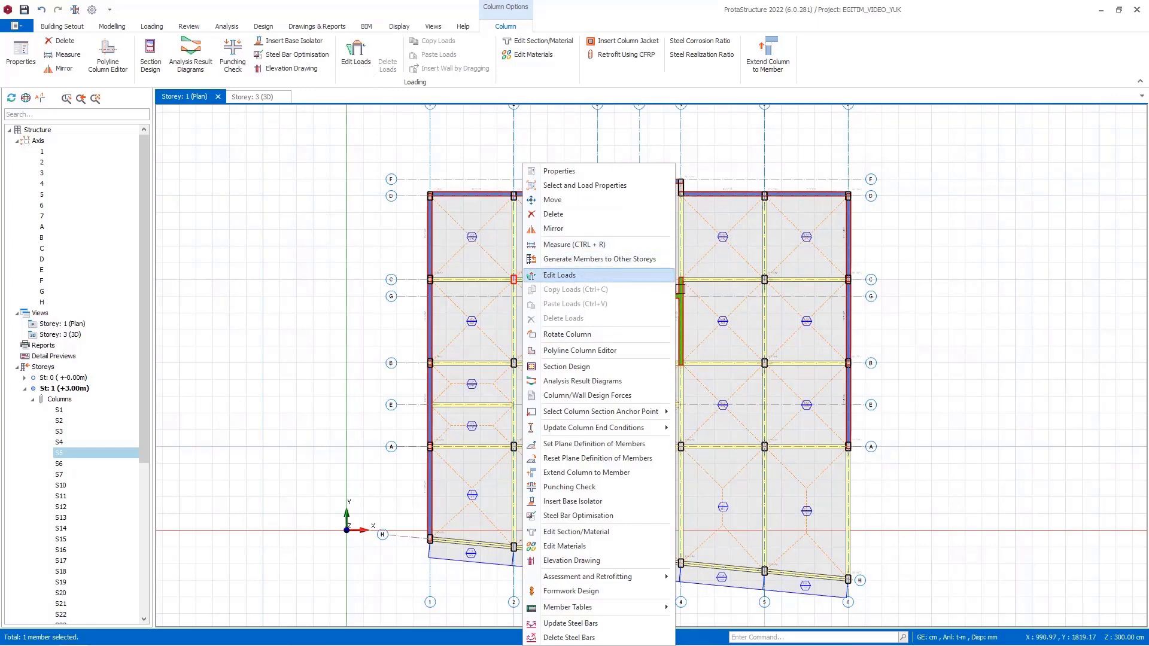
{"action": "left_click", "coordinate": [741, 168]}
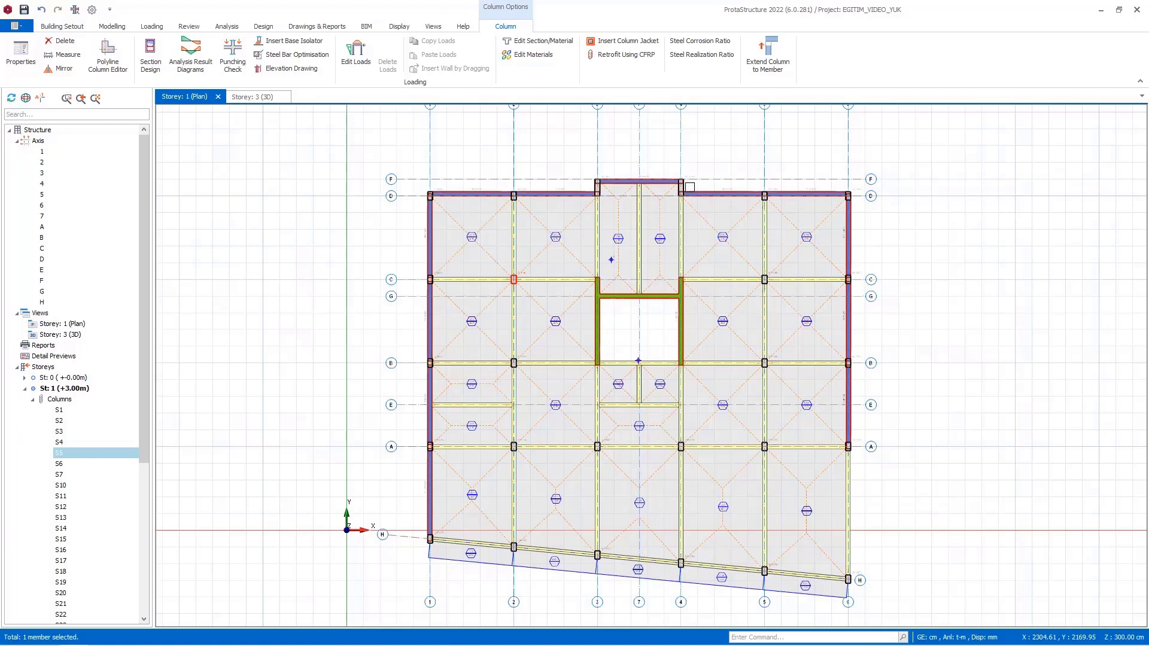
Step: Select slabs D101 to D128 of Storey 1 in the structure tree and open an enlarged Slab Table listing them all
{"action": "left_click_drag", "start_coordinate": [145, 288], "coordinate": [142, 480]}
{"action": "left_click", "coordinate": [32, 485]}
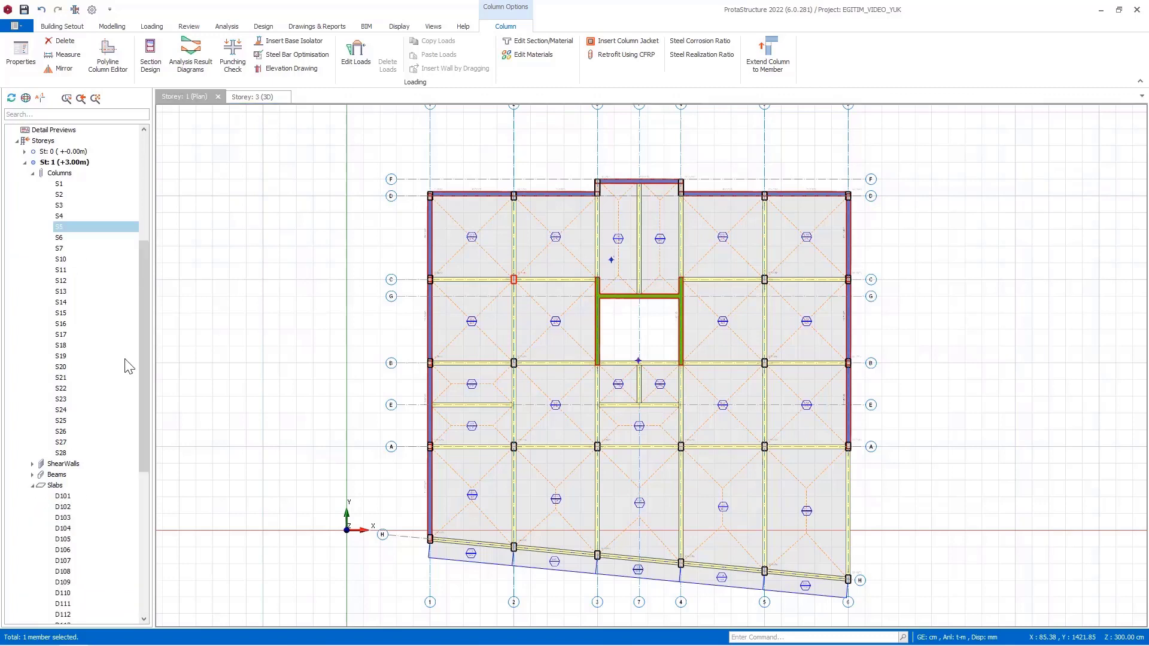
{"action": "left_click_drag", "start_coordinate": [145, 310], "coordinate": [145, 402]}
{"action": "left_click", "coordinate": [65, 250]}
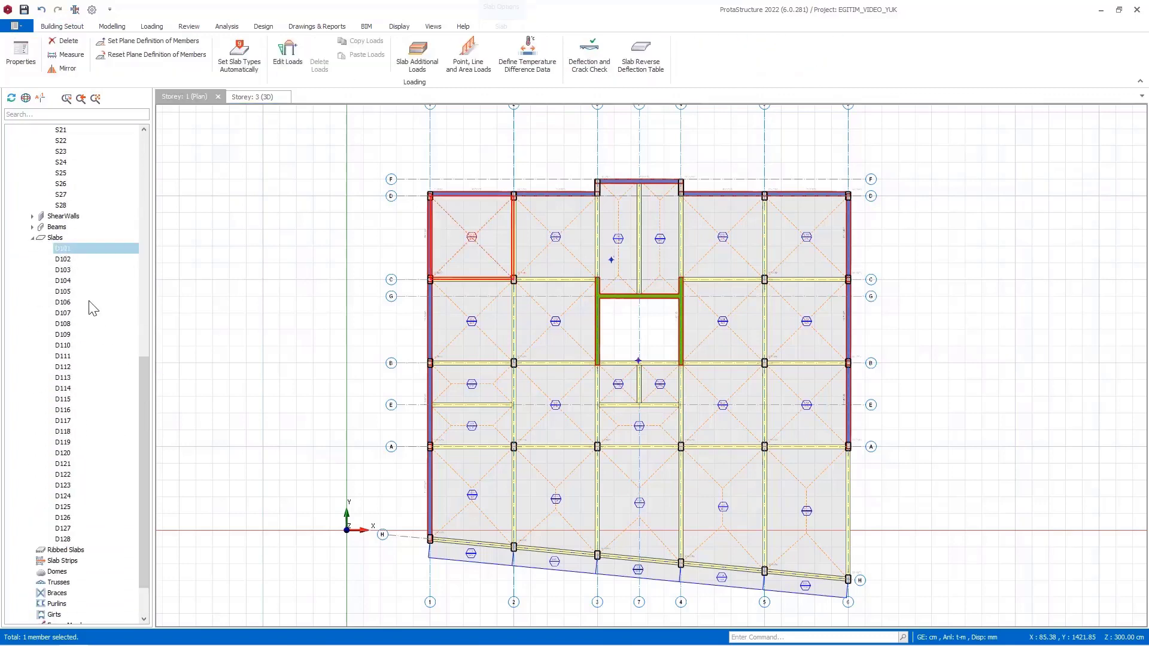
{"action": "left_click", "coordinate": [65, 539], "text": "shift"}
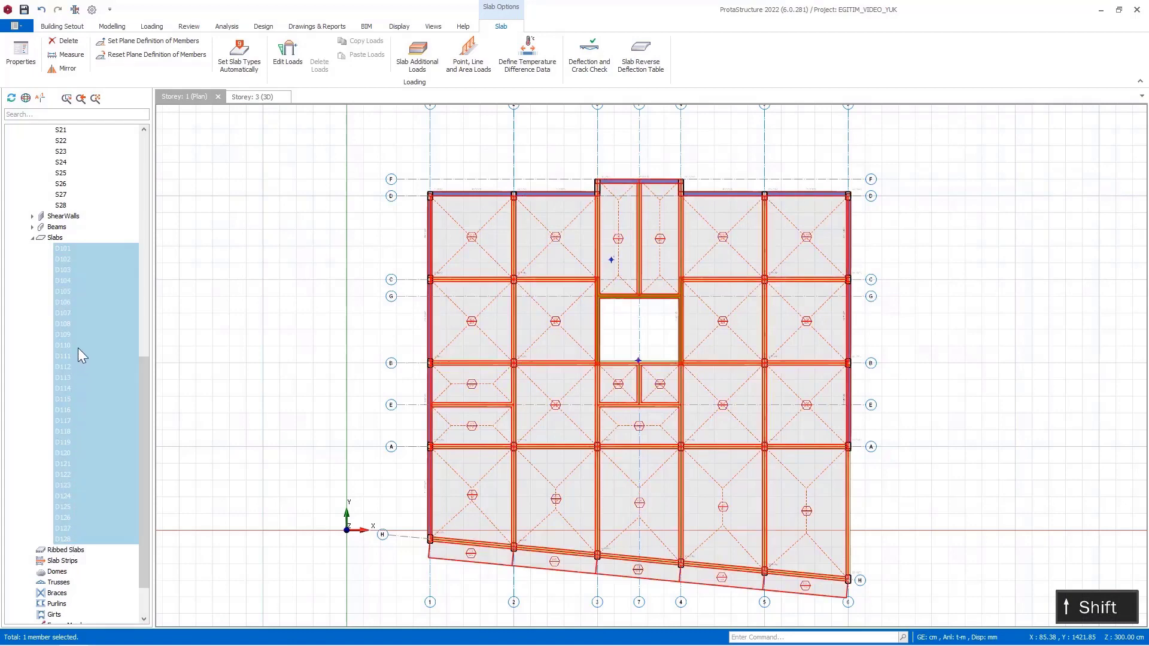
{"action": "right_click", "coordinate": [65, 323]}
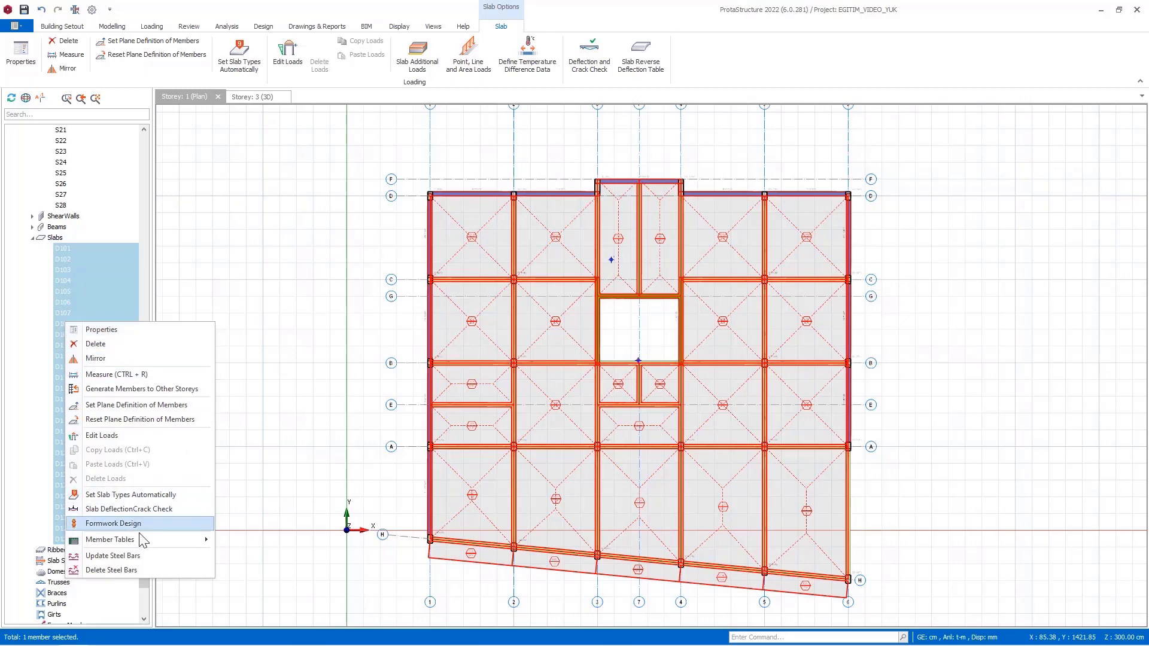
{"action": "mouse_move", "coordinate": [139, 537]}
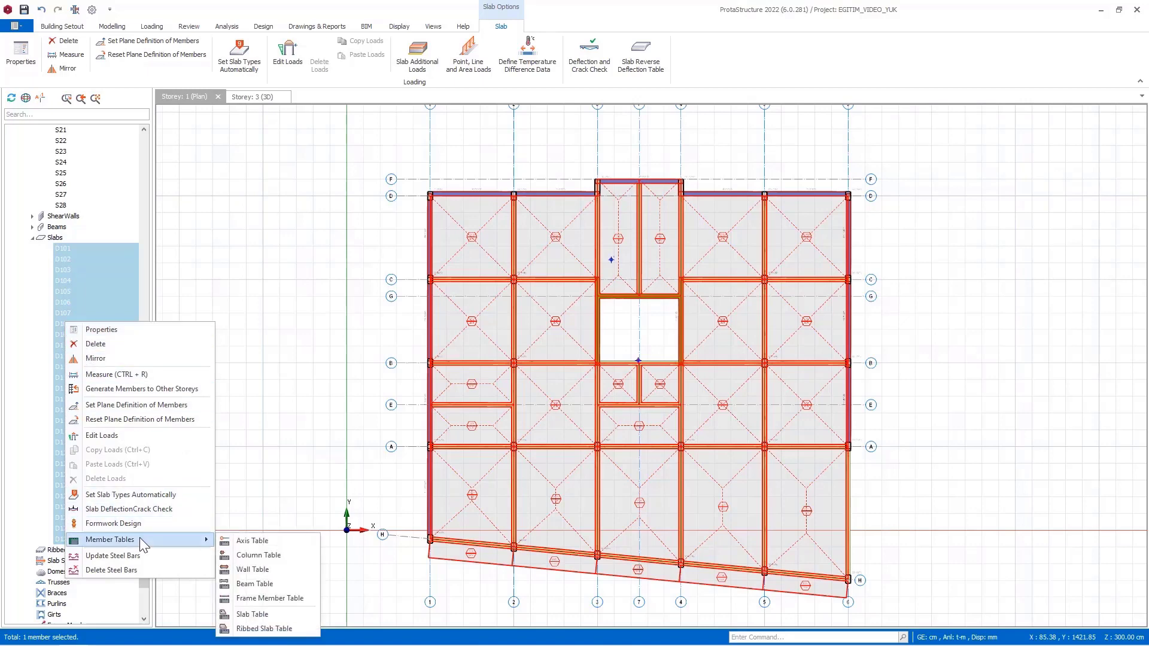
{"action": "left_click", "coordinate": [116, 329]}
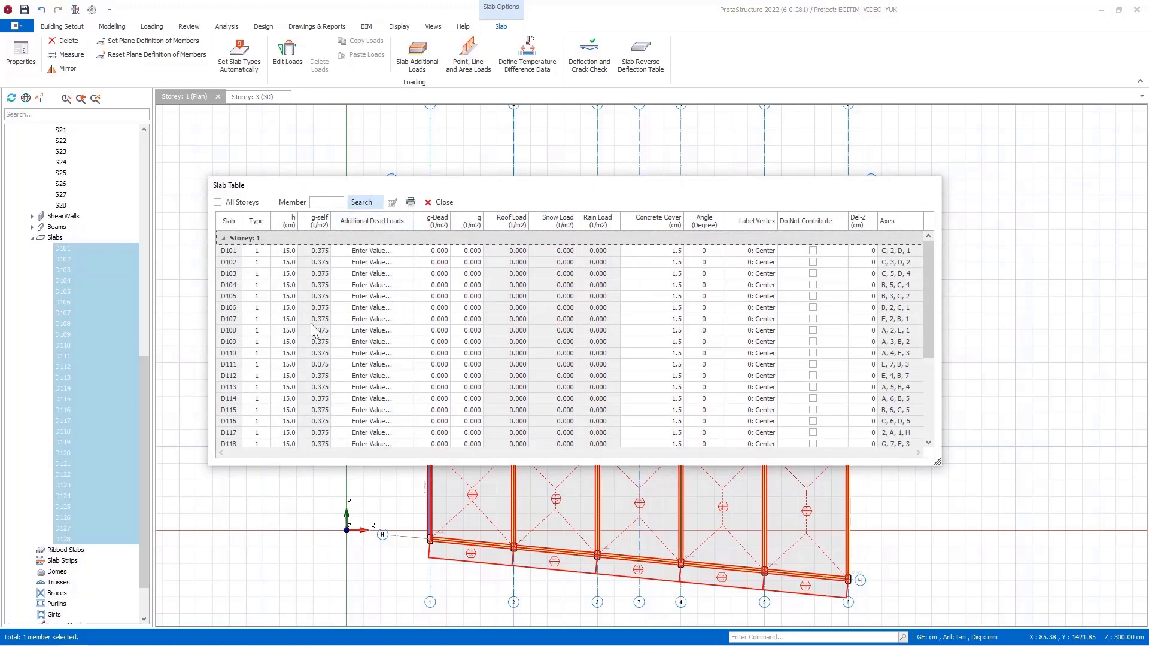
{"action": "left_click_drag", "start_coordinate": [389, 466], "coordinate": [397, 589]}
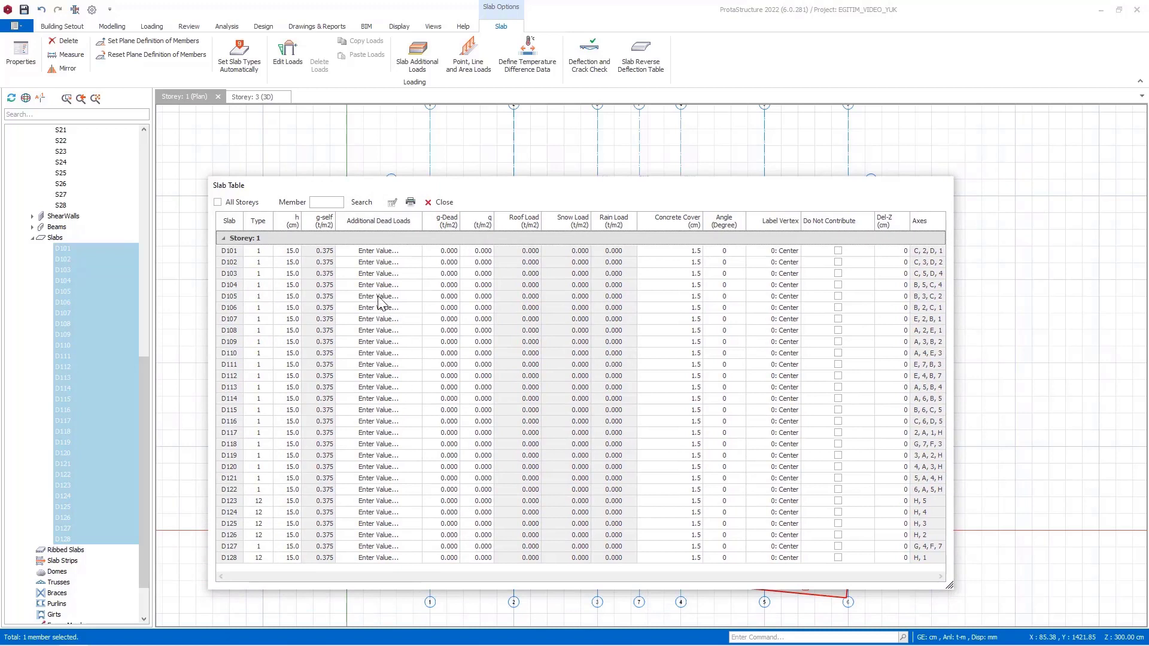
Step: Assign the Oda additional dead load to every Storey 1 slab with a columnwise edit
{"action": "left_click", "coordinate": [382, 217]}
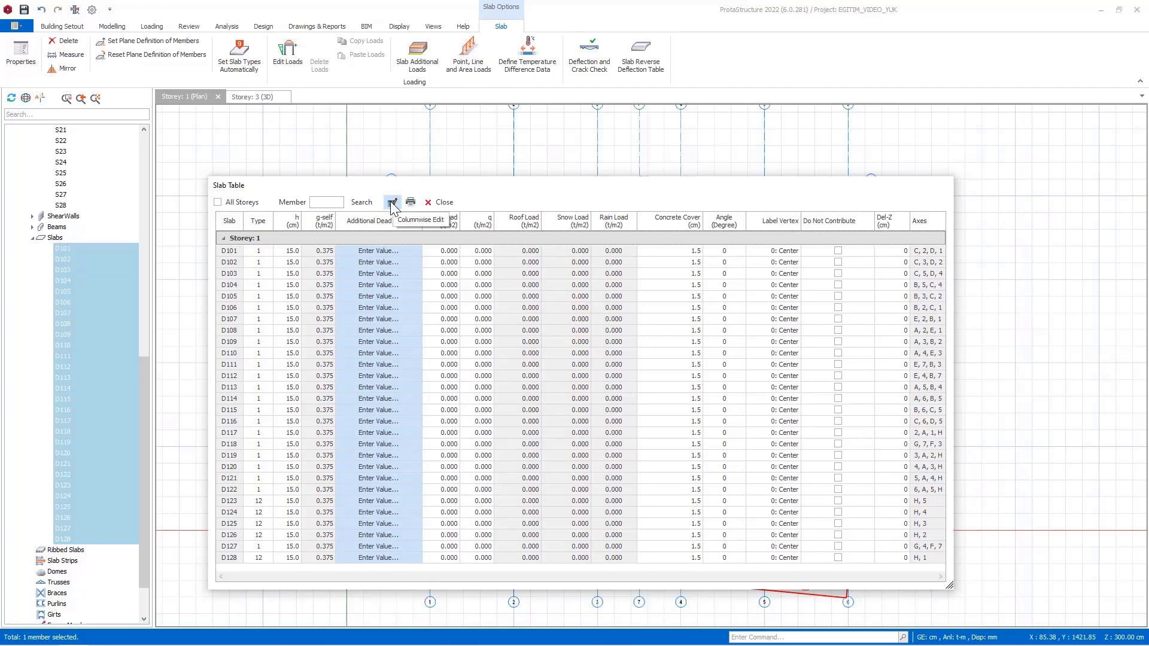
{"action": "left_click", "coordinate": [392, 206]}
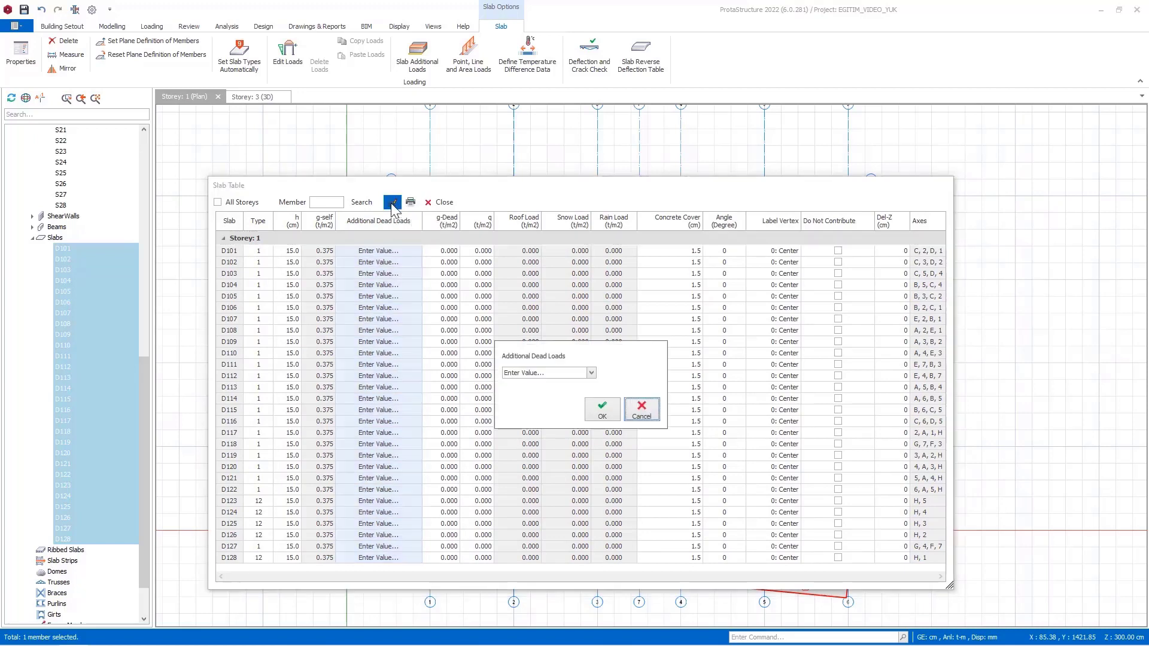
{"action": "left_click", "coordinate": [558, 373]}
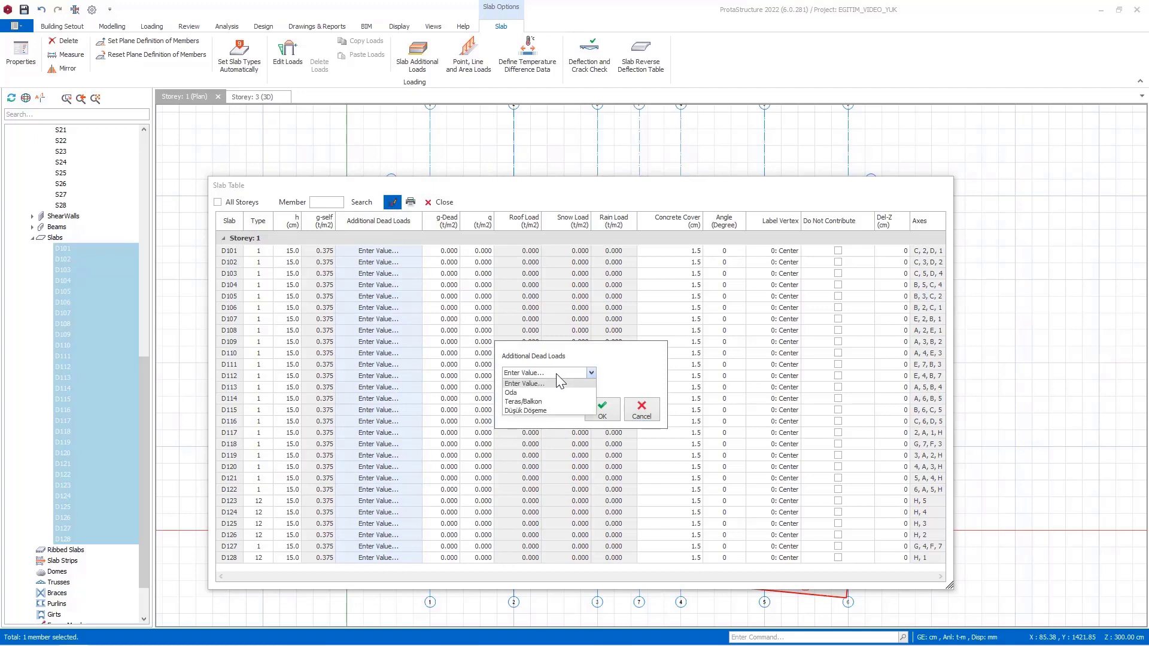
{"action": "left_click", "coordinate": [546, 394]}
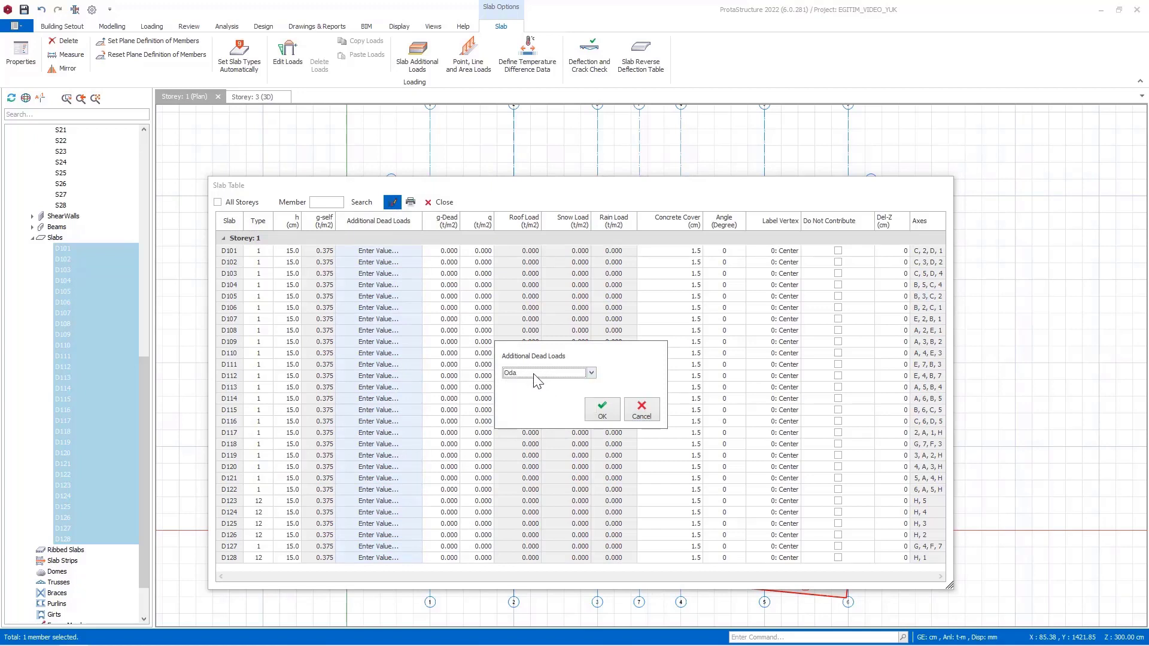
{"action": "left_click", "coordinate": [602, 411]}
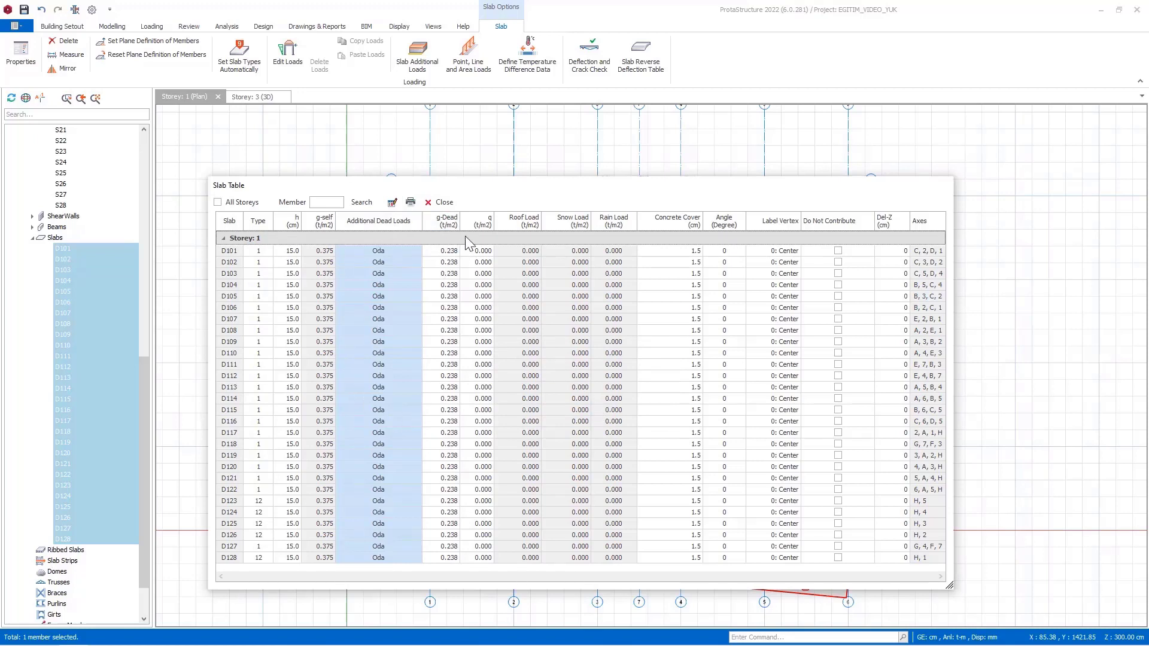
Step: Set the live load q of all Storey 1 slabs to the 0.200 t/m2 residence/terrace room value, closing the Slab Table and clearing the selection
{"action": "left_click", "coordinate": [479, 222]}
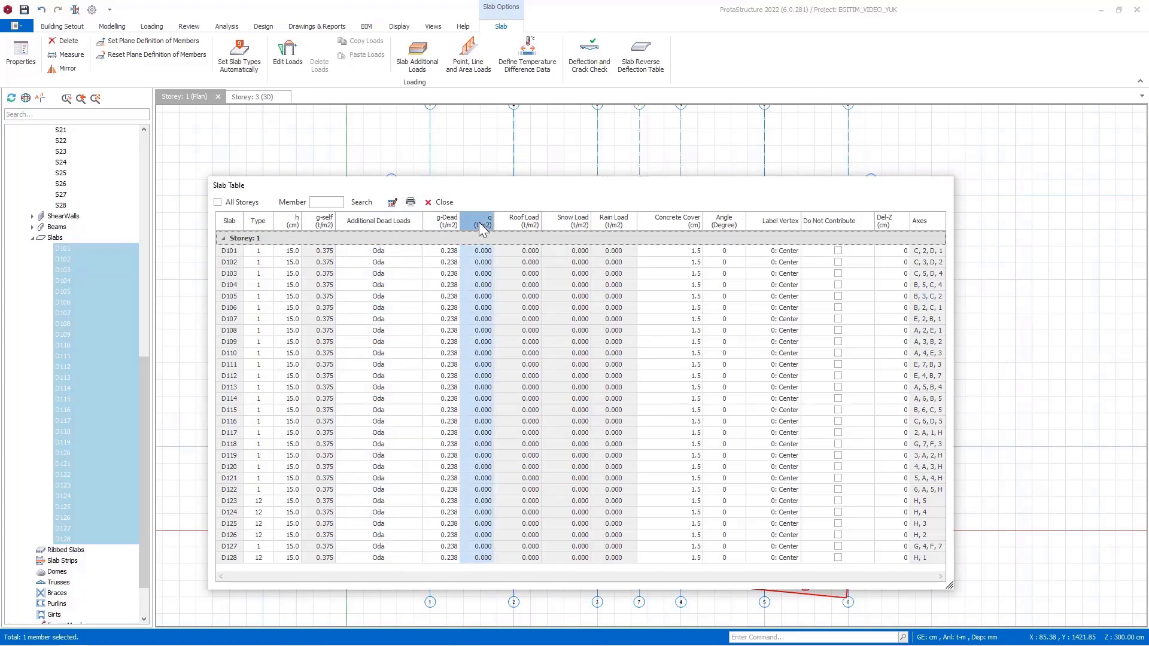
{"action": "left_click", "coordinate": [392, 202]}
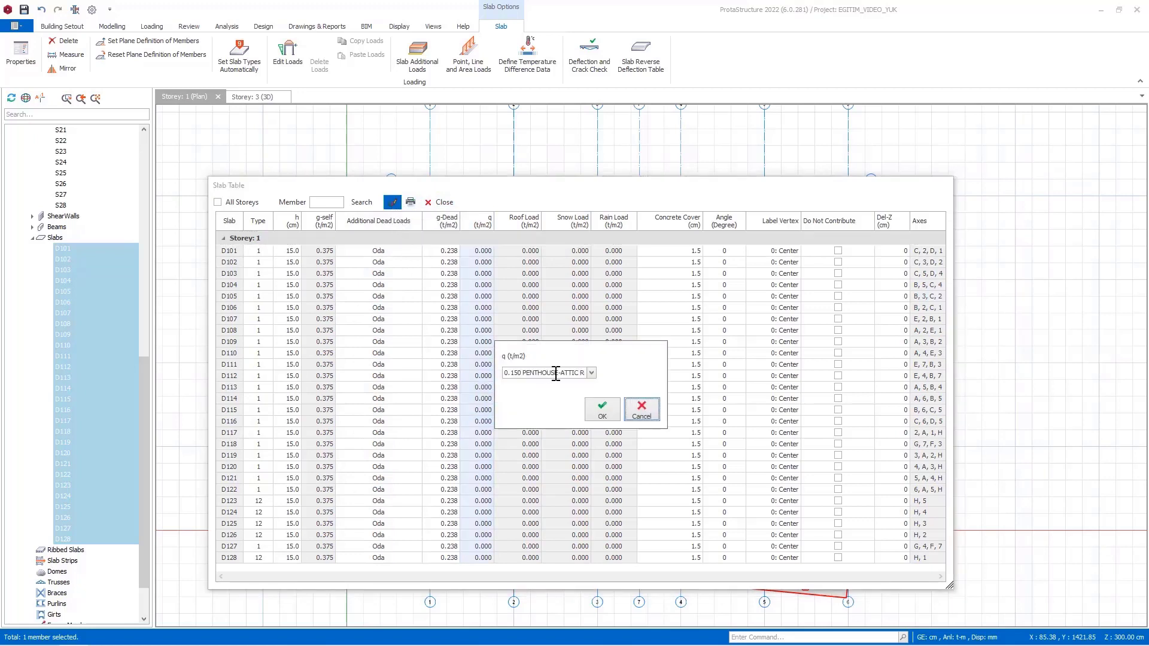
{"action": "left_click", "coordinate": [591, 372]}
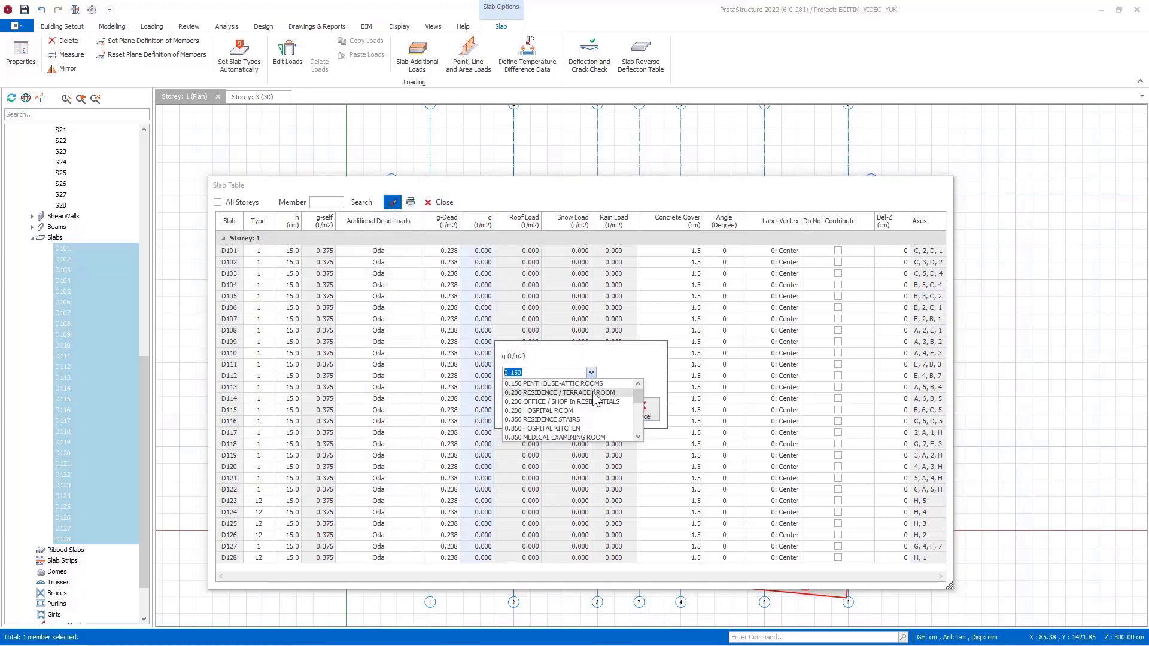
{"action": "left_click", "coordinate": [594, 392]}
{"action": "left_click", "coordinate": [598, 410]}
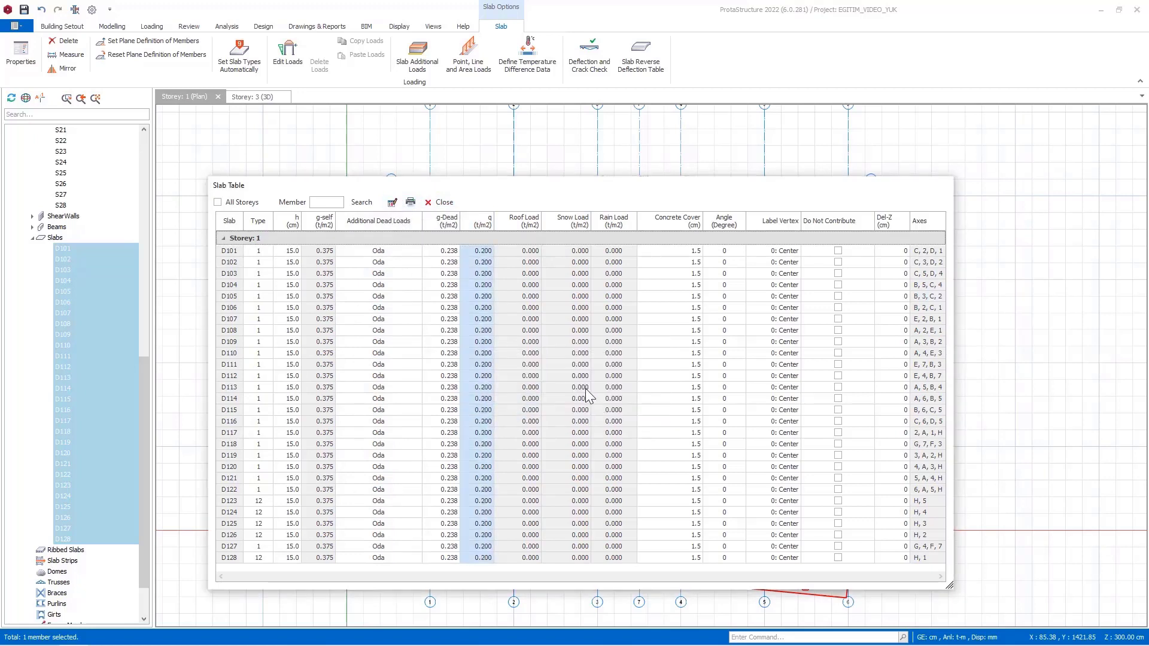
{"action": "left_click", "coordinate": [440, 201]}
{"action": "key", "text": "Escape"}
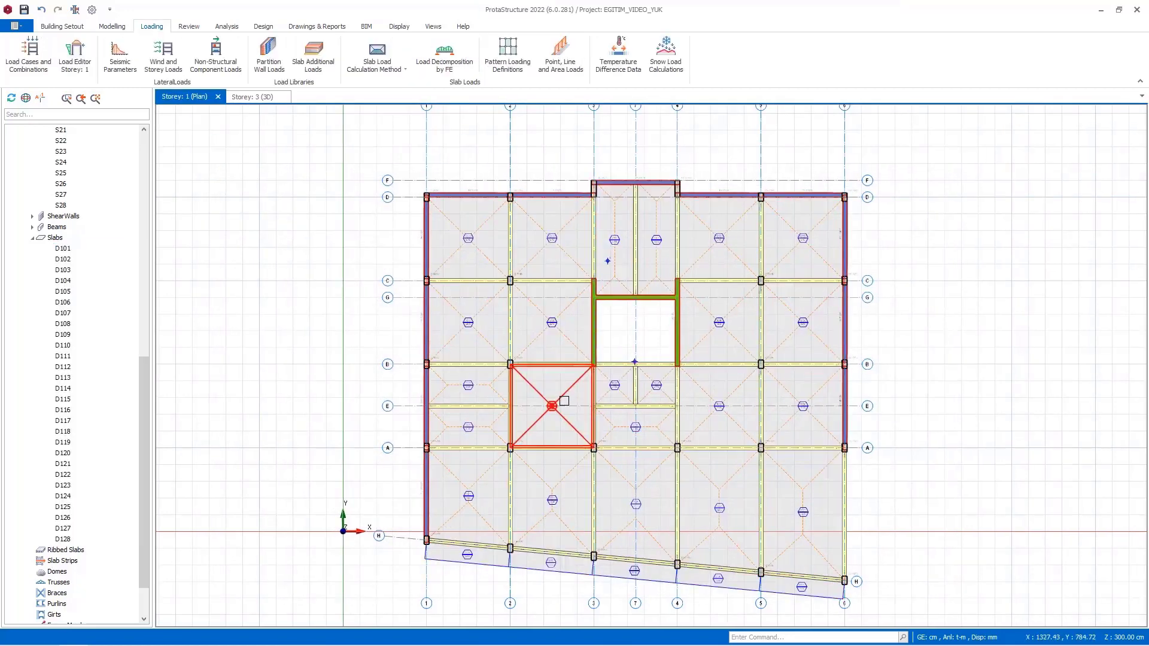
Step: Set up a slab line load using the 10 cm Tuğla Duvar wall type with a wall height of 3 m
{"action": "mouse_move", "coordinate": [560, 396]}
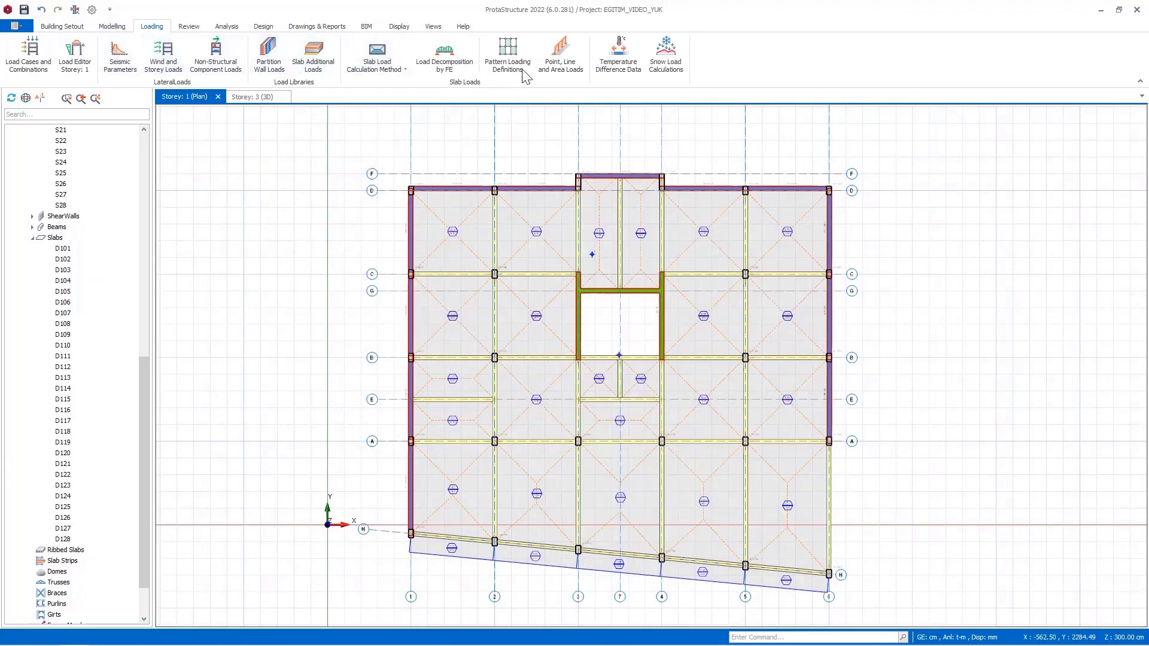
{"action": "left_click", "coordinate": [561, 60]}
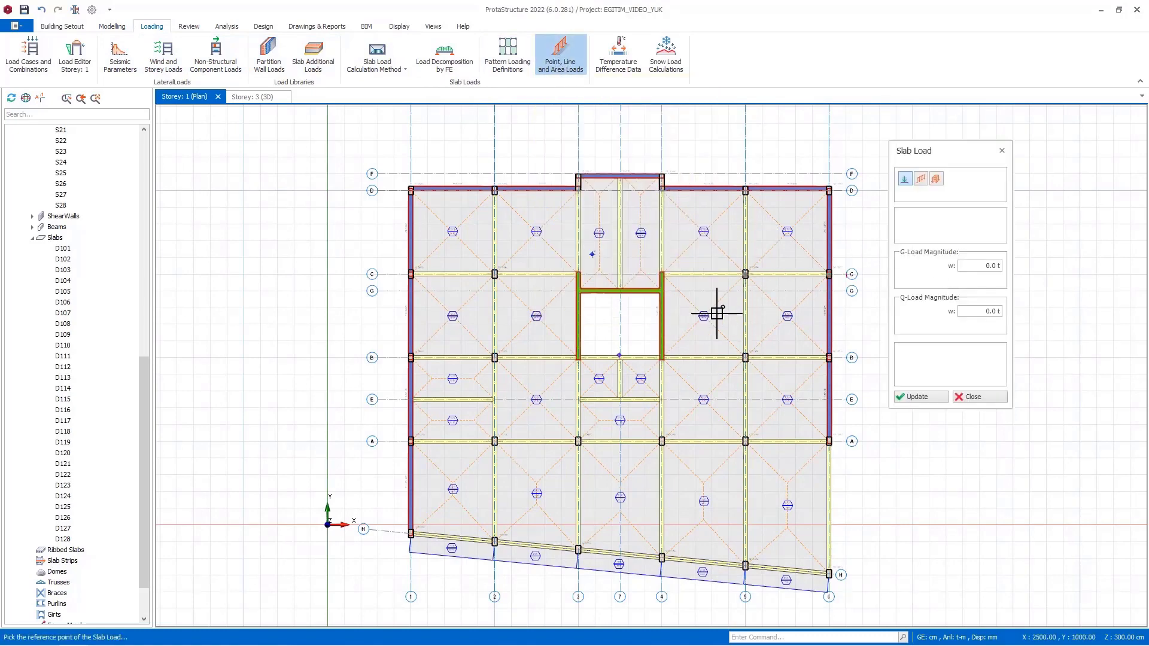
{"action": "left_click", "coordinate": [920, 179]}
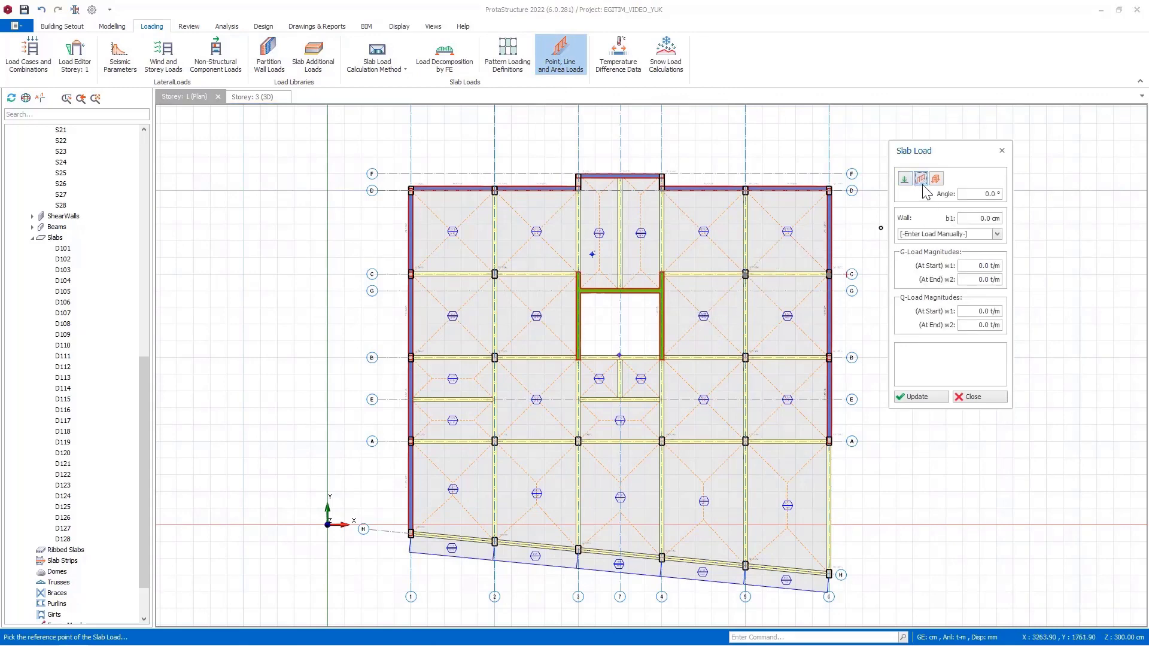
{"action": "left_click", "coordinate": [933, 235]}
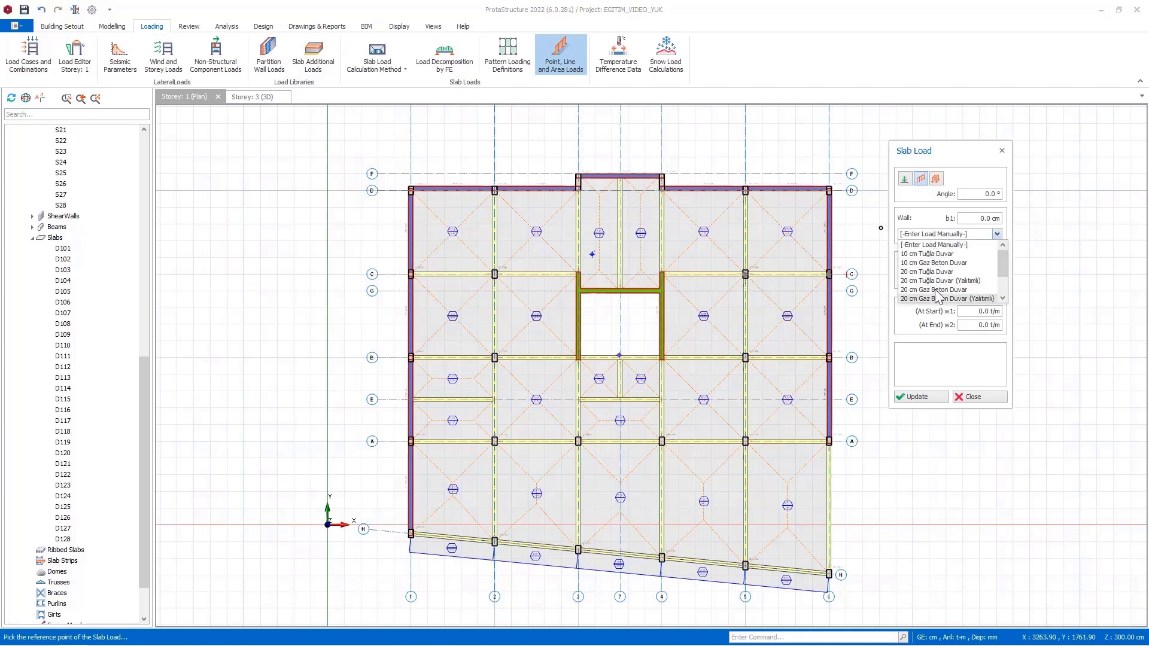
{"action": "left_click", "coordinate": [943, 255]}
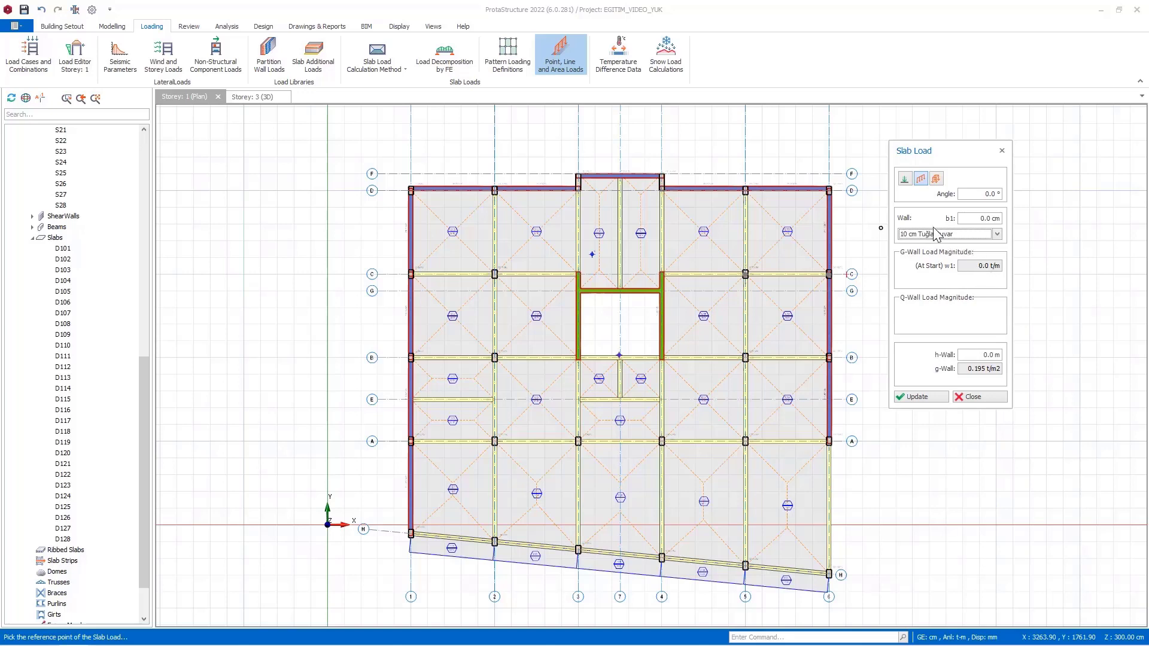
{"action": "left_click", "coordinate": [986, 354]}
{"action": "type", "text": "3"}
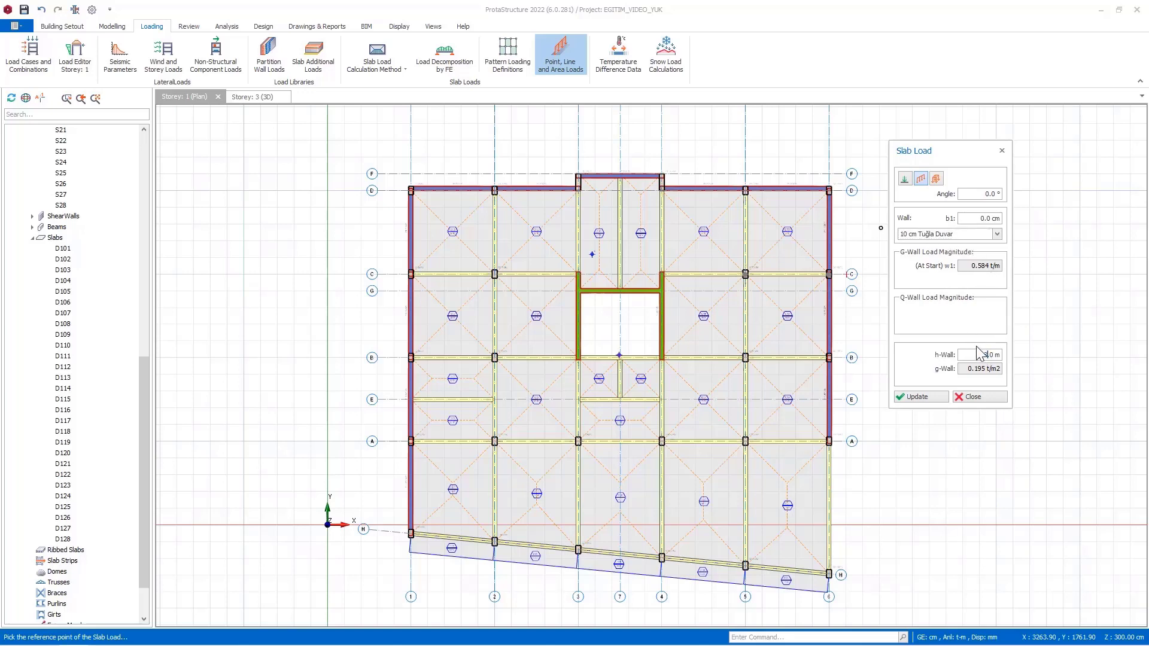
Step: Place a vertical wall line load about 250 cm long on the slab between axes 2–3 and B–C
{"action": "left_click", "coordinate": [515, 334]}
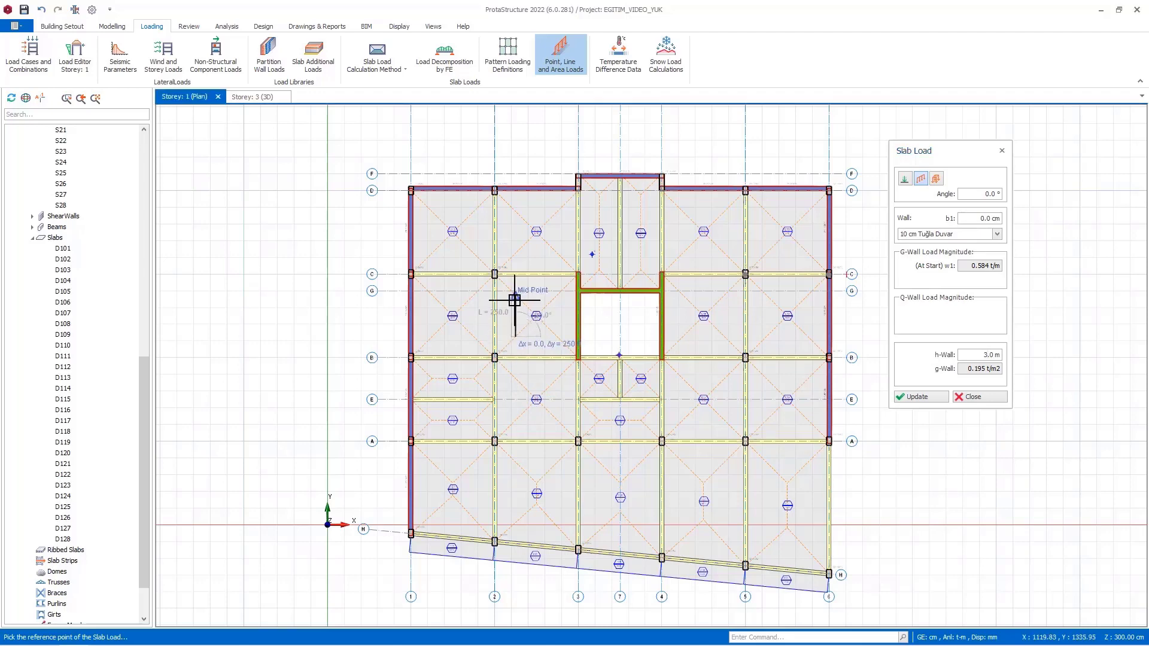
{"action": "left_click", "coordinate": [514, 300]}
{"action": "scroll", "coordinate": [512, 326], "scroll_direction": "up", "scroll_amount": 3}
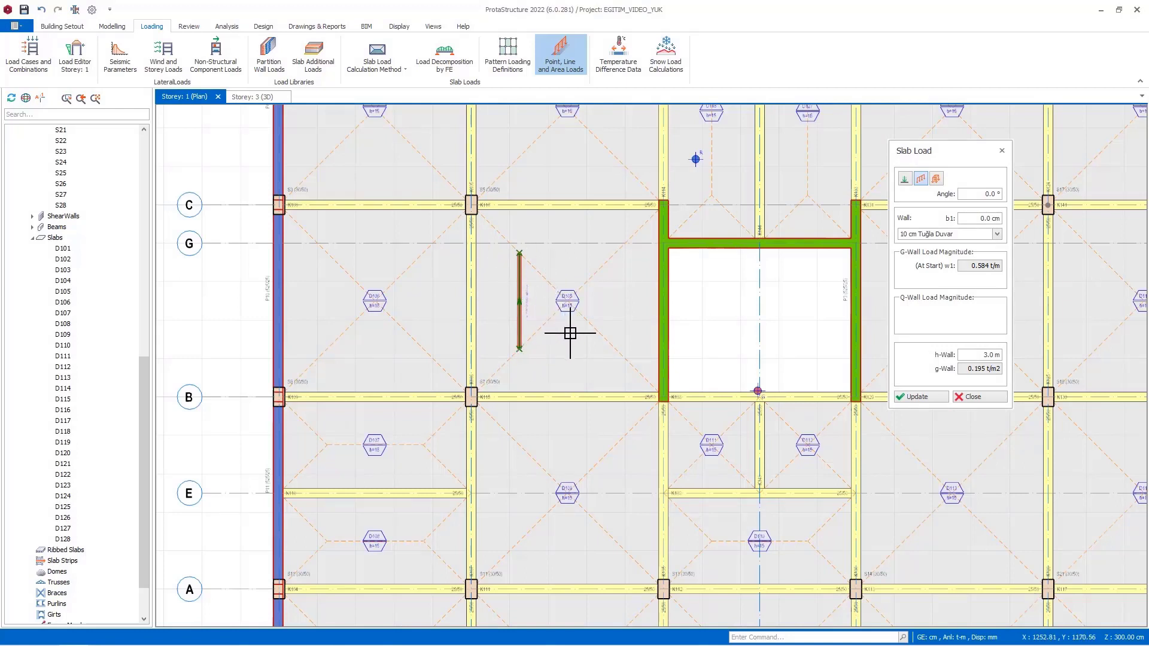
Step: Place a rectangular dead area load of 0.584 t/m2, about 250 × 250 cm, centred on slab D109 and exit the slab load command
{"action": "left_click", "coordinate": [936, 179]}
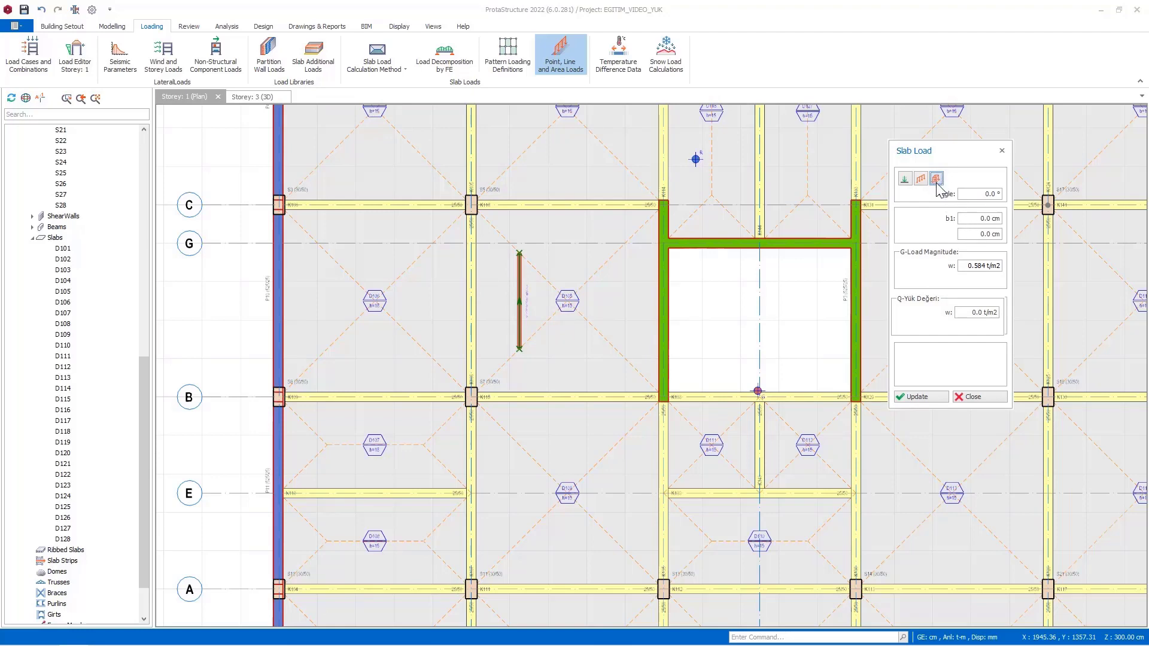
{"action": "scroll", "coordinate": [853, 298], "scroll_direction": "down", "scroll_amount": 1}
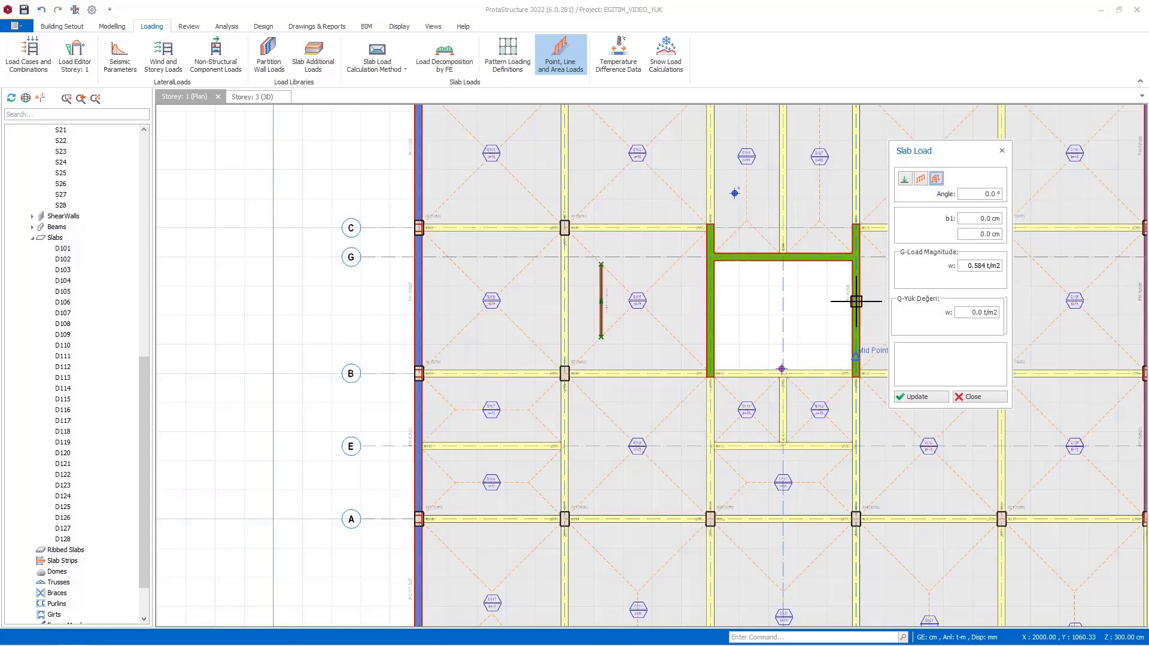
{"action": "left_click", "coordinate": [601, 413]}
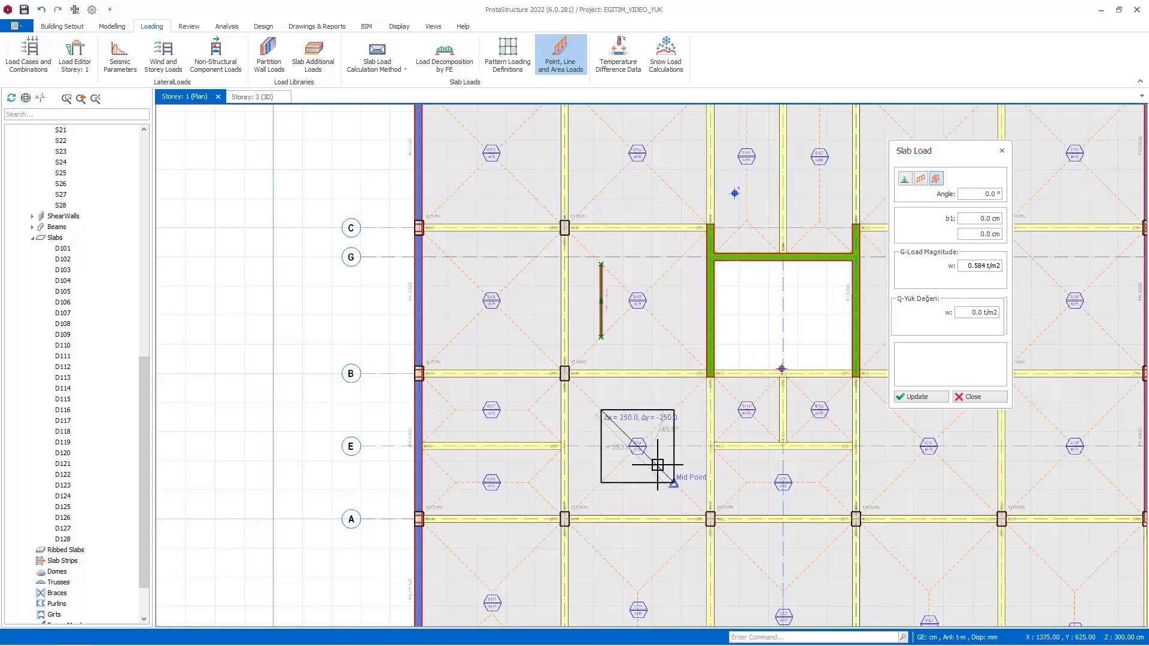
{"action": "left_click", "coordinate": [657, 465]}
{"action": "scroll", "coordinate": [649, 459], "scroll_direction": "up", "scroll_amount": 2}
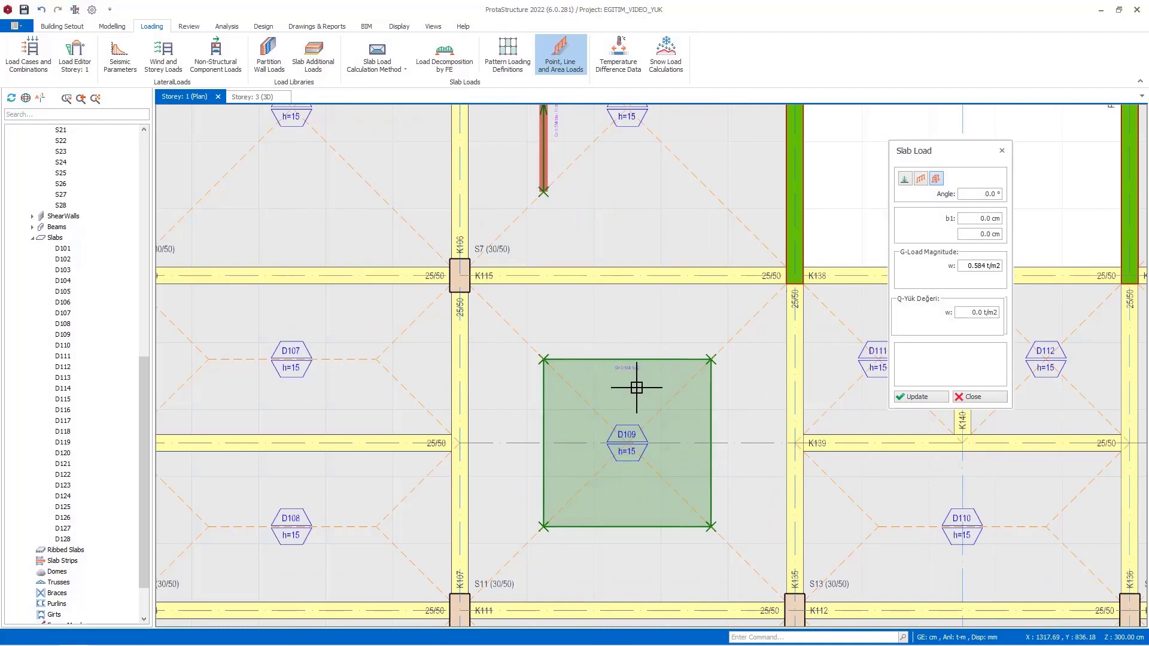
{"action": "key", "text": "Escape"}
{"action": "scroll", "coordinate": [636, 387], "scroll_direction": "down", "scroll_amount": 3}
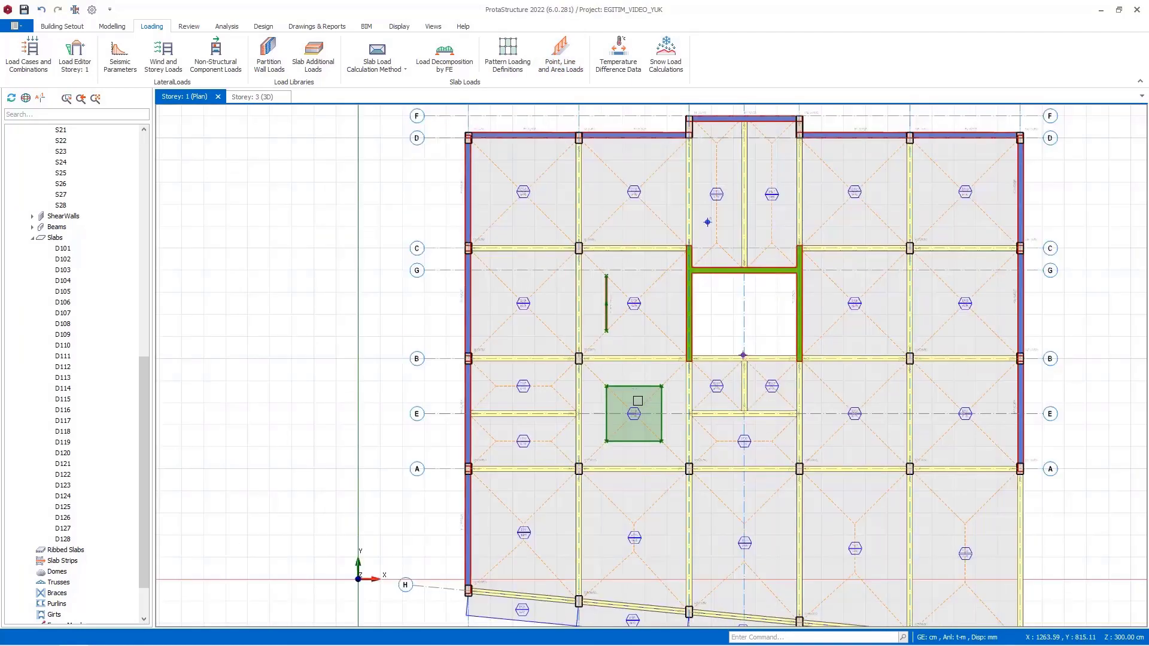
{"action": "scroll", "coordinate": [431, 413], "scroll_direction": "down", "scroll_amount": 1}
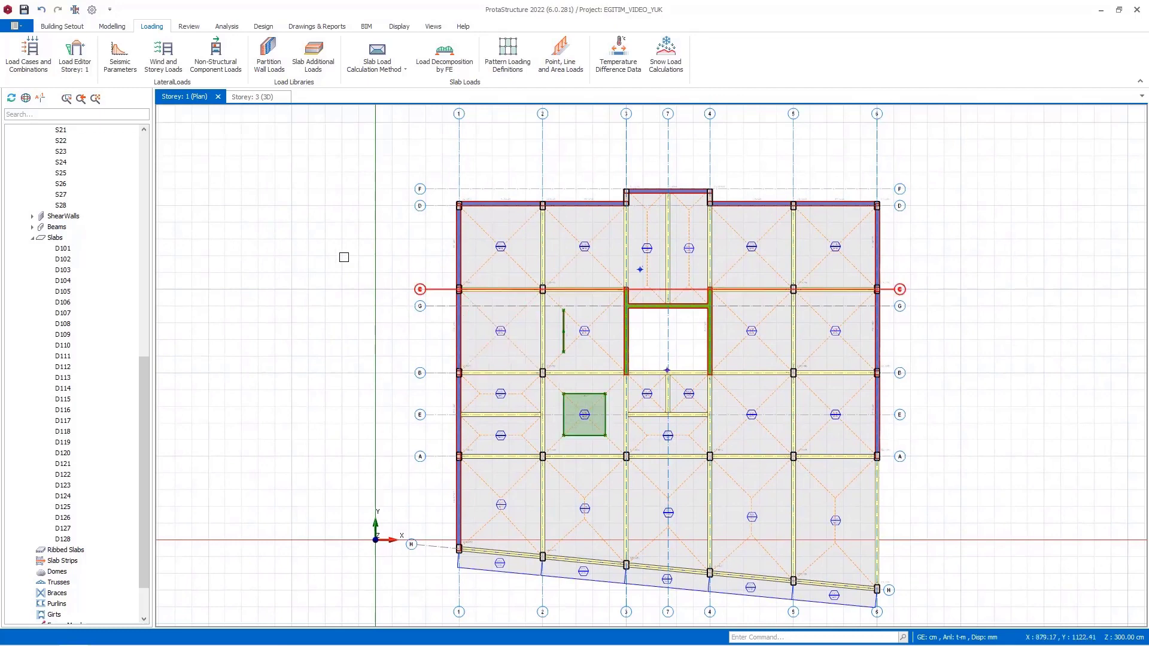
Step: Open the load editor for Storey 1 in a maximized window
{"action": "left_click", "coordinate": [76, 65]}
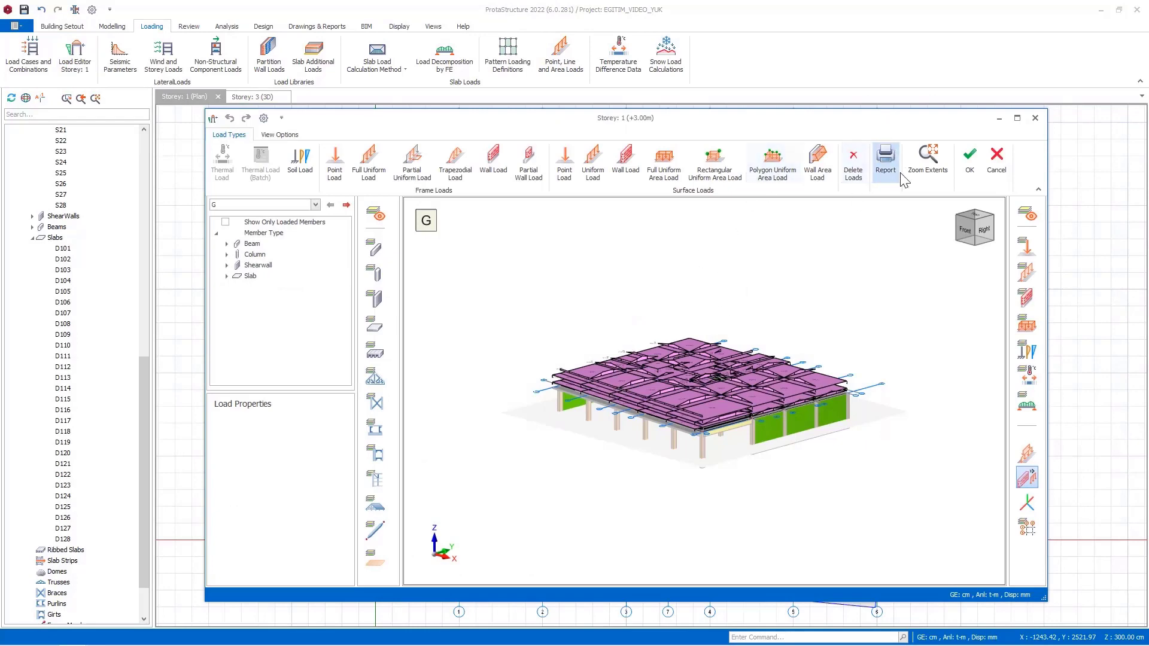
{"action": "left_click", "coordinate": [1017, 119]}
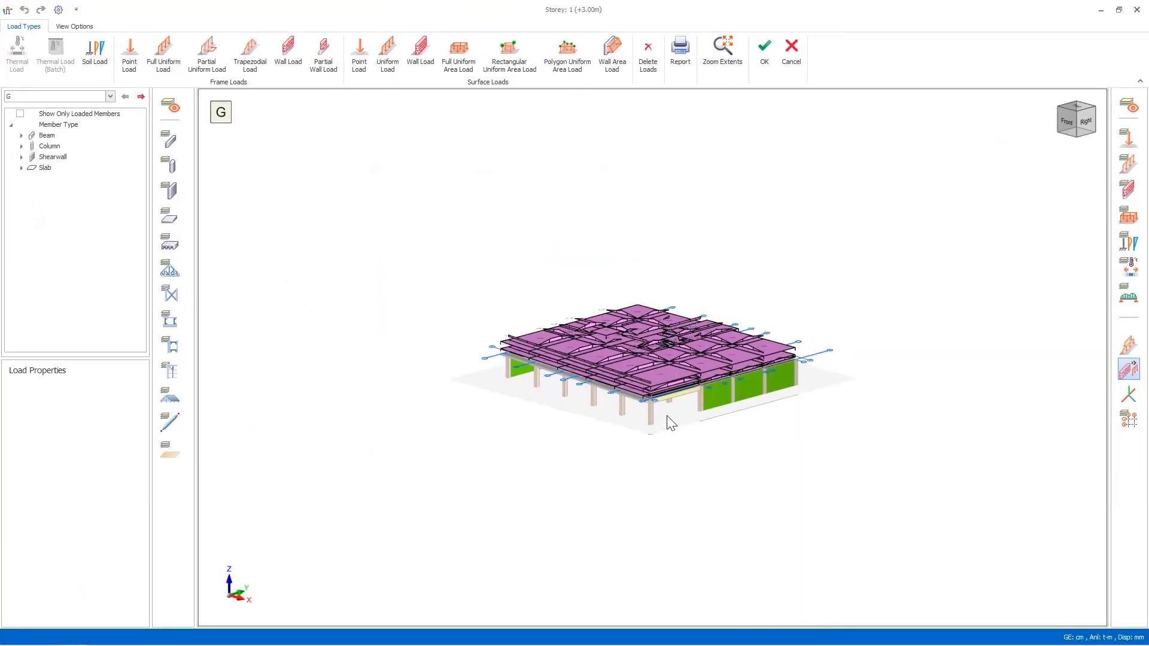
{"action": "scroll", "coordinate": [683, 380], "scroll_direction": "up", "scroll_amount": 2}
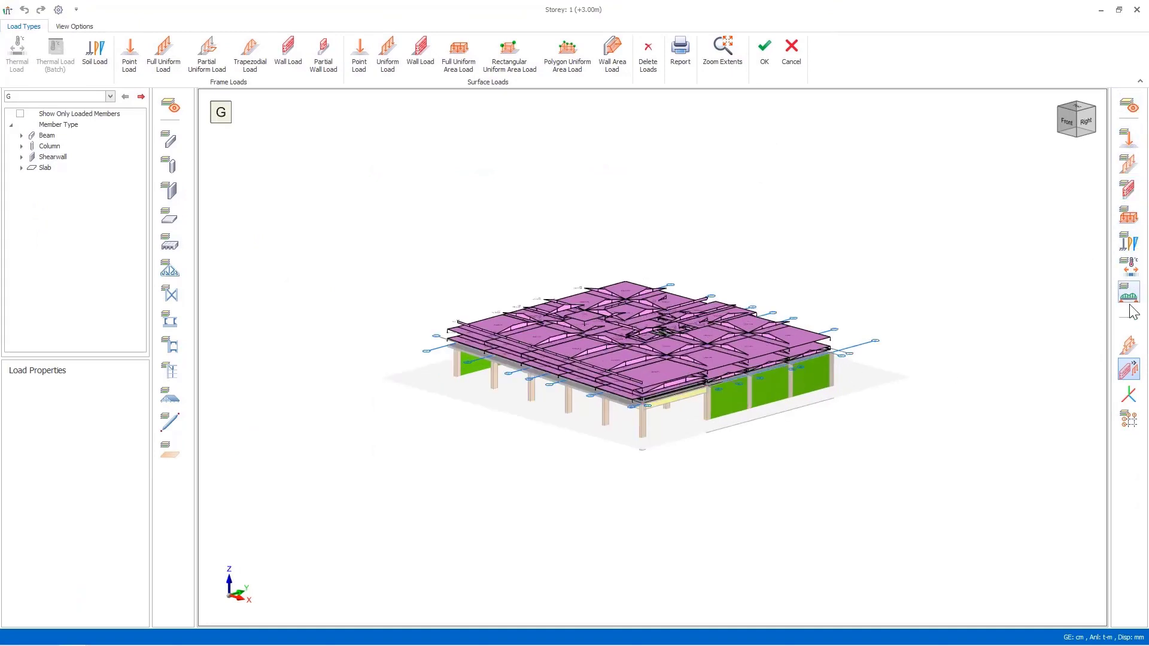
Step: Hide the wall loads in the 3D load view and toggle the surface loads off and back on
{"action": "left_click", "coordinate": [1128, 165]}
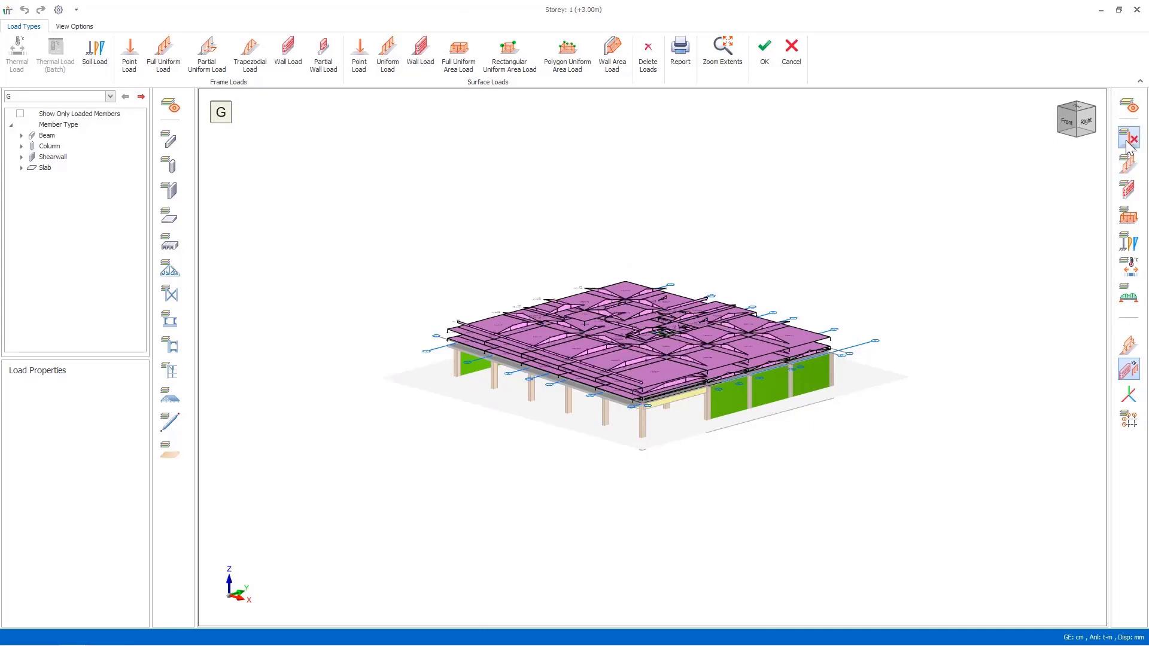
{"action": "left_click", "coordinate": [1134, 220]}
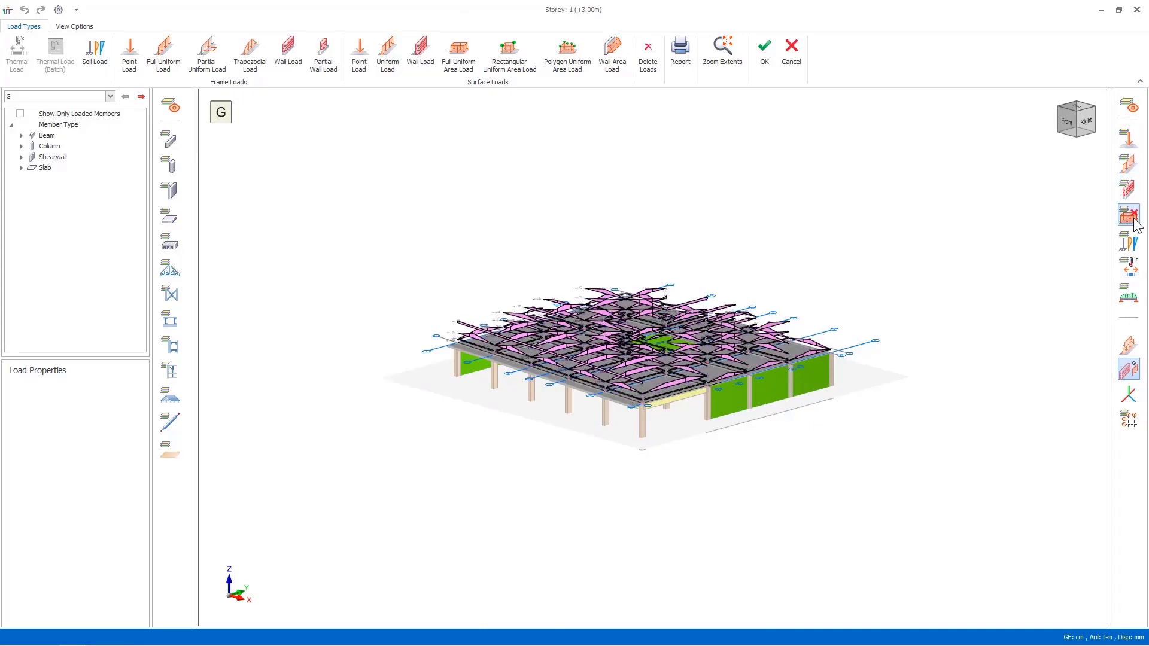
{"action": "left_click", "coordinate": [1135, 221]}
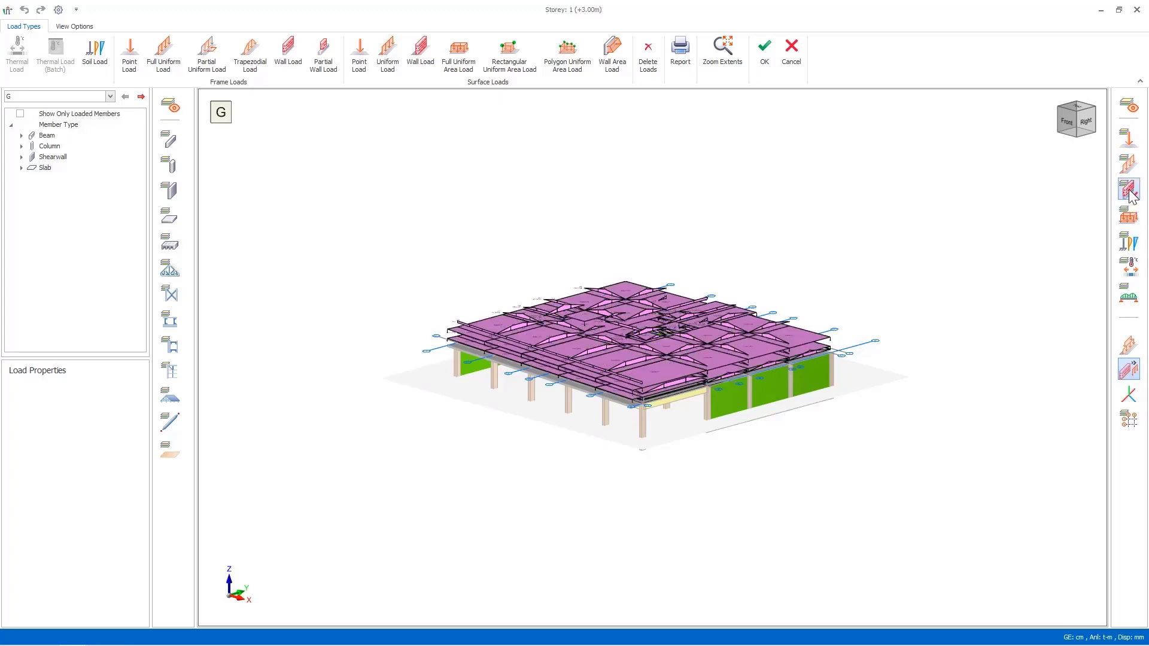
{"action": "left_click", "coordinate": [1130, 196]}
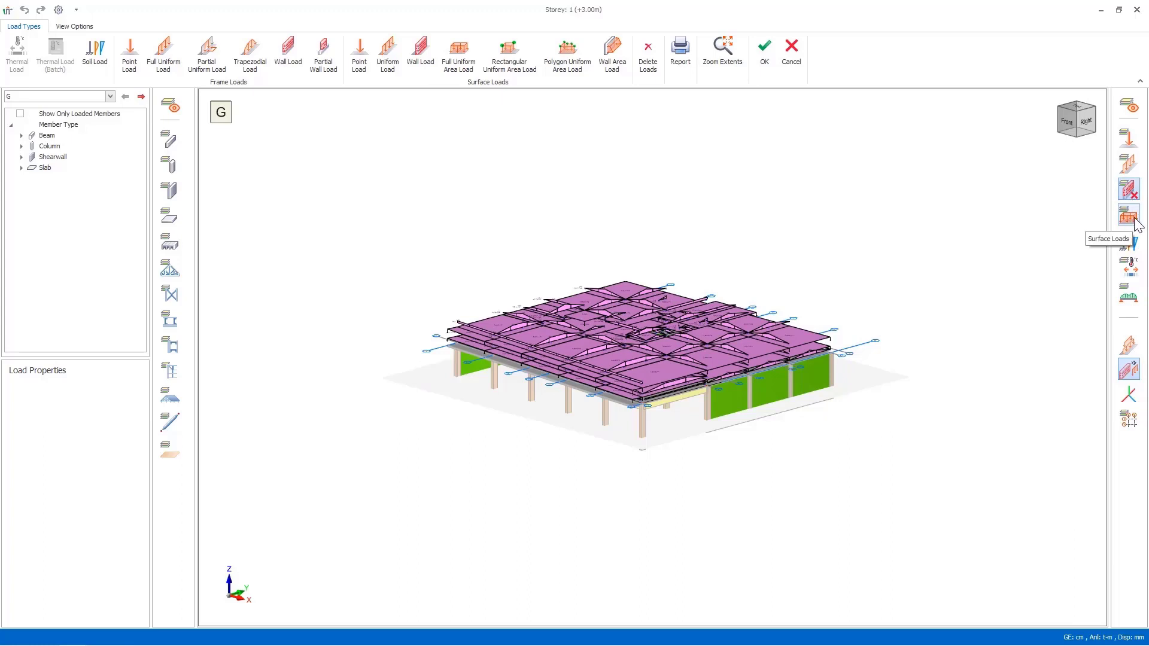
{"action": "left_click", "coordinate": [1132, 220]}
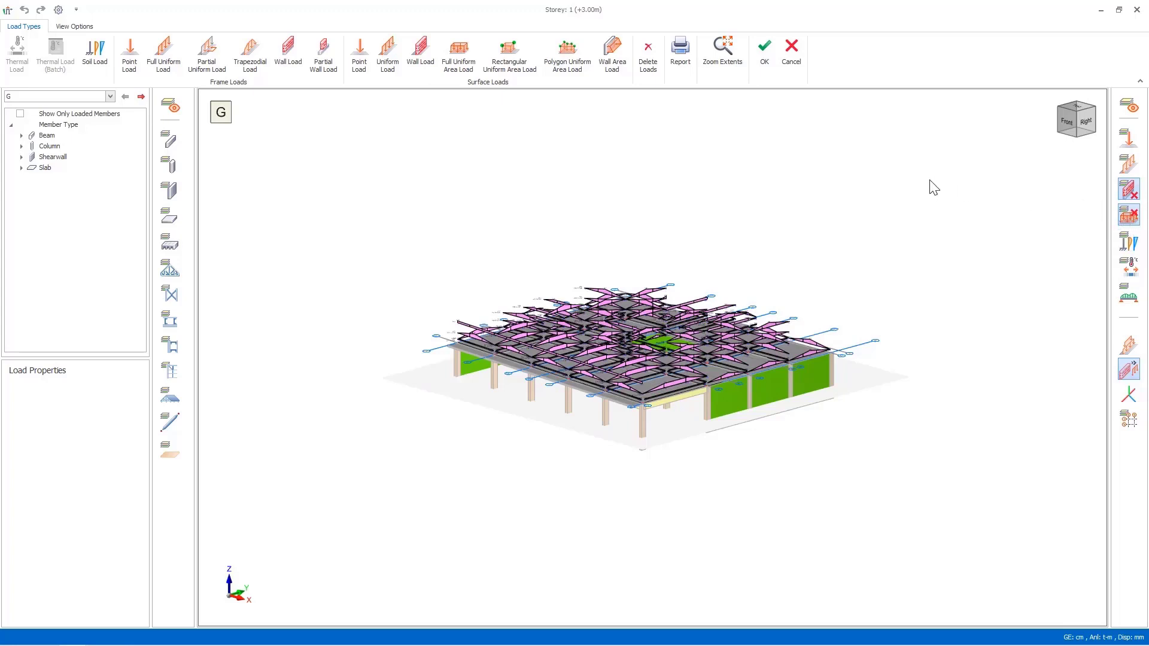
{"action": "left_click", "coordinate": [1123, 218]}
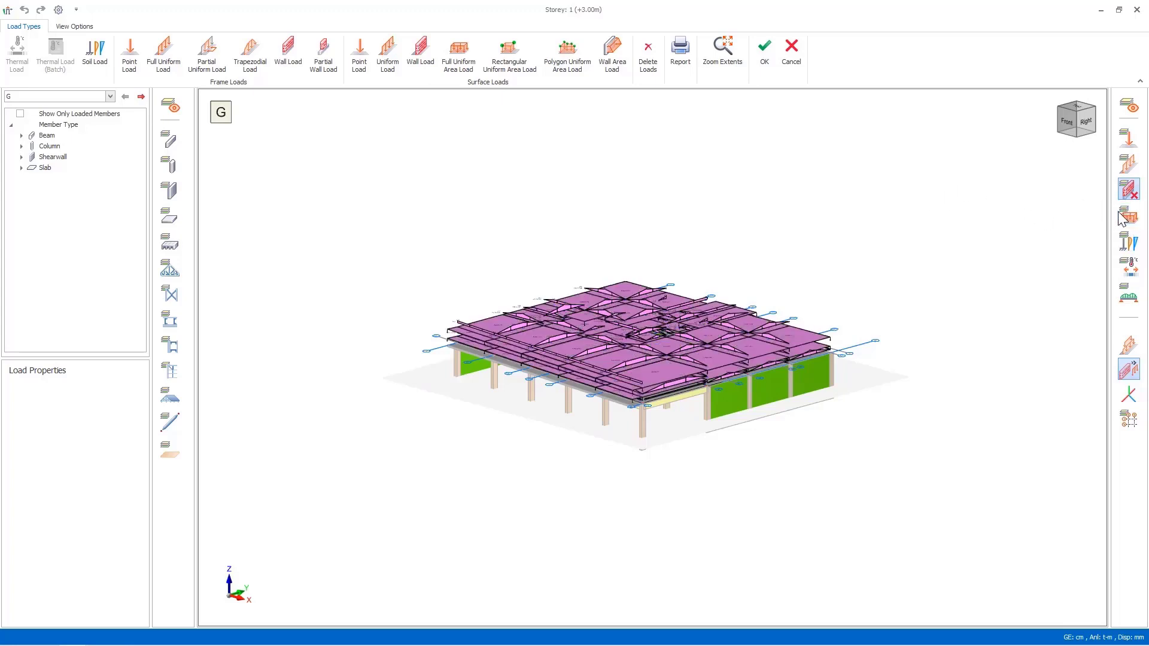
Step: Hide the self-weights and examine the labelled G loads on the slabs and beams around D121 and D122
{"action": "left_click", "coordinate": [75, 26]}
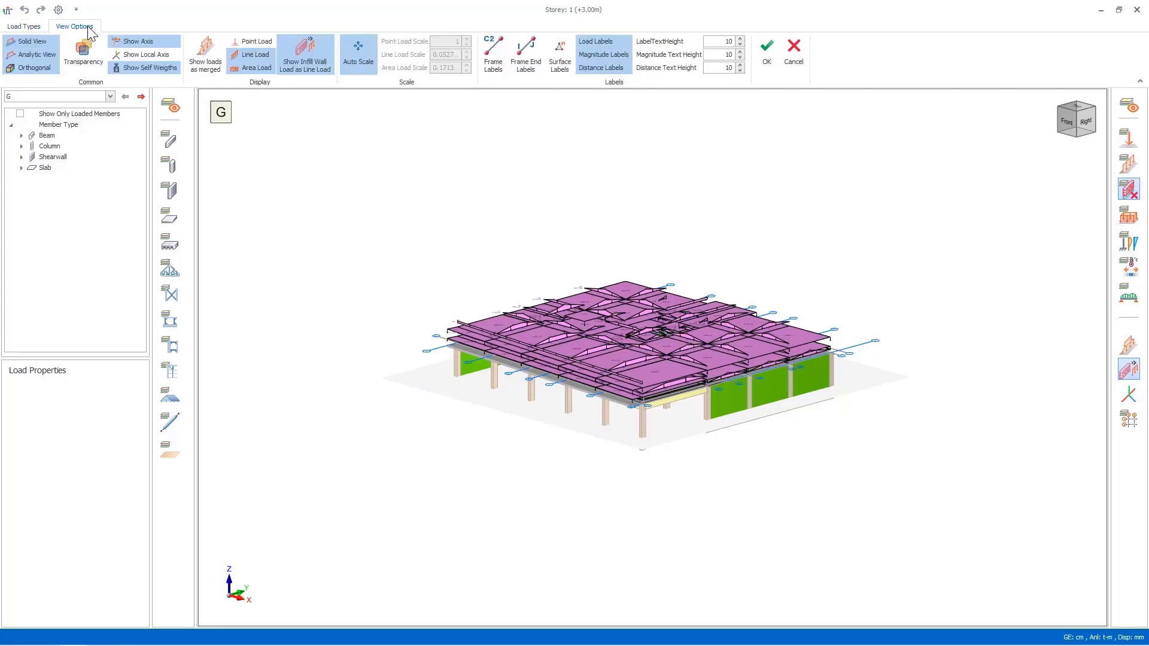
{"action": "left_click", "coordinate": [142, 69]}
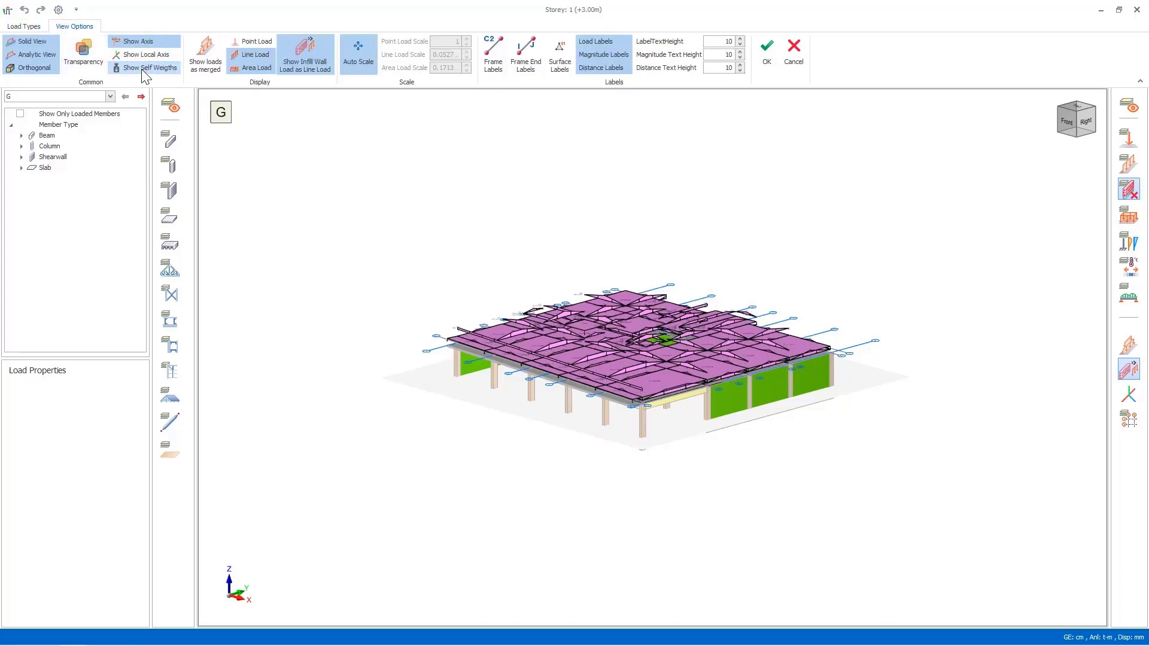
{"action": "scroll", "coordinate": [679, 392], "scroll_direction": "up", "scroll_amount": 5}
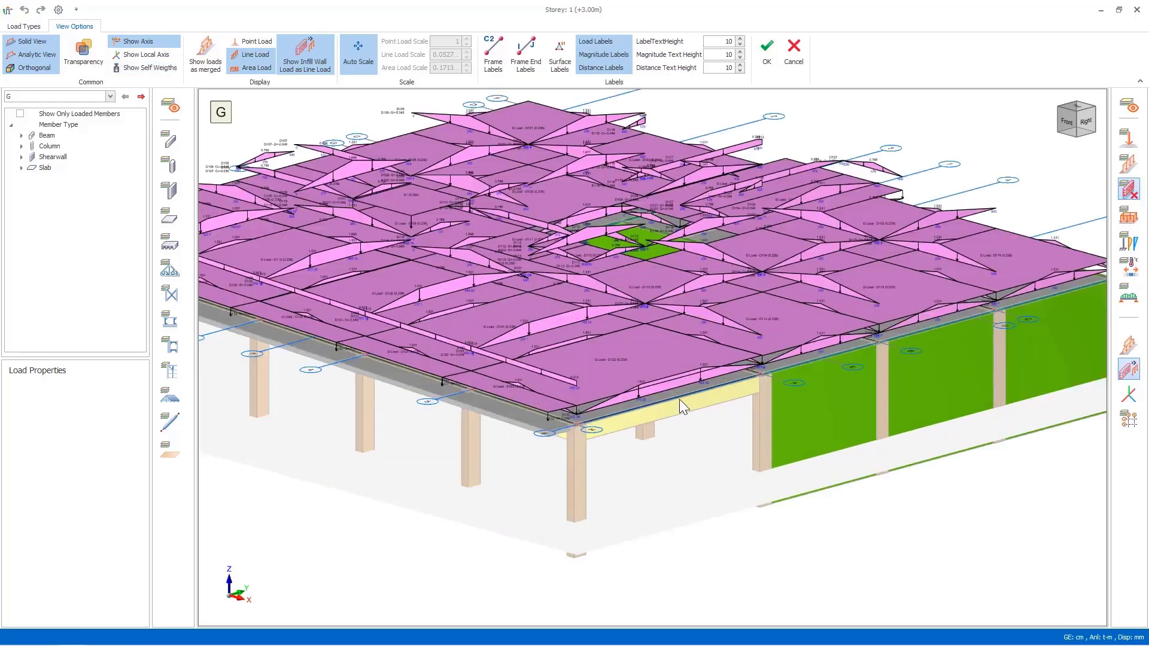
{"action": "scroll", "coordinate": [675, 412], "scroll_direction": "up", "scroll_amount": 2}
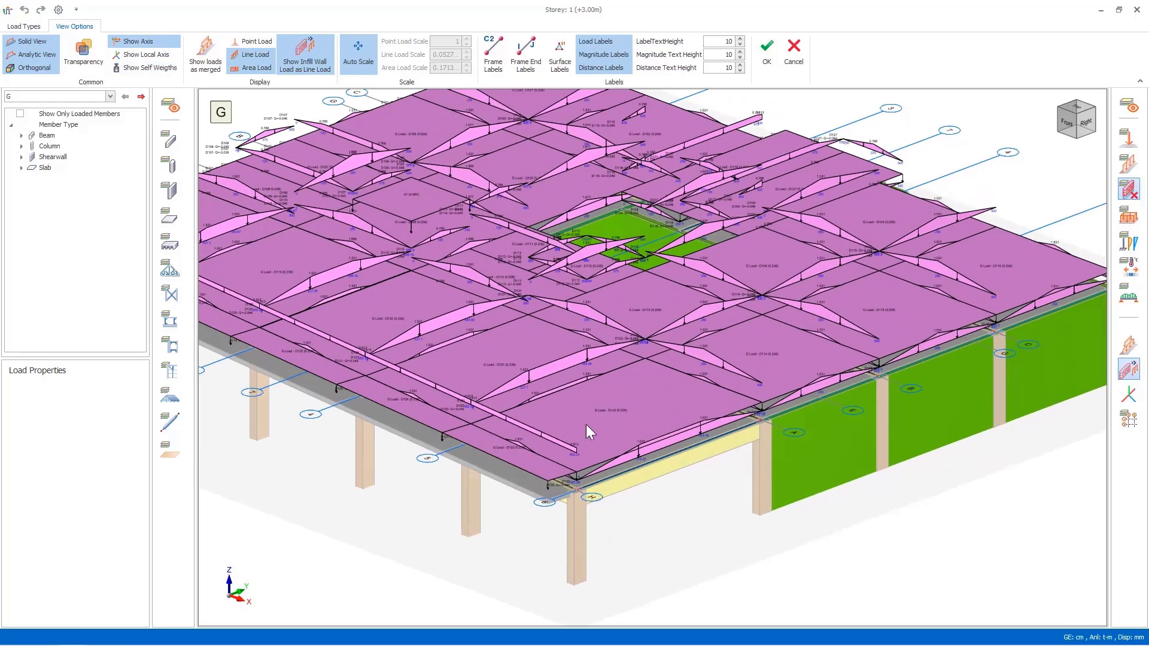
{"action": "scroll", "coordinate": [613, 417], "scroll_direction": "up", "scroll_amount": 3}
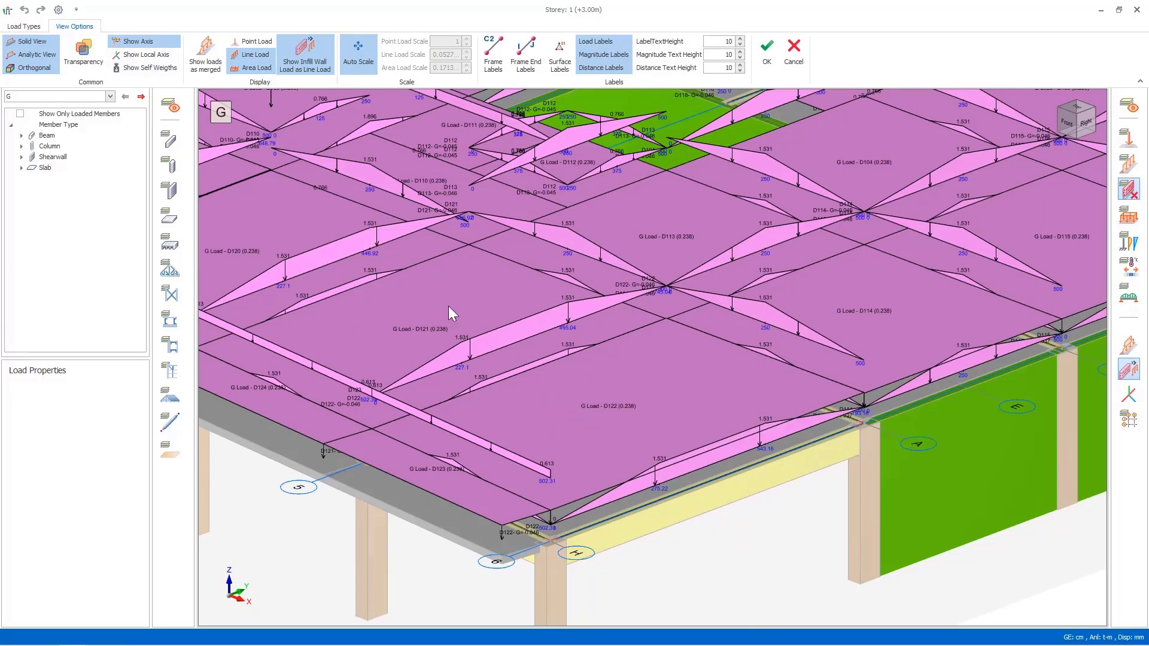
Step: Display the Q load case and examine the live loads on the Storey 1 slabs
{"action": "left_click", "coordinate": [110, 96]}
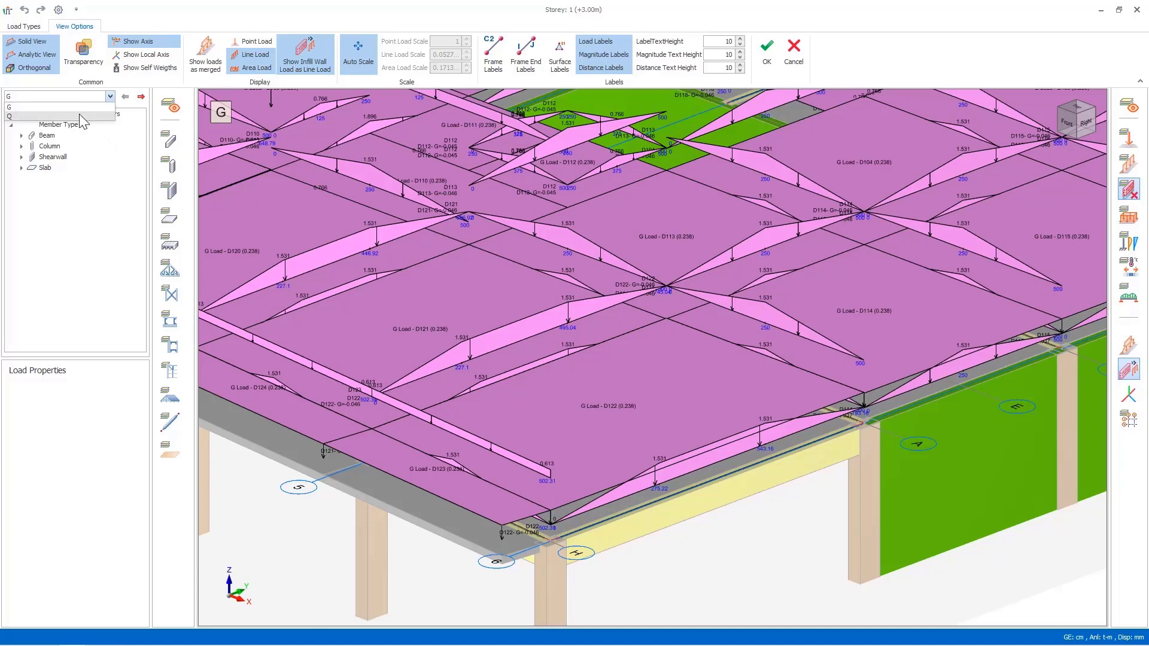
{"action": "left_click", "coordinate": [79, 116]}
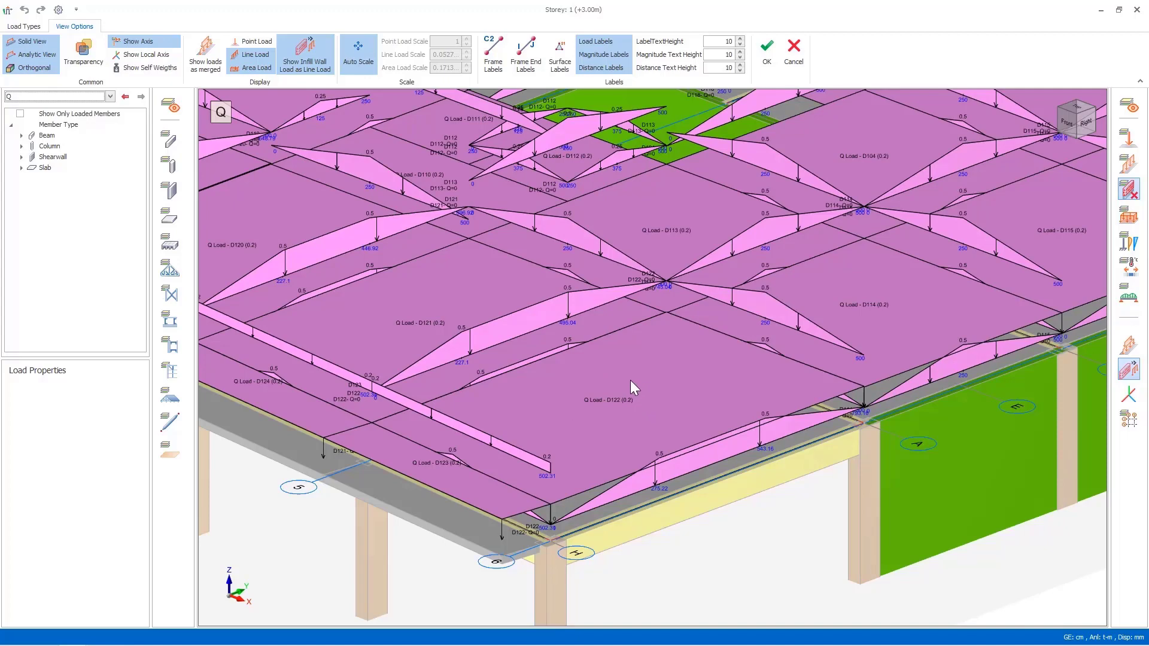
{"action": "scroll", "coordinate": [630, 379], "scroll_direction": "down", "scroll_amount": 6}
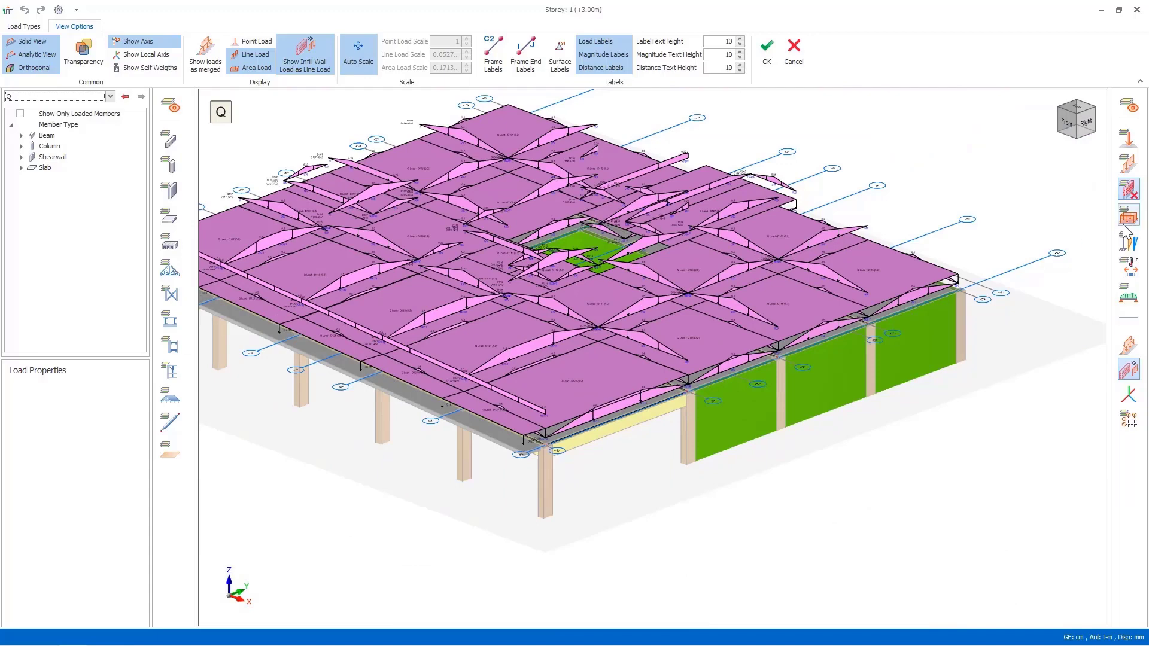
Step: Hide the surface loads, examine the Q loads distributed to the beams, and close the load editor with its changes accepted
{"action": "left_click", "coordinate": [1128, 217]}
{"action": "scroll", "coordinate": [520, 365], "scroll_direction": "up", "scroll_amount": 5}
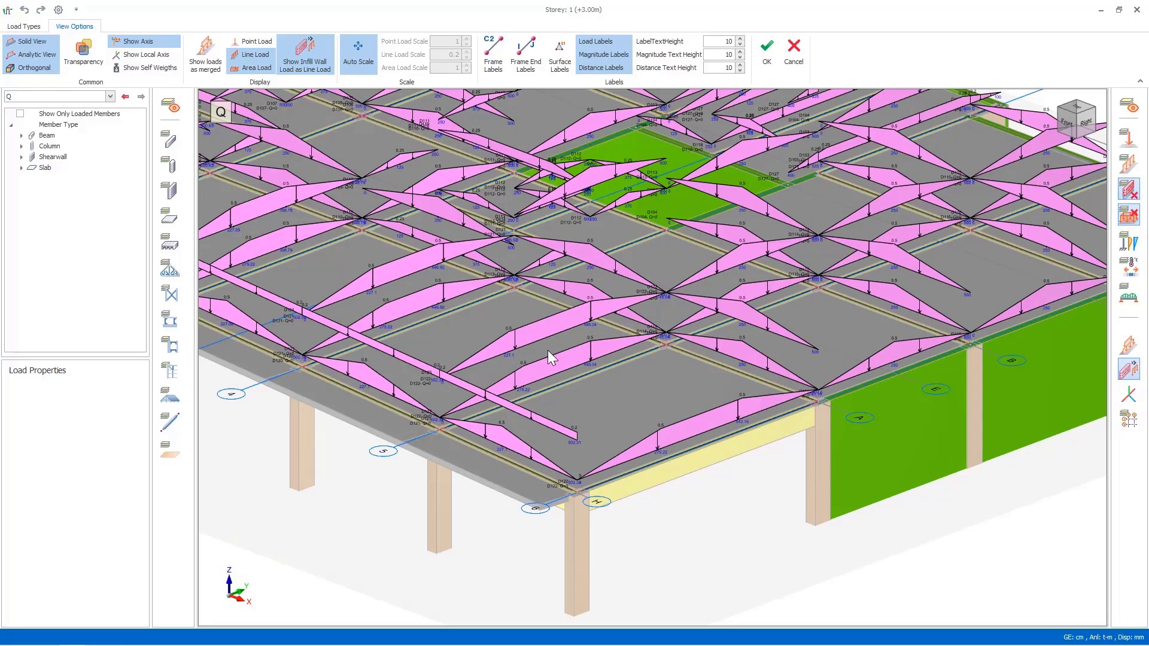
{"action": "left_click", "coordinate": [37, 28]}
{"action": "scroll", "coordinate": [447, 207], "scroll_direction": "down", "scroll_amount": 3}
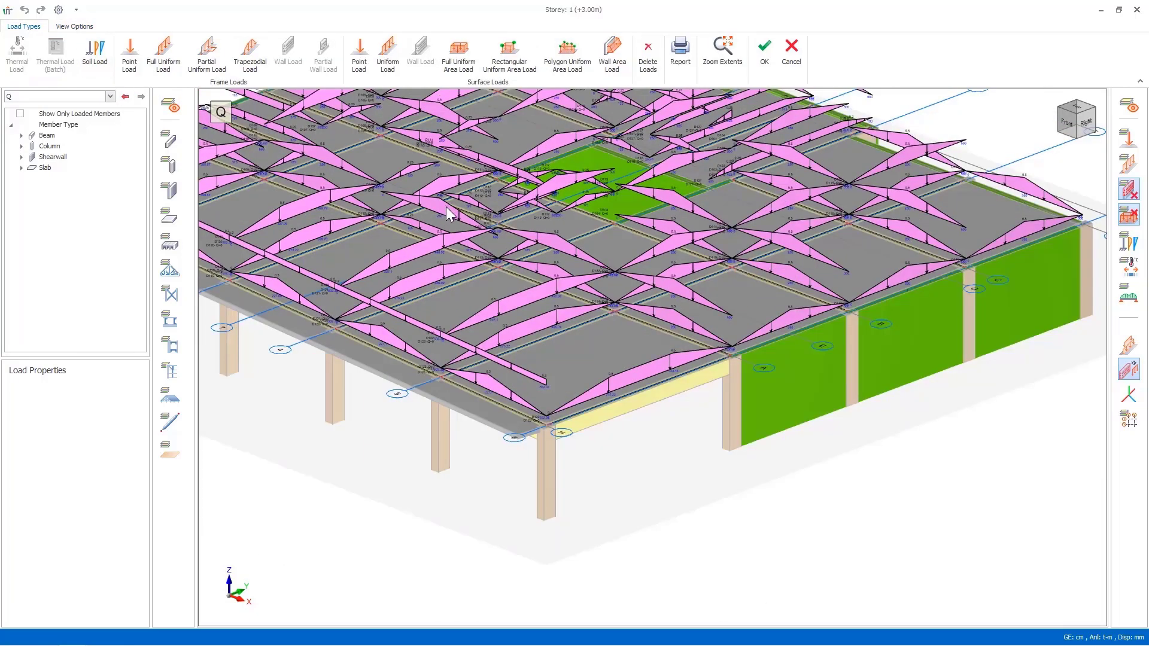
{"action": "middle_click_drag", "start_coordinate": [572, 220], "coordinate": [564, 293]}
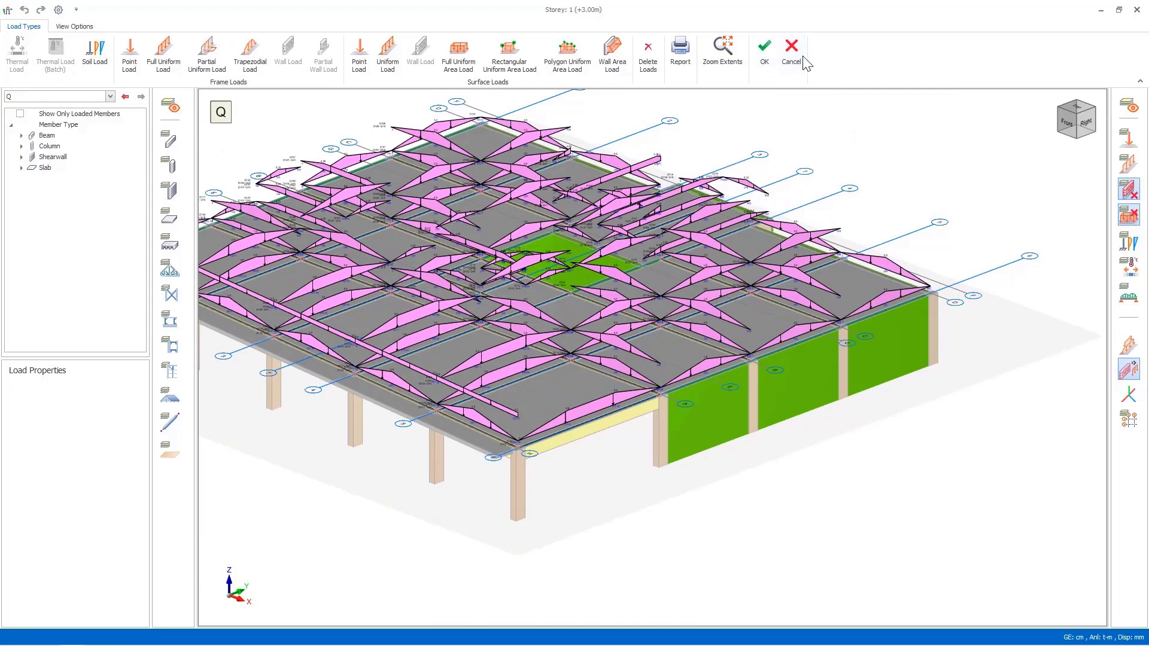
{"action": "left_click", "coordinate": [768, 63]}
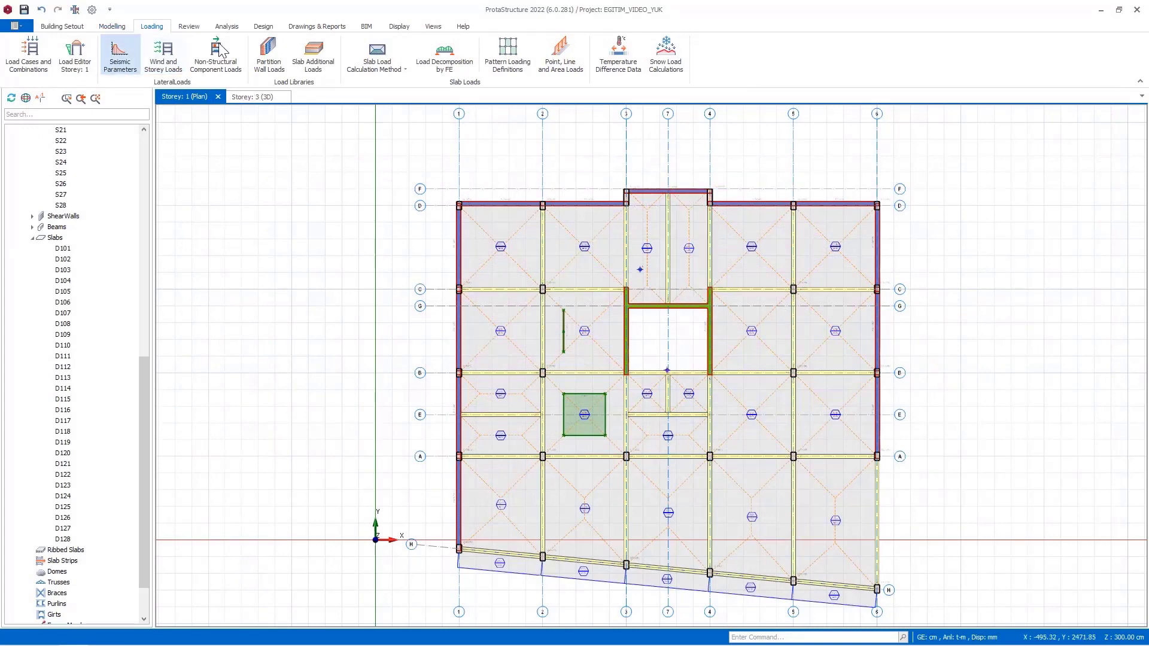
Step: Run the finite element load decomposition for Storey 1 using the generated model and close the floor analysis dialog
{"action": "left_click", "coordinate": [447, 64]}
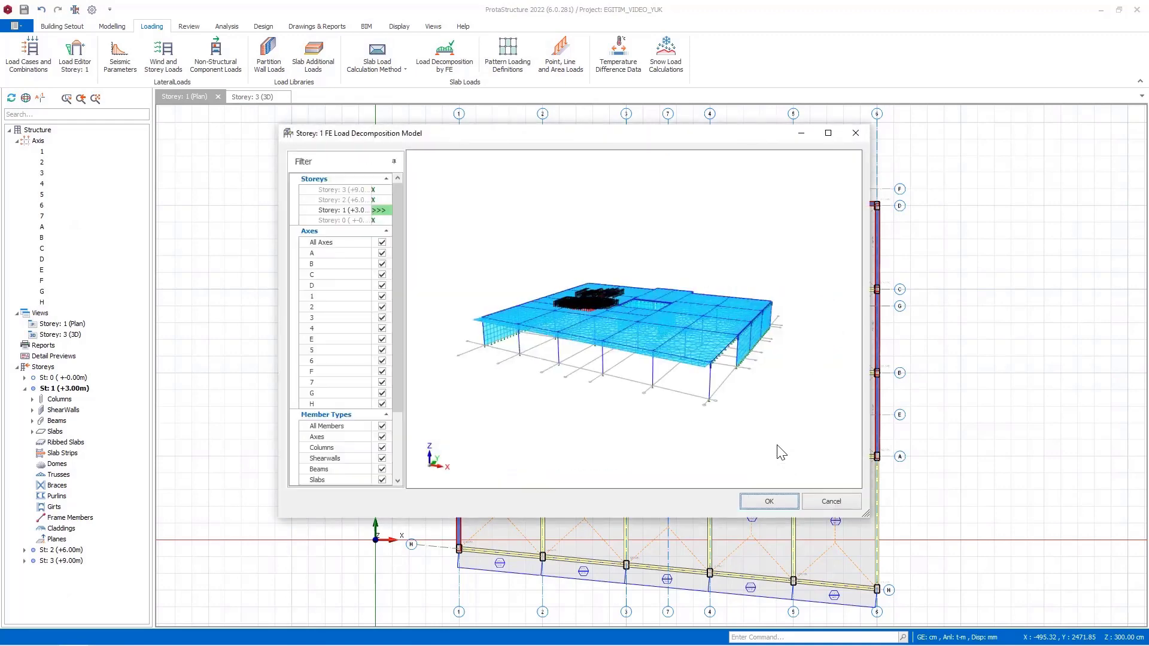
{"action": "left_click", "coordinate": [771, 502]}
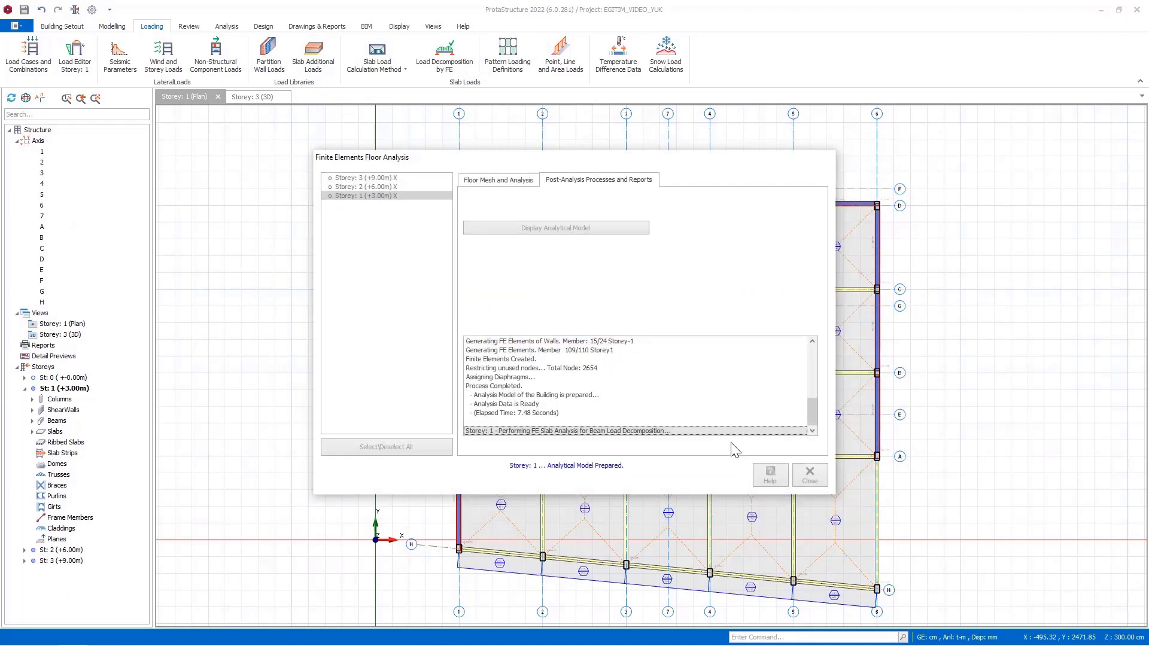
{"action": "left_click", "coordinate": [678, 373]}
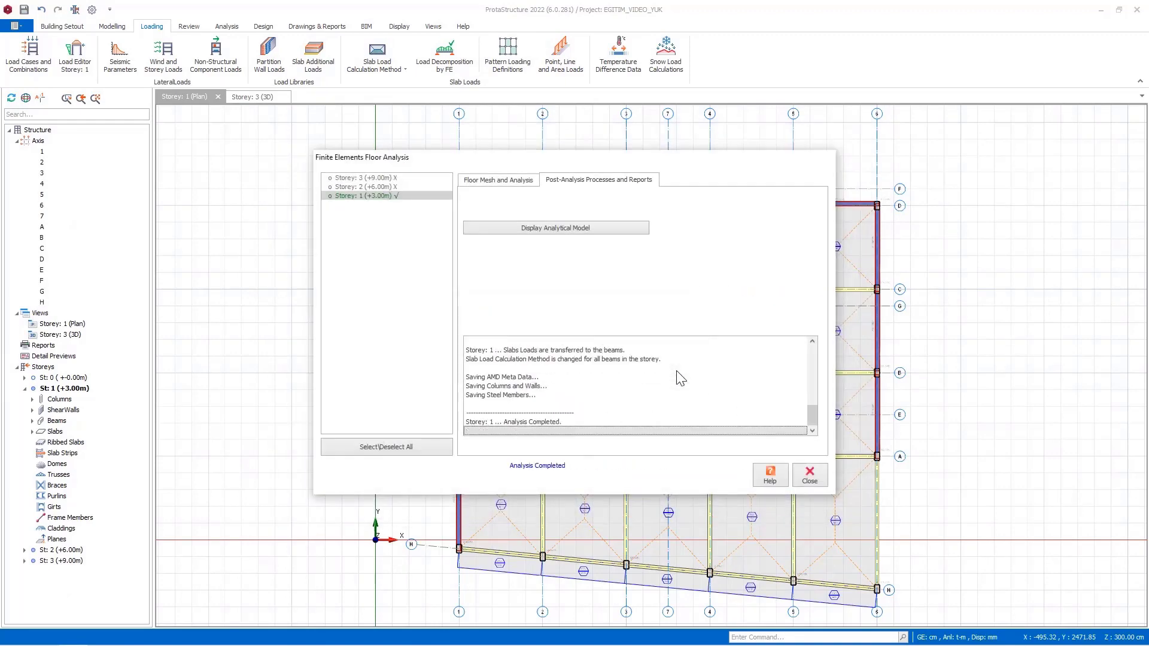
{"action": "left_click", "coordinate": [811, 476]}
Step: Examine the FE-decomposed G loads on the beams in the Storey 1 load editor with surface loads hidden, and hide the decomposed loads
{"action": "left_click", "coordinate": [88, 66]}
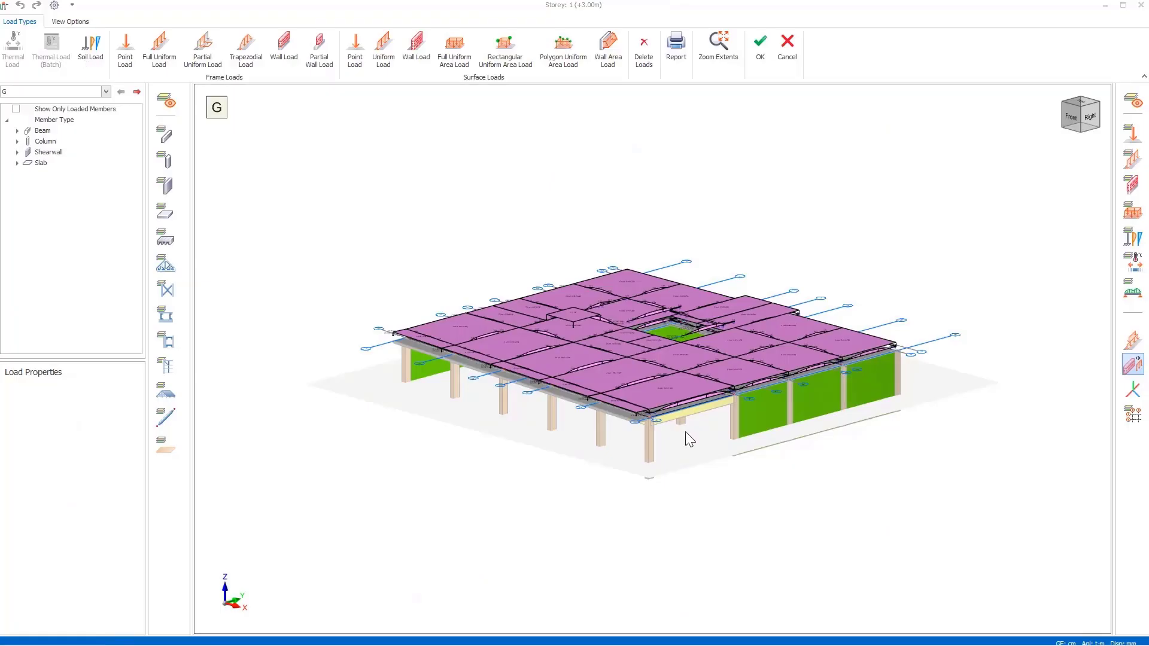
{"action": "left_click", "coordinate": [1130, 216]}
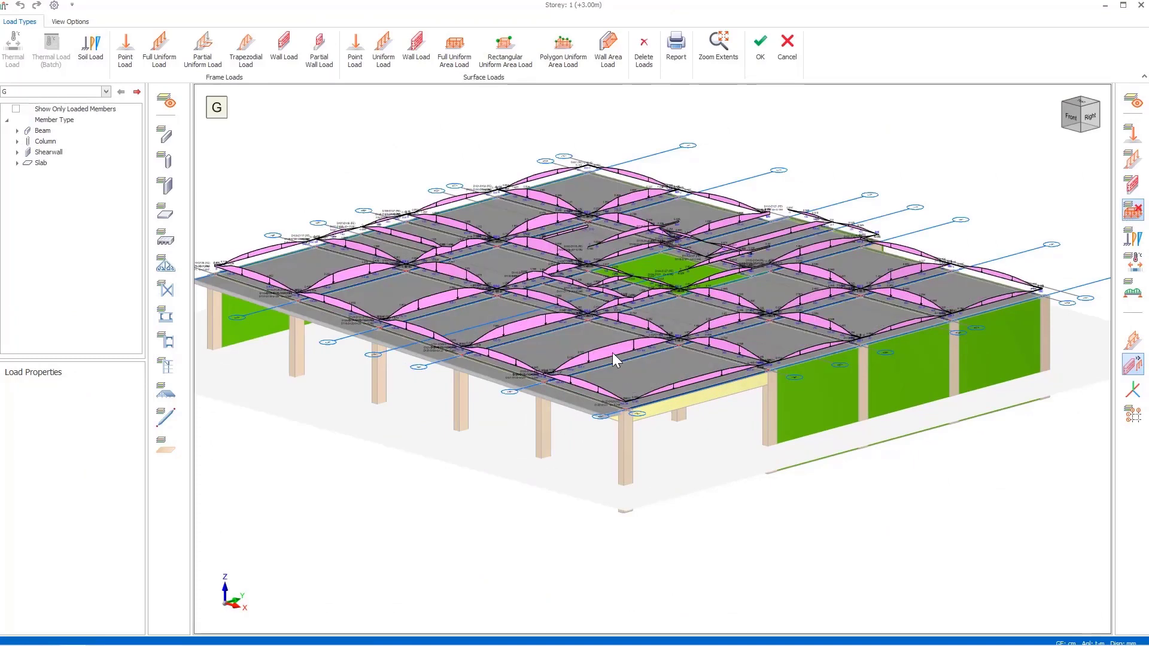
{"action": "scroll", "coordinate": [605, 355], "scroll_direction": "up", "scroll_amount": 4}
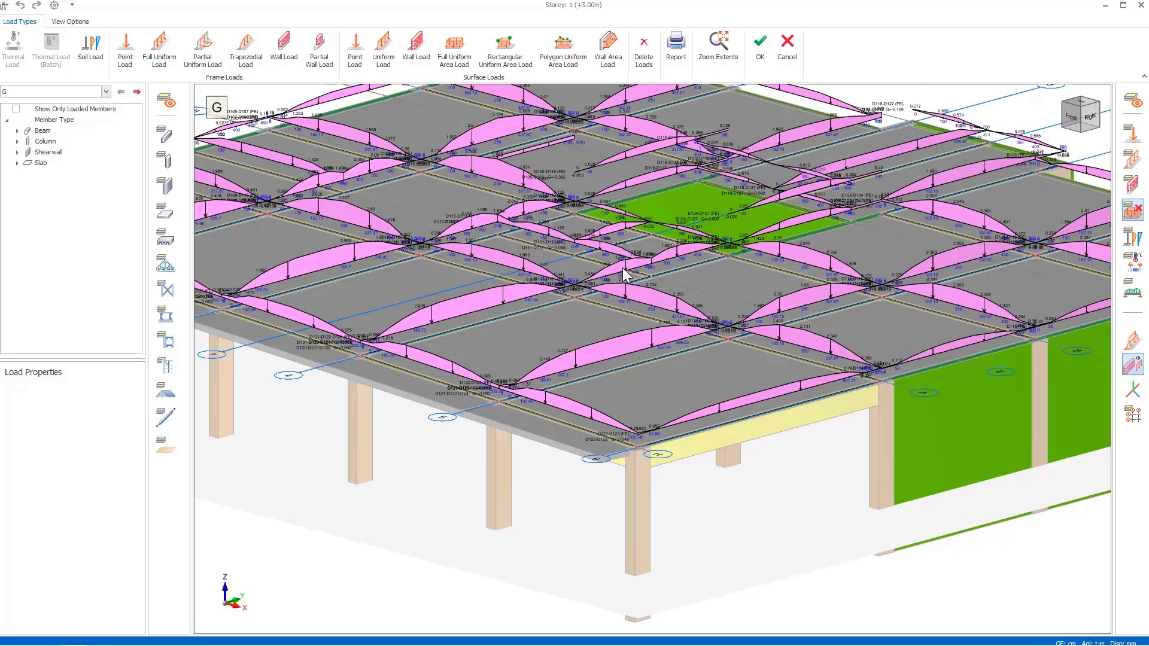
{"action": "scroll", "coordinate": [694, 287], "scroll_direction": "down", "scroll_amount": 2}
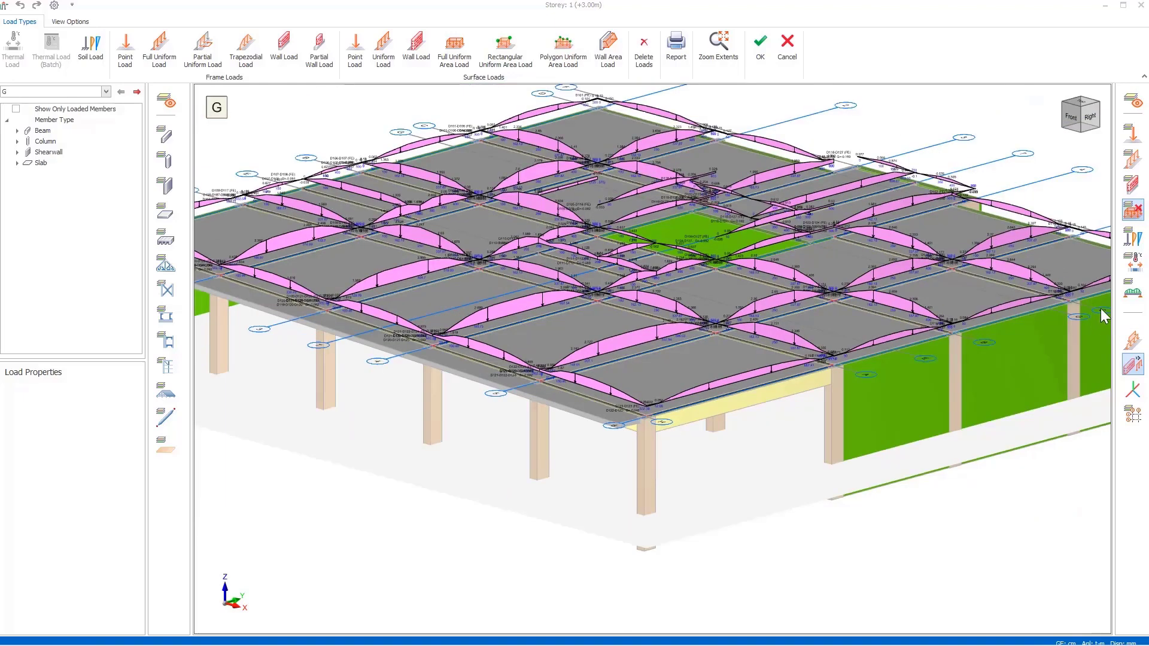
{"action": "left_click", "coordinate": [1132, 287]}
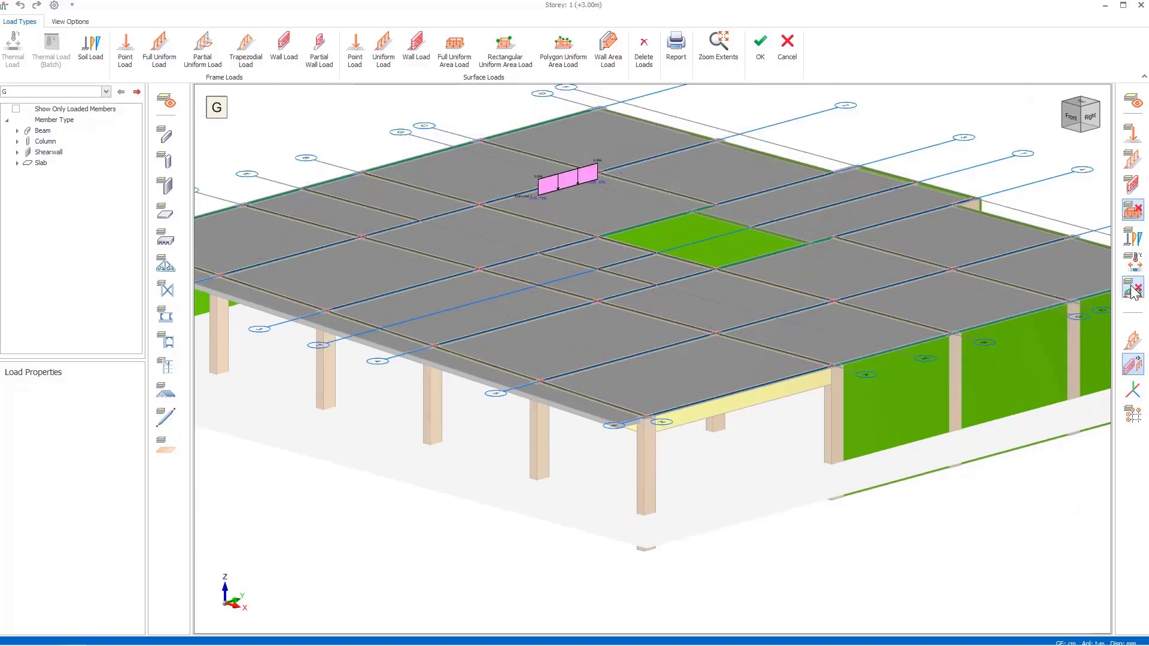
Step: Redisplay the FE-decomposed G loads and examine their distribution along the Storey 1 beams
{"action": "left_click", "coordinate": [1133, 289]}
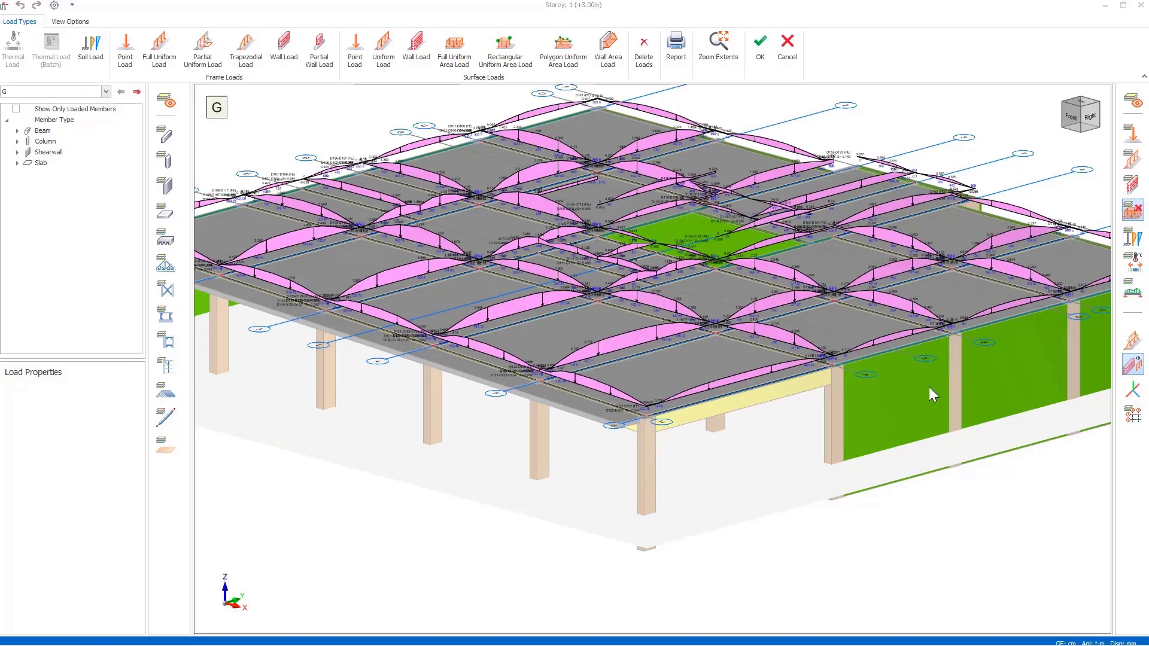
{"action": "scroll", "coordinate": [788, 362], "scroll_direction": "down", "scroll_amount": 3}
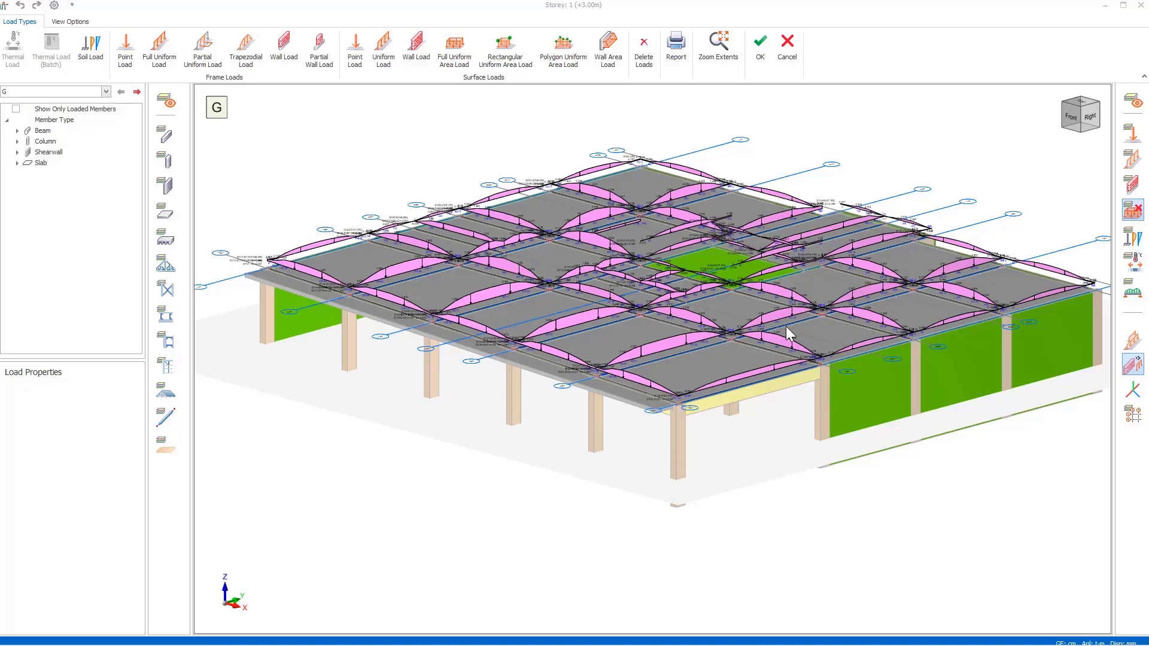
{"action": "scroll", "coordinate": [687, 407], "scroll_direction": "up", "scroll_amount": 5}
{"action": "scroll", "coordinate": [692, 400], "scroll_direction": "up", "scroll_amount": 2}
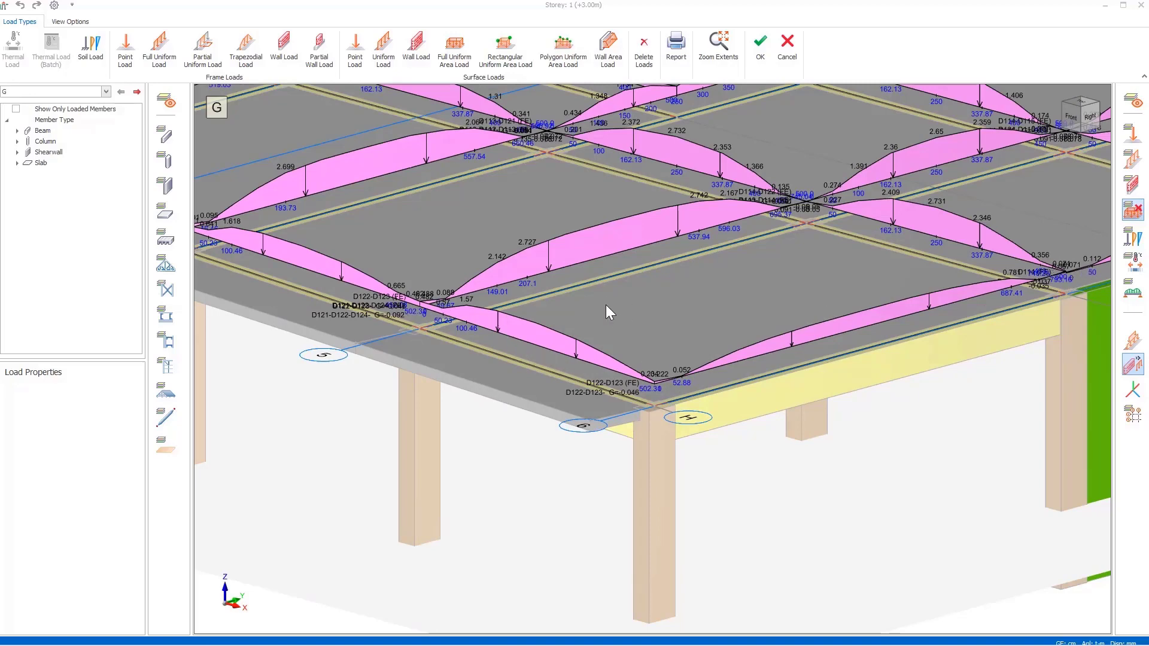
{"action": "scroll", "coordinate": [604, 311], "scroll_direction": "down", "scroll_amount": 3}
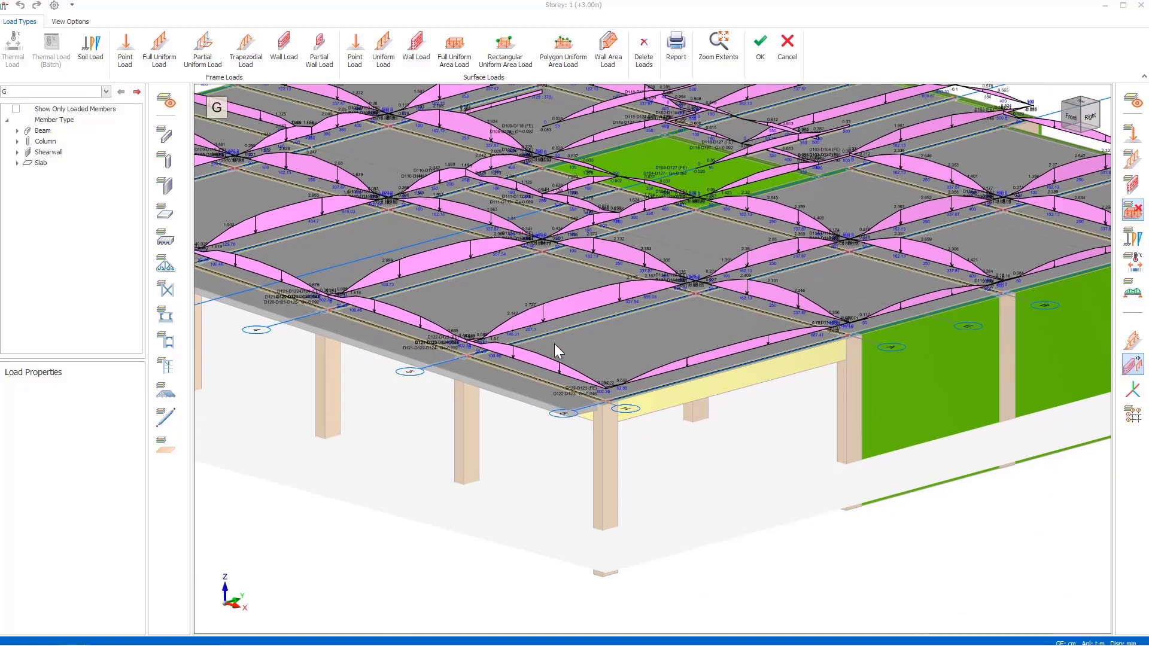
{"action": "scroll", "coordinate": [549, 346], "scroll_direction": "down", "scroll_amount": 3}
Step: Show the loads as merged and examine the combined load diagrams on the beams
{"action": "left_click", "coordinate": [70, 22]}
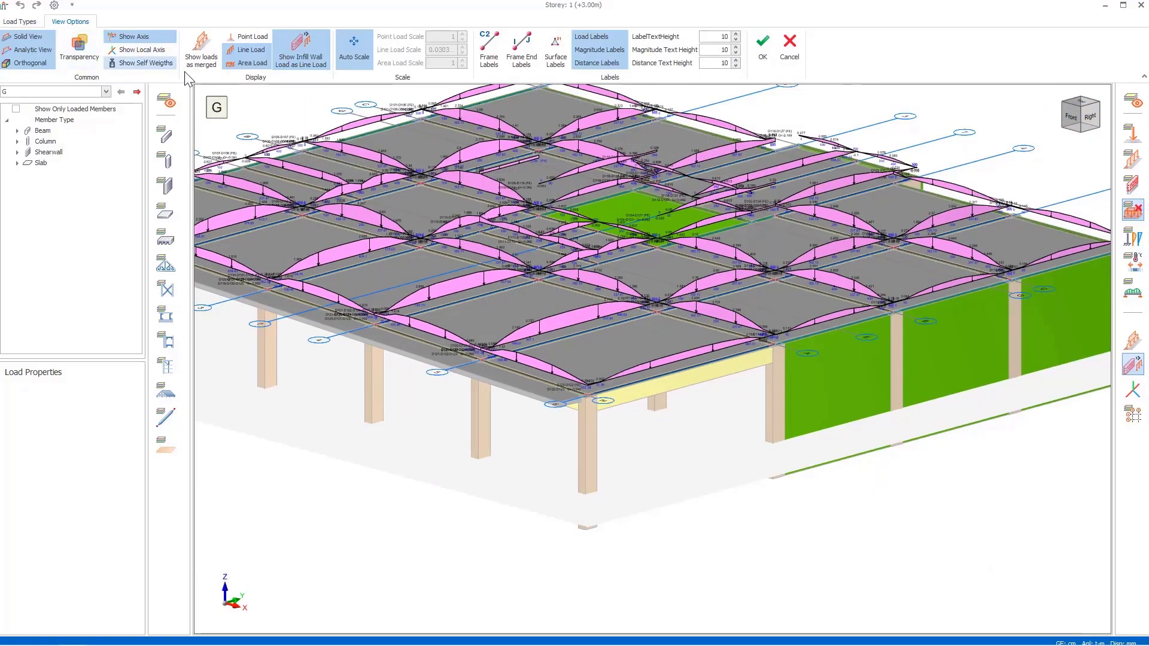
{"action": "left_click", "coordinate": [211, 62]}
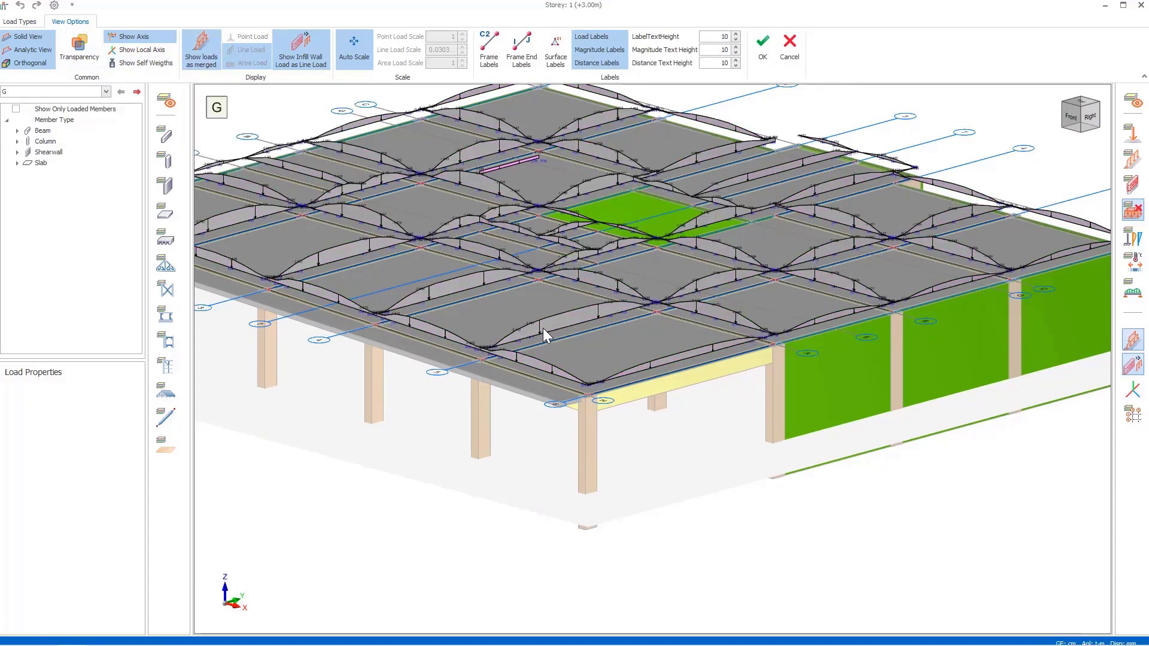
{"action": "scroll", "coordinate": [543, 328], "scroll_direction": "up", "scroll_amount": 3}
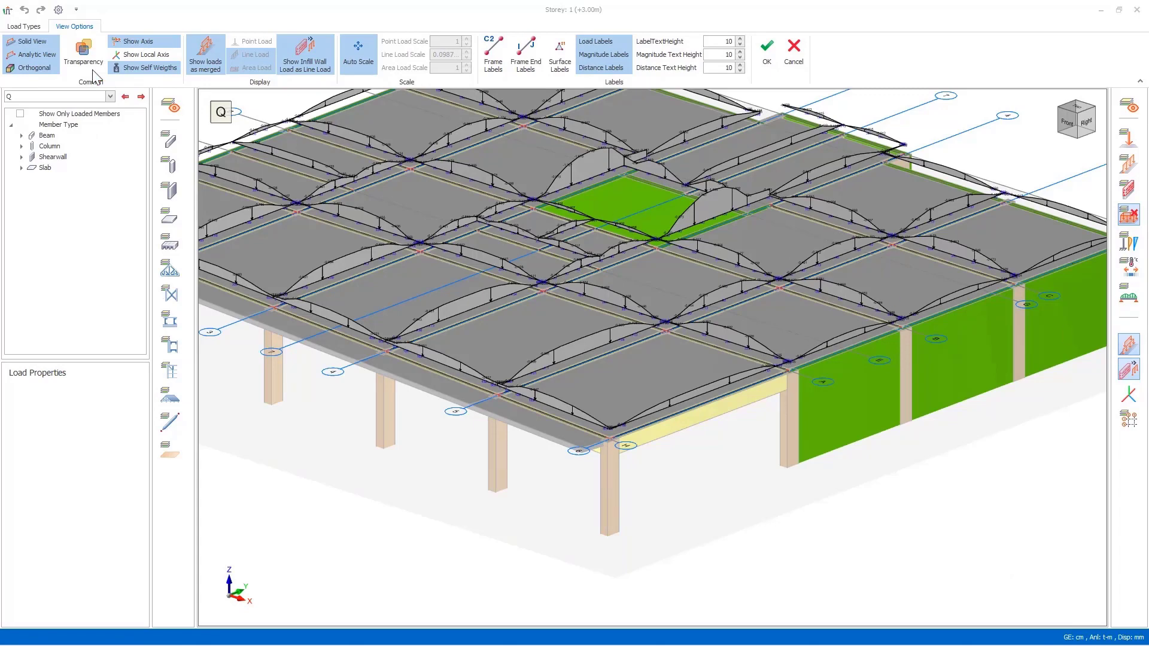
Step: Switch the solid view, analytic view and orthogonal mode off and back on to compare how the model is displayed
{"action": "left_click", "coordinate": [30, 42]}
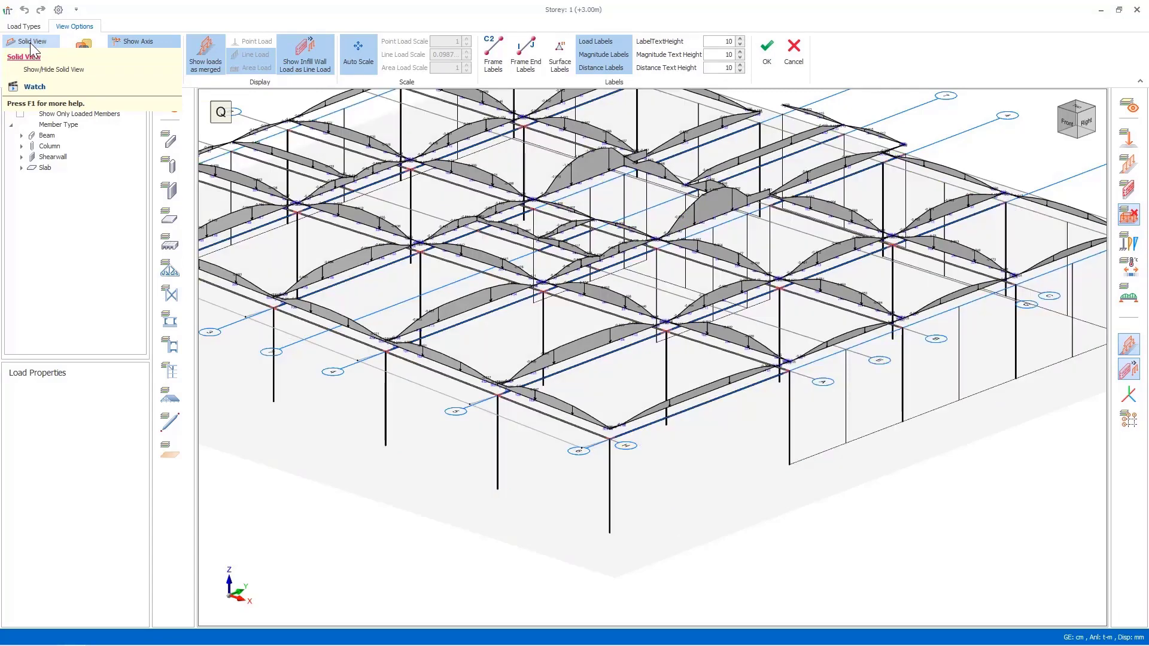
{"action": "left_click", "coordinate": [29, 42]}
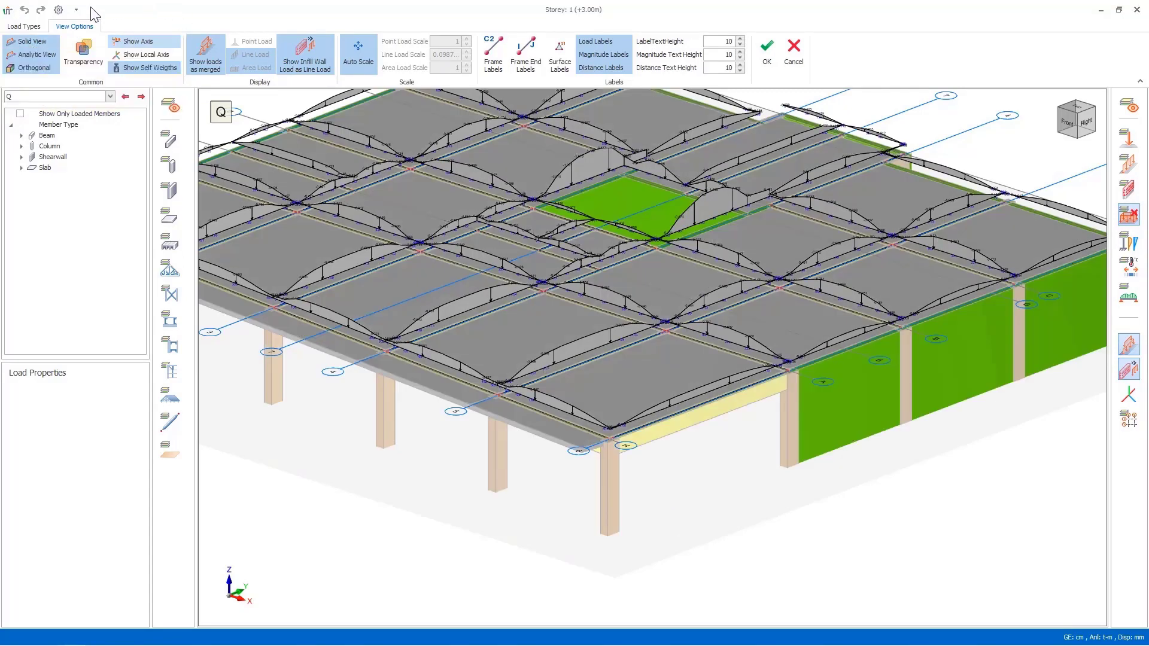
{"action": "left_click", "coordinate": [41, 59]}
{"action": "left_click", "coordinate": [41, 59]}
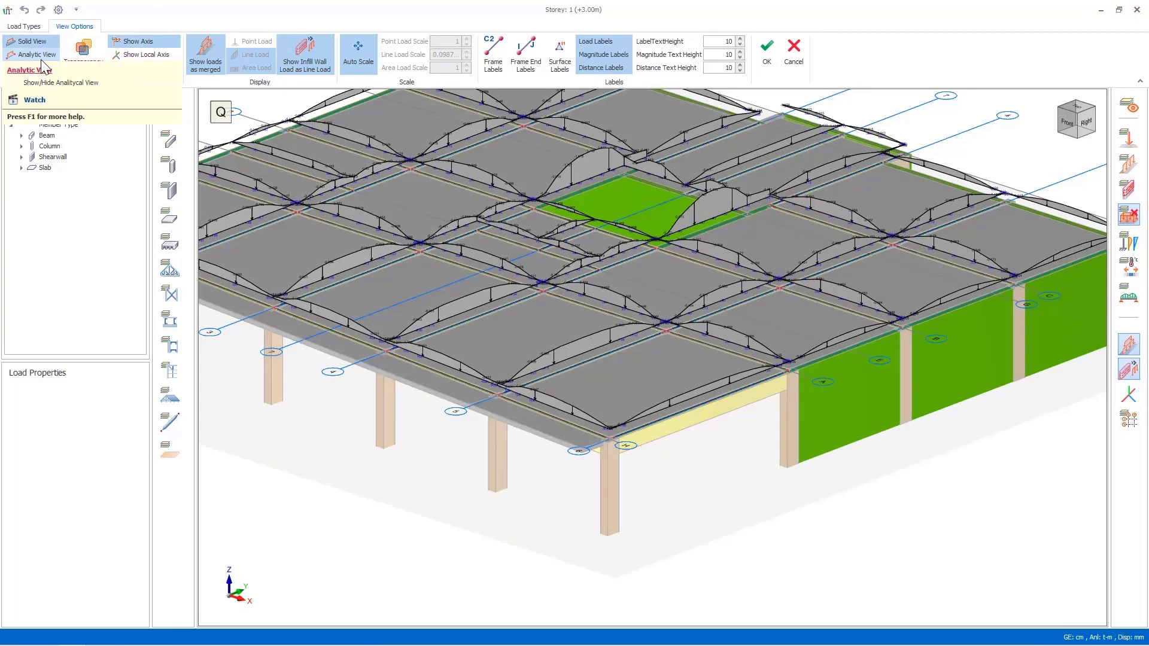
{"action": "left_click", "coordinate": [44, 70]}
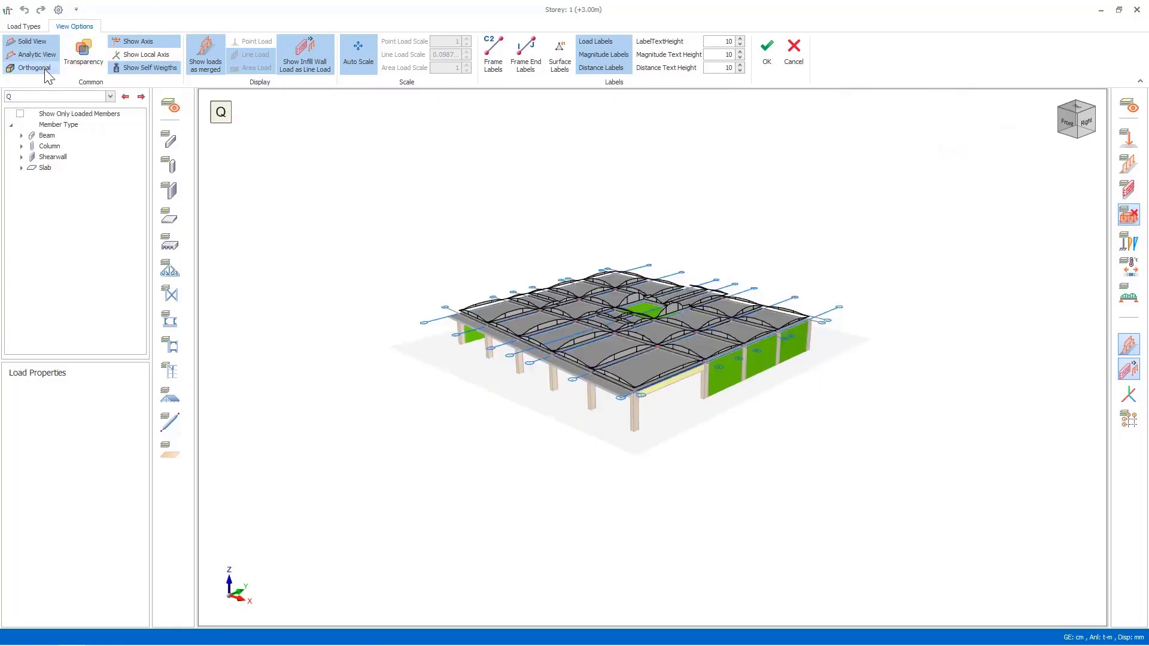
{"action": "left_click", "coordinate": [44, 70]}
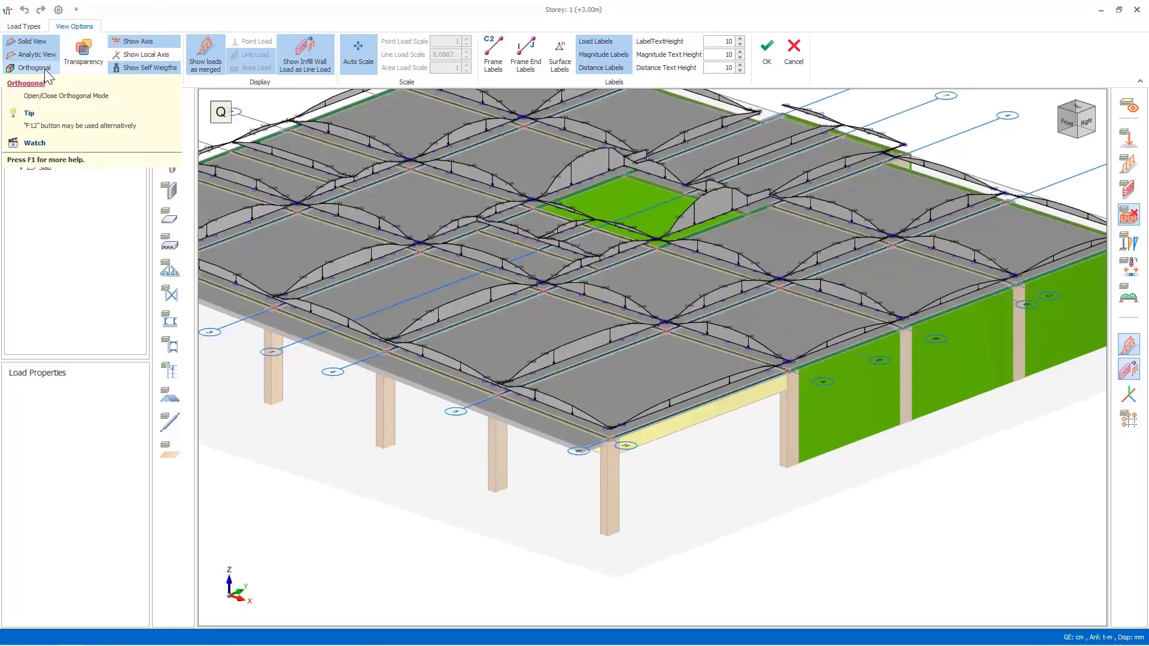
Step: Preview transparency, the axis layers and the members' local axes, returning each display option to its original state
{"action": "left_click", "coordinate": [88, 53]}
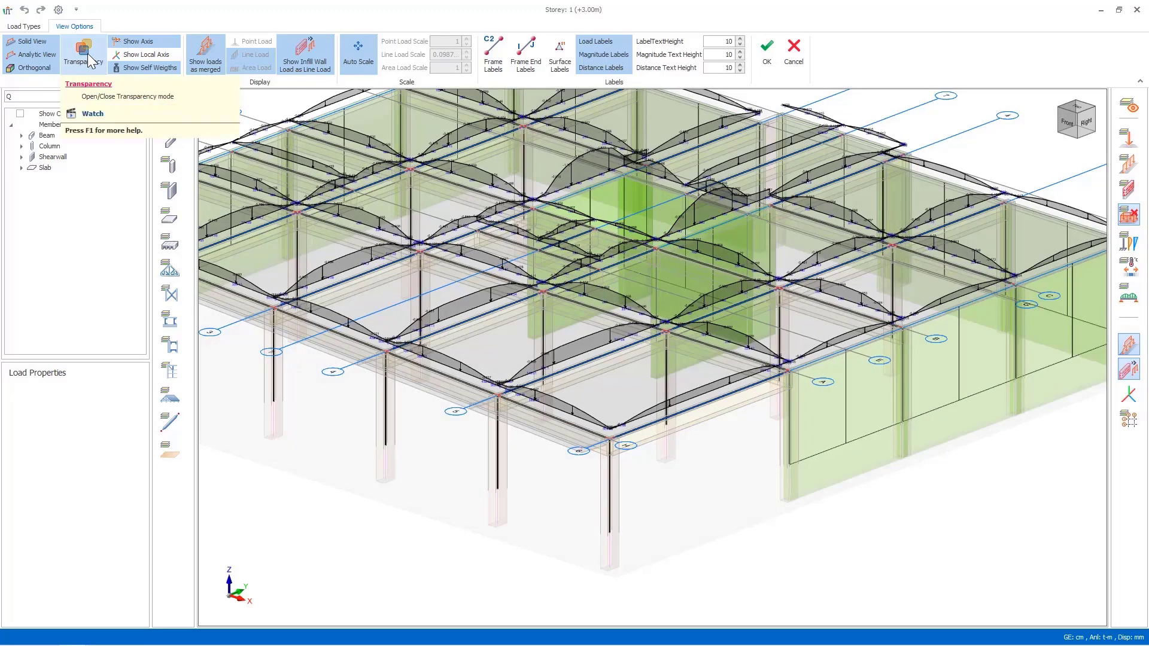
{"action": "left_click", "coordinate": [87, 52]}
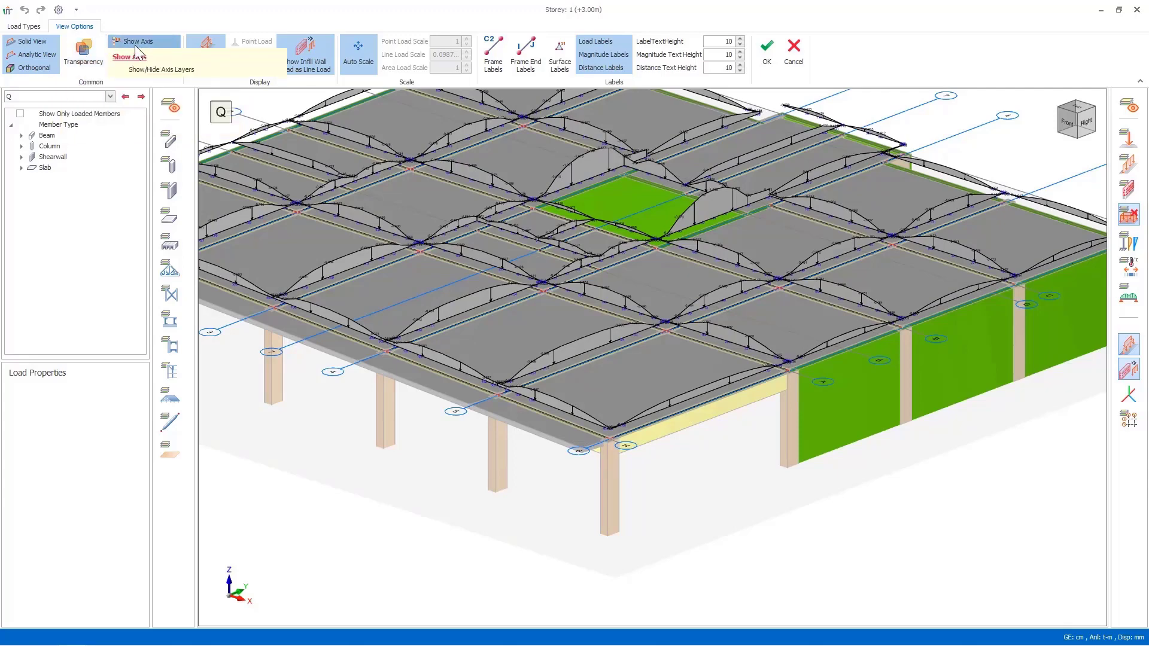
{"action": "left_click", "coordinate": [134, 45]}
{"action": "left_click", "coordinate": [134, 44]}
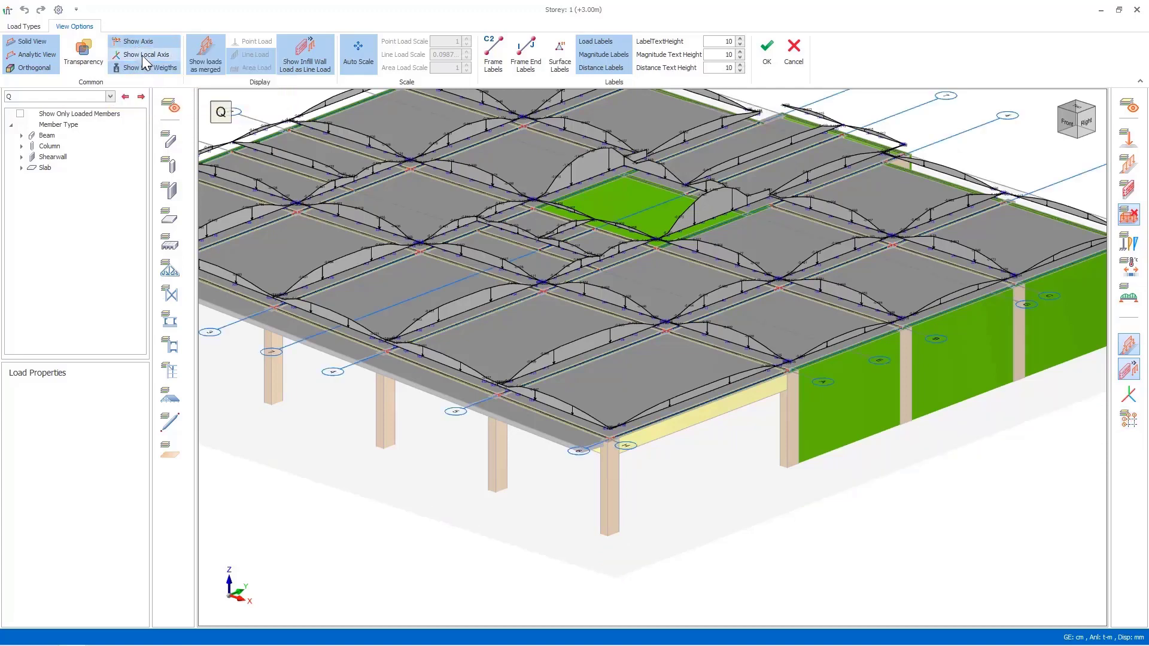
{"action": "left_click", "coordinate": [144, 56]}
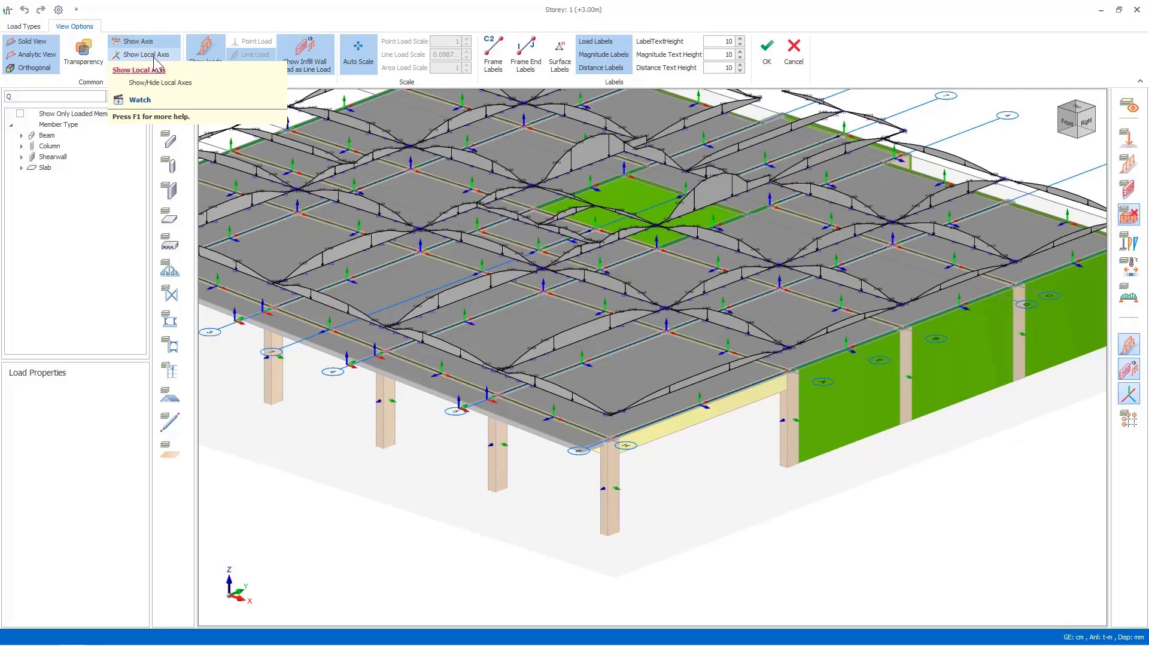
{"action": "left_click", "coordinate": [154, 57]}
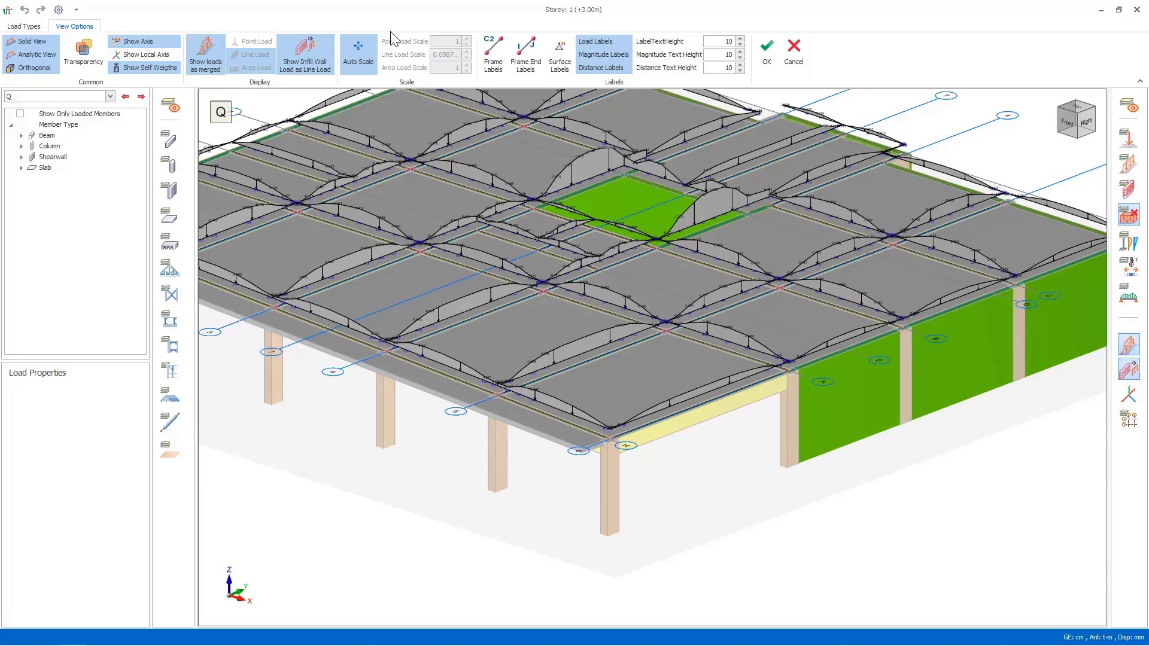
Step: Try the auto scale option, and display the frame and frame end labels before hiding them again
{"action": "left_click", "coordinate": [362, 63]}
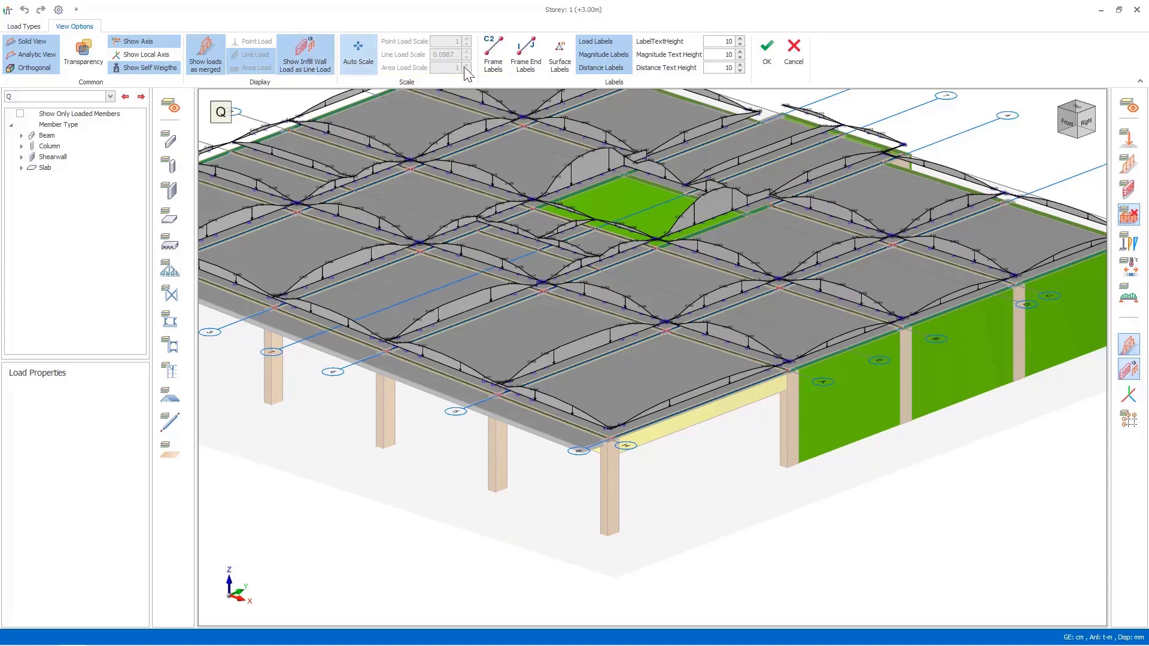
{"action": "left_click", "coordinate": [496, 65]}
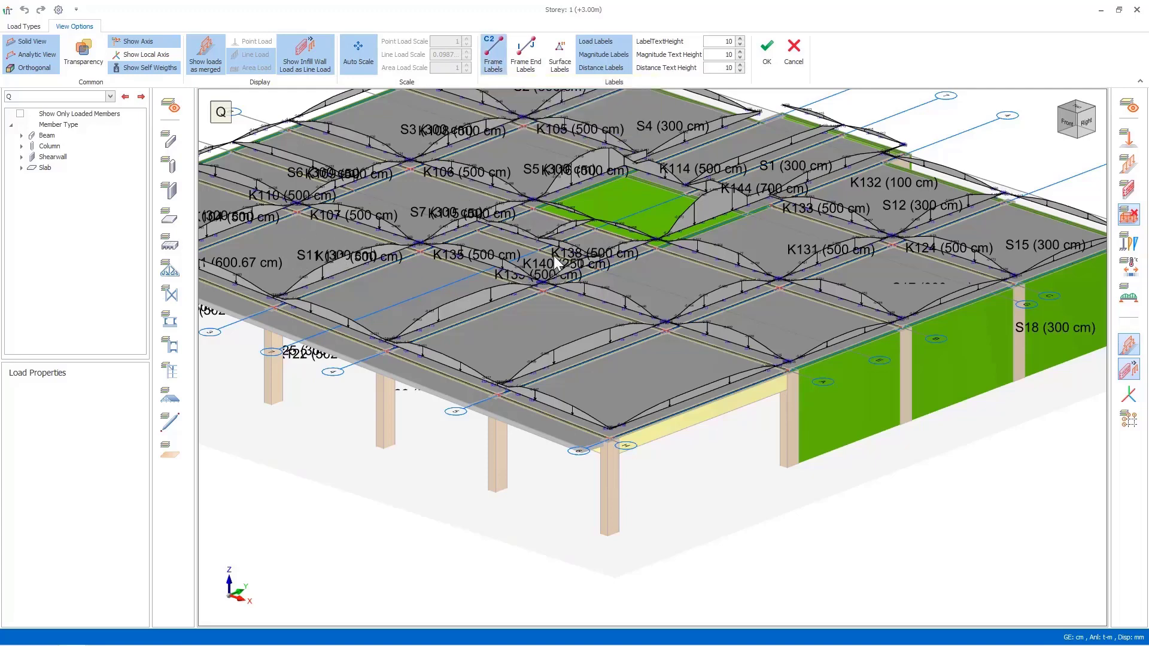
{"action": "left_click", "coordinate": [525, 66]}
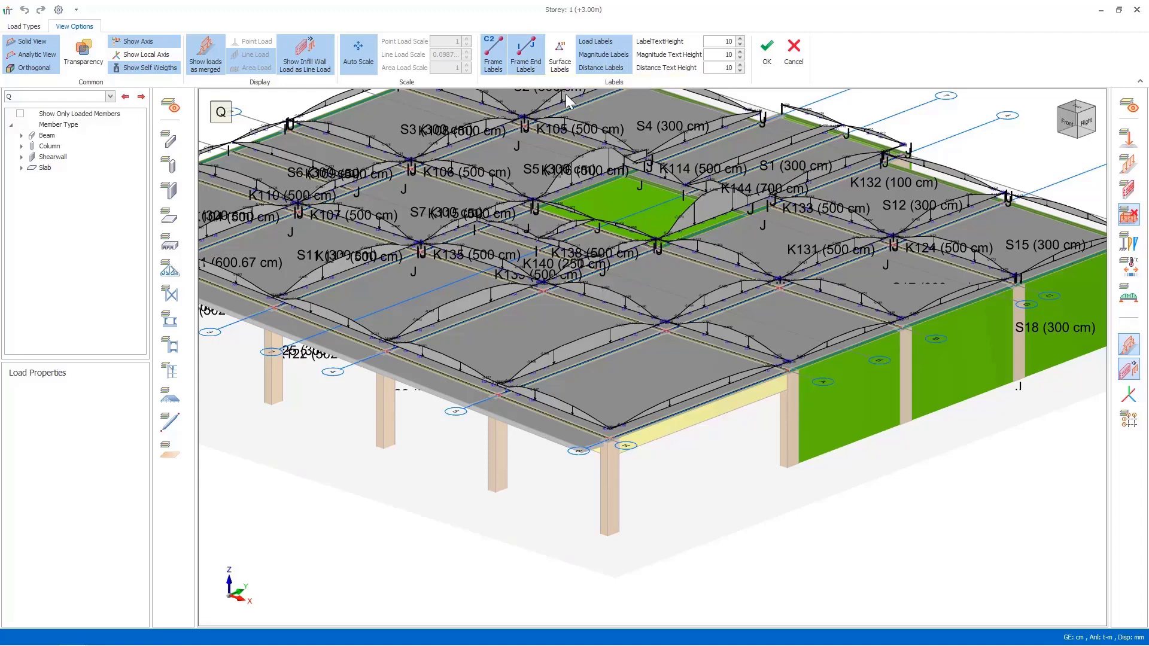
{"action": "left_click", "coordinate": [525, 60]}
{"action": "left_click", "coordinate": [491, 59]}
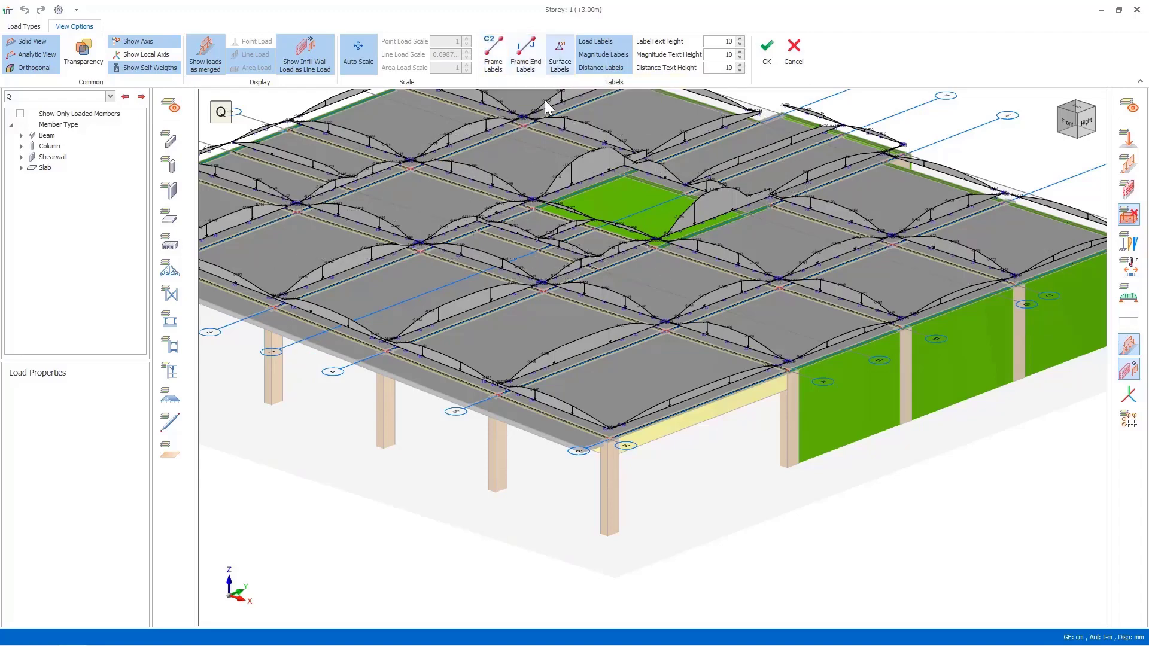
Step: Display the surface labels on the slabs and shear walls
{"action": "left_click", "coordinate": [560, 61]}
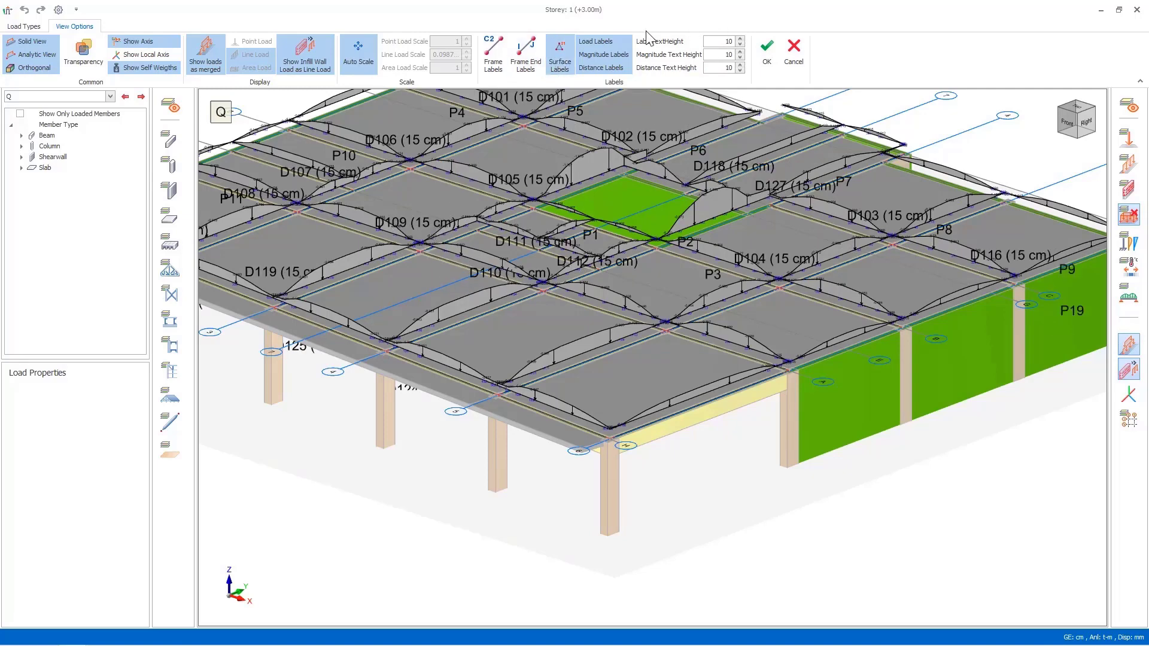
{"action": "left_click", "coordinate": [565, 66]}
{"action": "left_click", "coordinate": [566, 65]}
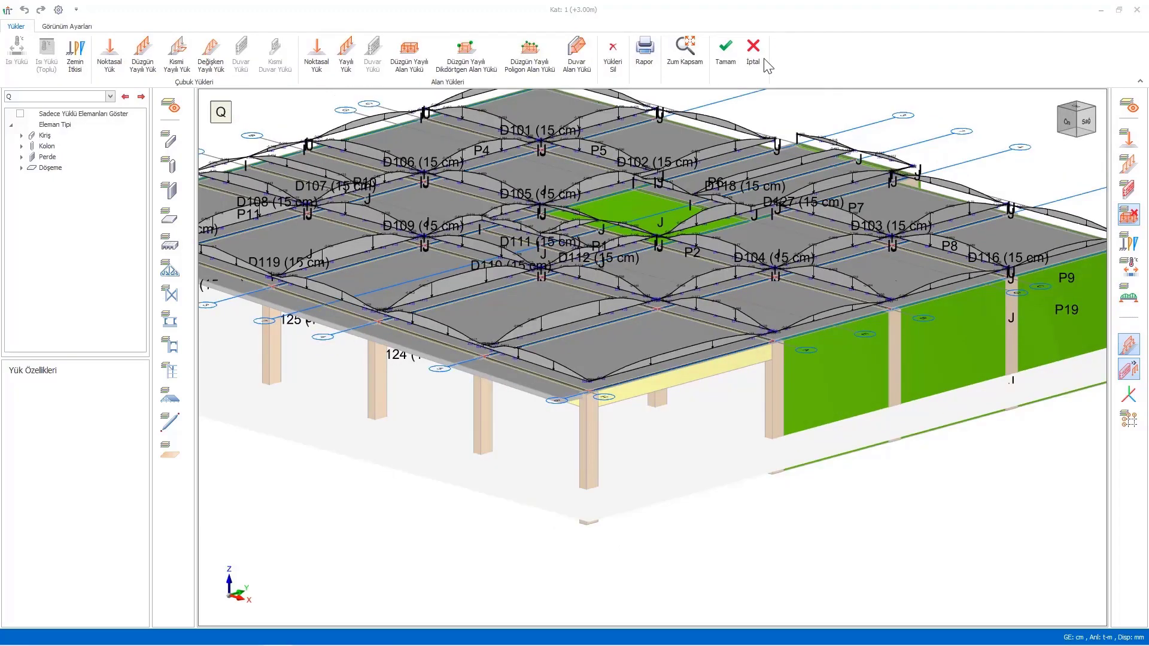
Step: Place a 1.000 t gravity point load in load case Q near the middle of slab D121
{"action": "left_click", "coordinate": [317, 70]}
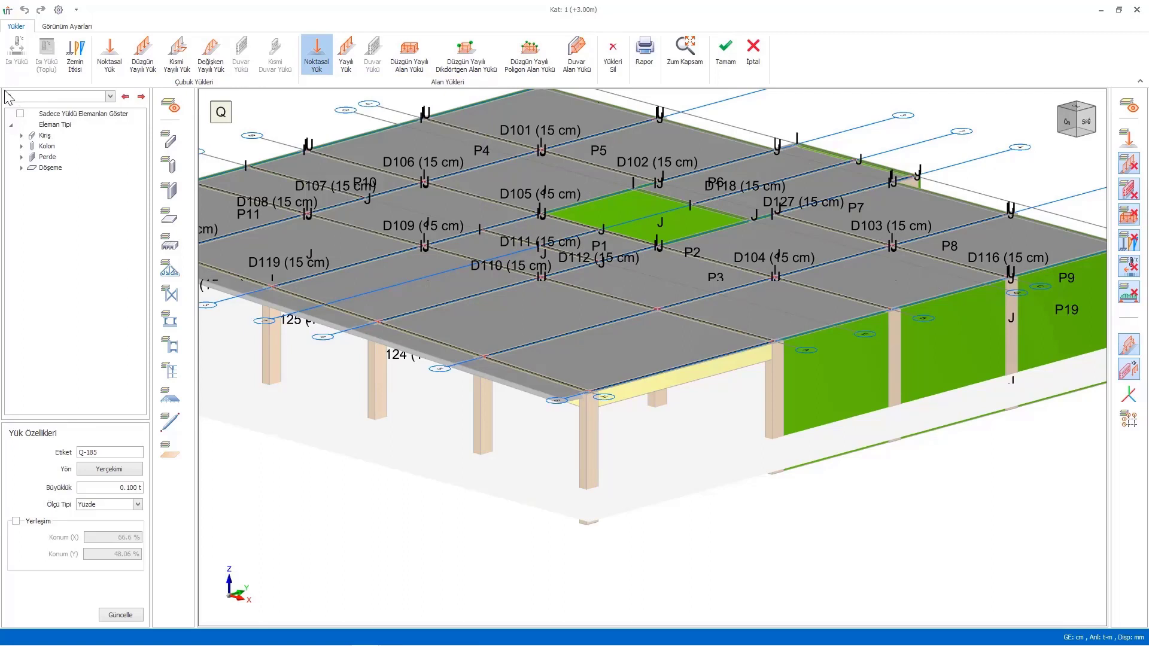
{"action": "left_click", "coordinate": [25, 97]}
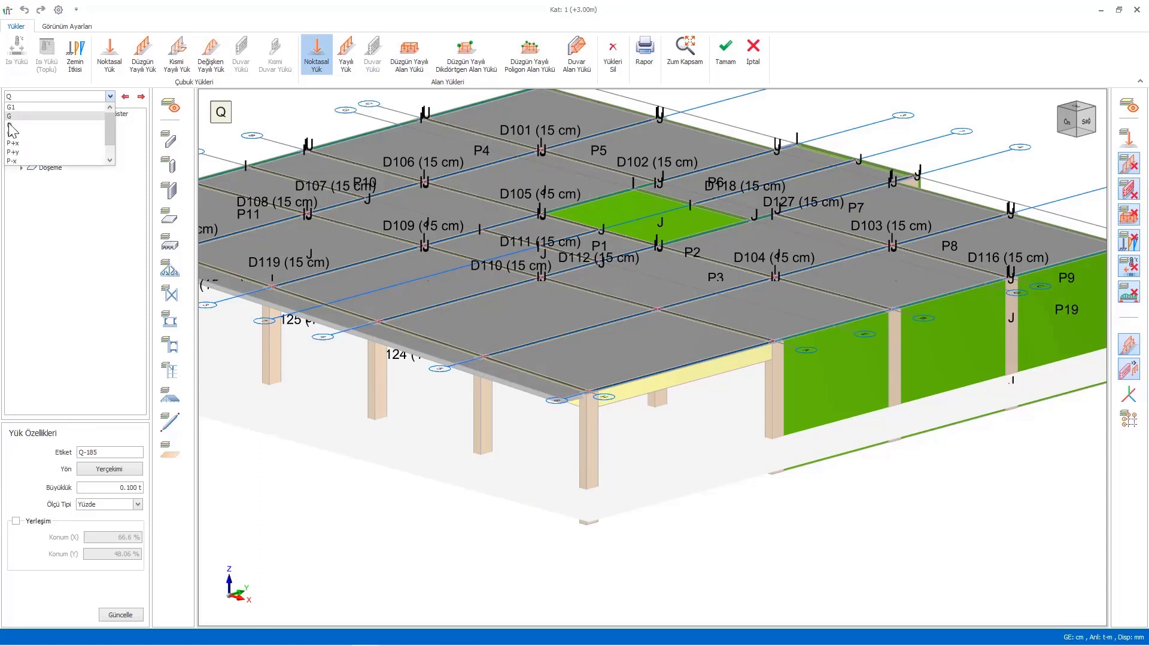
{"action": "left_click", "coordinate": [214, 142]}
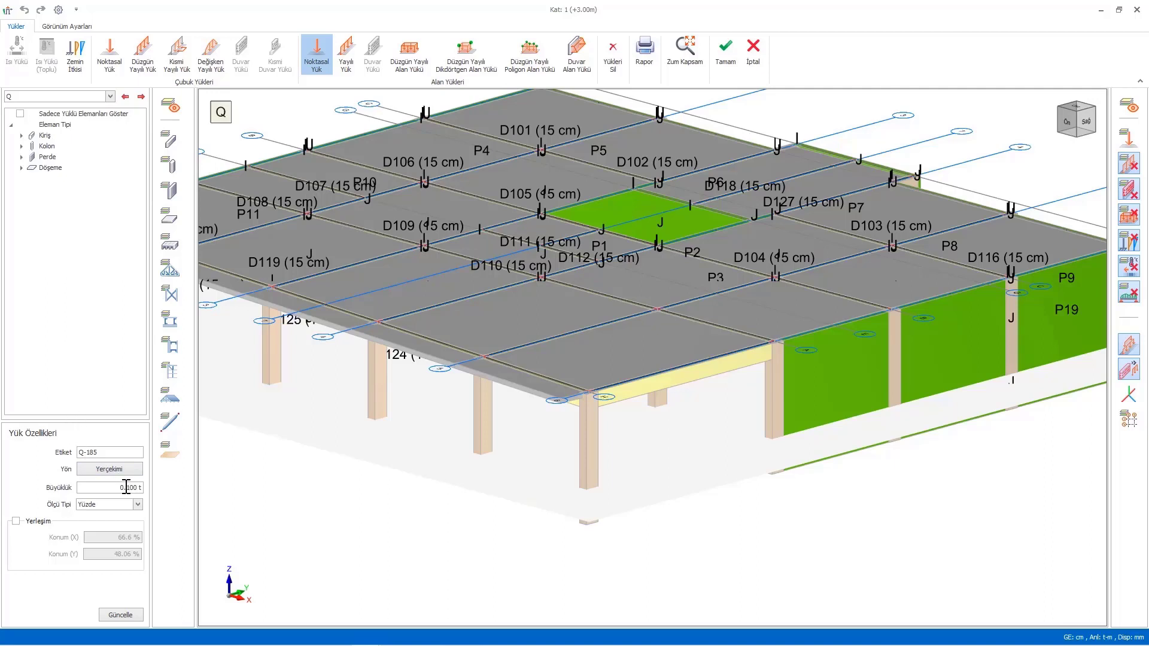
{"action": "left_click_drag", "start_coordinate": [123, 487], "coordinate": [89, 484]}
{"action": "key", "text": "Delete"}
{"action": "key", "text": "Delete"}
{"action": "key", "text": "Delete"}
{"action": "left_click", "coordinate": [500, 316]}
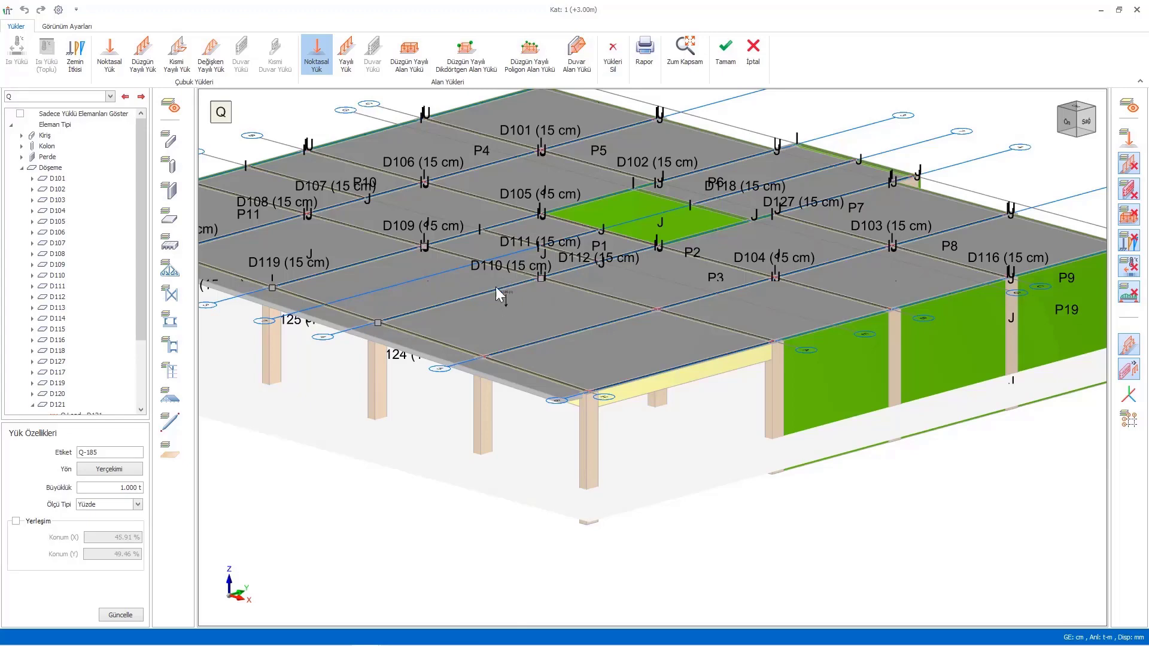
{"action": "scroll", "coordinate": [507, 311], "scroll_direction": "up", "scroll_amount": 5}
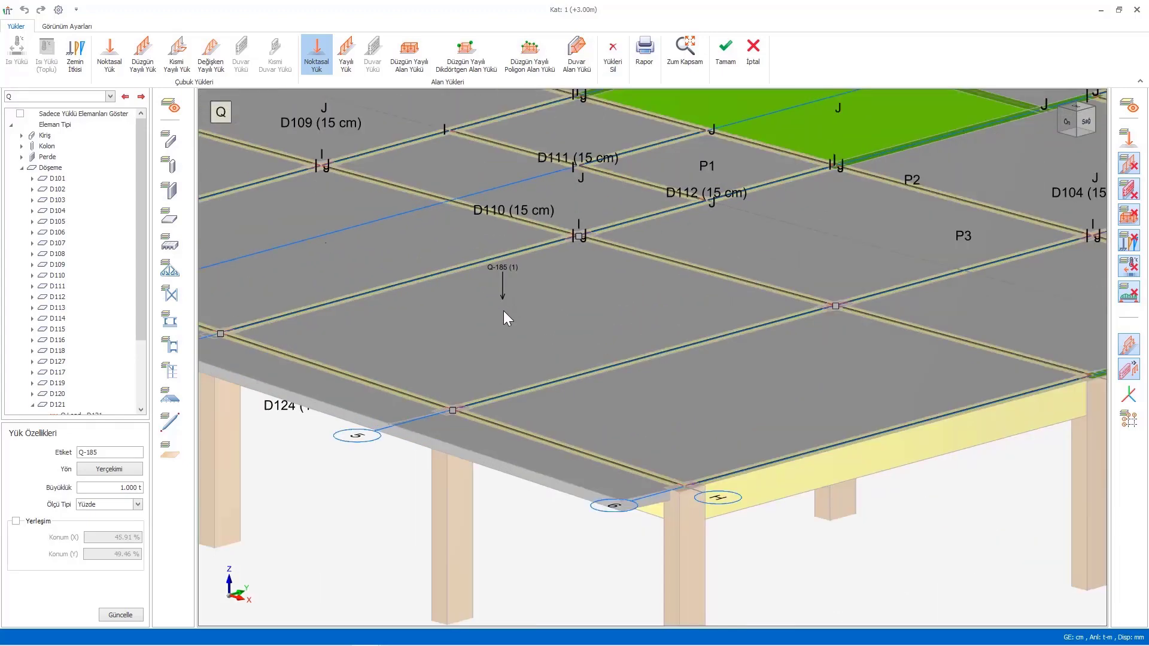
{"action": "scroll", "coordinate": [503, 311], "scroll_direction": "up", "scroll_amount": 2}
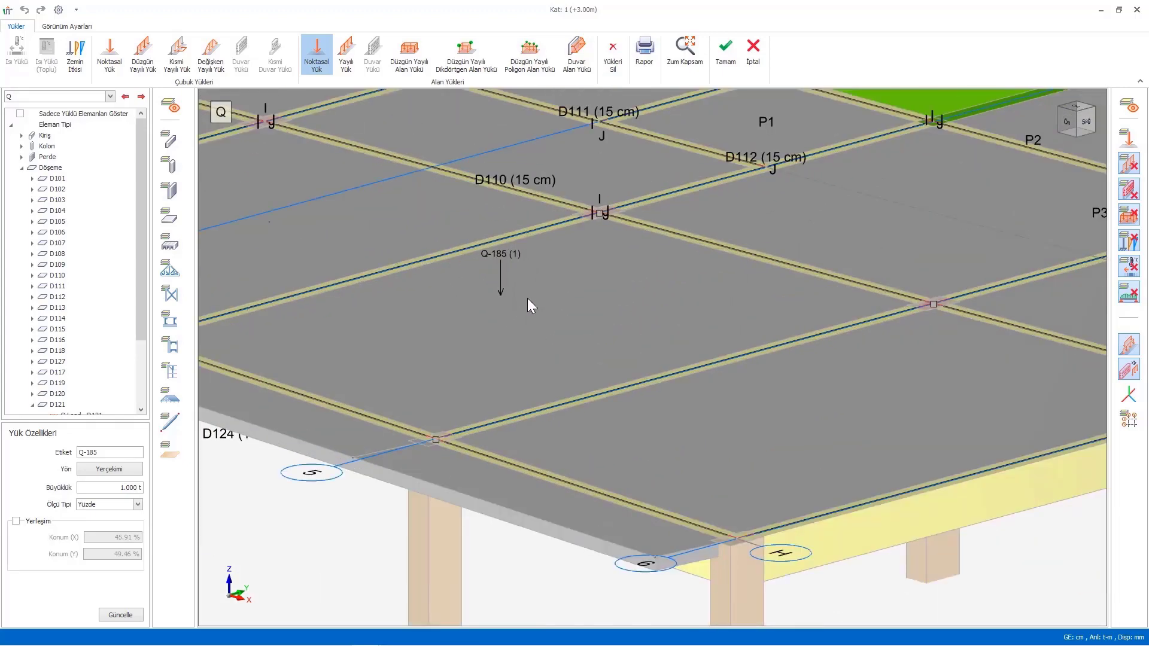
{"action": "scroll", "coordinate": [524, 309], "scroll_direction": "down", "scroll_amount": 5}
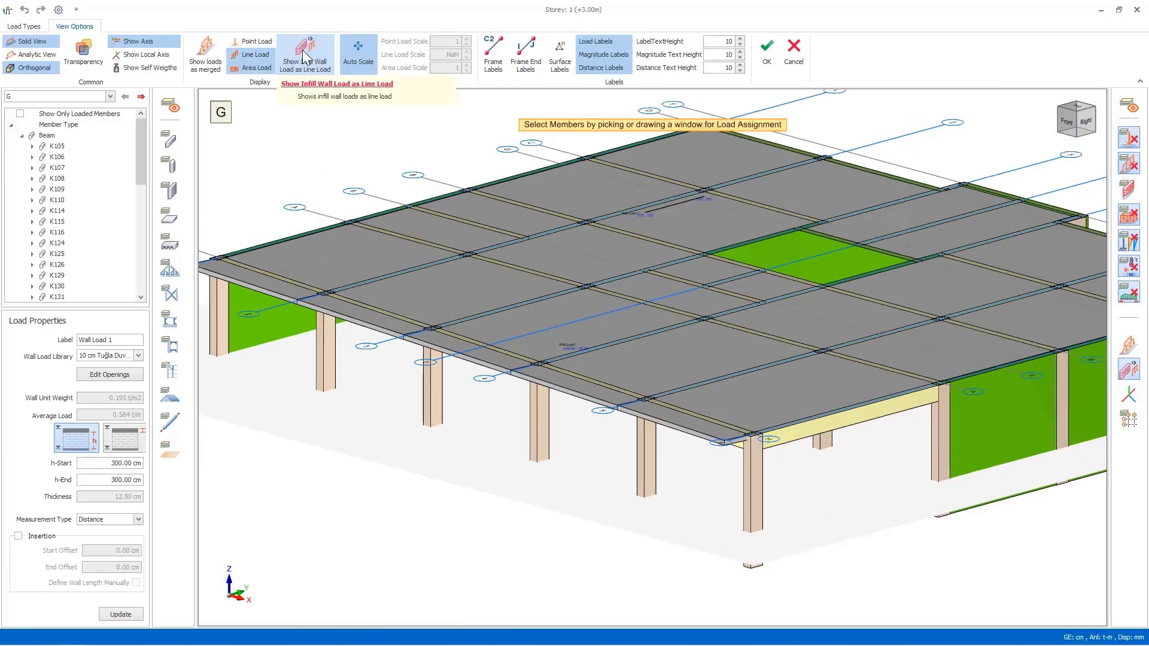
Step: Stop showing infill walls as line loads and assign the 300 cm high Wall Load 1 to the edge-span beam two bays from the near corner
{"action": "left_click", "coordinate": [307, 54]}
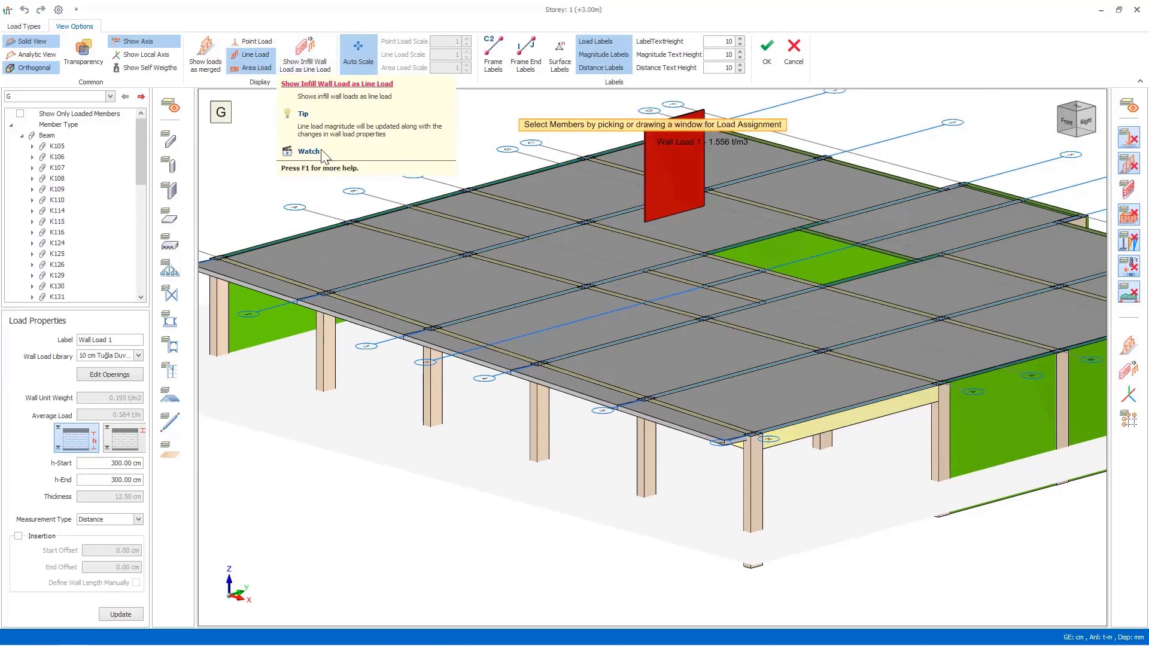
{"action": "left_click", "coordinate": [24, 26]}
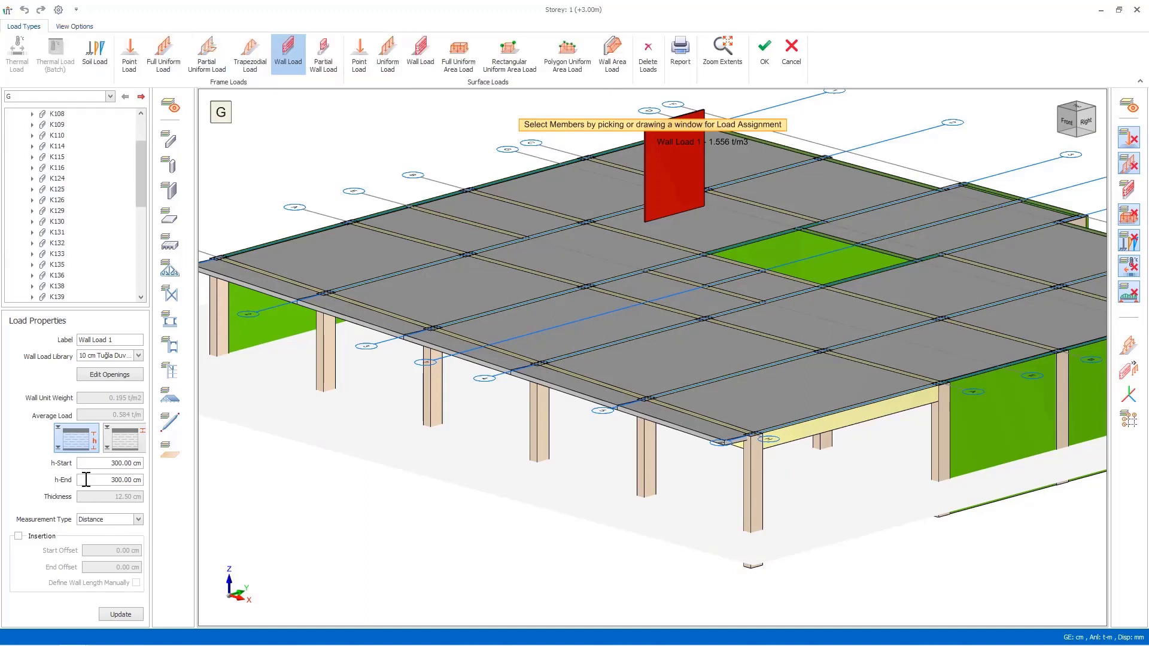
{"action": "left_click", "coordinate": [604, 352]}
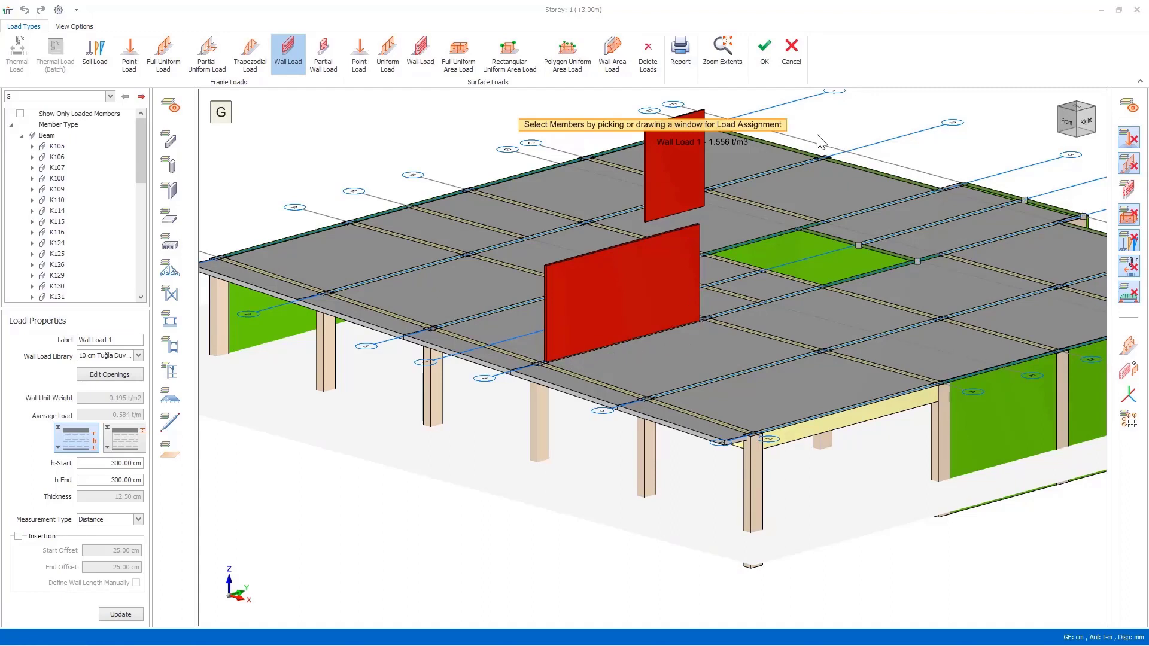
Step: Add a 0.375 t/m2 rectangular uniform gravity area load, about 145 by 145 cm, on slab D121 in load case G
{"action": "left_click", "coordinate": [507, 62]}
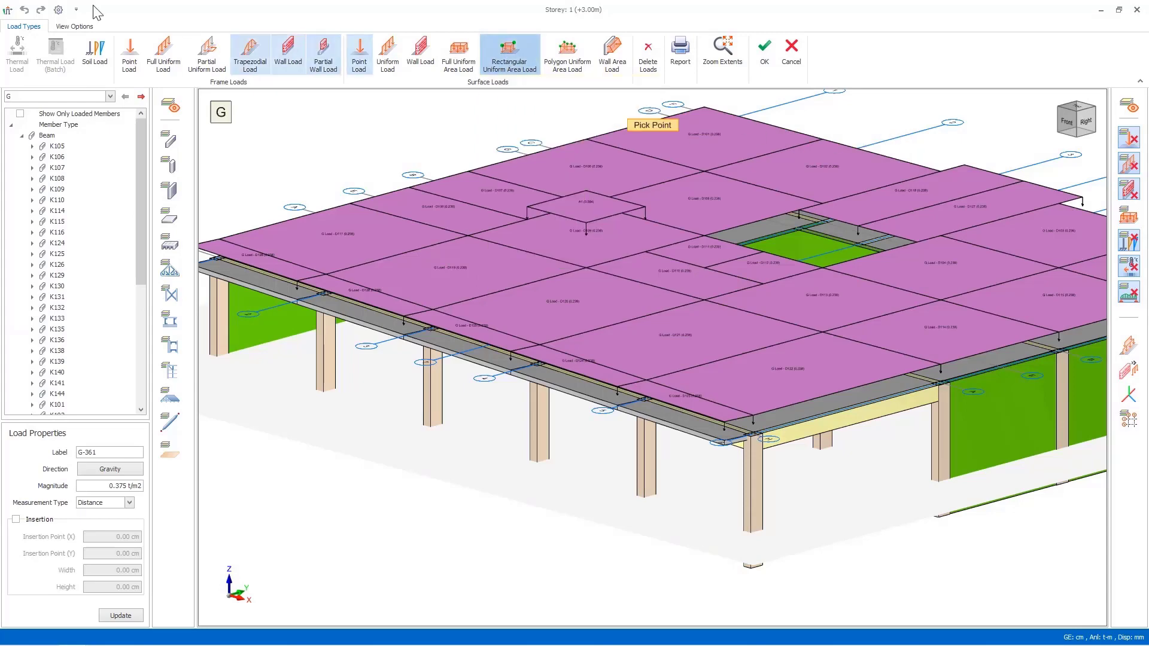
{"action": "left_click", "coordinate": [1130, 217]}
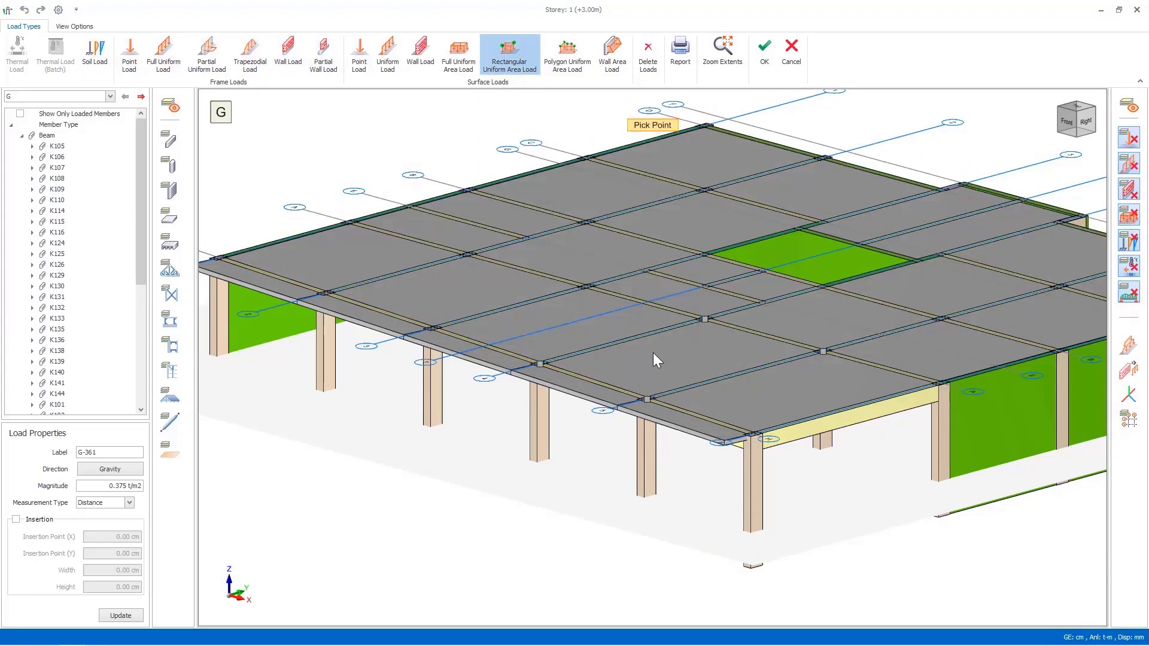
{"action": "left_click", "coordinate": [716, 369]}
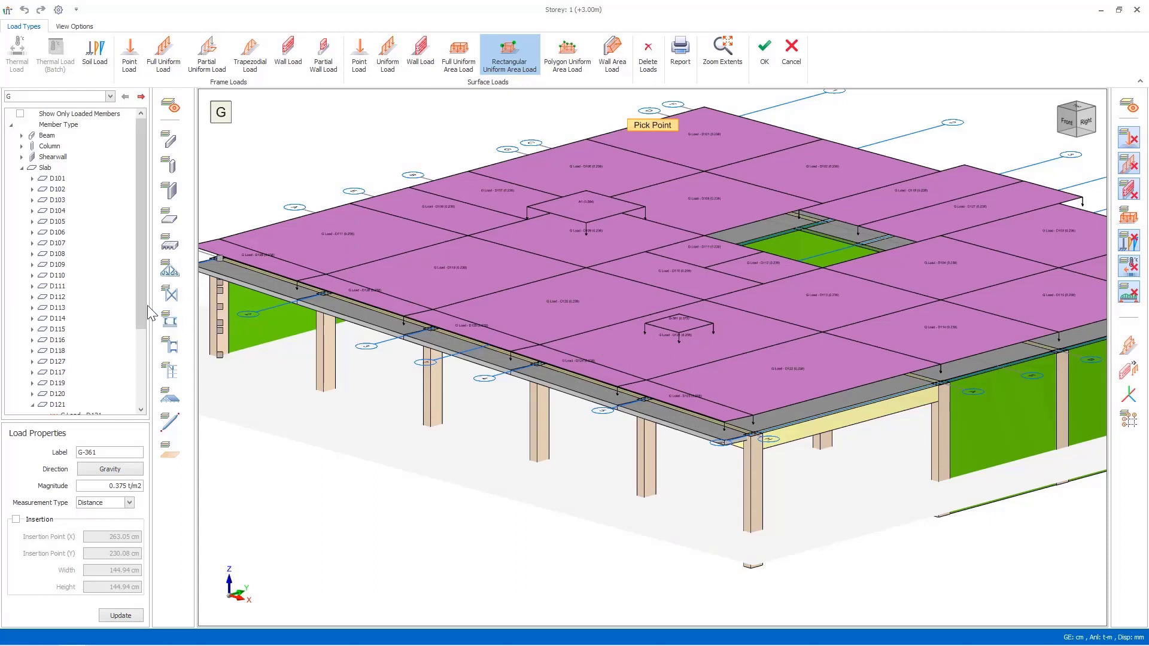
{"action": "key", "text": "Escape"}
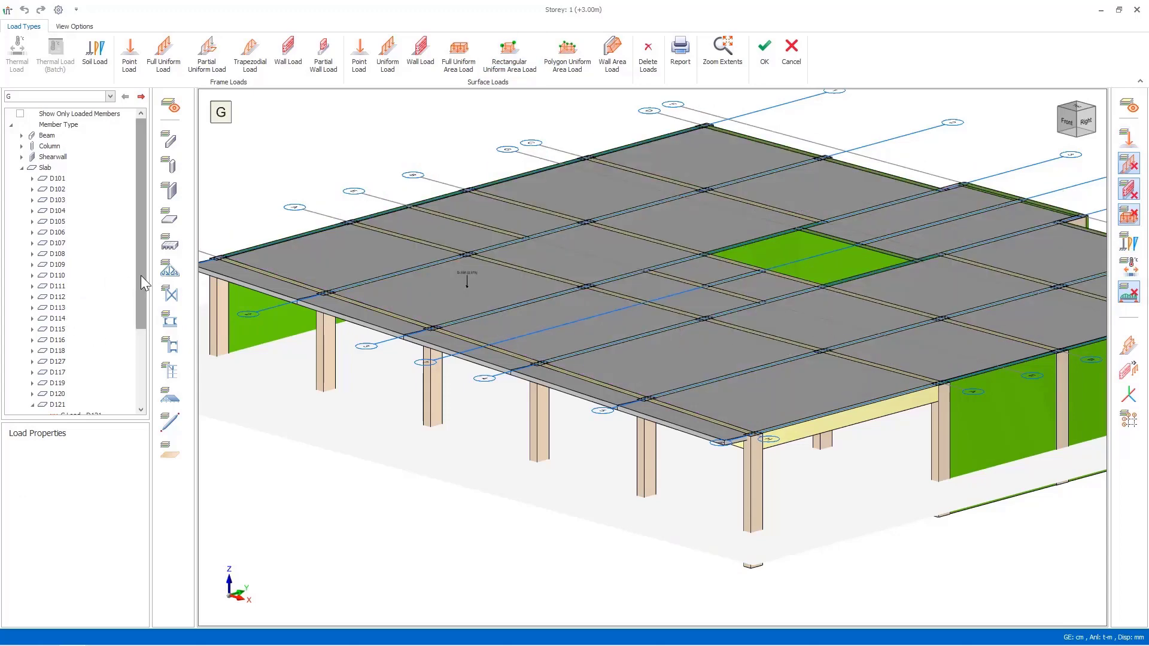
Step: Find the new rectangular area load under slab D121 in the member list and inspect its insertion point, width and height
{"action": "left_click_drag", "start_coordinate": [142, 275], "coordinate": [128, 338]}
{"action": "left_click", "coordinate": [94, 342]}
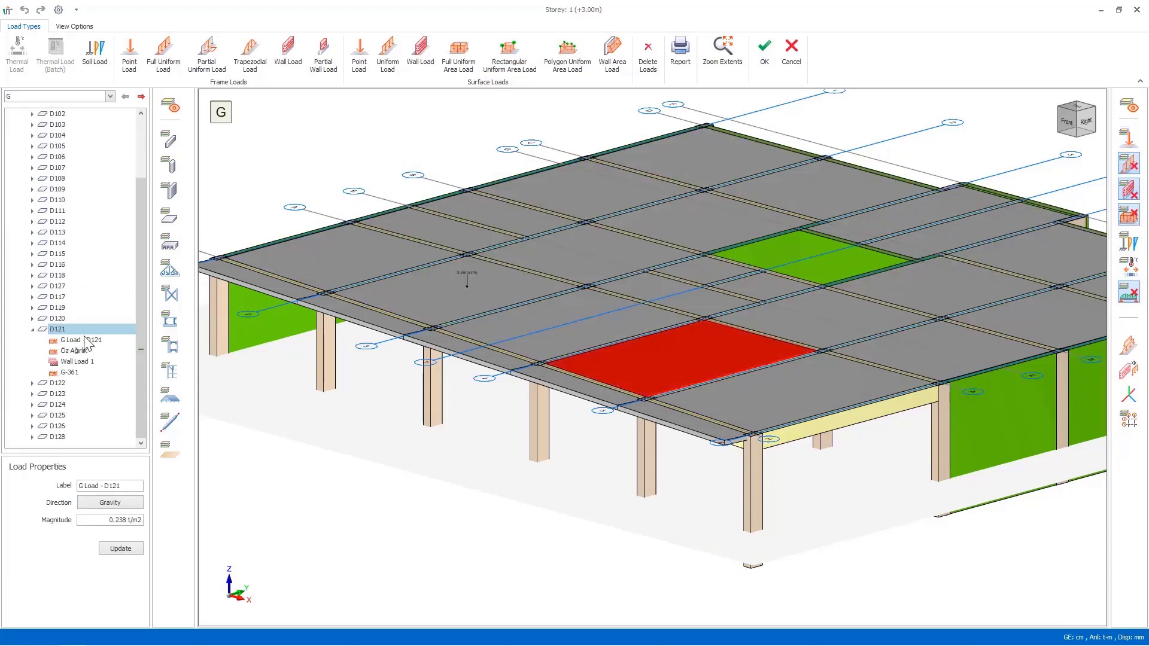
{"action": "left_click", "coordinate": [80, 372]}
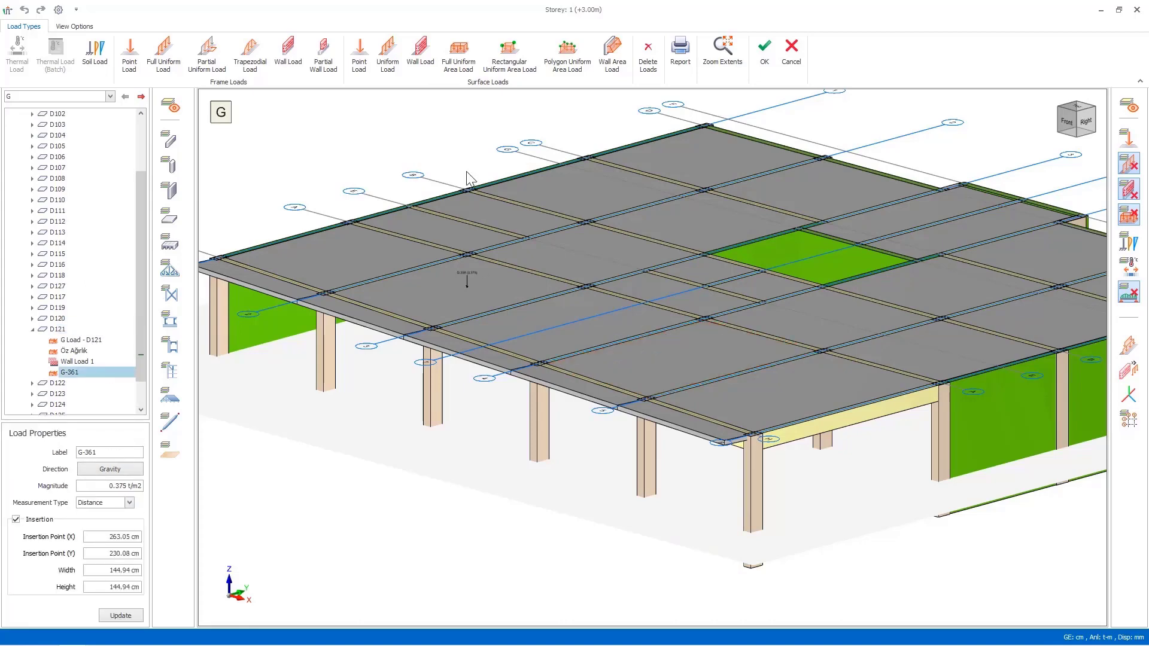
Step: Show the decomposed line loads, area loads, wall loads and line loads again in the model view
{"action": "left_click", "coordinate": [1129, 292]}
{"action": "left_click", "coordinate": [1129, 216]}
{"action": "left_click", "coordinate": [1130, 190]}
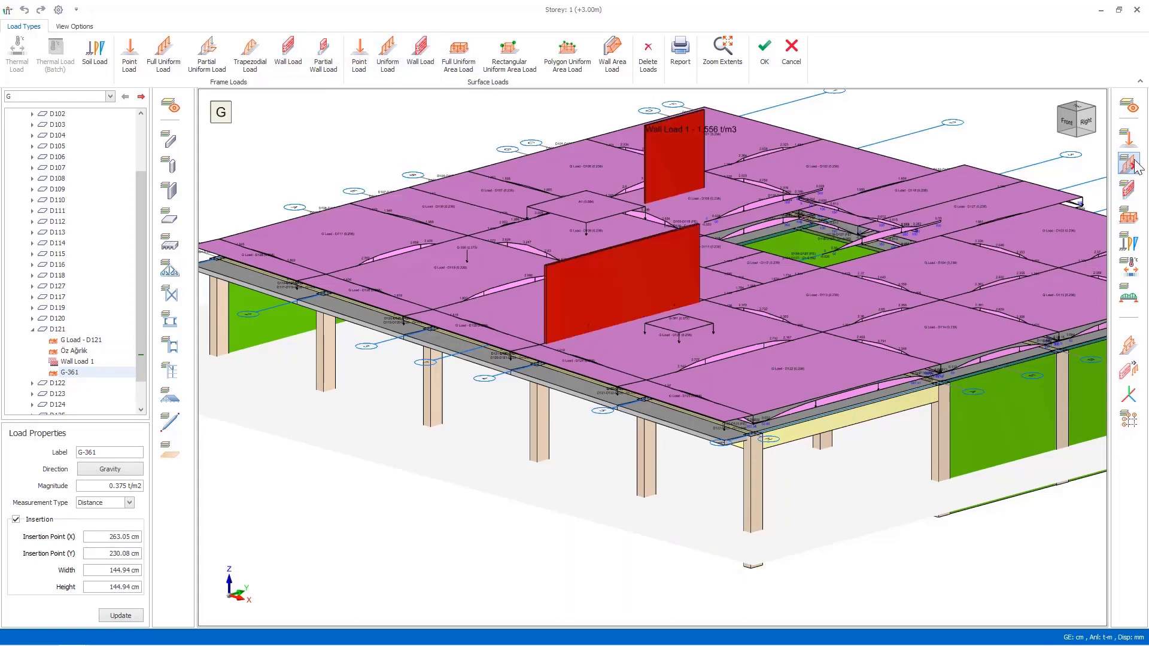
Step: Edit the rectangular area load on slab D121 and update its magnitude to 0.250 t/m2
{"action": "left_click", "coordinate": [676, 323]}
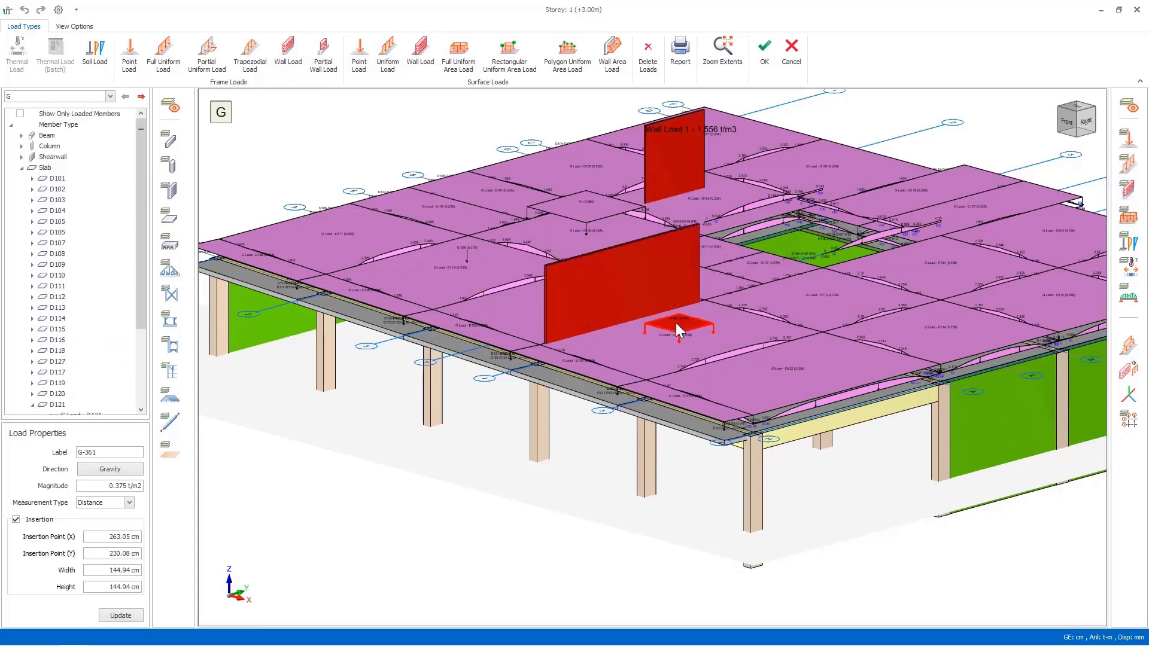
{"action": "right_click", "coordinate": [676, 326]}
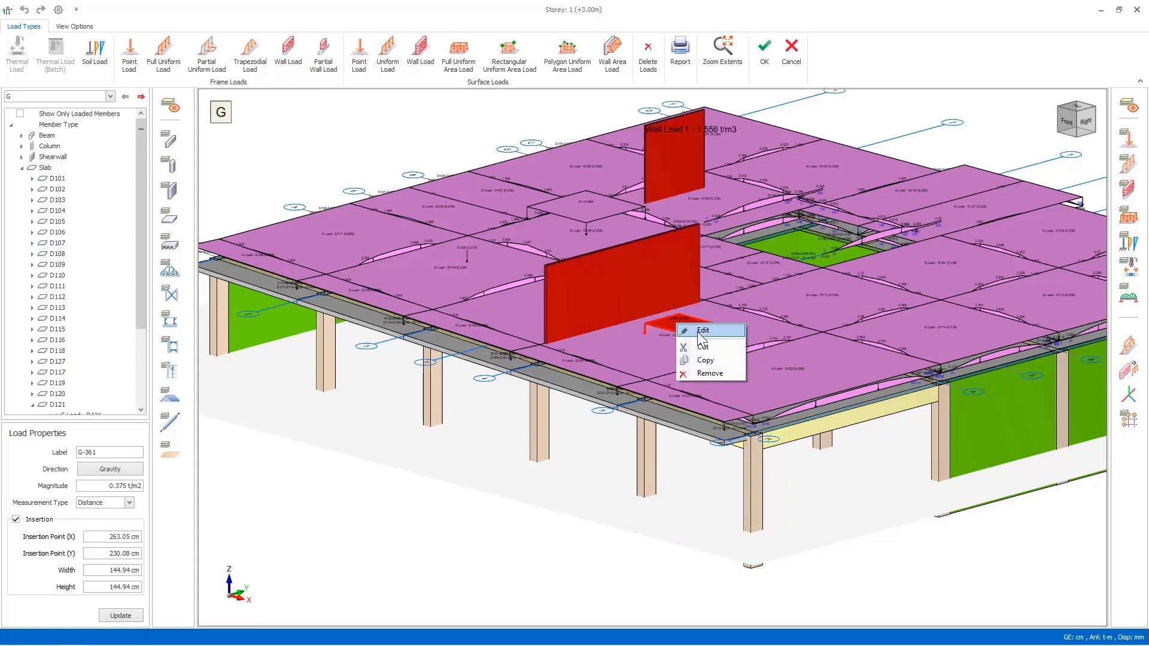
{"action": "left_click", "coordinate": [701, 331]}
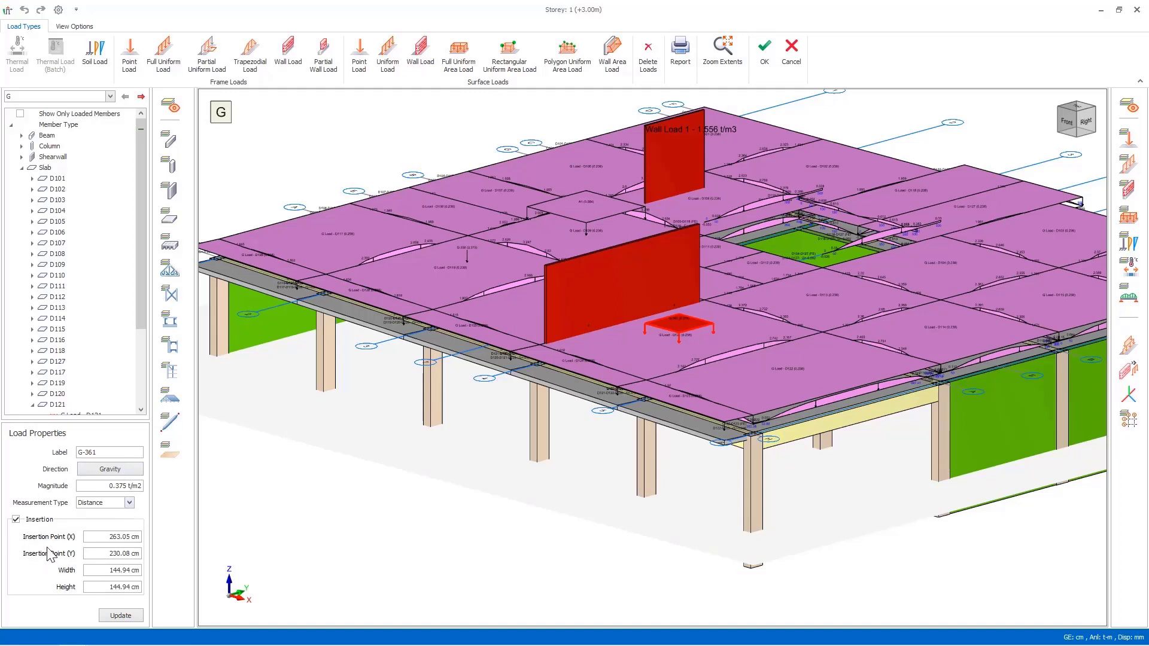
{"action": "double_click", "coordinate": [119, 486]}
{"action": "type", "text": "250"}
{"action": "left_click", "coordinate": [129, 619]}
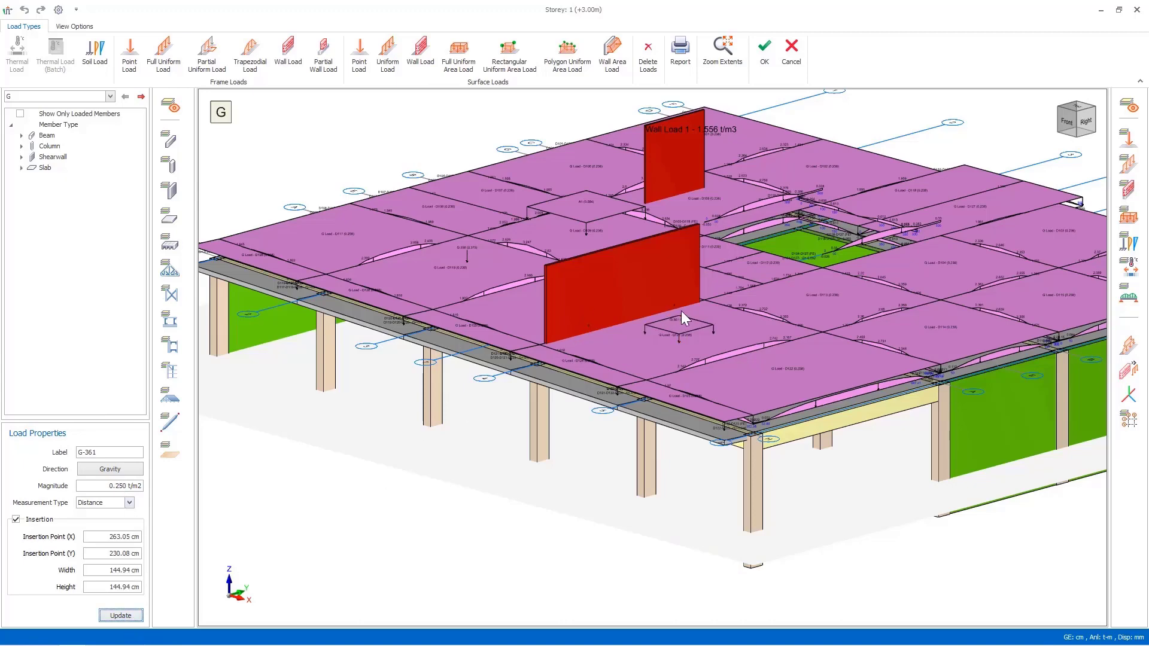
Step: Copy the rectangular area load from slab D121 to slab D122, hiding the area loads while picking the target slab
{"action": "scroll", "coordinate": [681, 310], "scroll_direction": "up", "scroll_amount": 3}
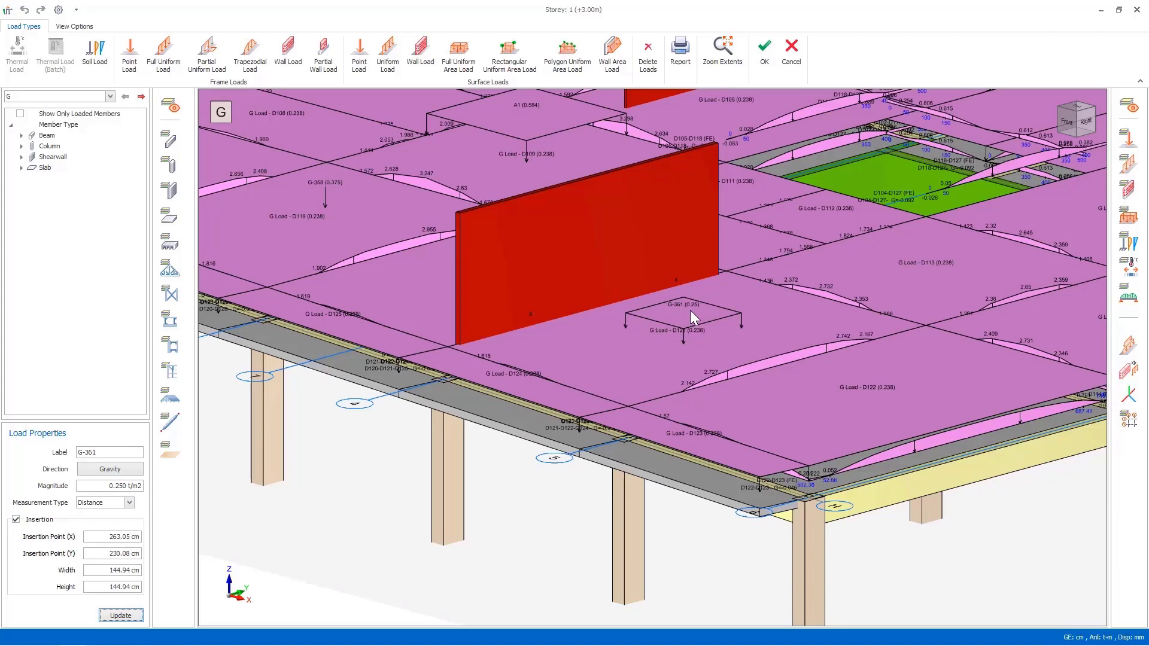
{"action": "scroll", "coordinate": [690, 311], "scroll_direction": "down", "scroll_amount": 2}
{"action": "left_click", "coordinate": [689, 314]}
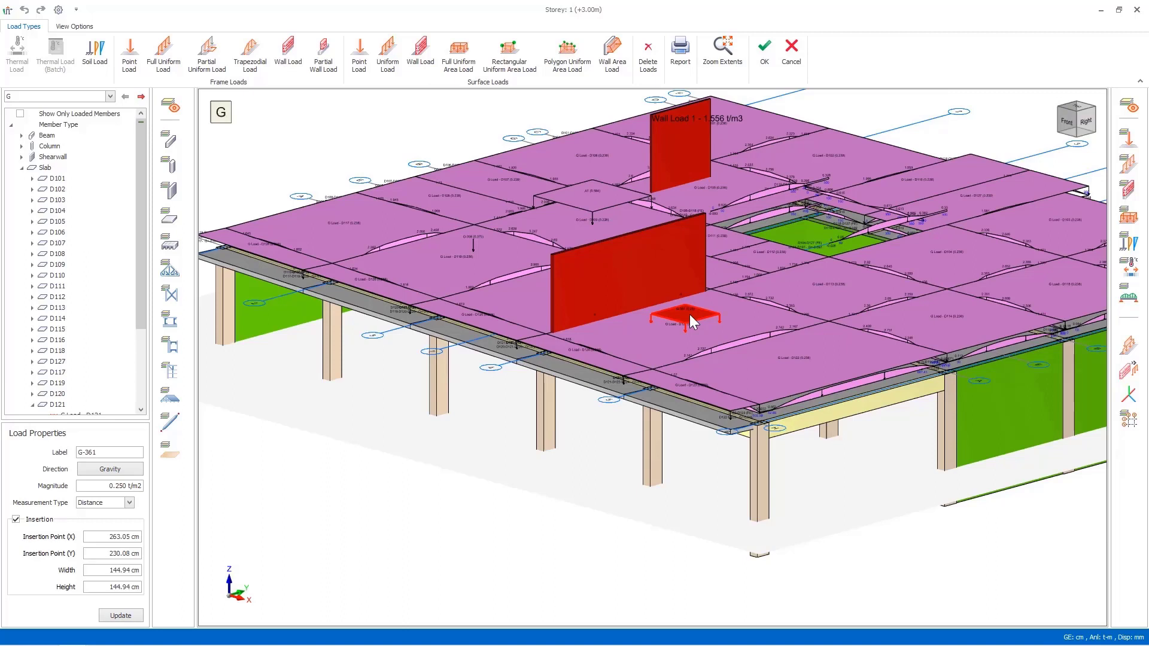
{"action": "right_click", "coordinate": [689, 316]}
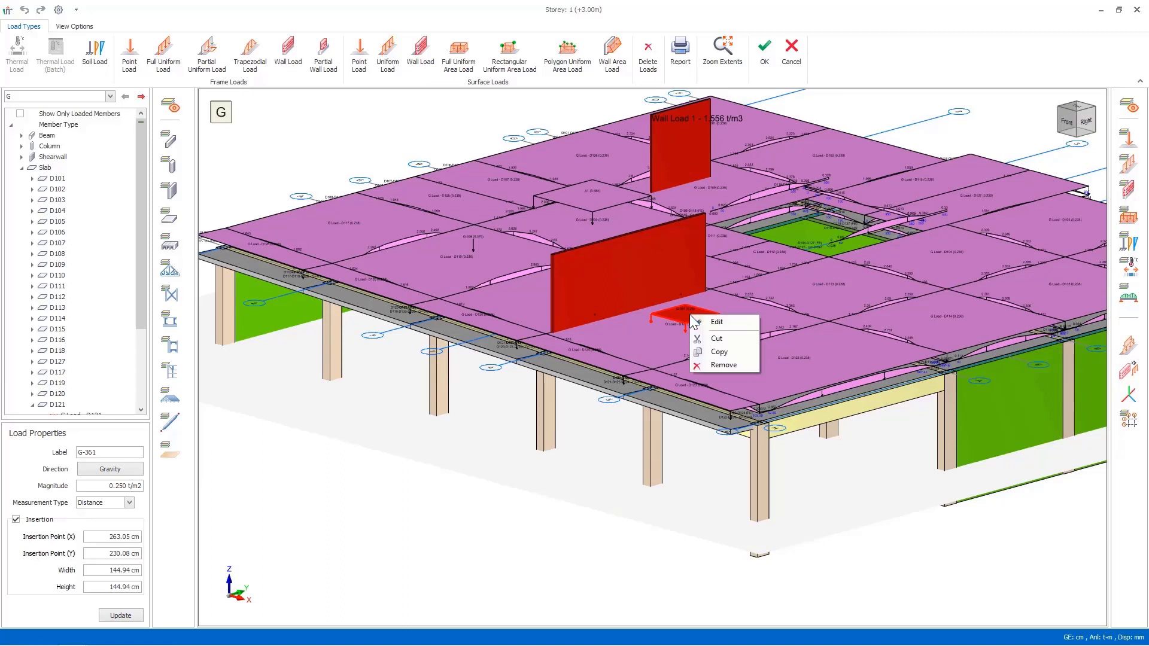
{"action": "left_click", "coordinate": [716, 355]}
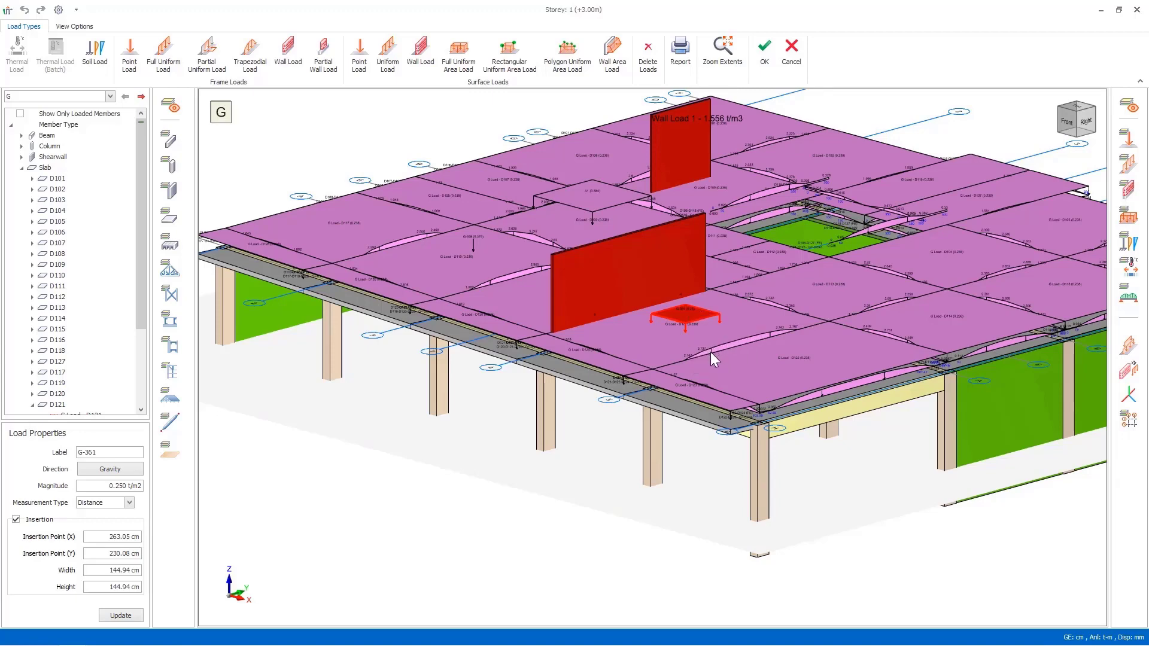
{"action": "left_click", "coordinate": [1128, 216]}
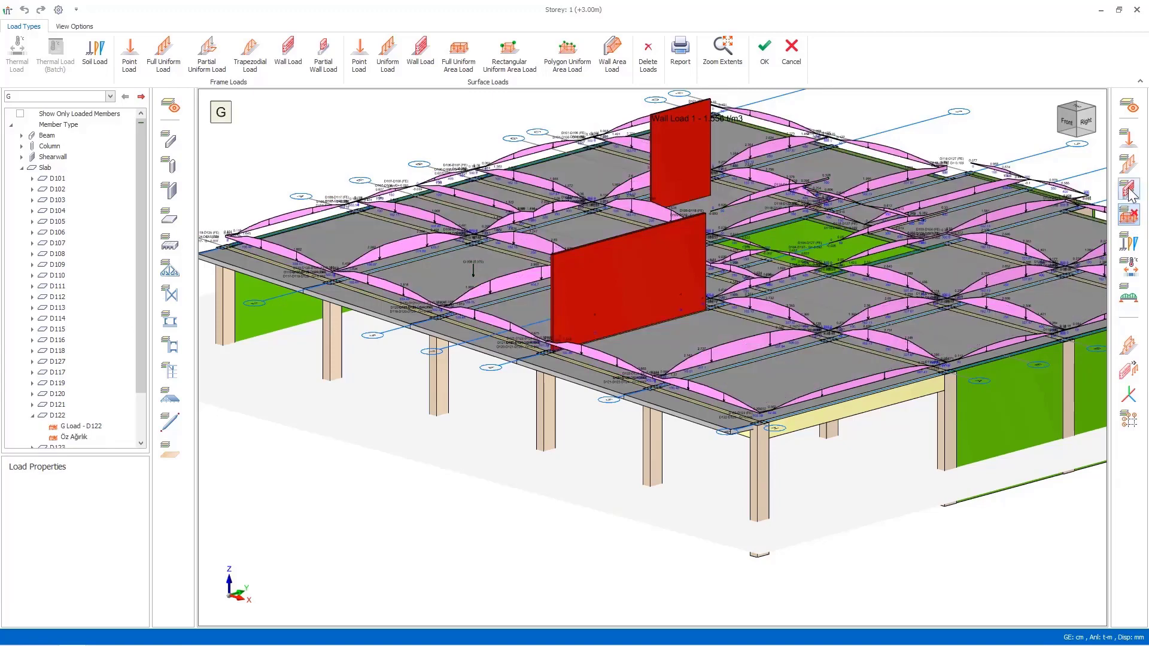
{"action": "left_click", "coordinate": [774, 382]}
{"action": "right_click", "coordinate": [779, 388]}
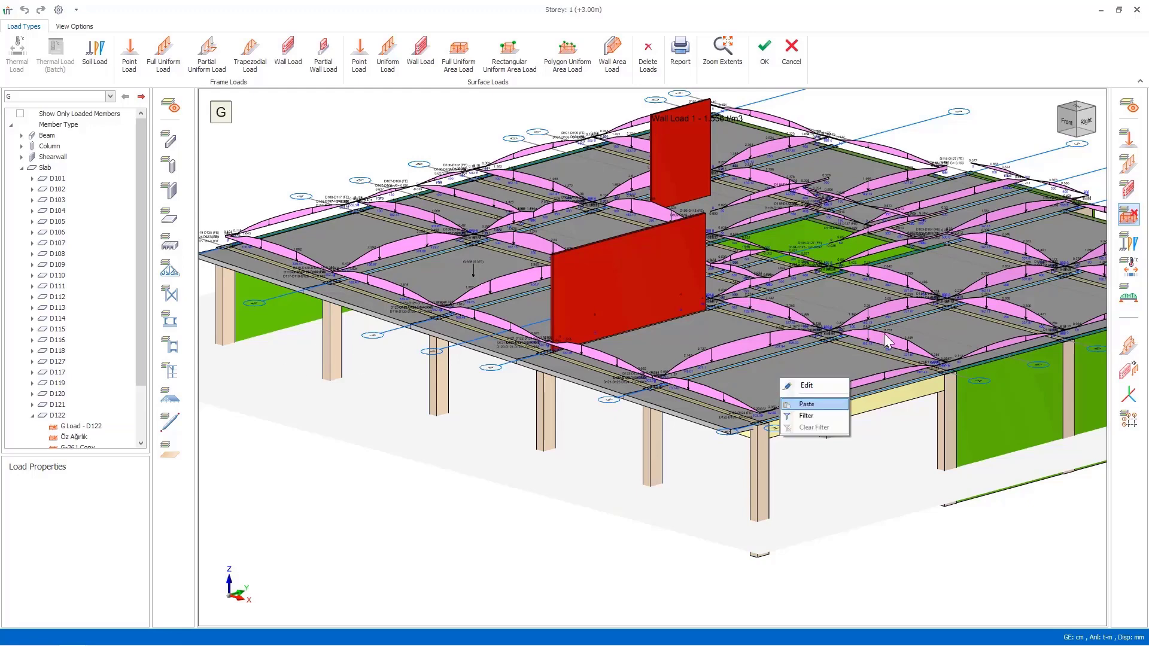
{"action": "left_click", "coordinate": [825, 438]}
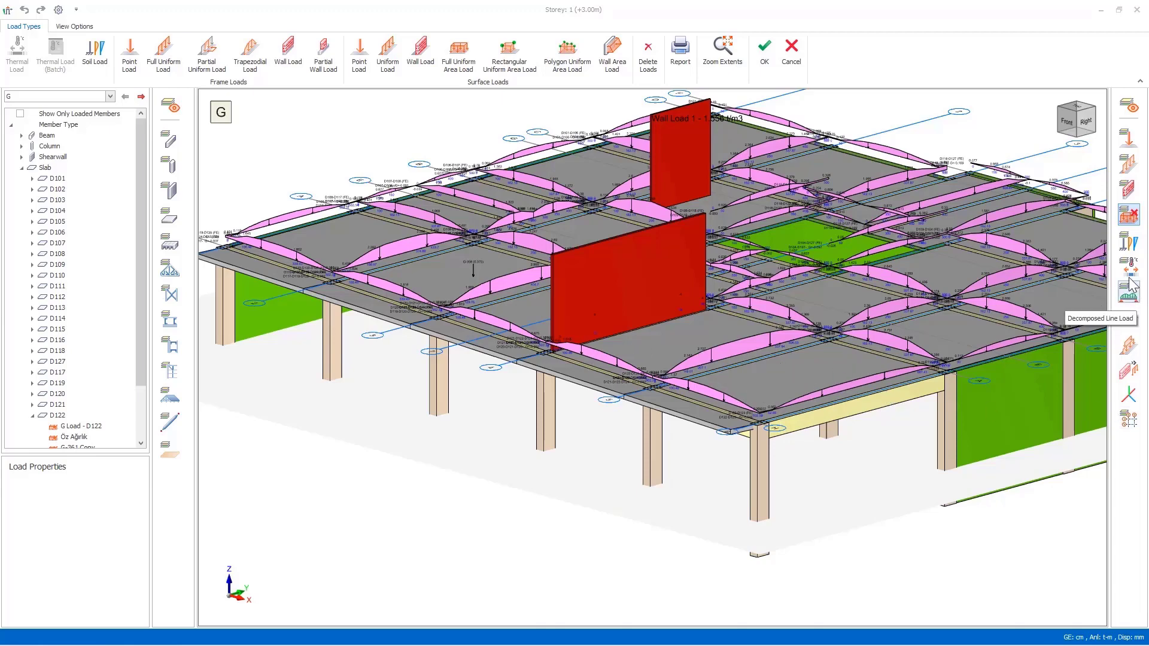
{"action": "left_click", "coordinate": [1129, 218]}
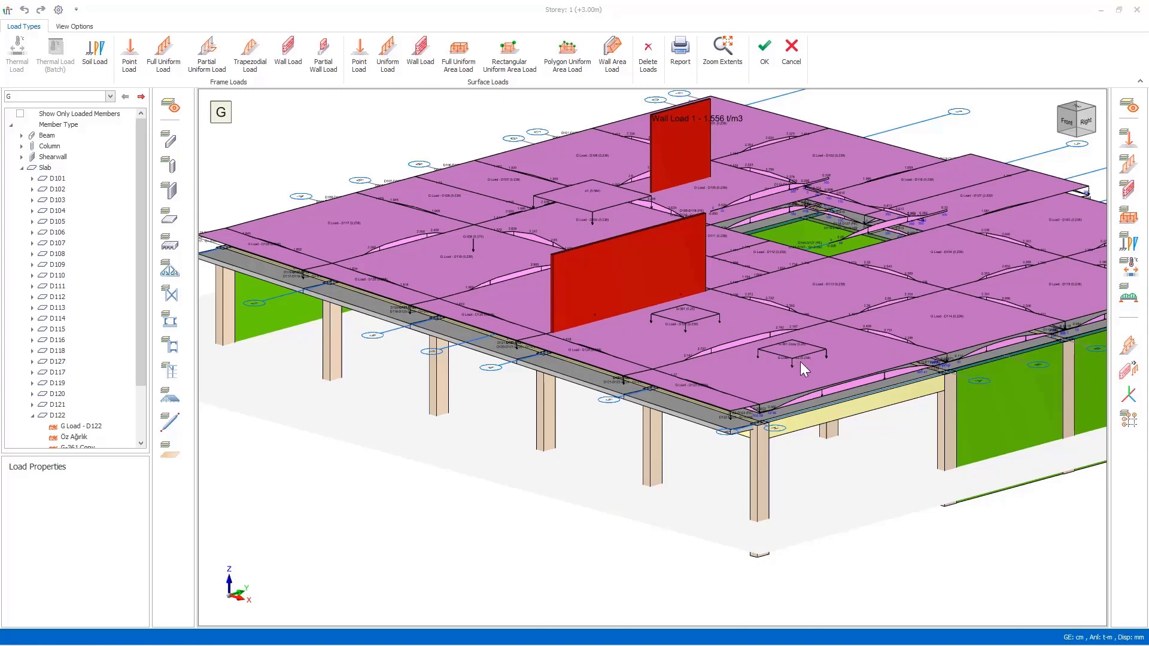
Step: Filter the view to the members around the near corner and clear the filter again
{"action": "left_click_drag", "start_coordinate": [843, 516], "coordinate": [490, 303]}
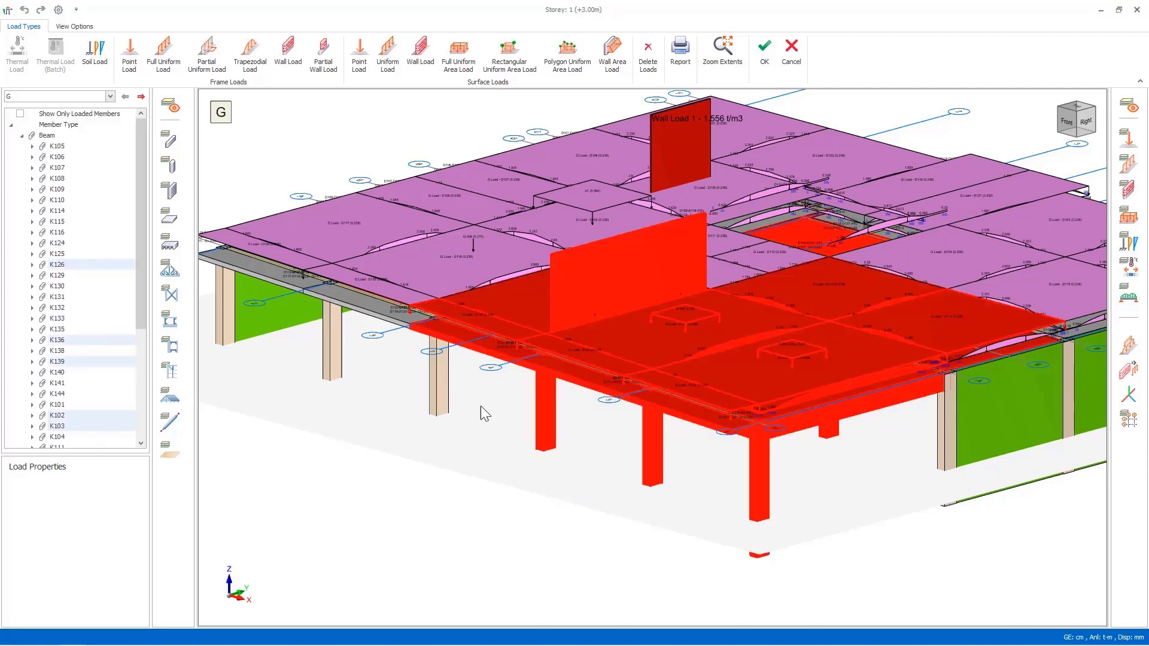
{"action": "right_click", "coordinate": [477, 413]}
{"action": "left_click", "coordinate": [516, 479]}
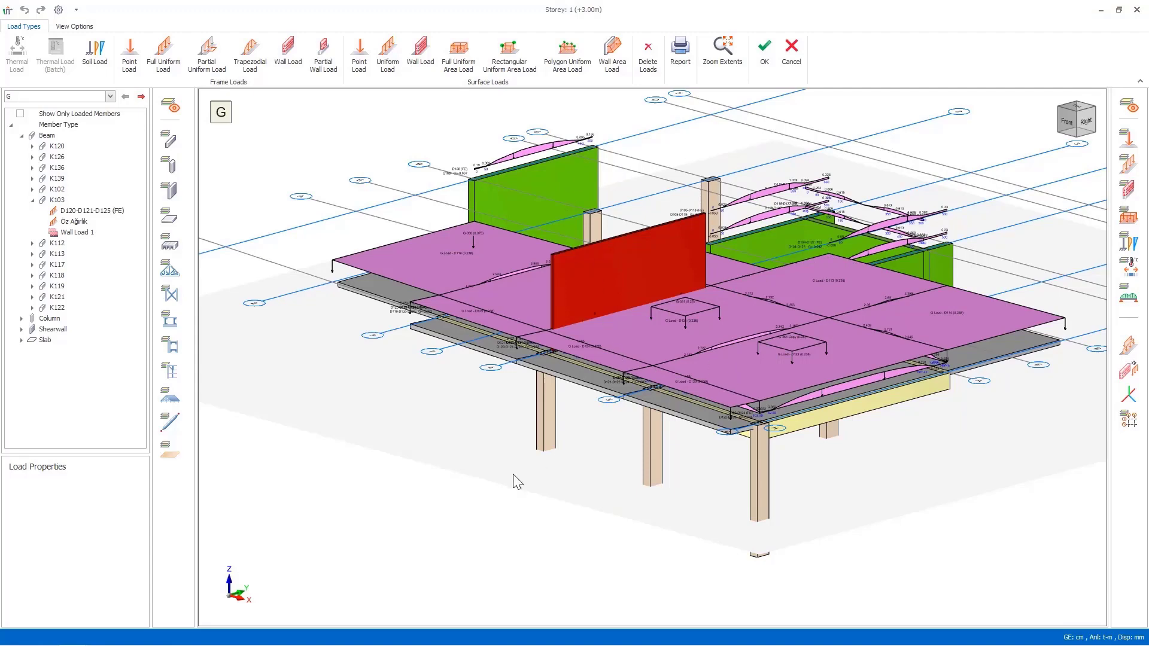
{"action": "scroll", "coordinate": [382, 560], "scroll_direction": "down", "scroll_amount": 1}
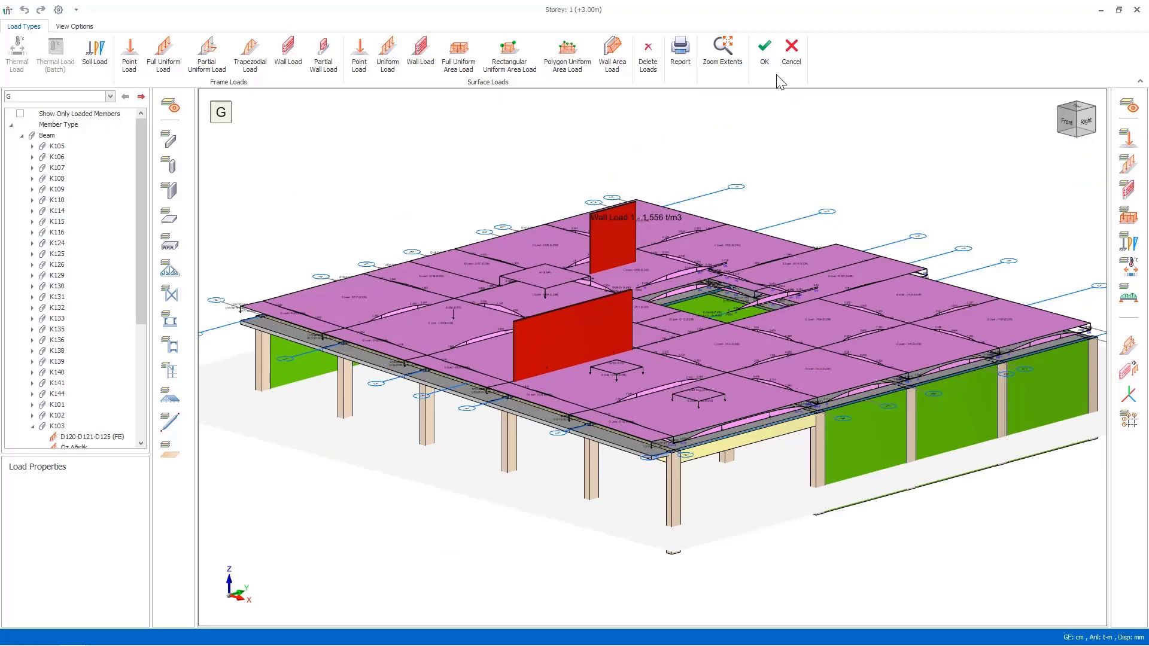
Step: Accept the Storey 1 load changes, agree to invalidate the FE beam load analysis, and make Storey 3 the current storey
{"action": "left_click", "coordinate": [765, 53]}
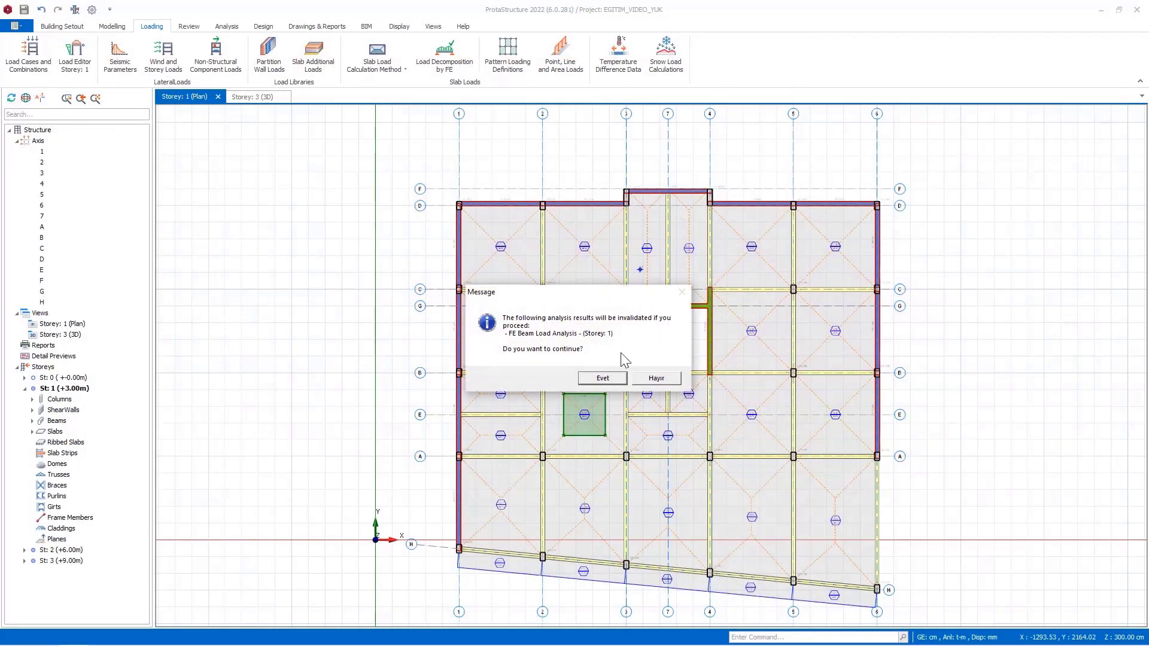
{"action": "left_click", "coordinate": [609, 379]}
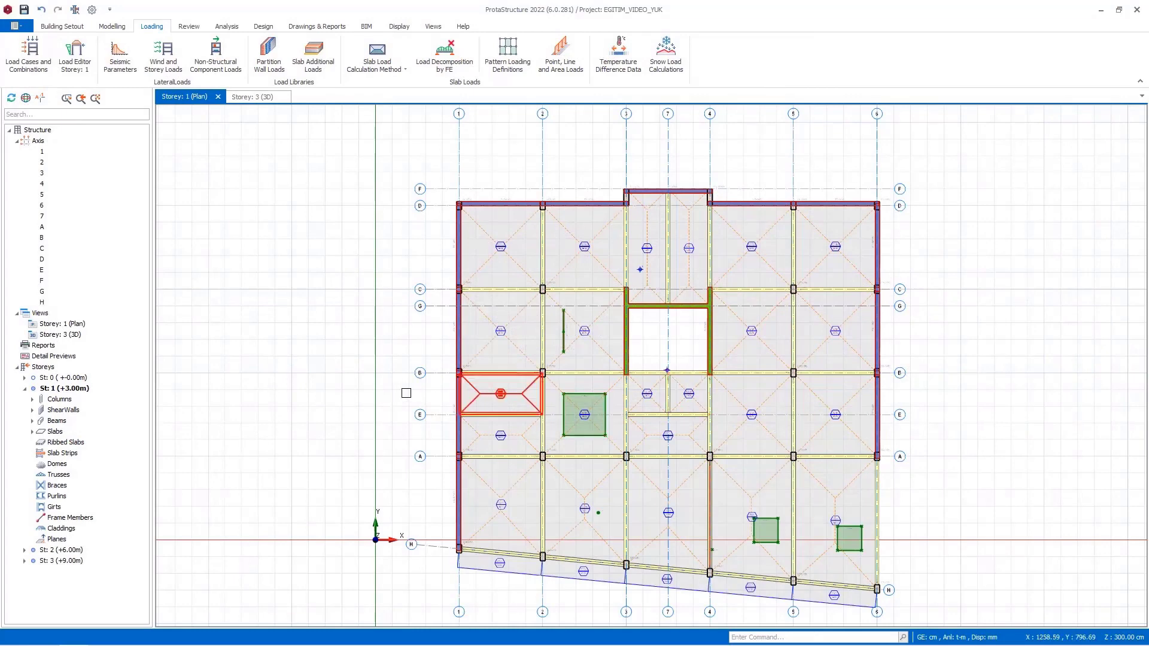
{"action": "double_click", "coordinate": [62, 560]}
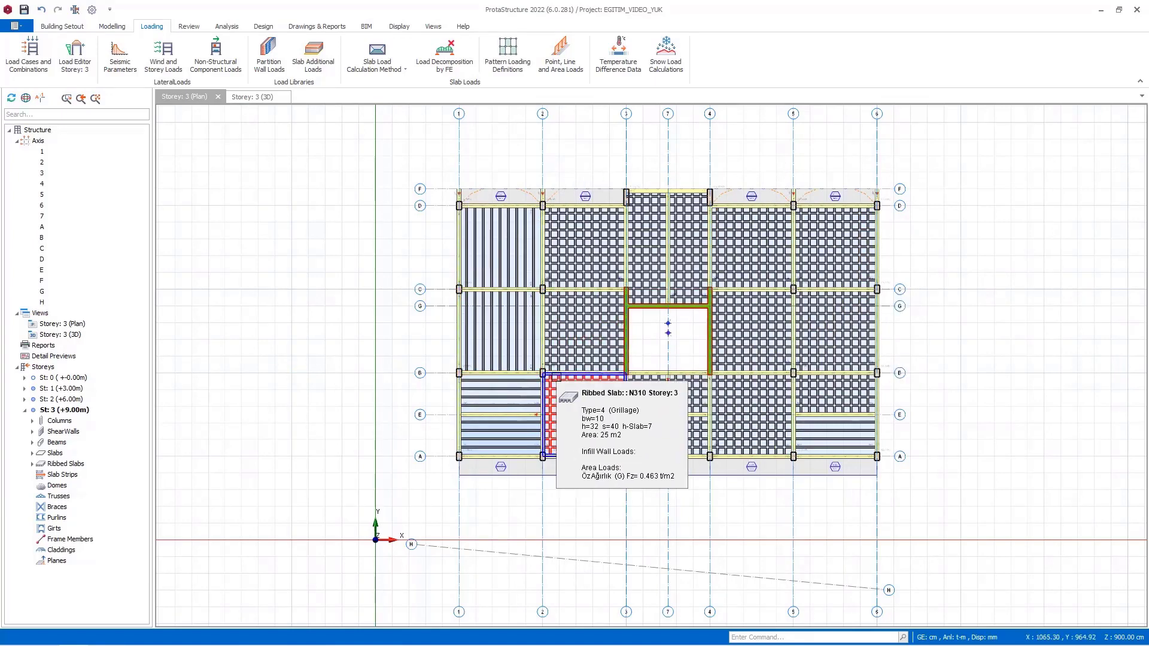
Step: Open the load editor for Storey 3 with no member selected
{"action": "left_click", "coordinate": [556, 375]}
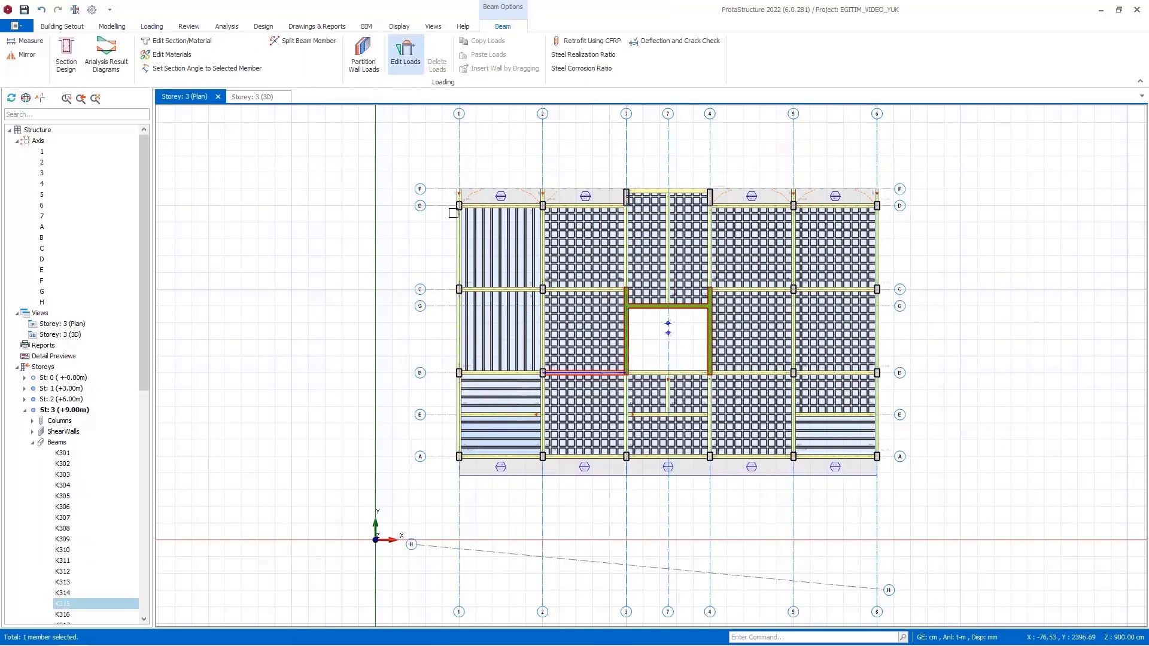
{"action": "key", "text": "Escape"}
{"action": "left_click", "coordinate": [114, 28]}
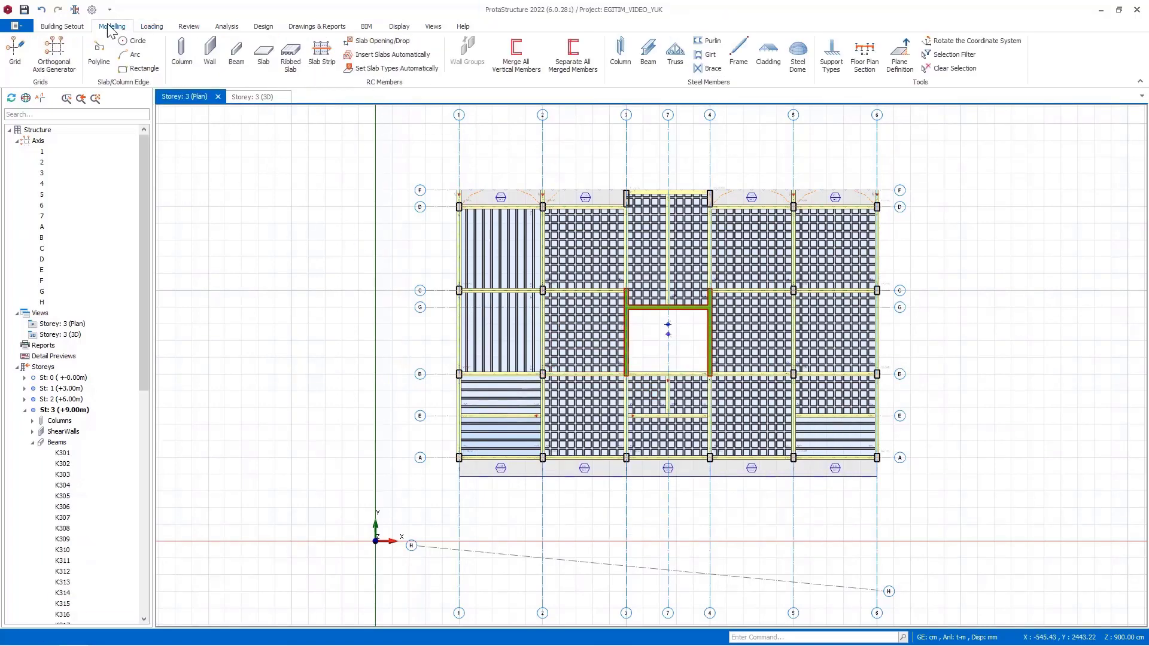
{"action": "left_click", "coordinate": [157, 27]}
{"action": "left_click", "coordinate": [116, 54]}
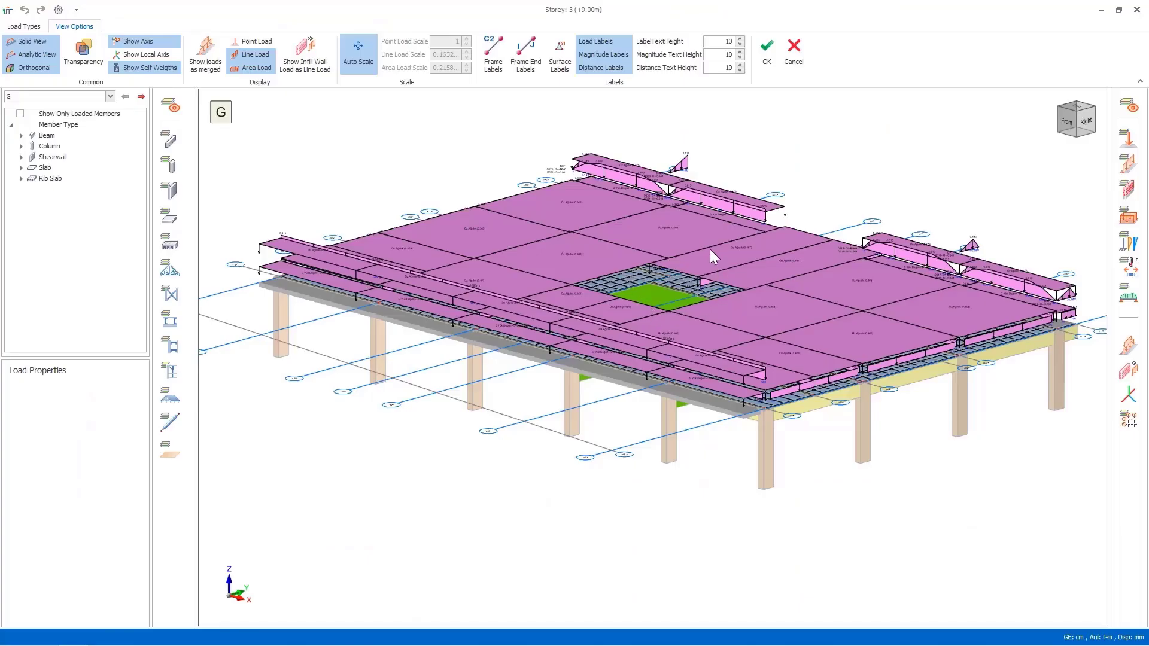
Step: Examine the self-weight and line loads displayed on the ribbed slabs and edge slabs of Storey 3
{"action": "scroll", "coordinate": [710, 248], "scroll_direction": "up", "scroll_amount": 4}
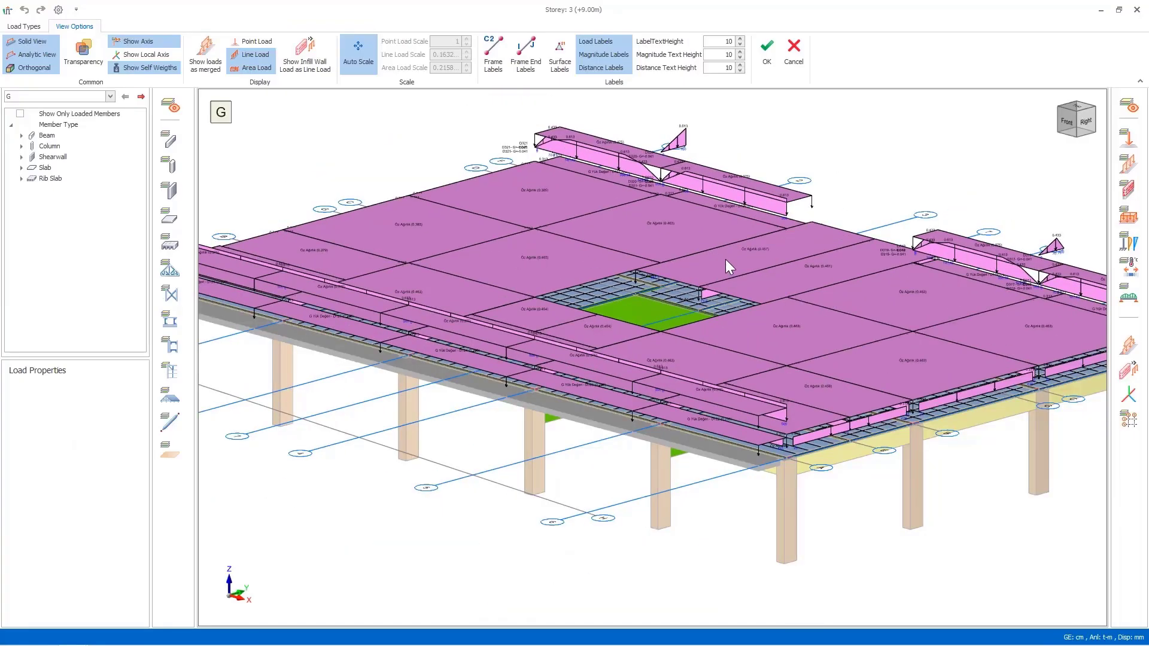
{"action": "left_click", "coordinate": [33, 27]}
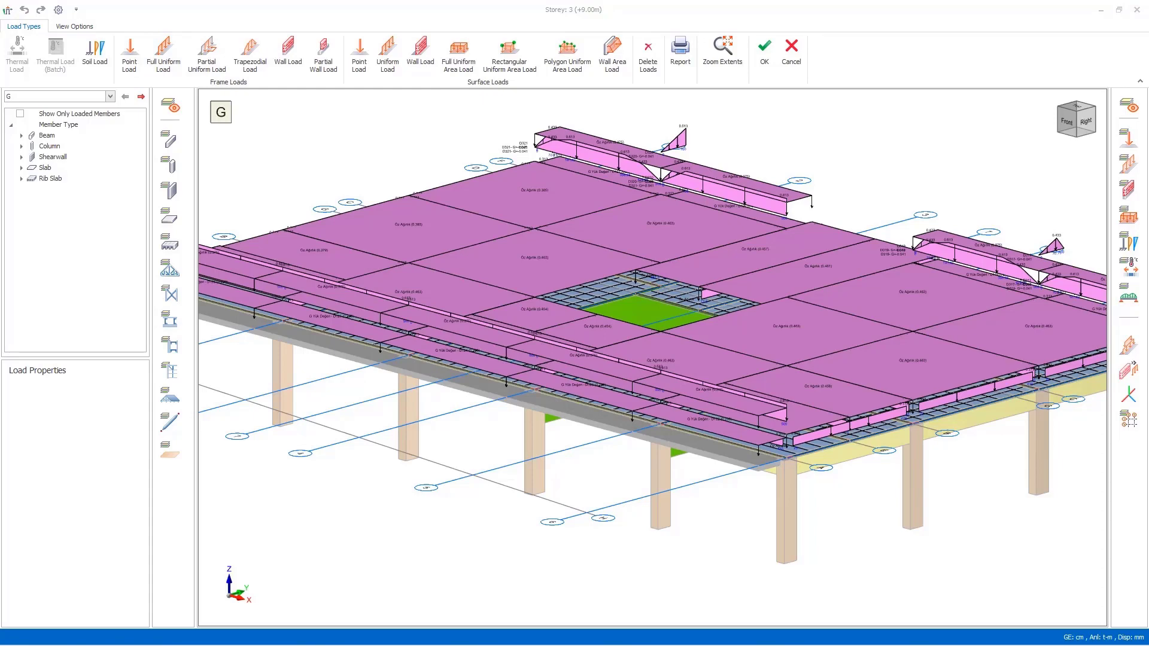
{"action": "scroll", "coordinate": [834, 439], "scroll_direction": "up", "scroll_amount": 3}
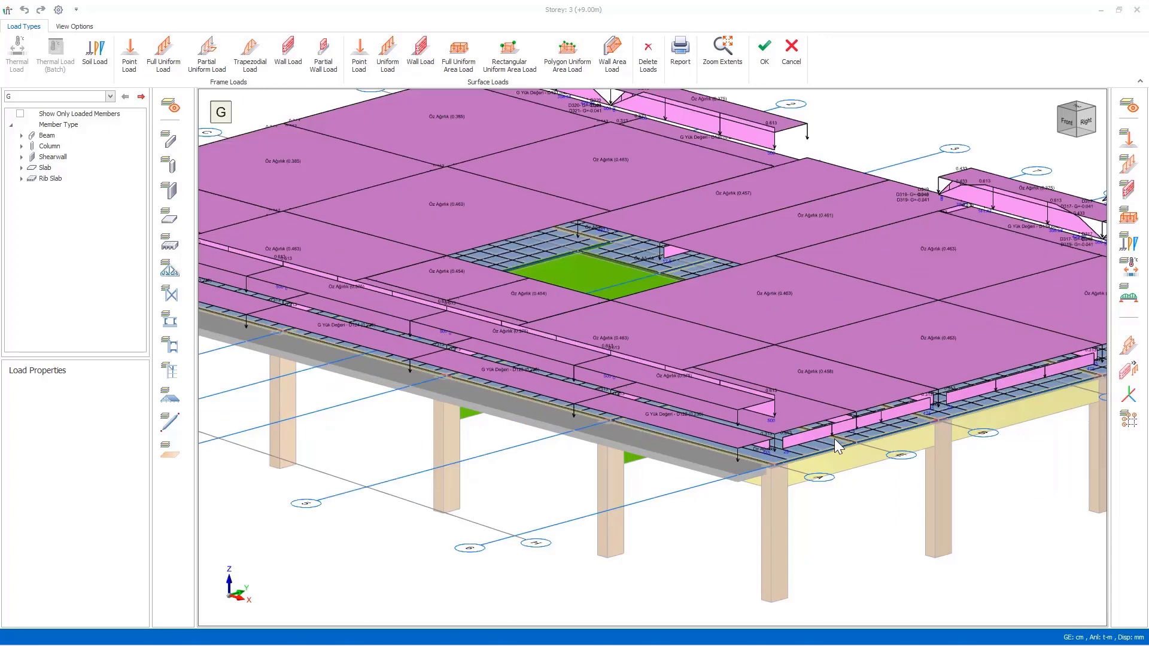
{"action": "scroll", "coordinate": [834, 439], "scroll_direction": "down", "scroll_amount": 2}
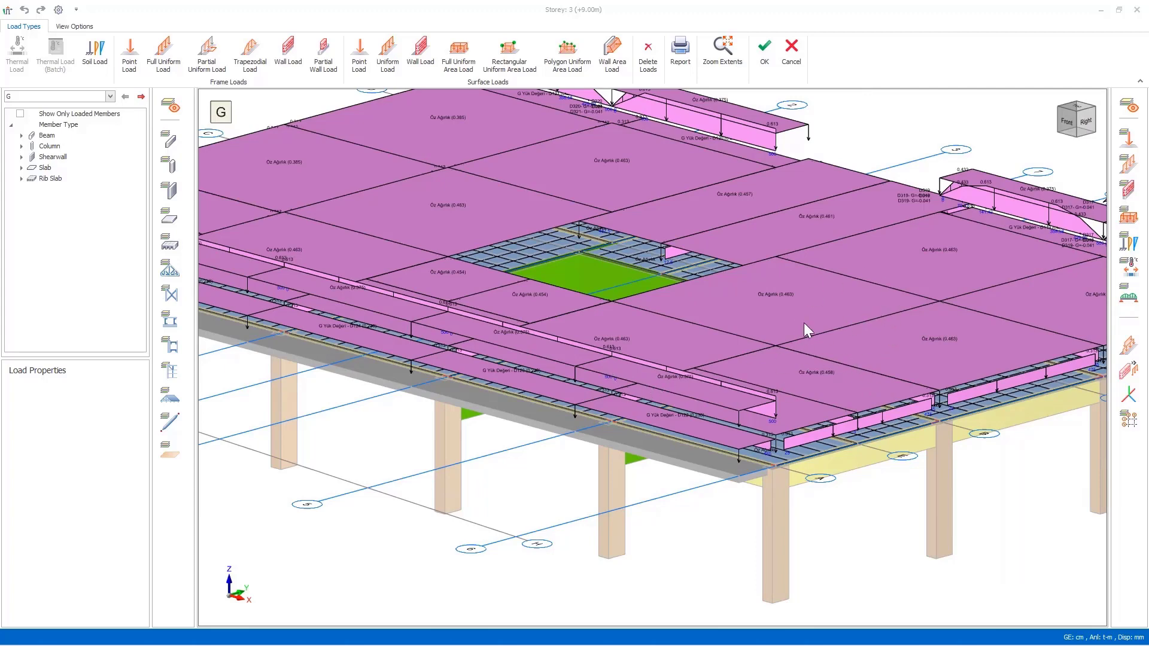
{"action": "scroll", "coordinate": [804, 324], "scroll_direction": "up", "scroll_amount": 2}
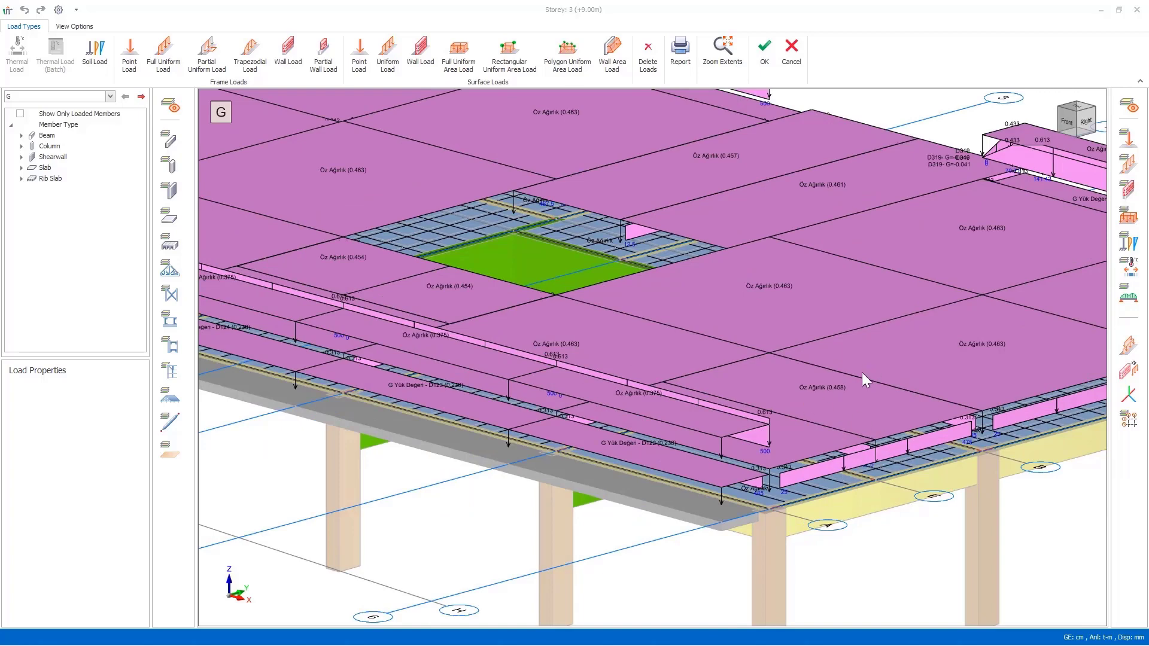
{"action": "scroll", "coordinate": [863, 378], "scroll_direction": "down", "scroll_amount": 3}
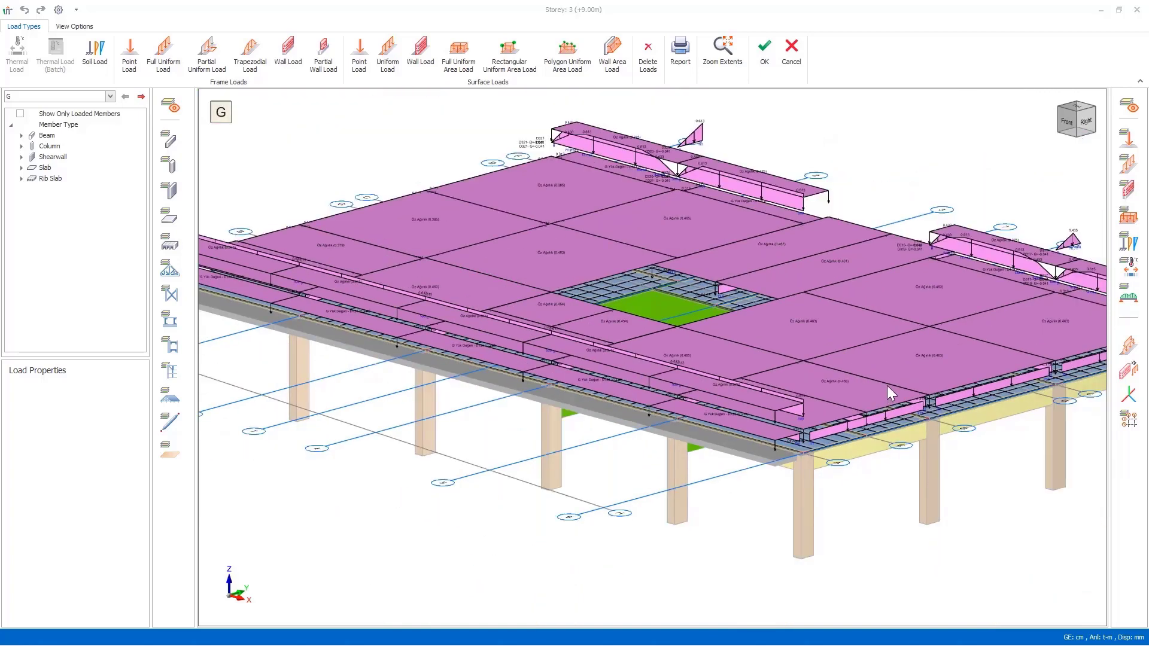
{"action": "middle_click_drag", "start_coordinate": [887, 385], "coordinate": [862, 419]}
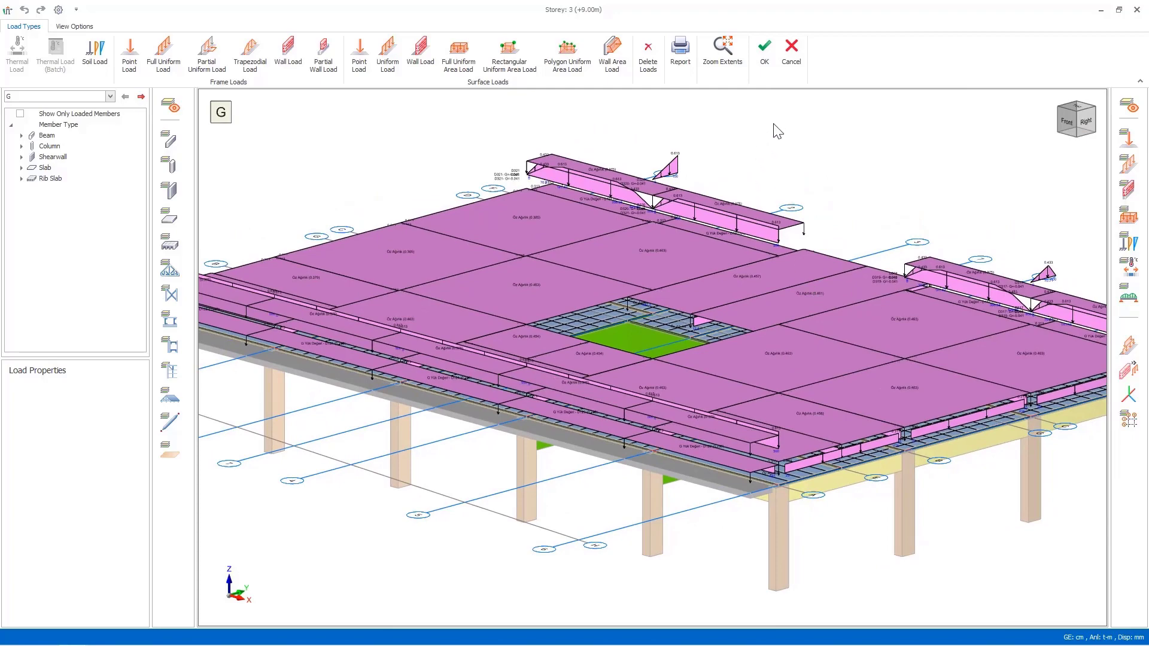
Step: Accept the Storey 3 loads and make Storey 1 the current storey
{"action": "left_click", "coordinate": [761, 60]}
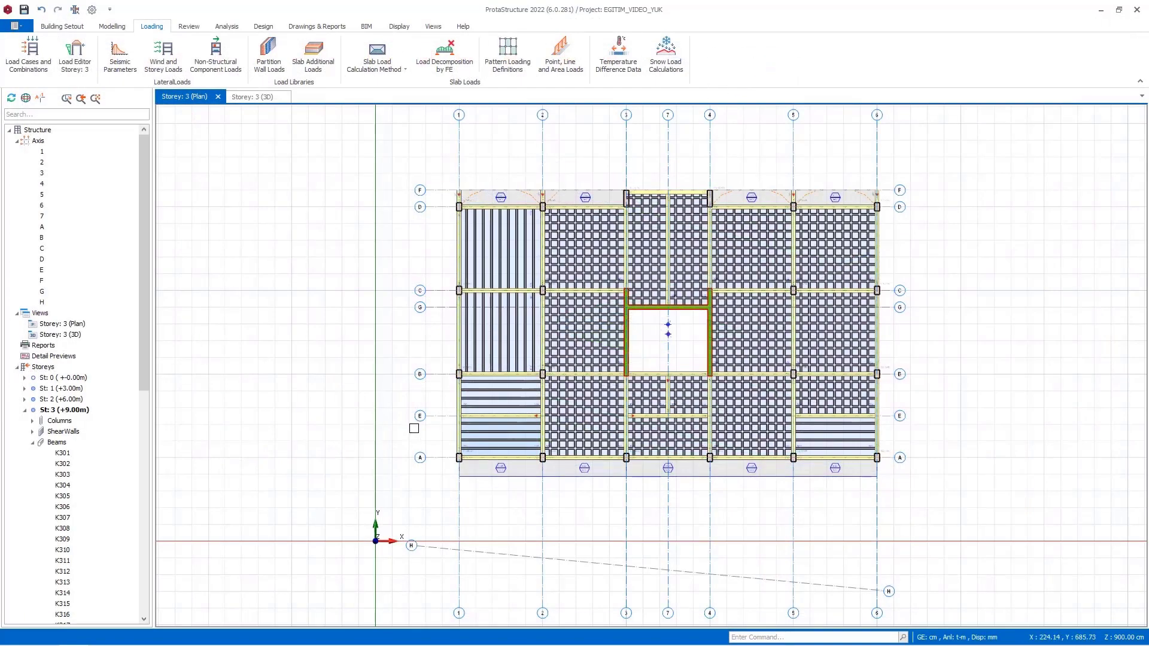
{"action": "double_click", "coordinate": [64, 388]}
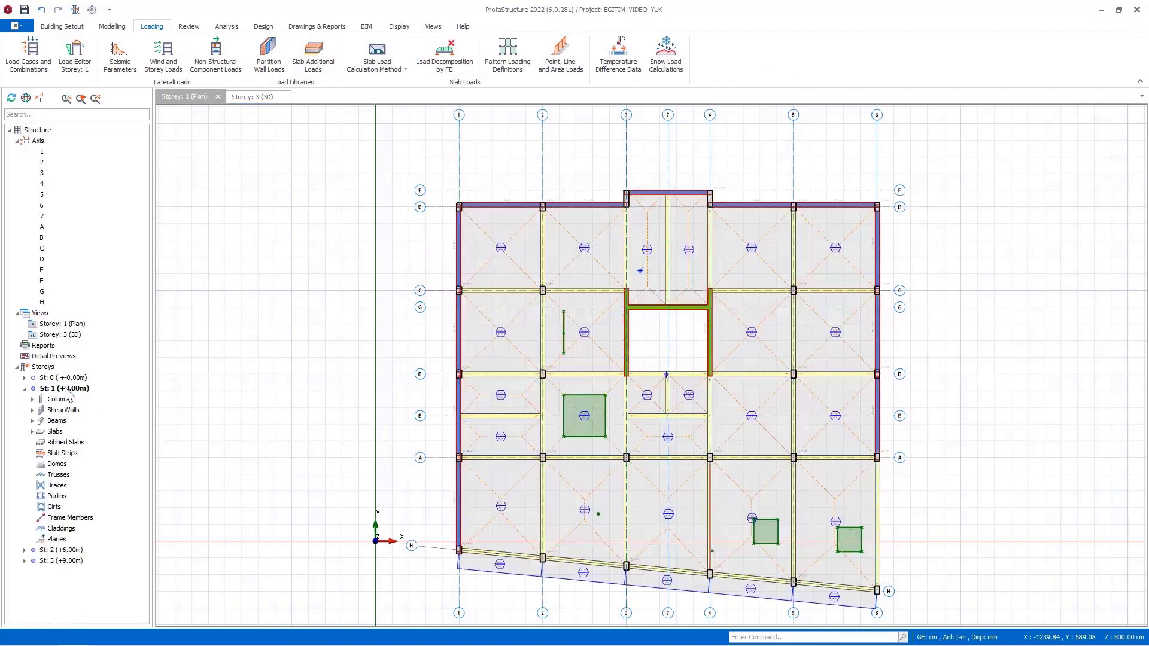
Step: In the load combination generator, include soil pressure in both directions with 0.9G+1.6P combinations and separate negative load cases
{"action": "left_click", "coordinate": [41, 68]}
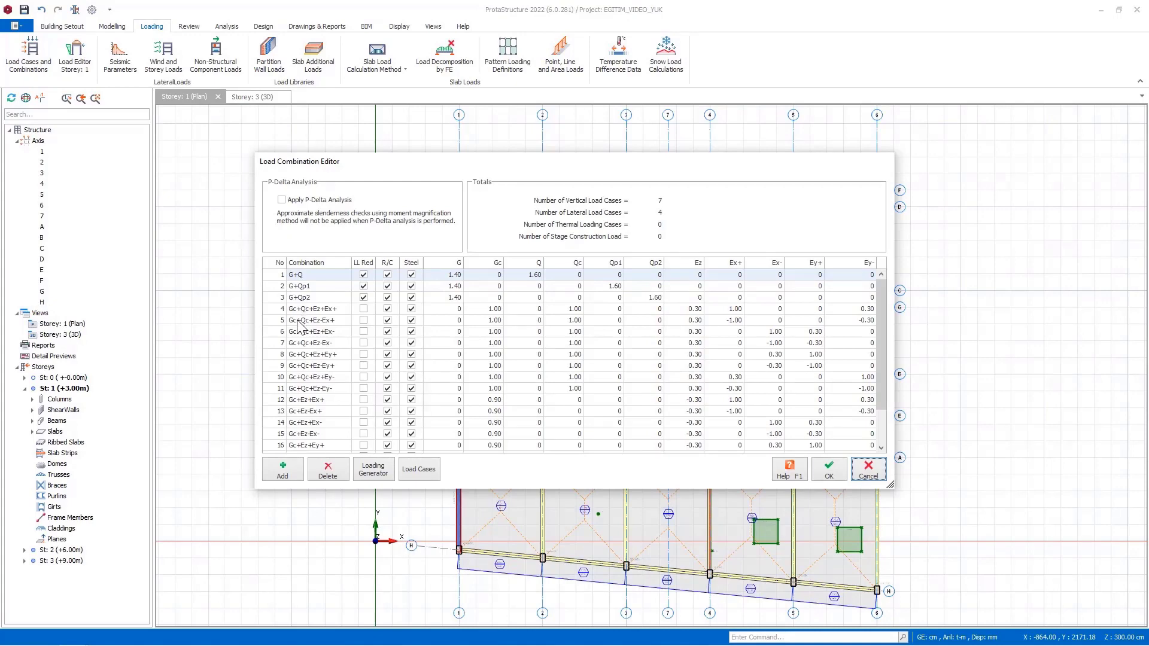
{"action": "left_click", "coordinate": [372, 469]}
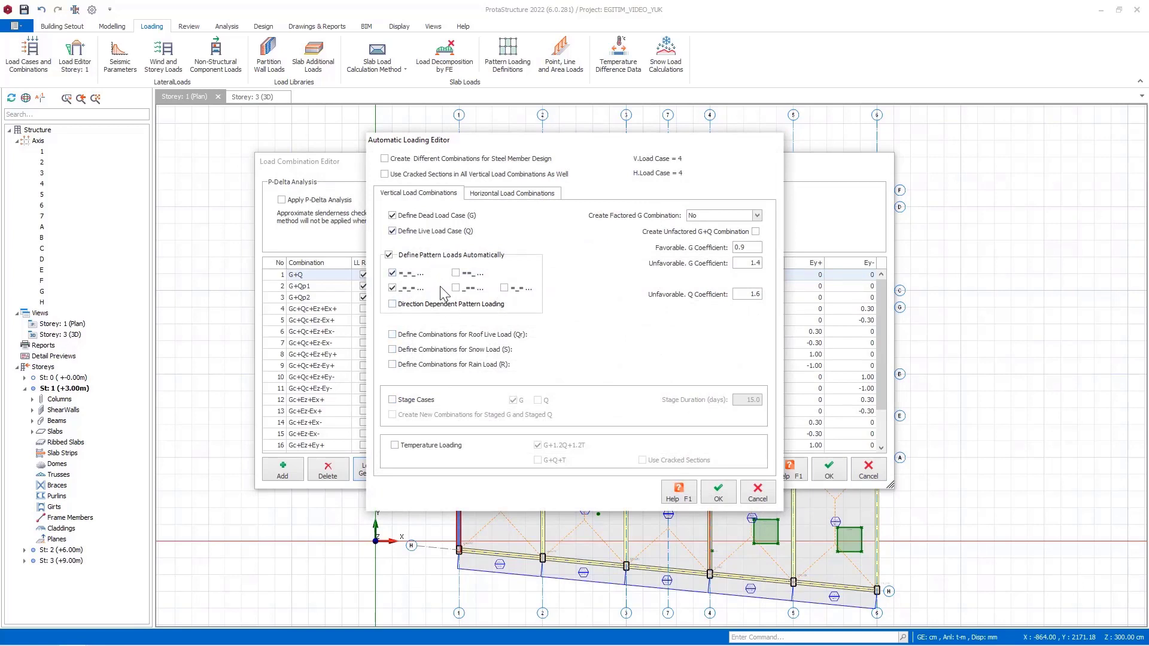
{"action": "left_click", "coordinate": [488, 196]}
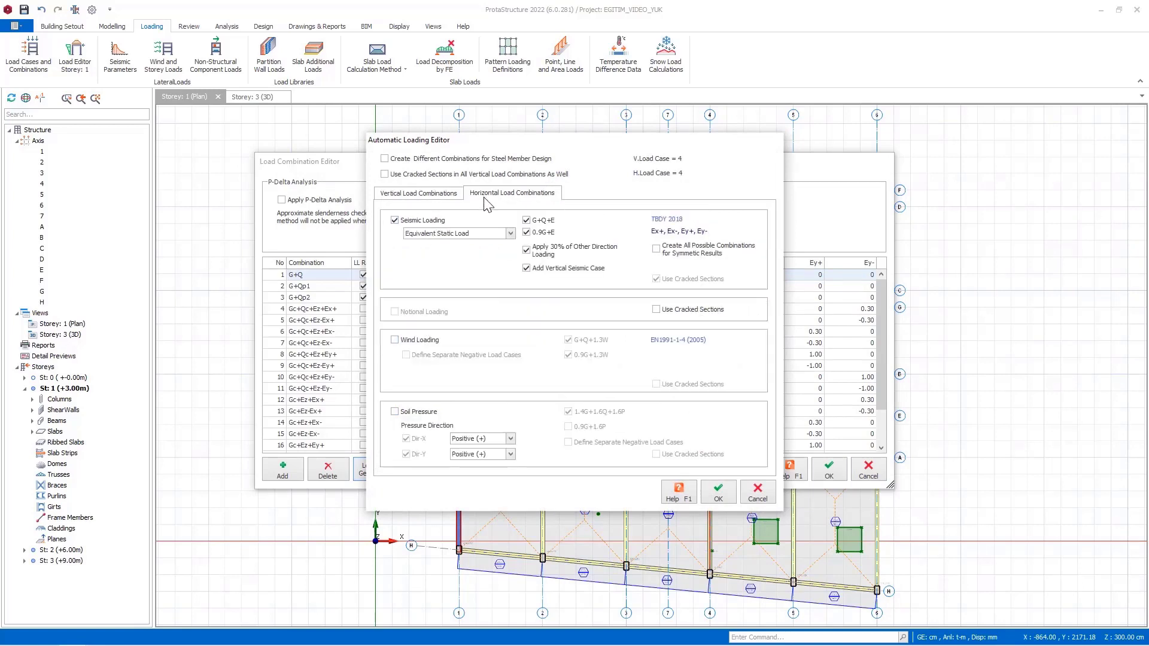
{"action": "left_click", "coordinate": [408, 413]}
{"action": "left_click", "coordinate": [568, 427]}
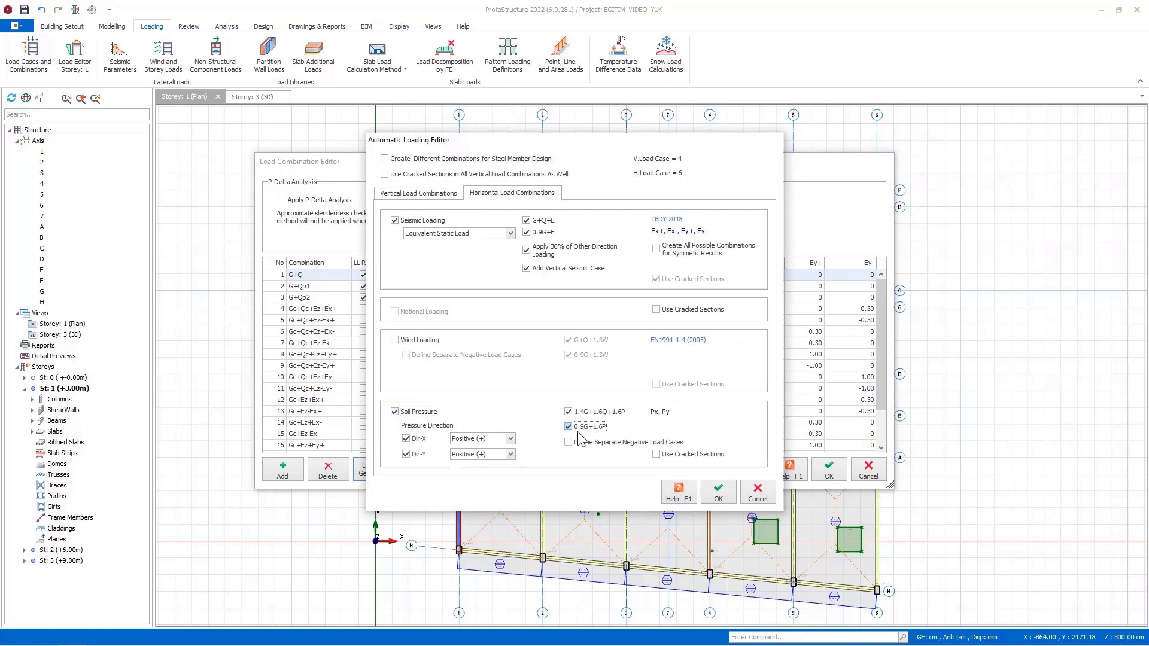
{"action": "left_click", "coordinate": [577, 442]}
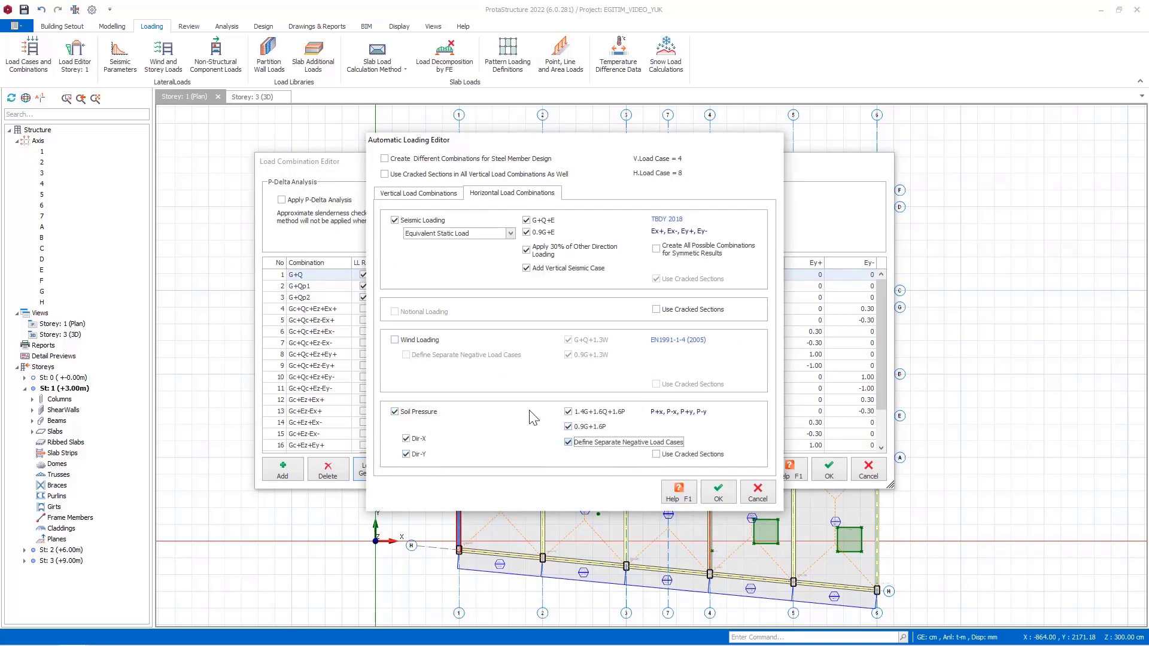
Step: Include temperature loading with the G+1.2Q+1.2T combination and generate the load combinations
{"action": "left_click", "coordinate": [412, 197]}
{"action": "left_click", "coordinate": [425, 446]}
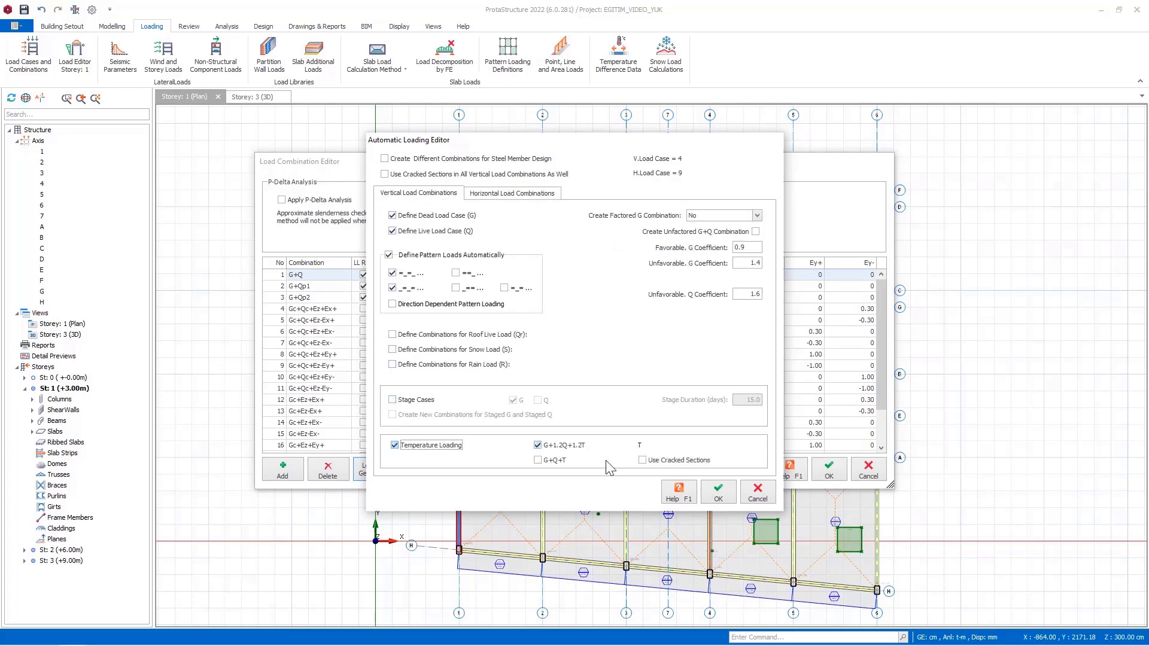
{"action": "left_click", "coordinate": [718, 495]}
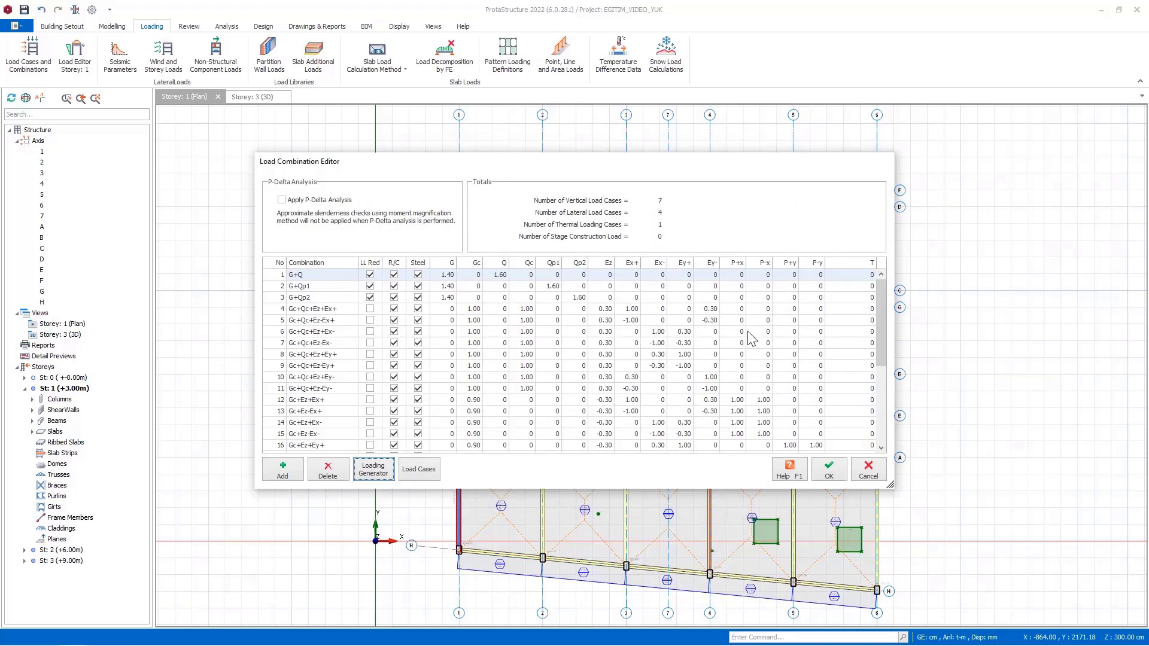
Step: Create a user-defined vertical load case labelled G1 with the description "Vertical load"
{"action": "left_click", "coordinate": [419, 468]}
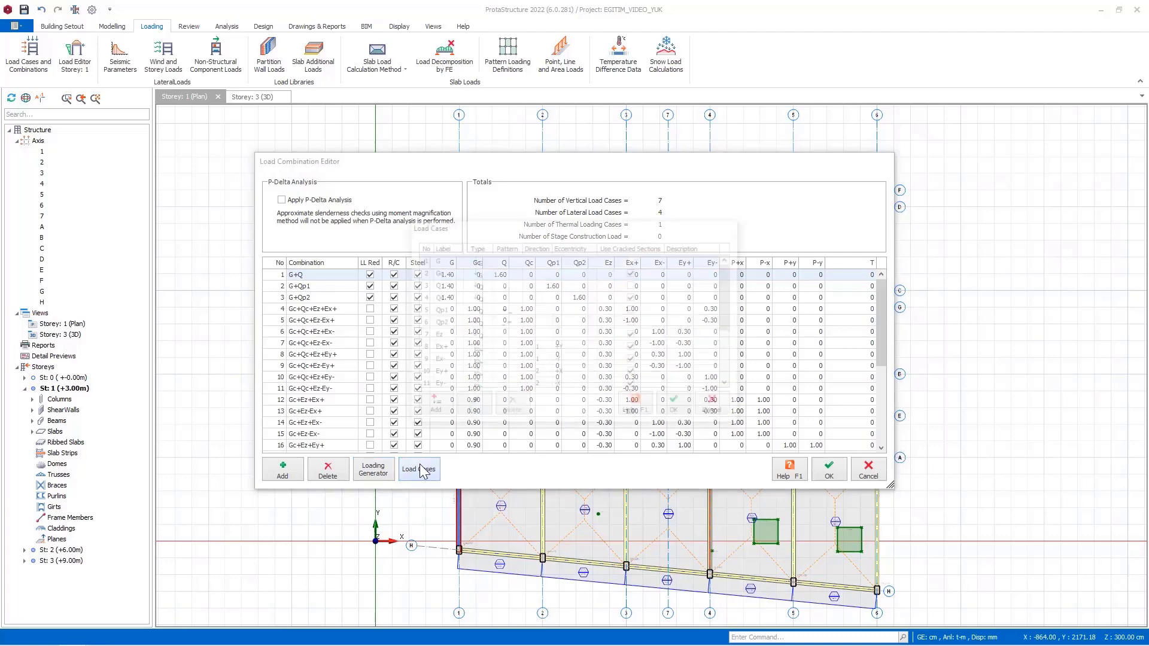
{"action": "left_click", "coordinate": [433, 402]}
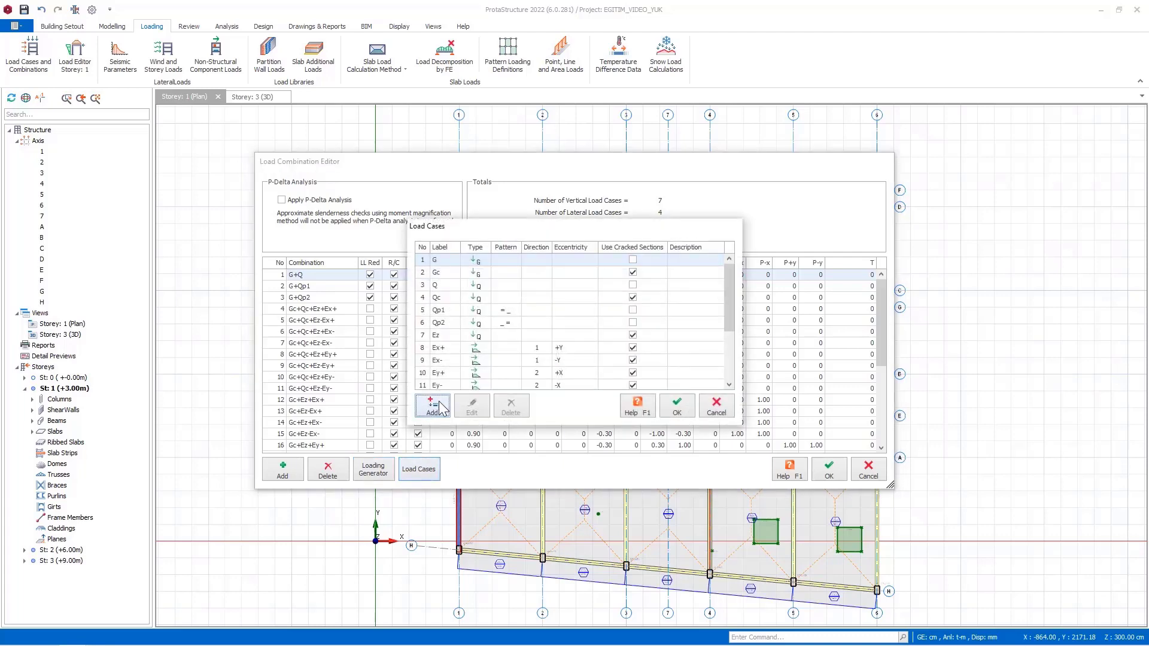
{"action": "left_click", "coordinate": [472, 199]}
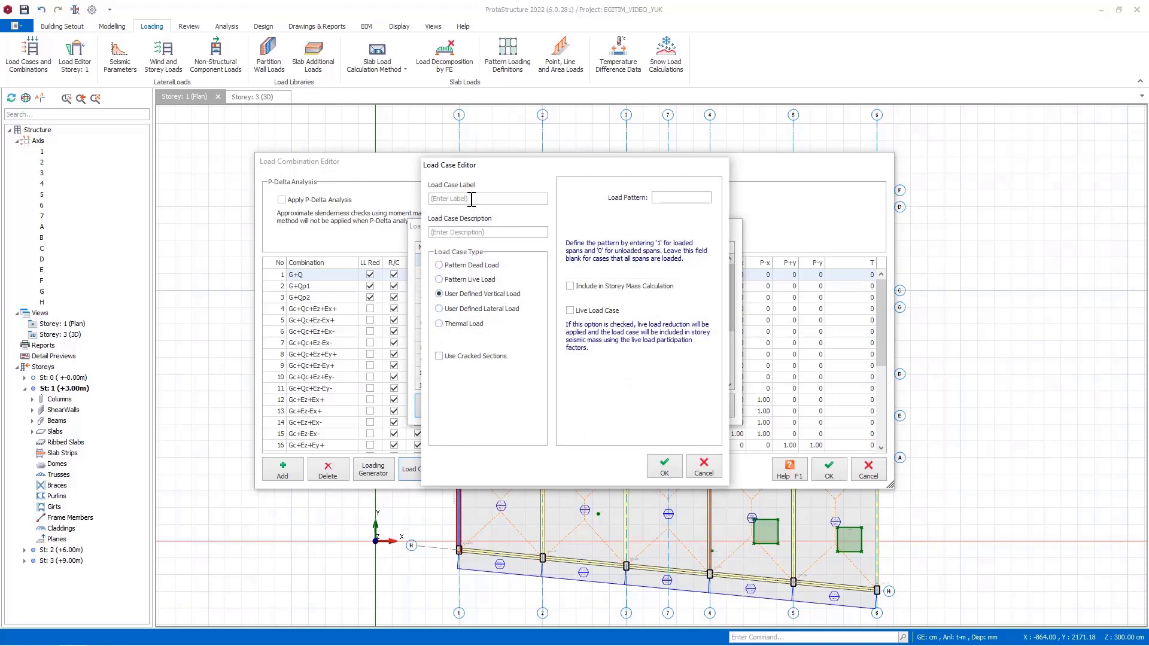
{"action": "type", "text": "G"}
{"action": "type", "text": "Vertical load"}
{"action": "left_click", "coordinate": [665, 470]}
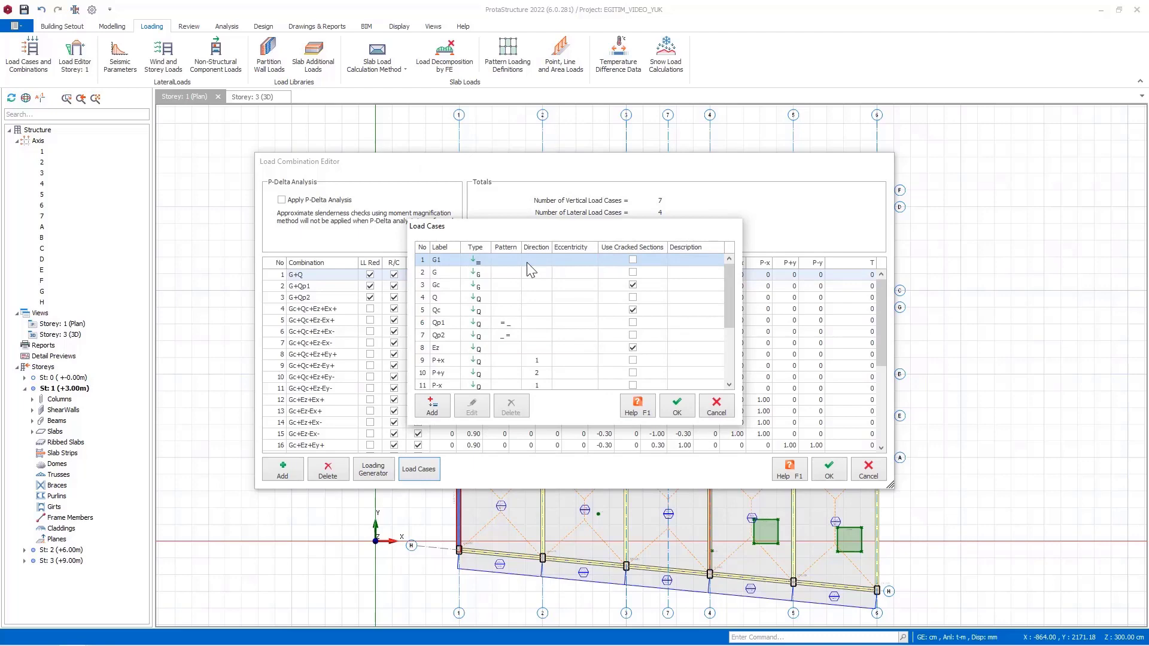
Step: Create a user-defined lateral load case labelled W, described as "water load", in the primary direction without eccentricity
{"action": "left_click", "coordinate": [441, 407]}
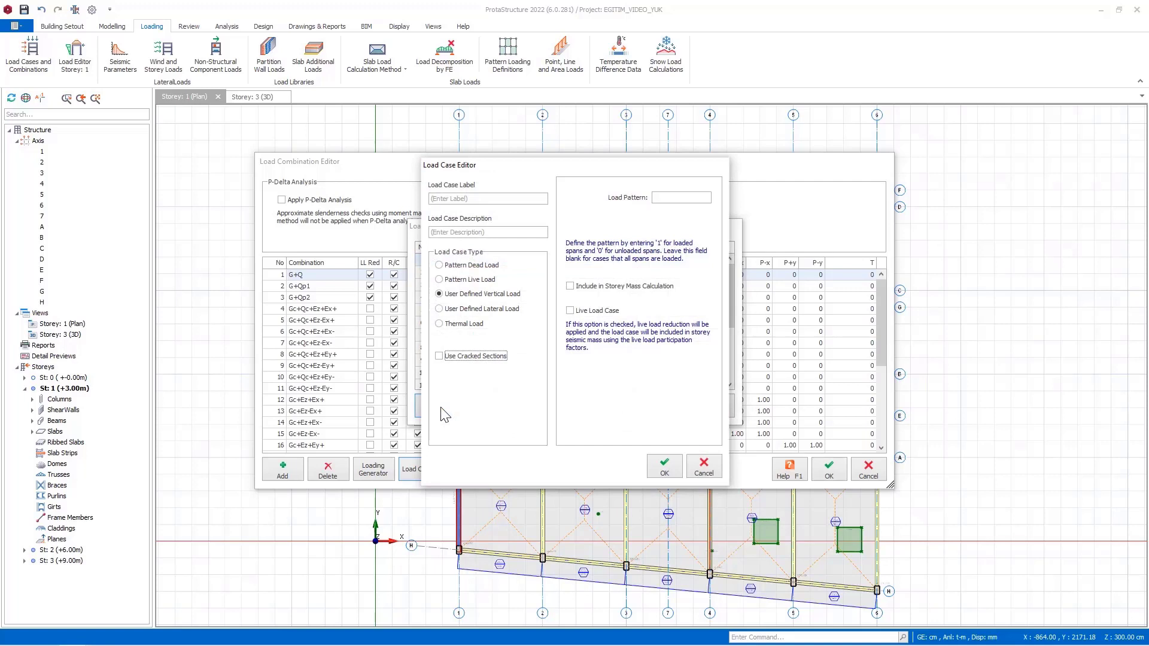
{"action": "left_click", "coordinate": [459, 200]}
{"action": "type", "text": "W"}
{"action": "left_click", "coordinate": [462, 232]}
{"action": "type", "text": "water load"}
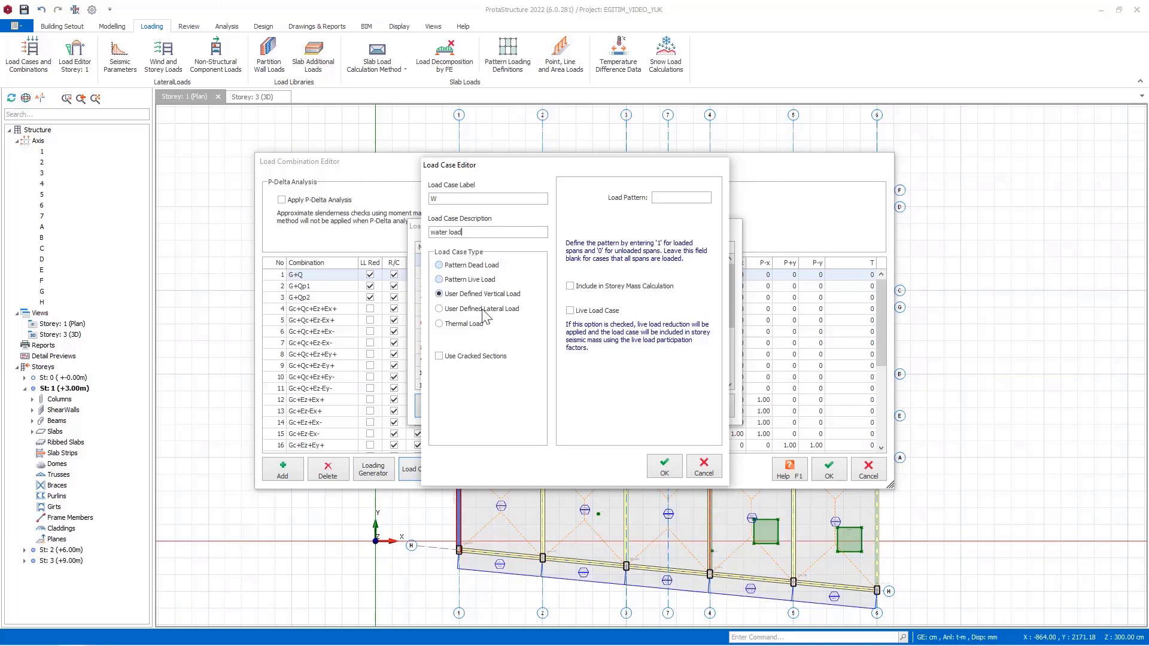
{"action": "left_click", "coordinate": [468, 310]}
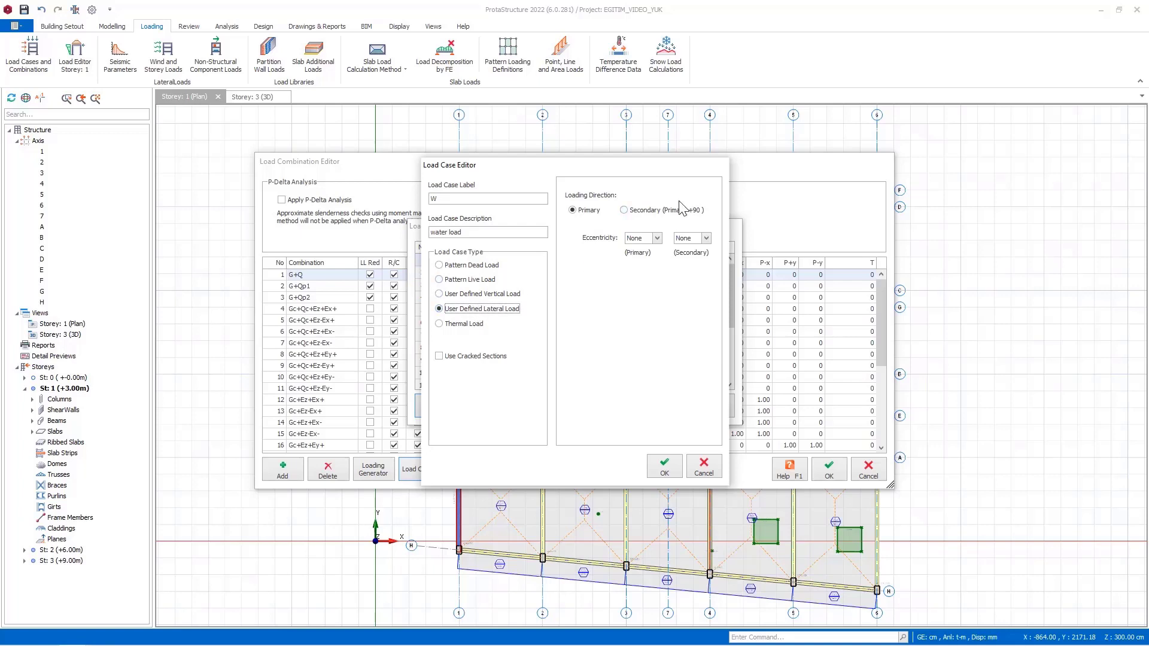
{"action": "key", "text": "Tab"}
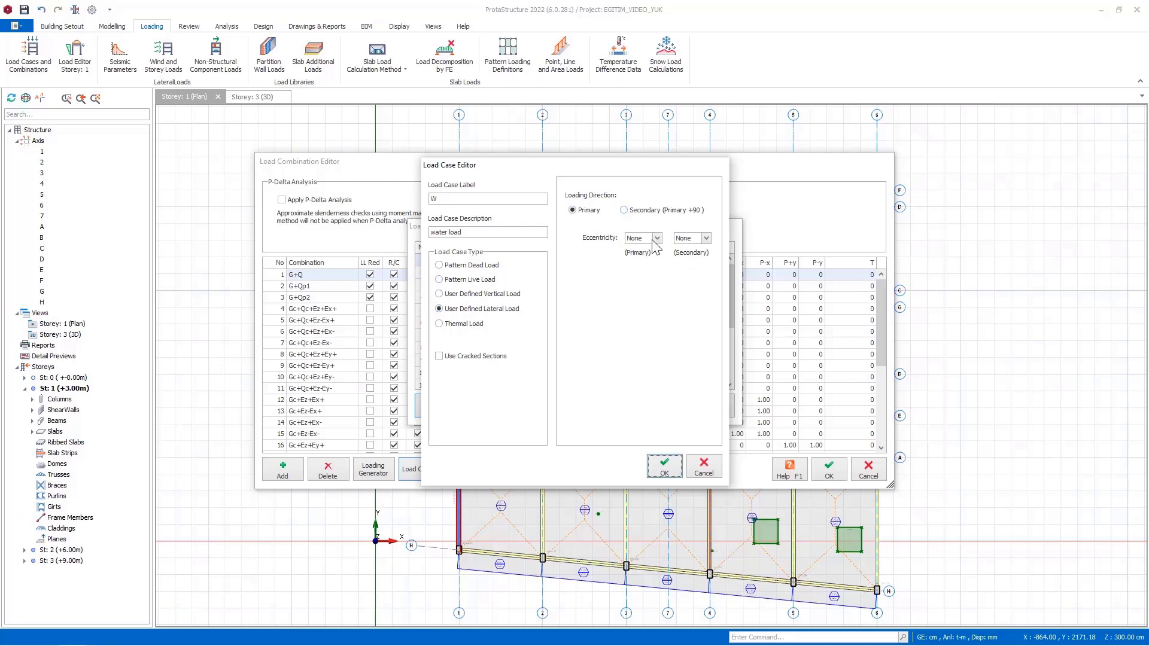
{"action": "left_click", "coordinate": [664, 467]}
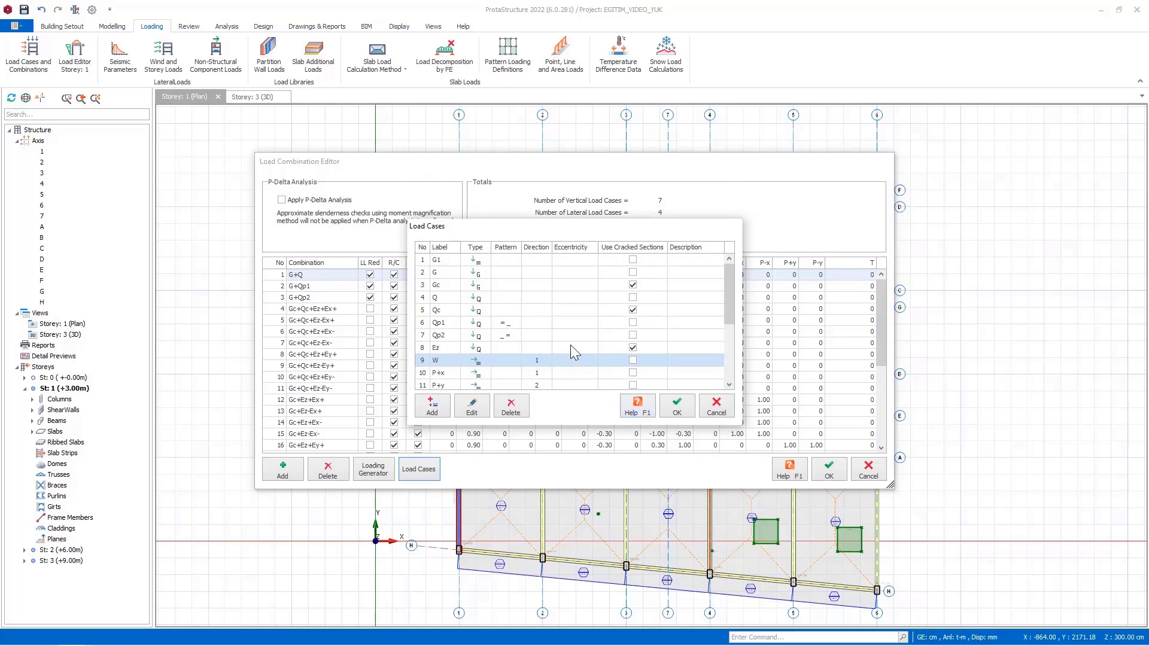
Step: Review the load case list and accept the added cases
{"action": "scroll", "coordinate": [544, 335], "scroll_direction": "down", "scroll_amount": 1}
{"action": "scroll", "coordinate": [546, 336], "scroll_direction": "down", "scroll_amount": 7}
{"action": "scroll", "coordinate": [545, 346], "scroll_direction": "up", "scroll_amount": 3}
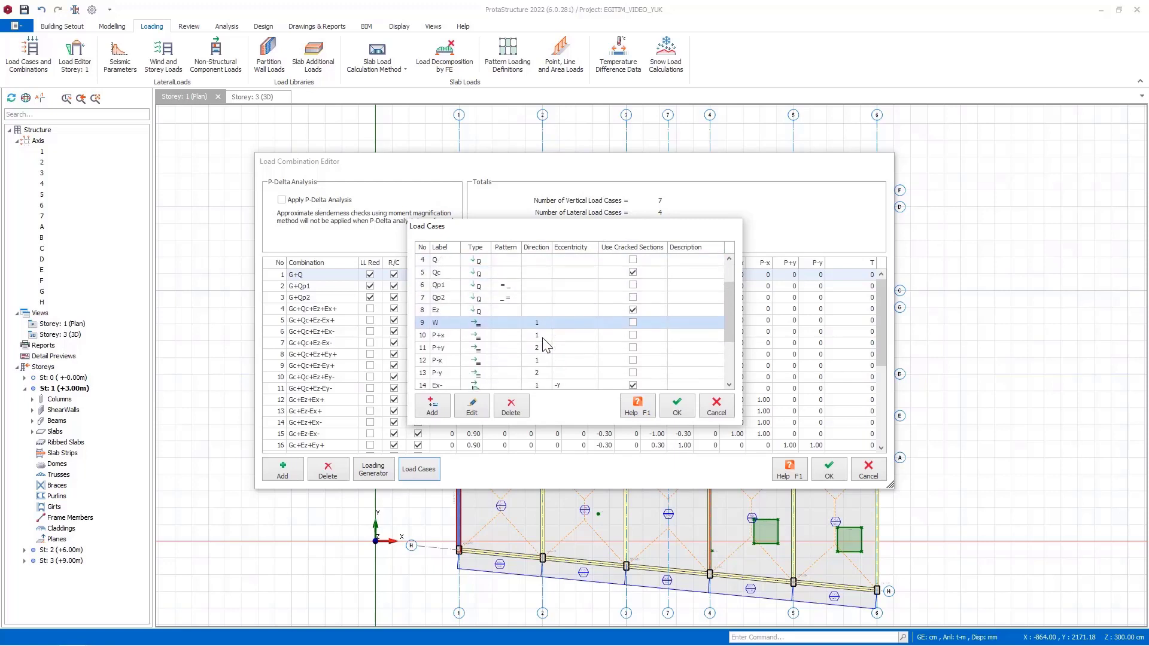
{"action": "left_click", "coordinate": [686, 407]}
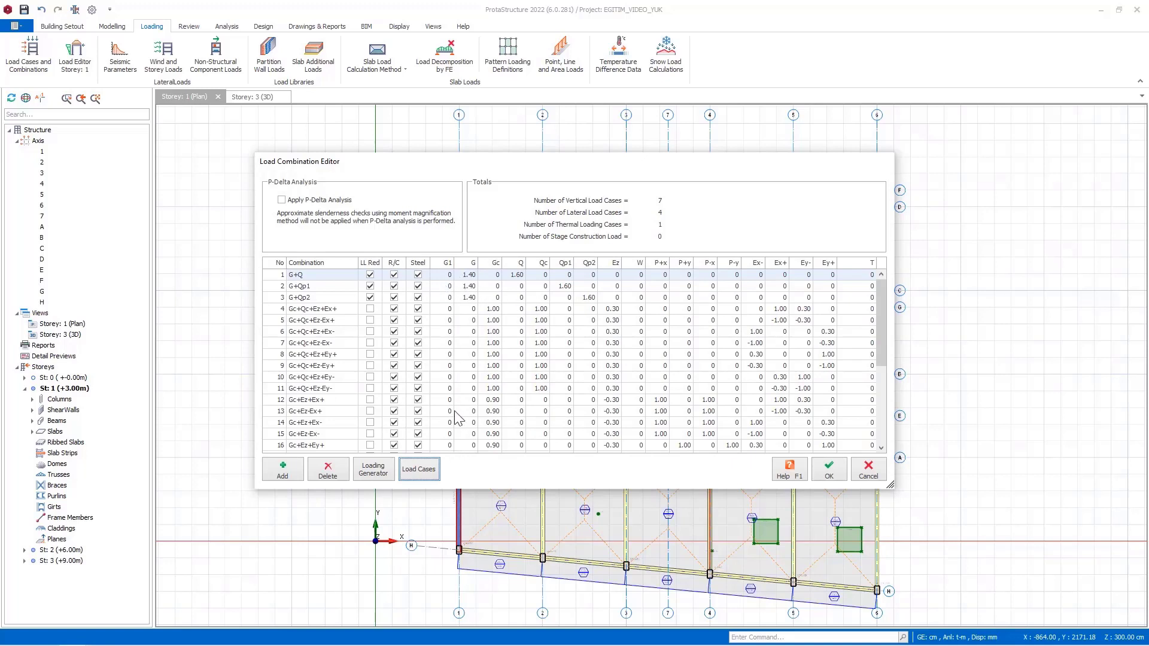
Step: Set the G1 factor to 1.4 in the G+Q combination and accept the load combinations
{"action": "double_click", "coordinate": [450, 275]}
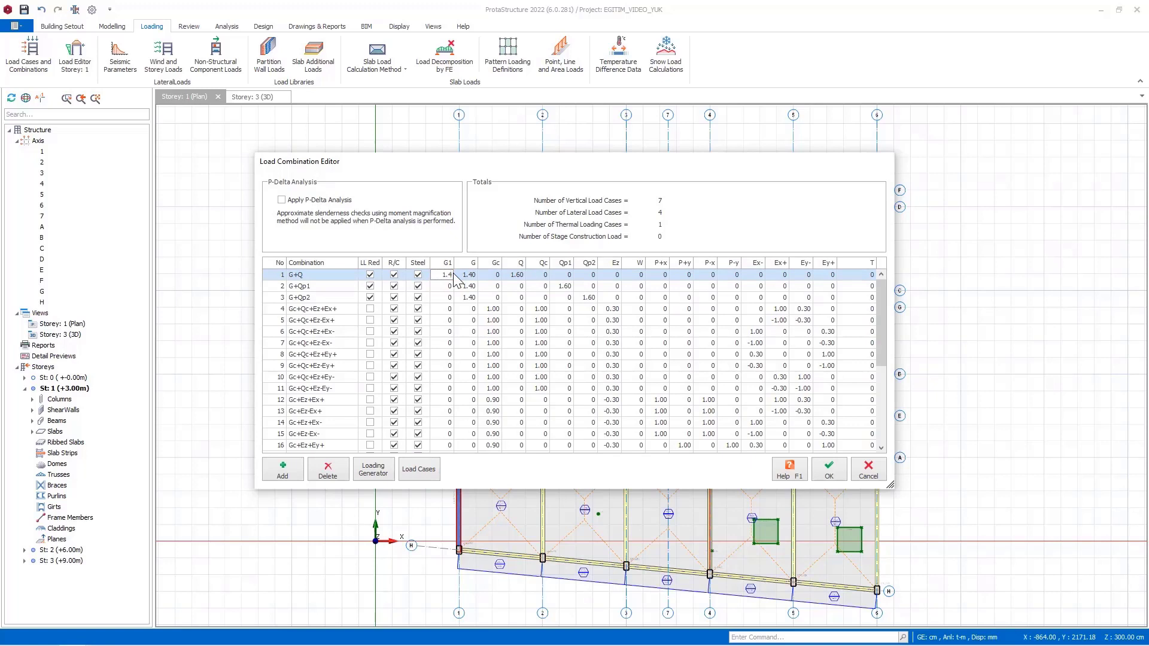
{"action": "type", "text": "1.4"}
{"action": "key", "text": "Down"}
{"action": "key", "text": "Down"}
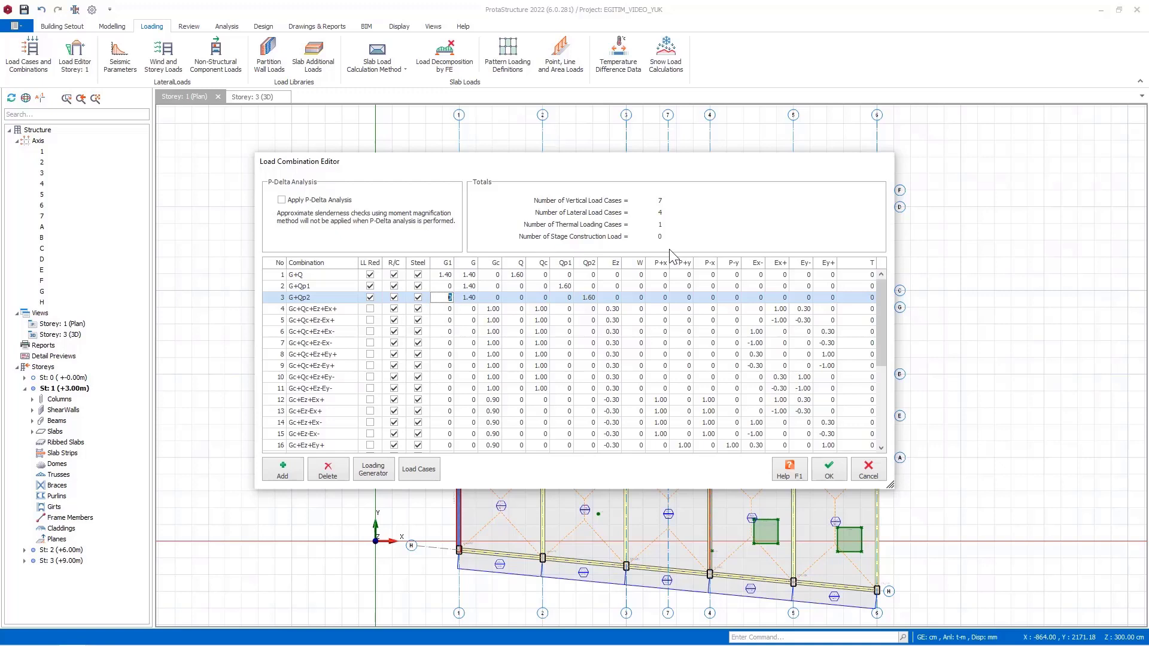
{"action": "key", "text": "Return"}
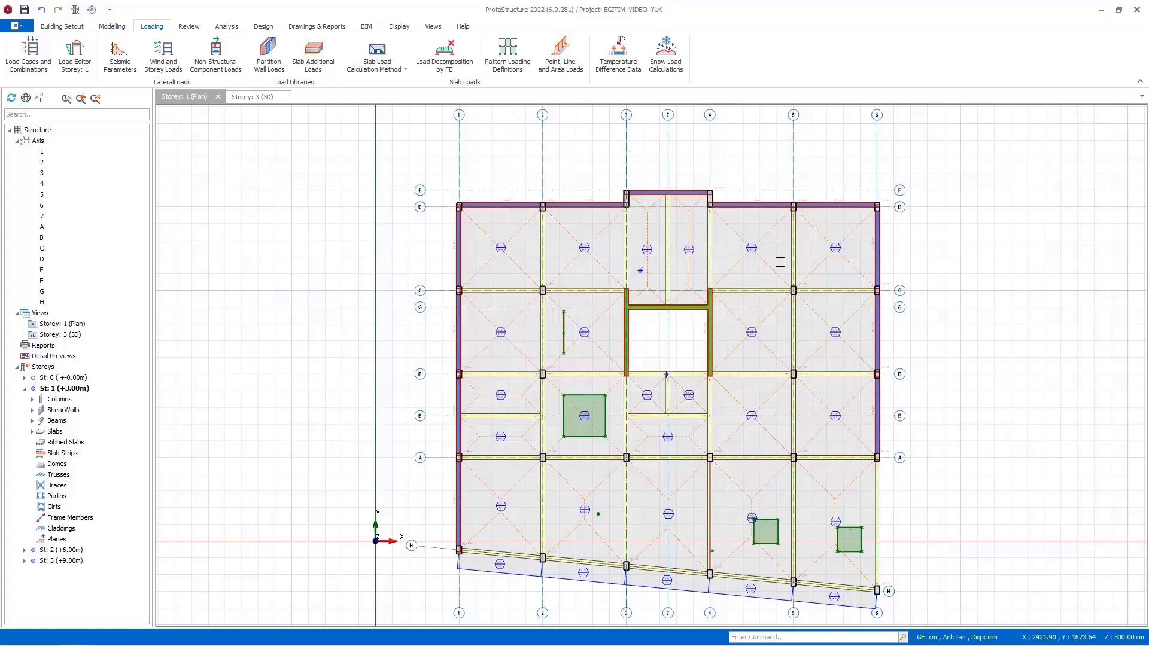
Step: Open the load editor for the beam on axis B between axes 2 and 3 and display its G loads in 3D
{"action": "left_click", "coordinate": [599, 374]}
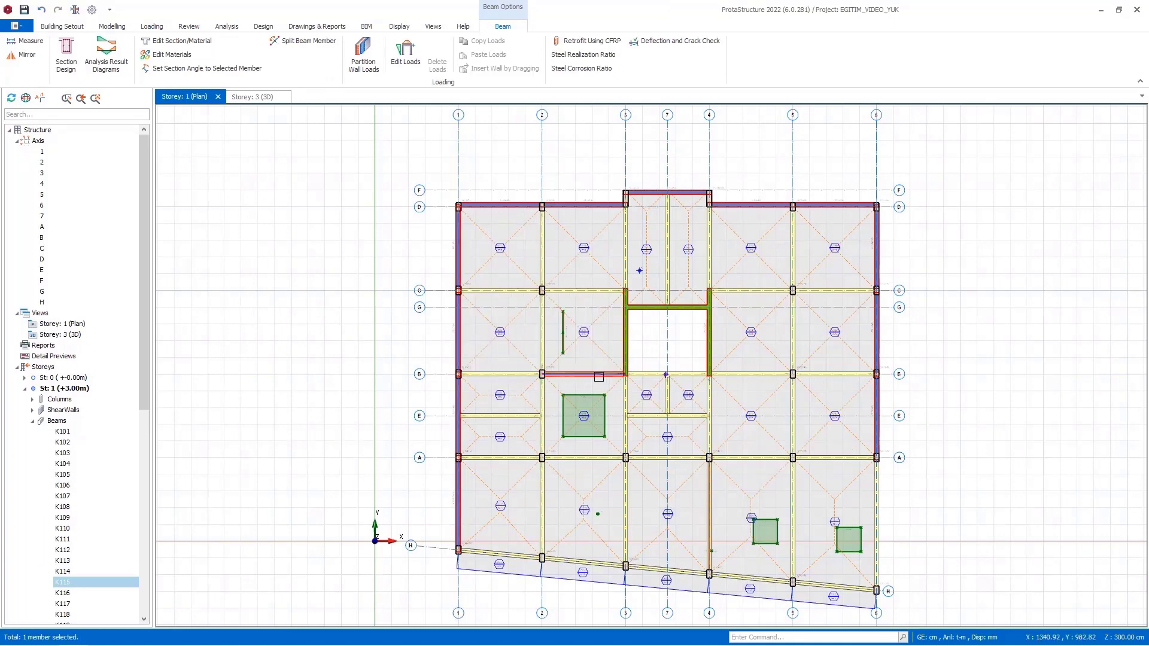
{"action": "mouse_move", "coordinate": [599, 377]}
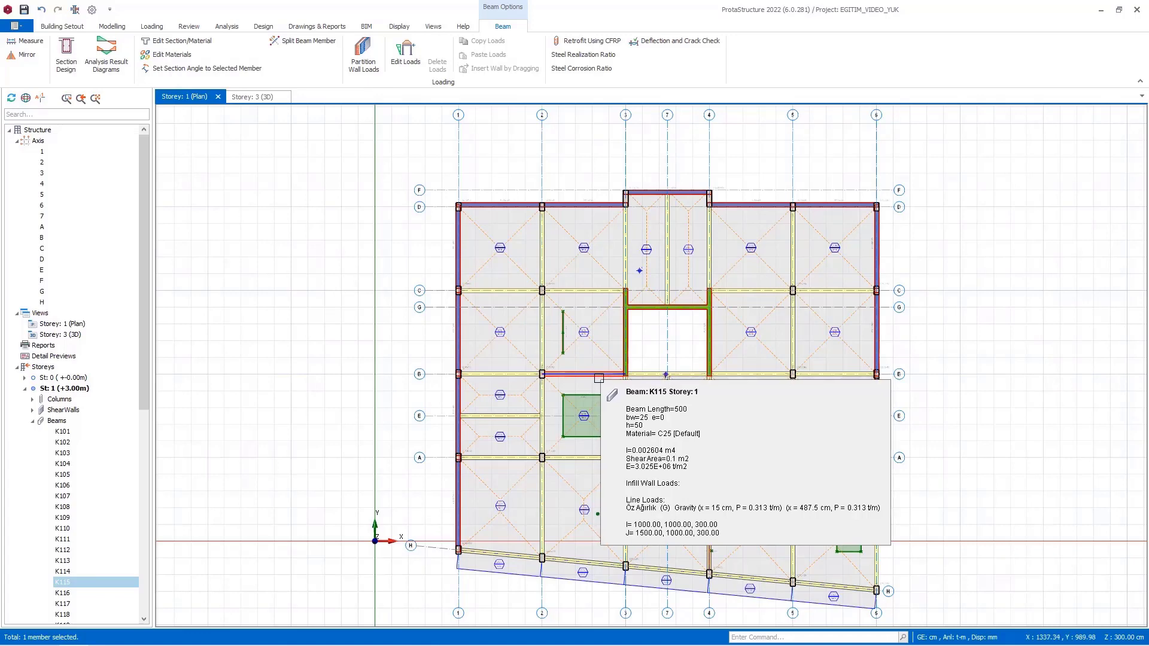
{"action": "left_click", "coordinate": [405, 54]}
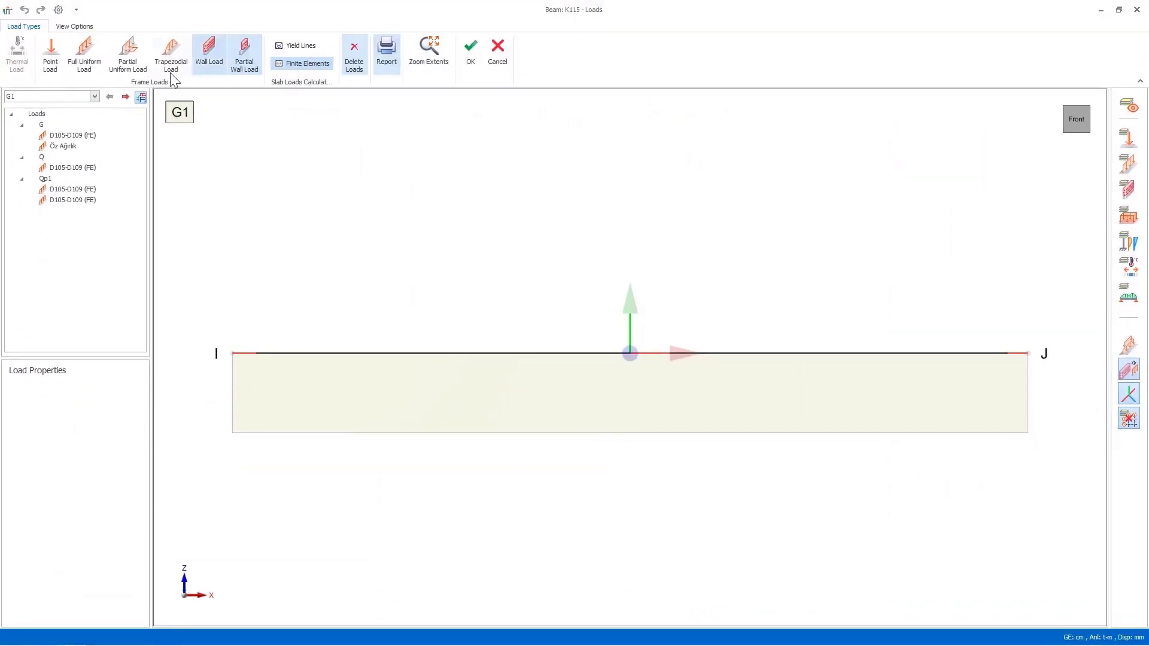
{"action": "left_click", "coordinate": [84, 97]}
{"action": "left_click", "coordinate": [67, 117]}
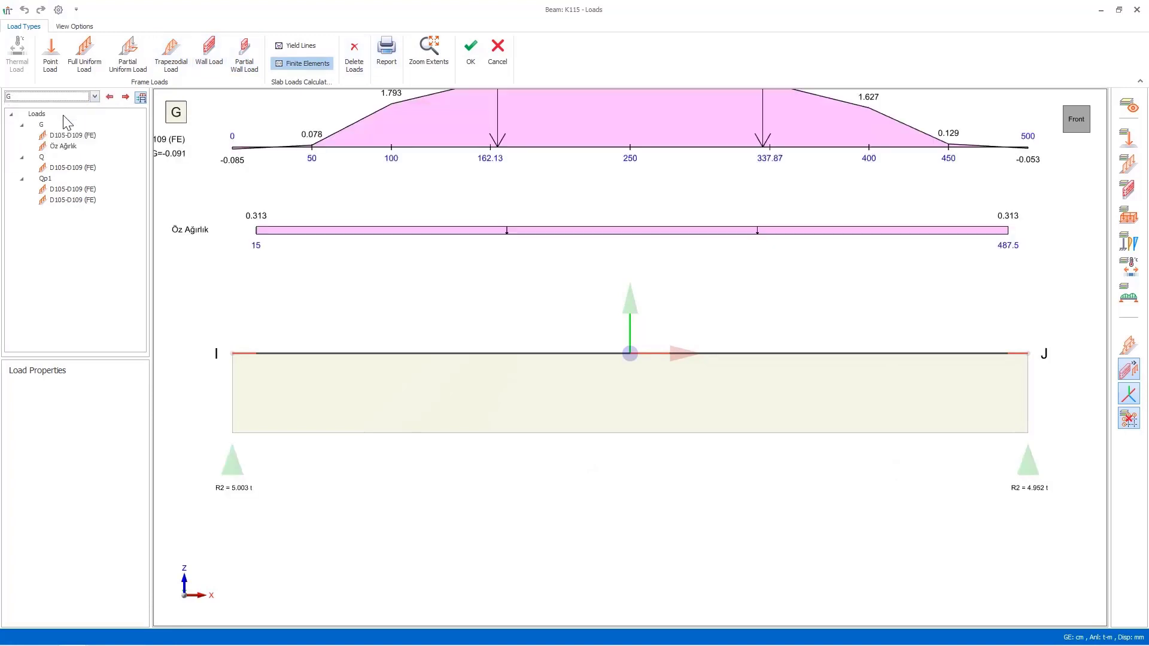
{"action": "middle_click_drag", "start_coordinate": [366, 334], "coordinate": [457, 380]}
{"action": "scroll", "coordinate": [419, 352], "scroll_direction": "down", "scroll_amount": 5}
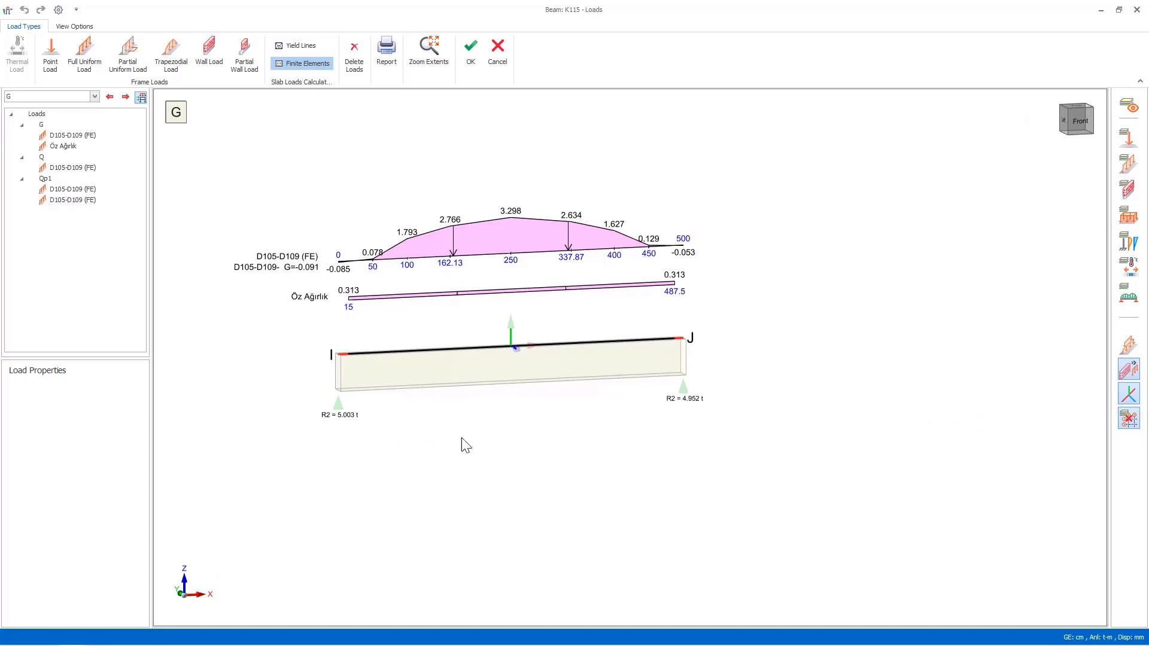
{"action": "scroll", "coordinate": [379, 450], "scroll_direction": "up", "scroll_amount": 2}
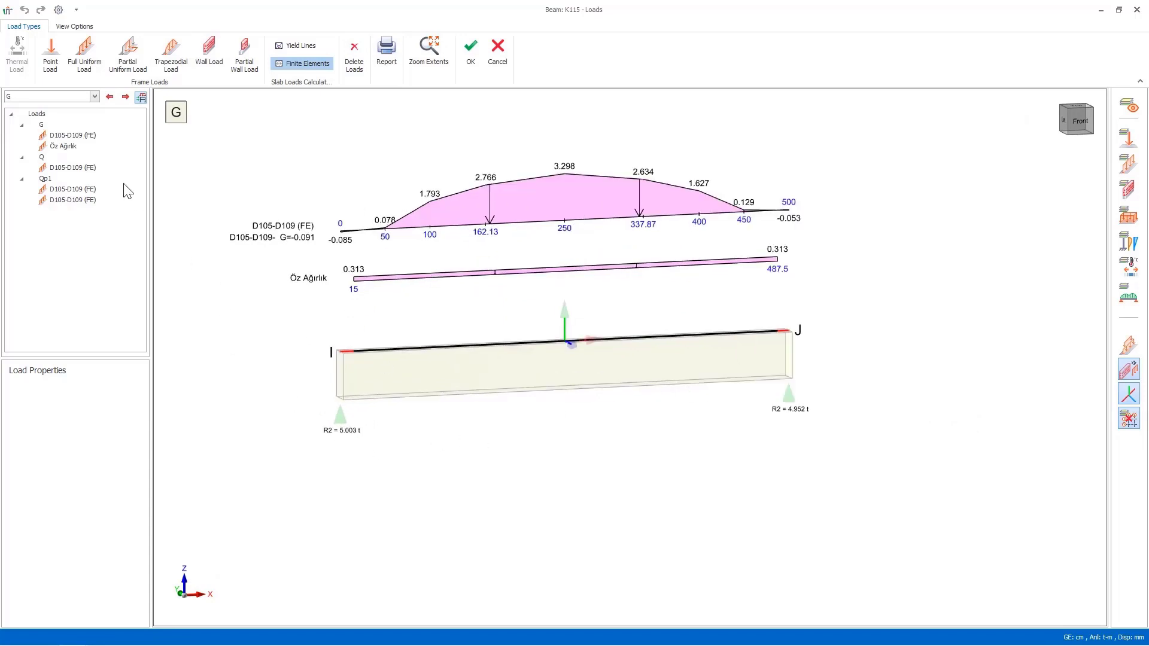
Step: Check the beam's loads in case G1 and return to case G
{"action": "left_click", "coordinate": [45, 96]}
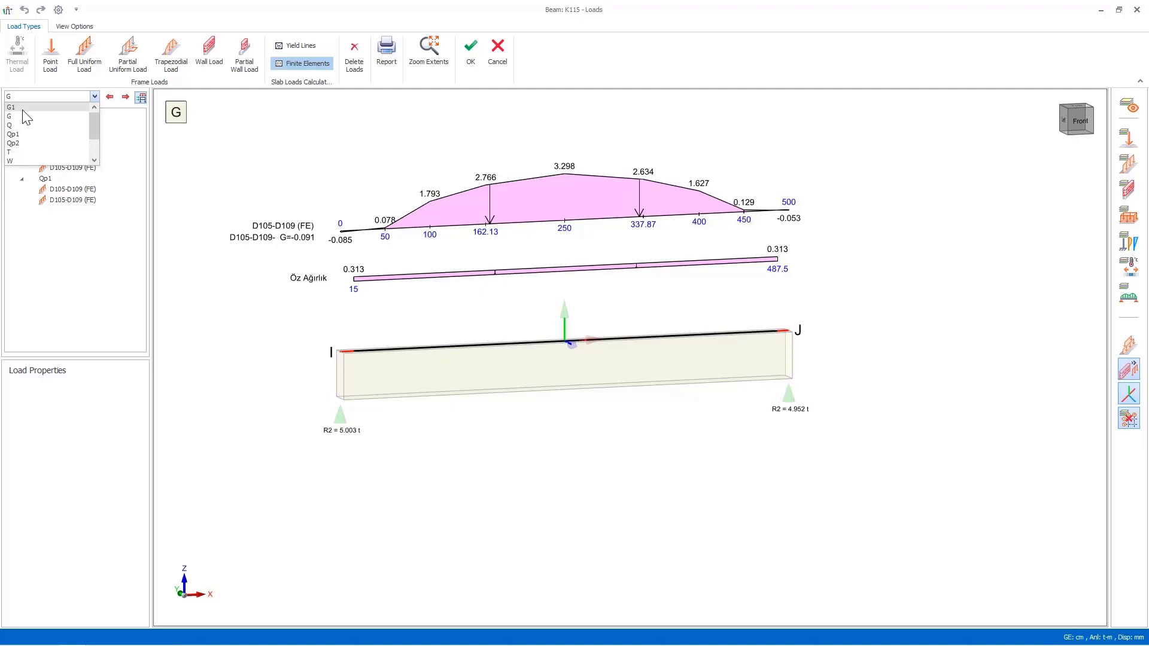
{"action": "left_click", "coordinate": [24, 108]}
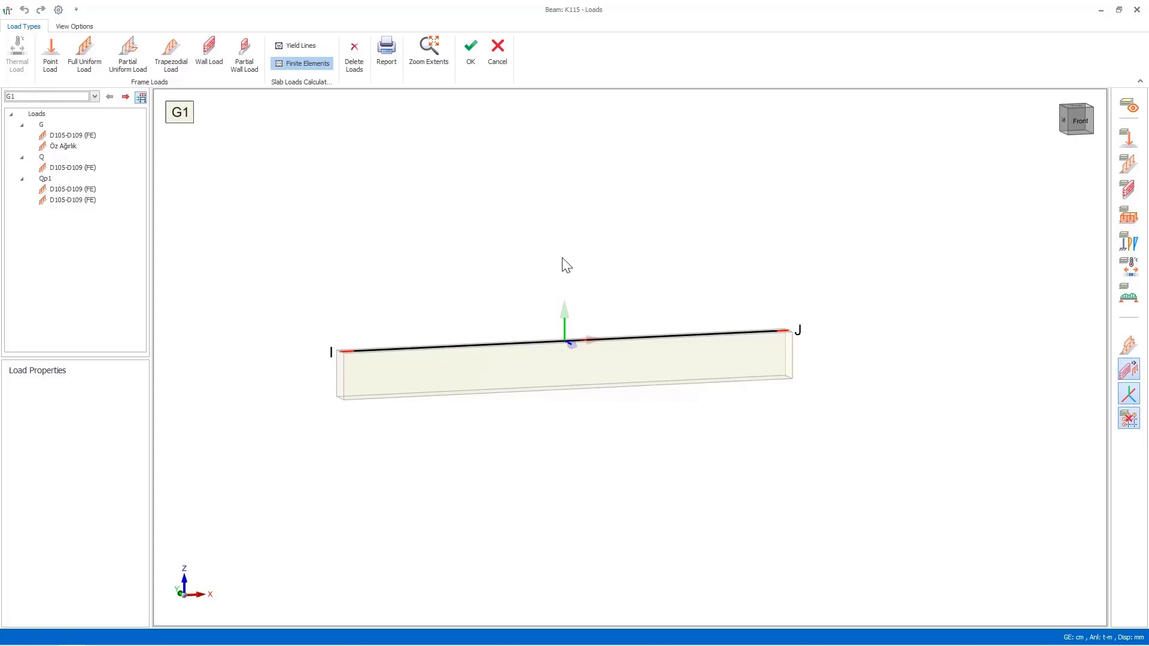
{"action": "left_click", "coordinate": [88, 97]}
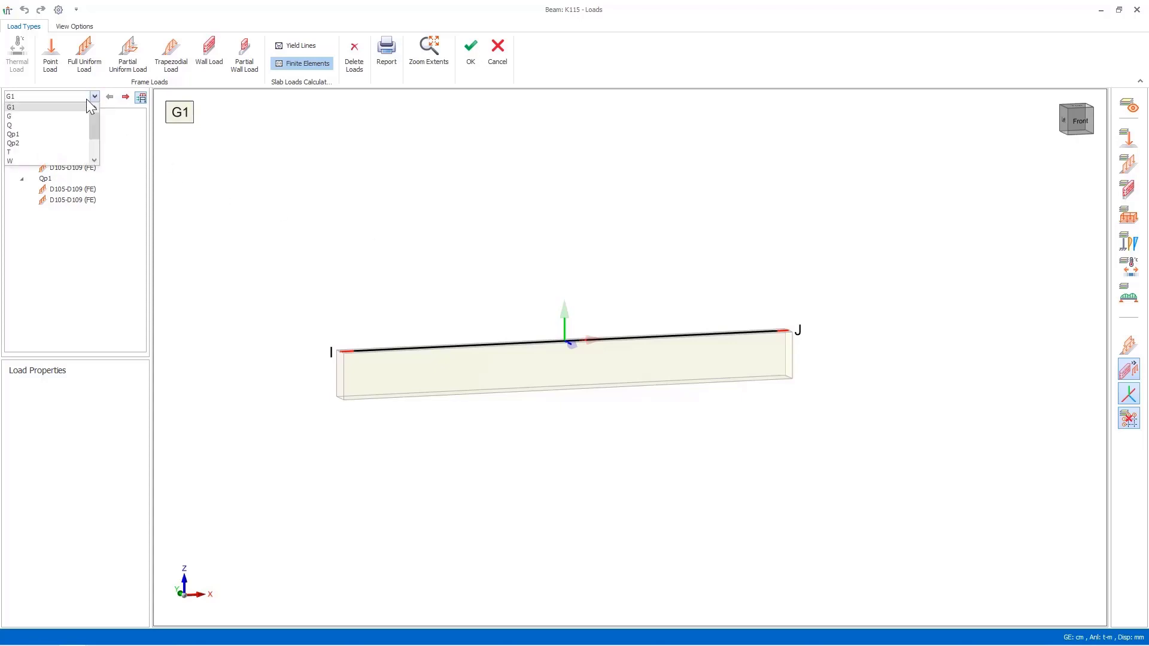
{"action": "left_click", "coordinate": [36, 116]}
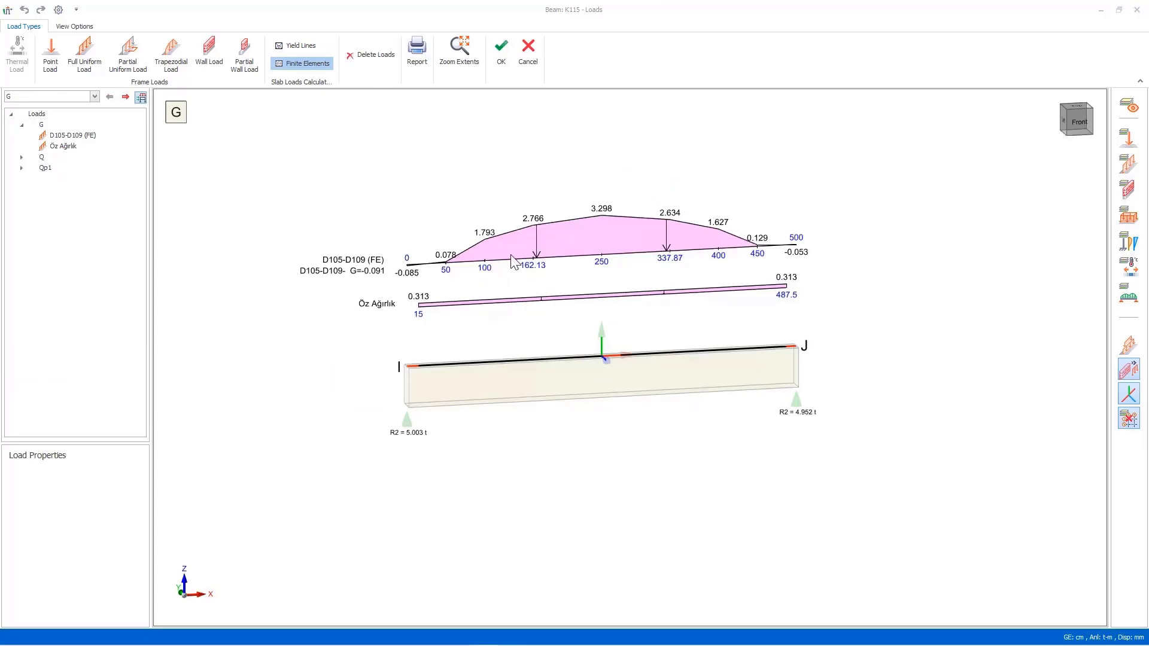
Step: Switch the beam's slab load calculation to Yield Lines and display its G loads
{"action": "left_click", "coordinate": [299, 45]}
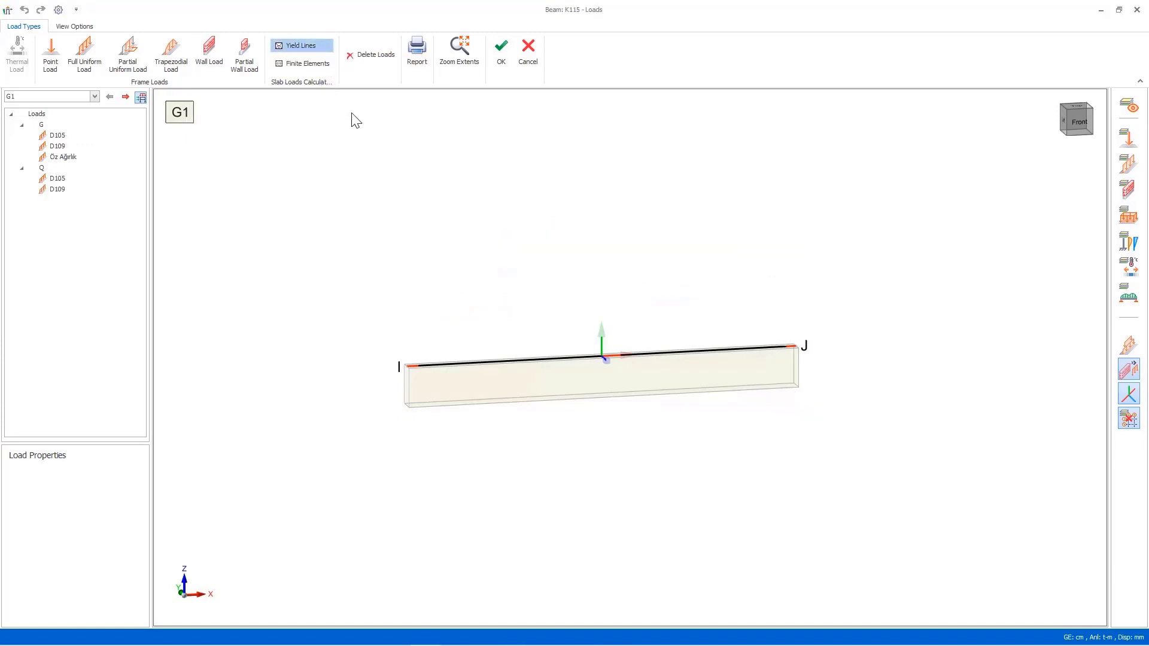
{"action": "left_click", "coordinate": [41, 125]}
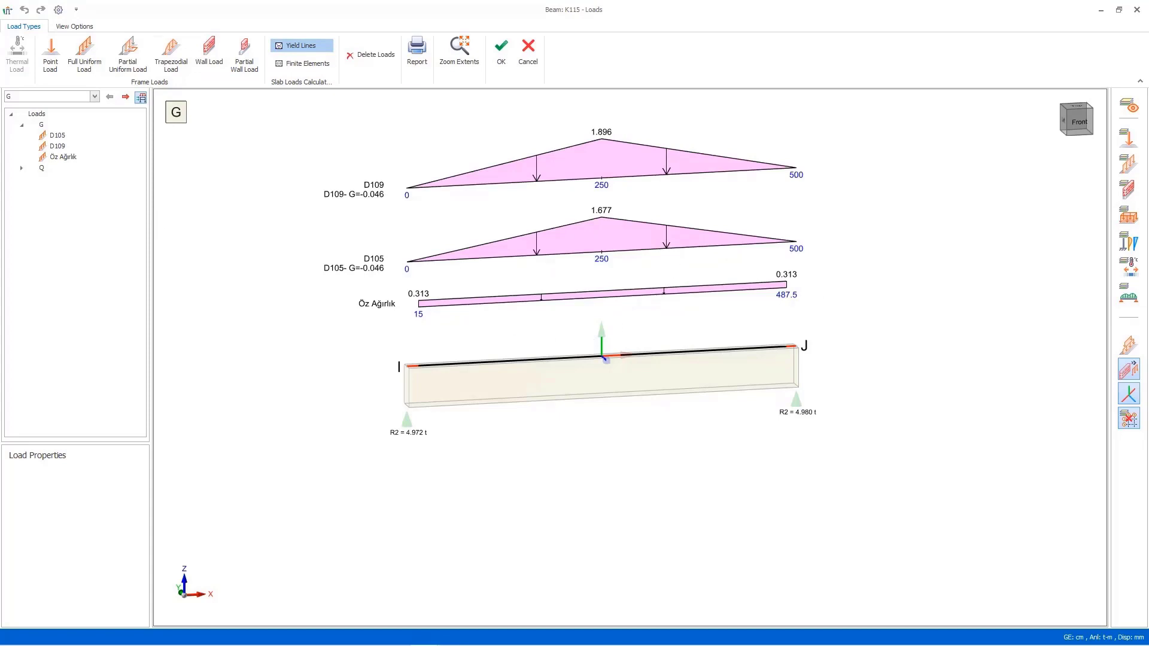
Step: Switch the beam's slab load calculation back to Finite Elements and display load case G1 in the front view
{"action": "left_click", "coordinate": [304, 64]}
{"action": "left_click", "coordinate": [52, 96]}
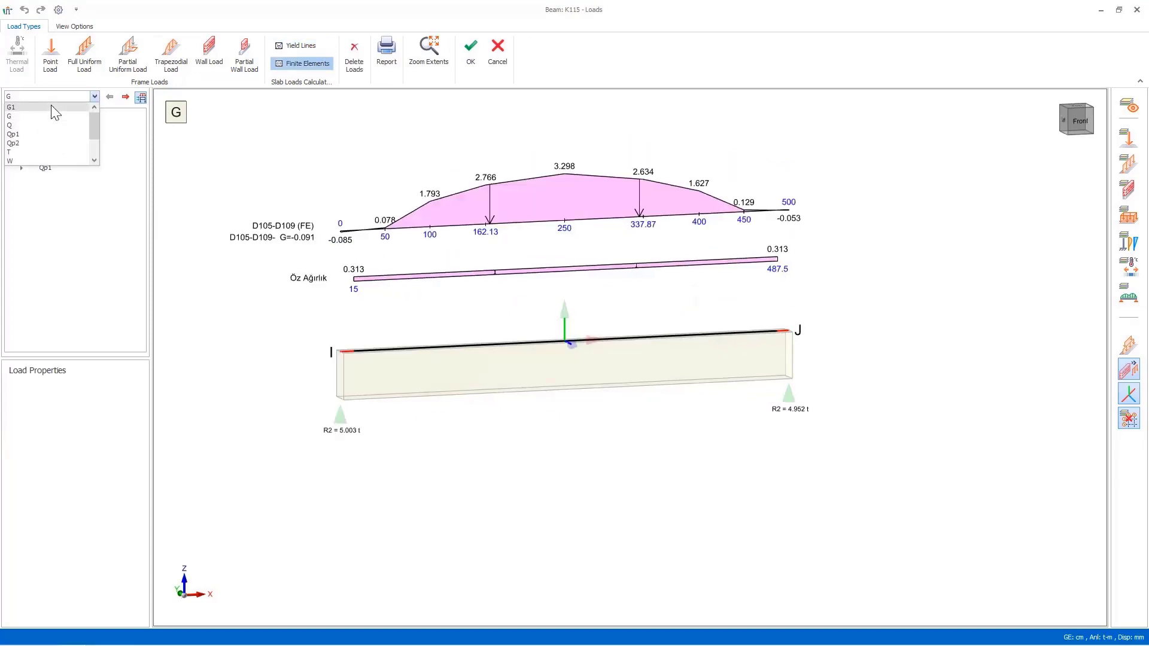
{"action": "left_click", "coordinate": [52, 107]}
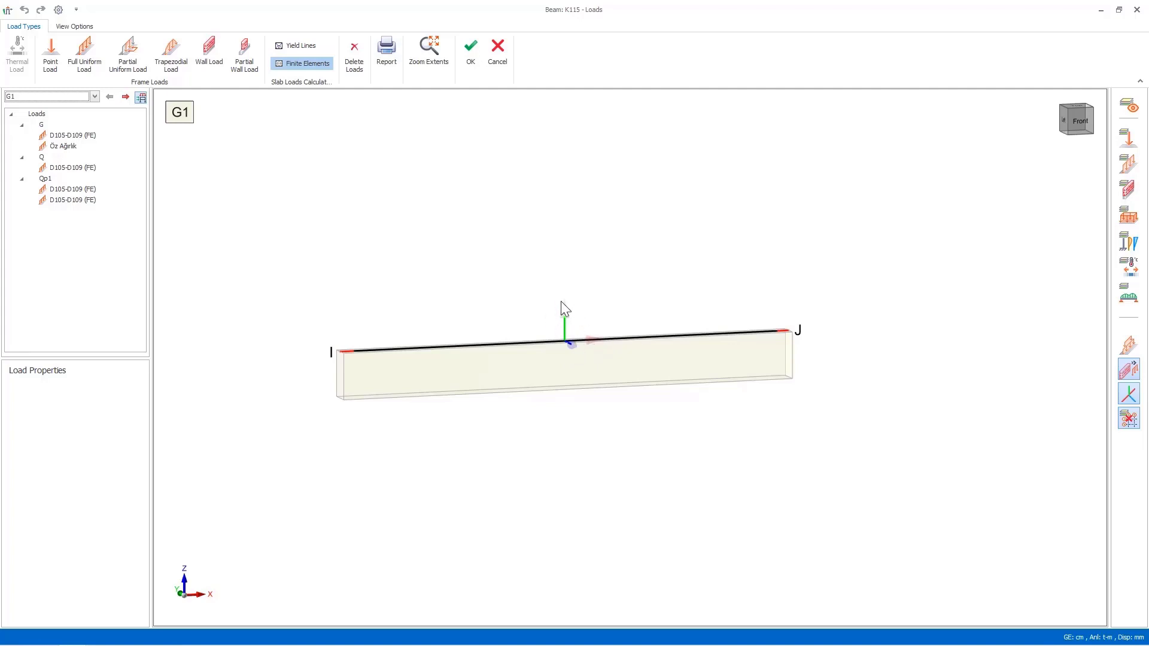
{"action": "mouse_move", "coordinate": [572, 346]}
{"action": "middle_mouse_down"}
{"action": "mouse_move", "coordinate": [572, 370]}
{"action": "mouse_move", "coordinate": [615, 393]}
{"action": "mouse_move", "coordinate": [578, 354]}
{"action": "middle_mouse_up"}
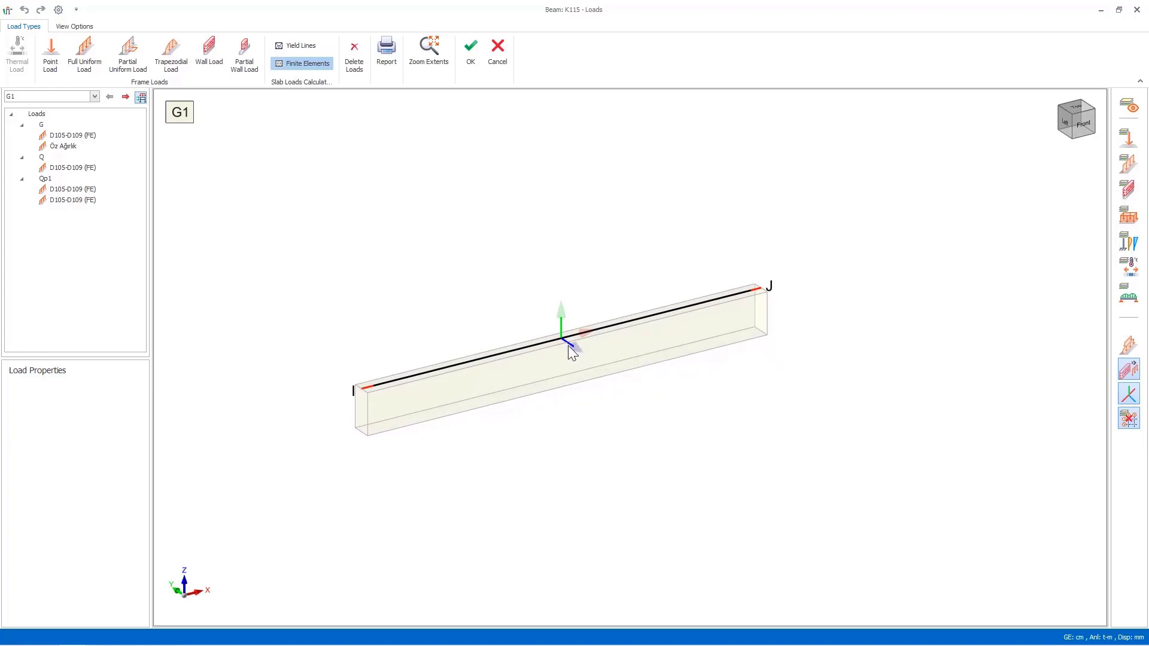
{"action": "middle_click_drag", "start_coordinate": [590, 431], "coordinate": [573, 425]}
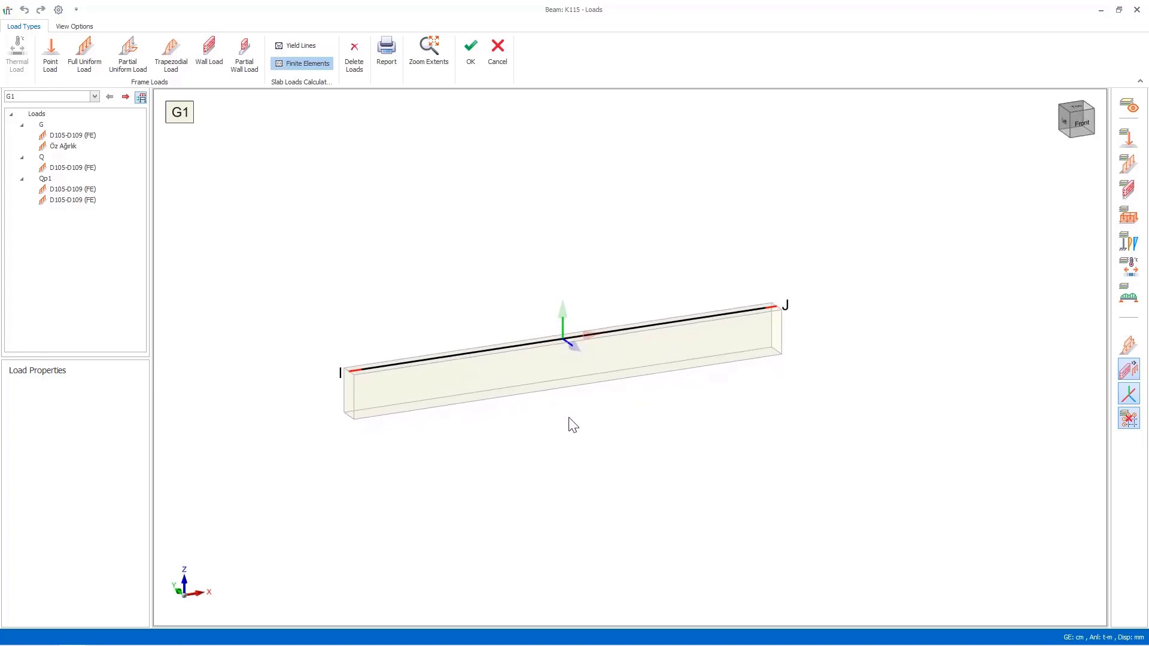
{"action": "scroll", "coordinate": [571, 411], "scroll_direction": "up", "scroll_amount": 1}
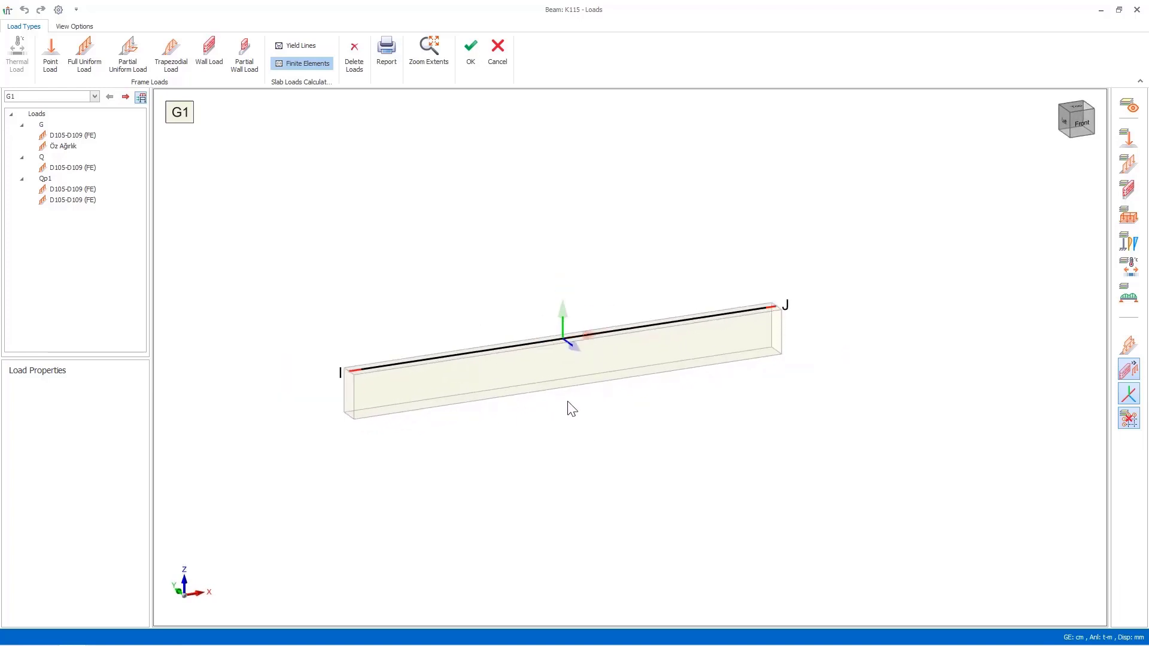
{"action": "mouse_move", "coordinate": [566, 408]}
{"action": "middle_mouse_down"}
{"action": "mouse_move", "coordinate": [579, 423]}
{"action": "mouse_move", "coordinate": [618, 422]}
{"action": "mouse_move", "coordinate": [622, 392]}
{"action": "mouse_move", "coordinate": [595, 418]}
{"action": "mouse_move", "coordinate": [551, 415]}
{"action": "middle_mouse_up"}
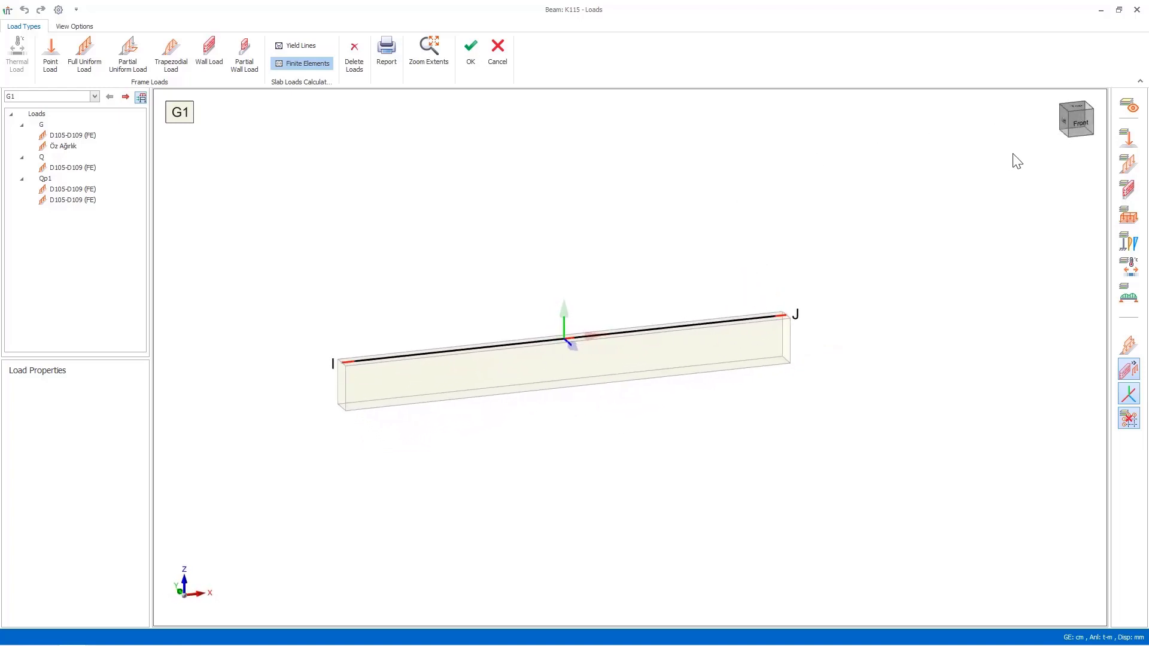
{"action": "left_click", "coordinate": [1080, 123]}
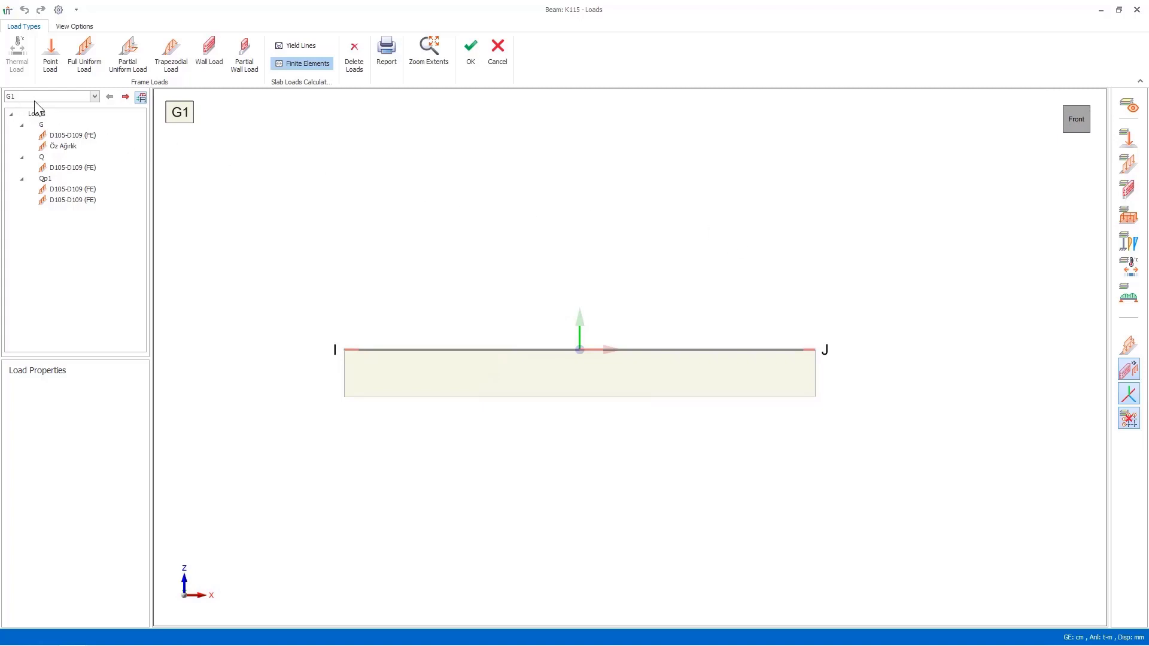
Step: Display the beam's finite-element slab load and self-weight in case G
{"action": "left_click", "coordinate": [41, 124]}
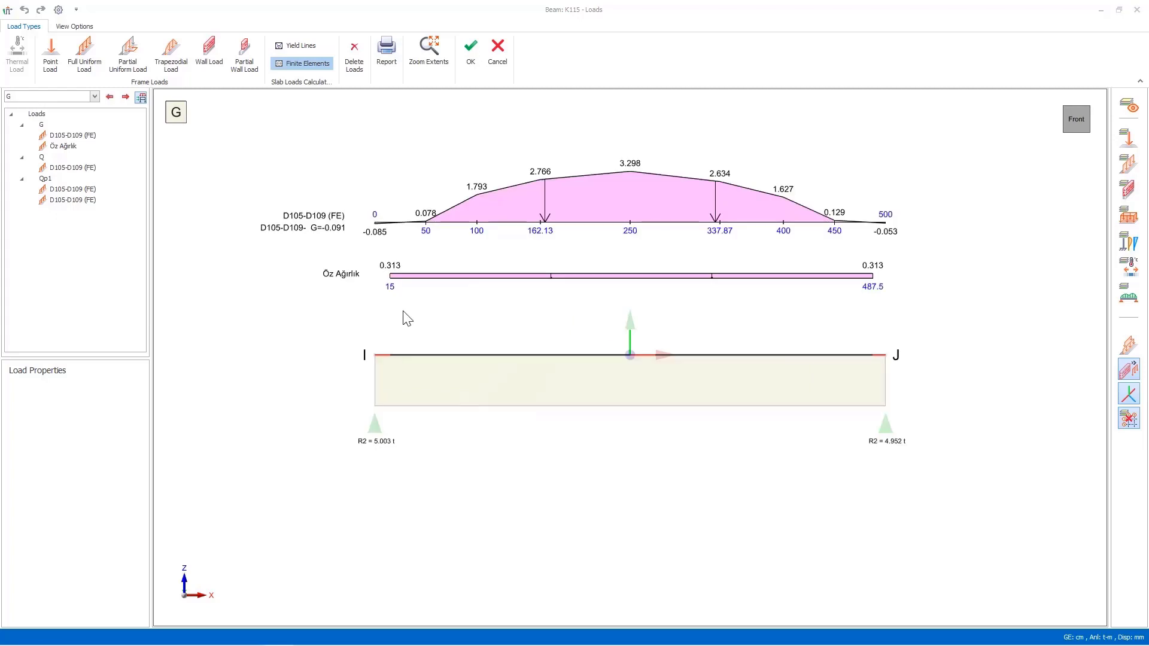
{"action": "left_click", "coordinate": [85, 98]}
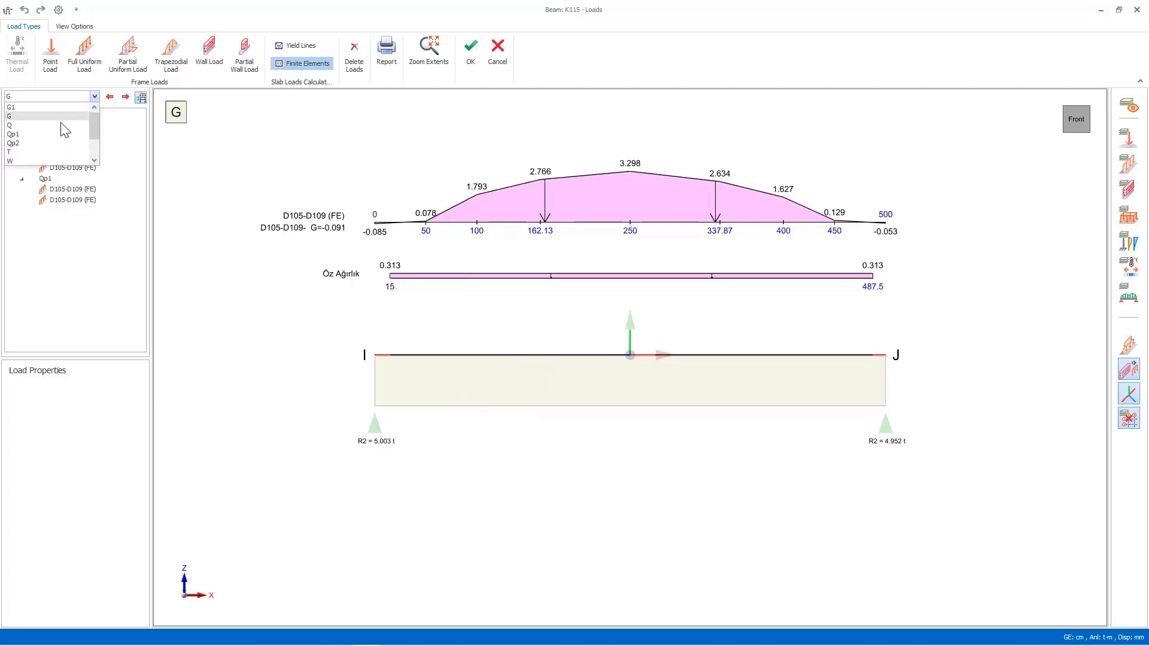
{"action": "left_click", "coordinate": [272, 181]}
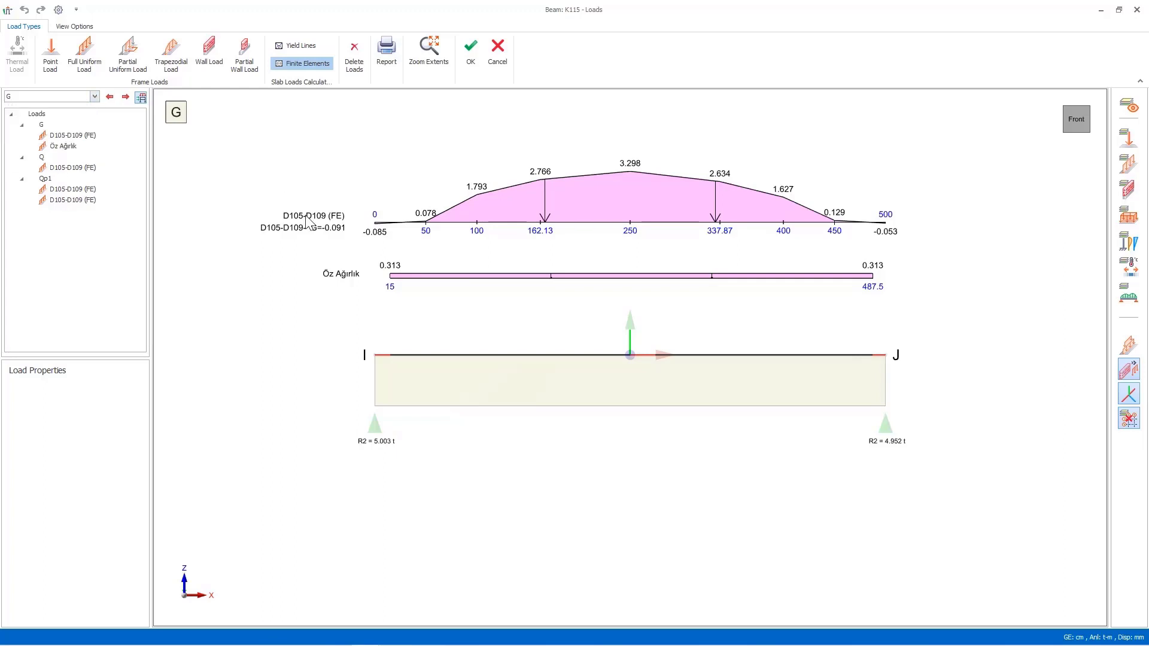
Step: Make G1 the active load case and start a point load labelled Gload
{"action": "left_click", "coordinate": [207, 59]}
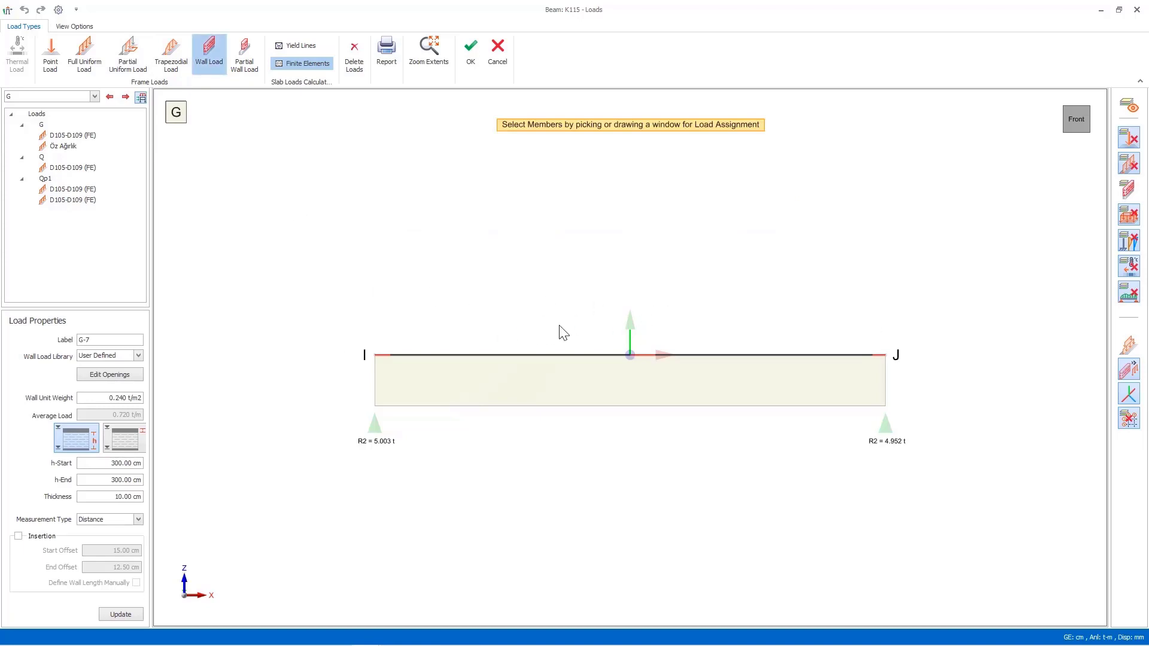
{"action": "left_click", "coordinate": [76, 97]}
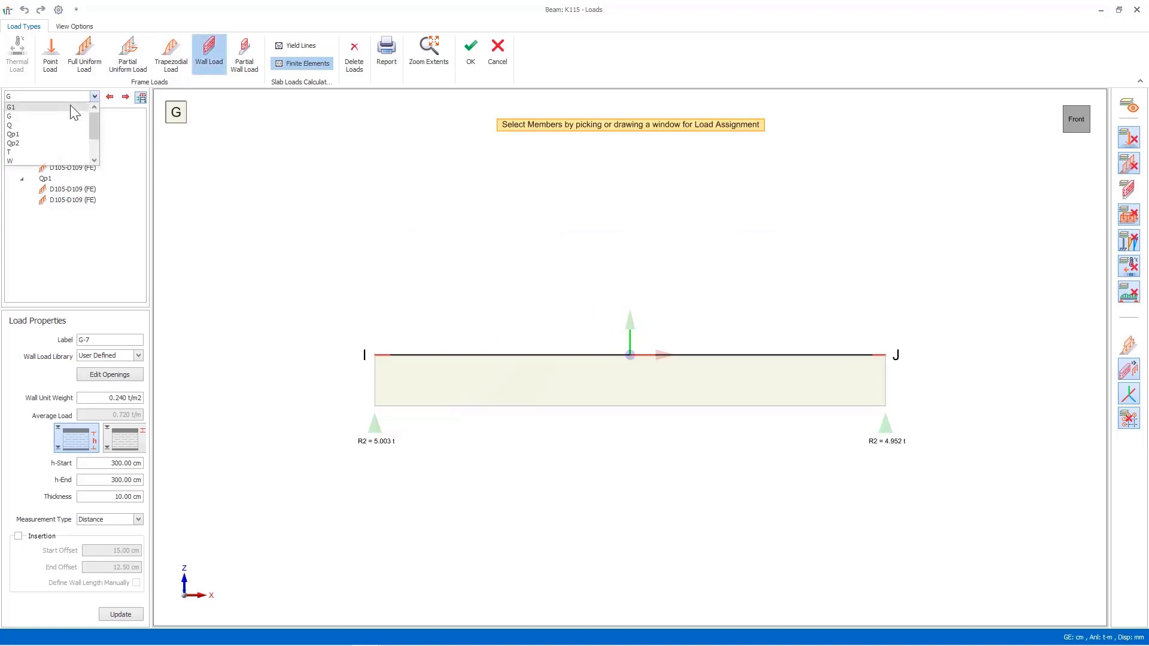
{"action": "left_click", "coordinate": [70, 107]}
{"action": "left_click", "coordinate": [53, 53]}
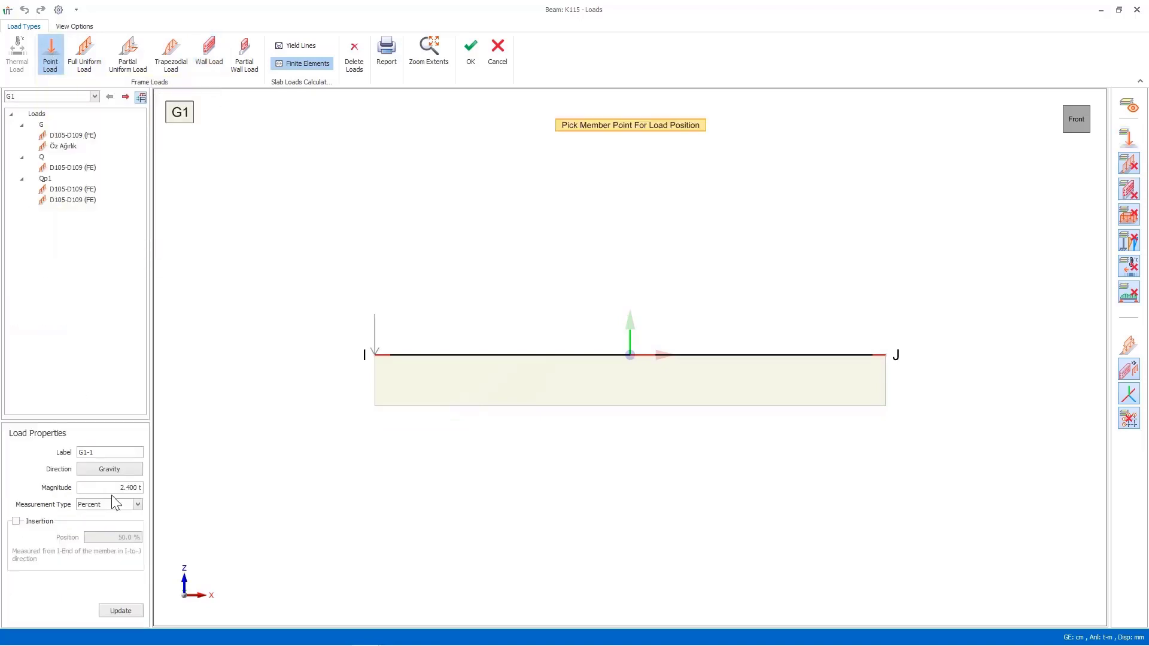
{"action": "left_click_drag", "start_coordinate": [105, 452], "coordinate": [90, 452]}
{"action": "key", "text": "BackSpace"}
{"action": "key", "text": "BackSpace"}
{"action": "type", "text": "load"}
Step: Set the point load's direction to Global Z and its magnitude to -1.000 t
{"action": "left_click", "coordinate": [127, 466]}
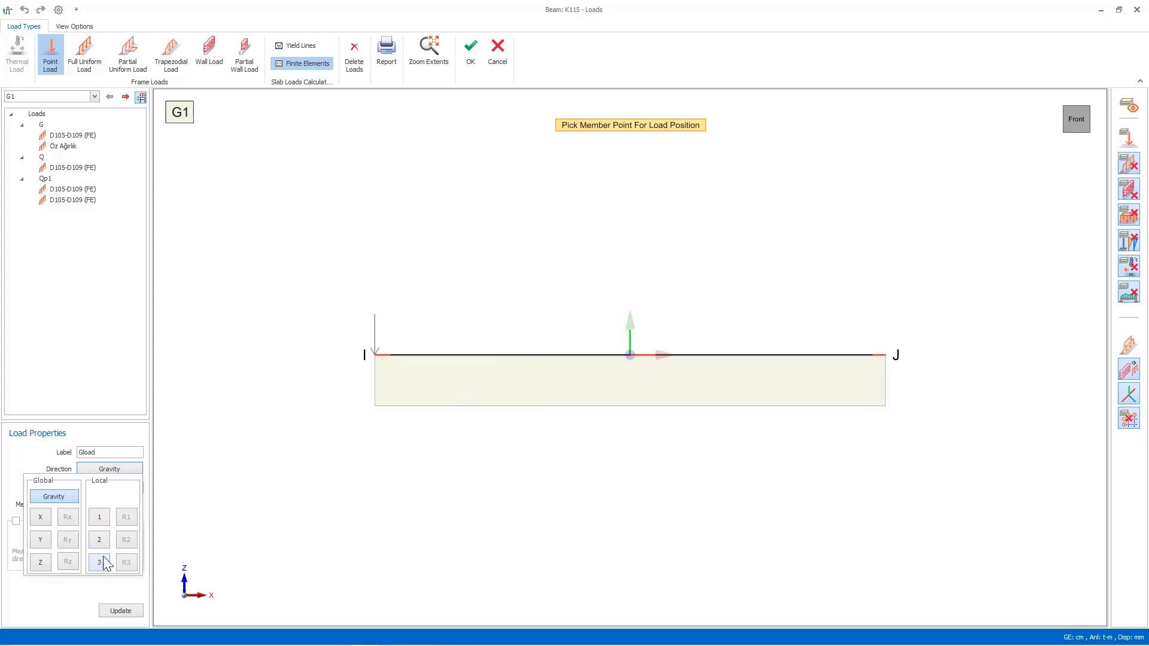
{"action": "left_click", "coordinate": [104, 468]}
{"action": "double_click", "coordinate": [128, 488]}
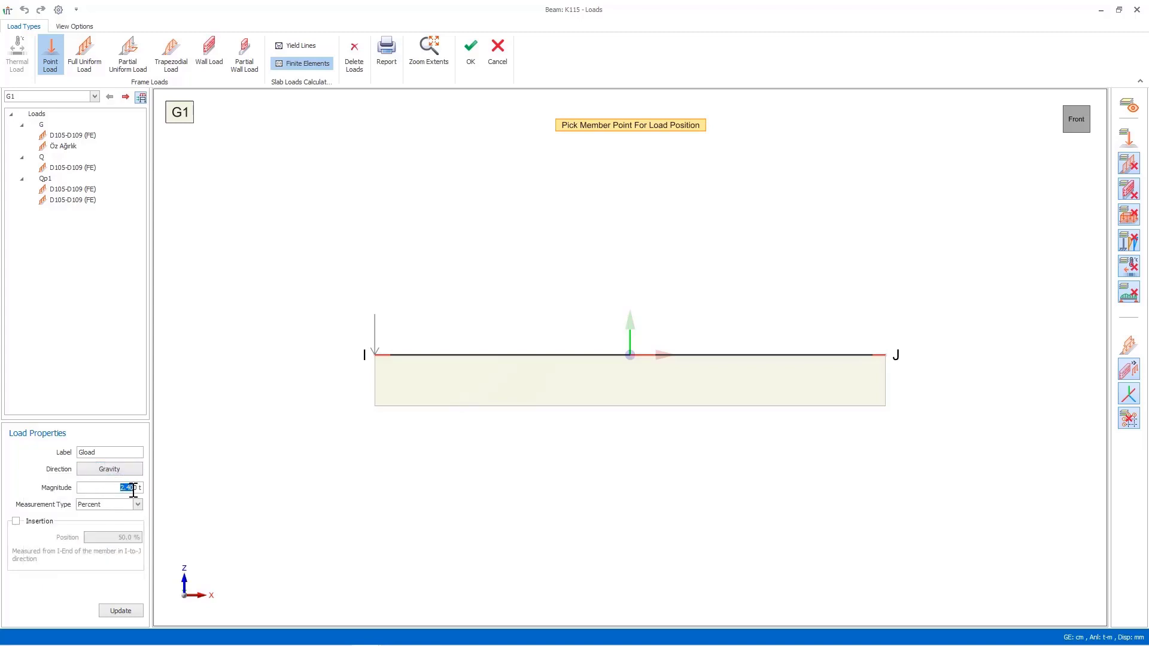
{"action": "type", "text": "10.00"}
{"action": "key", "text": "BackSpace"}
{"action": "left_click", "coordinate": [125, 473]}
{"action": "left_click", "coordinate": [46, 566]}
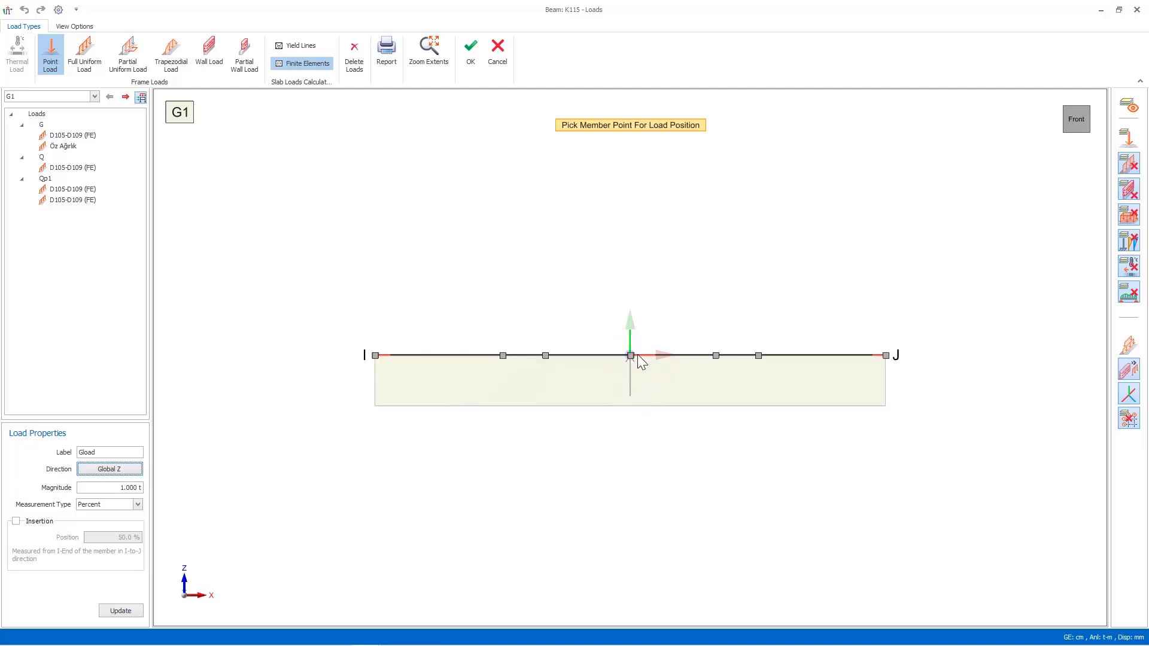
{"action": "left_click", "coordinate": [118, 488]}
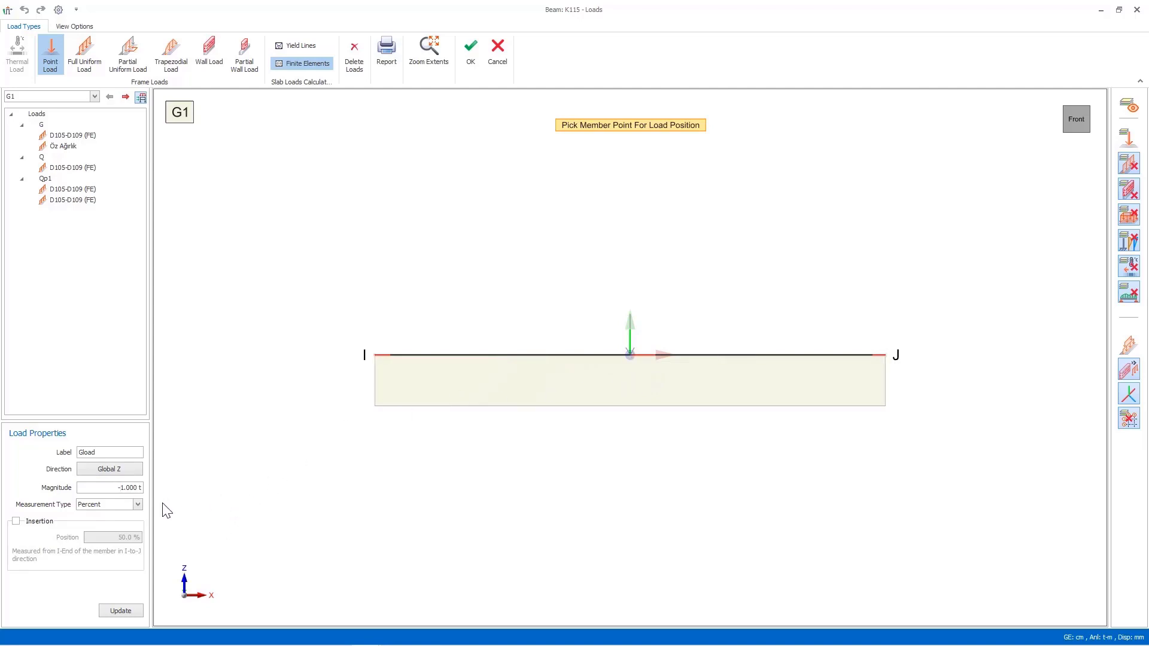
Step: Enable manual insertion for the point load, measured in Percent, with its position at 100 %
{"action": "left_click", "coordinate": [118, 506]}
{"action": "left_click", "coordinate": [98, 515]}
{"action": "left_click", "coordinate": [16, 521]}
{"action": "left_click", "coordinate": [119, 538]}
{"action": "key", "text": "BackSpace"}
{"action": "type", "text": "10"}
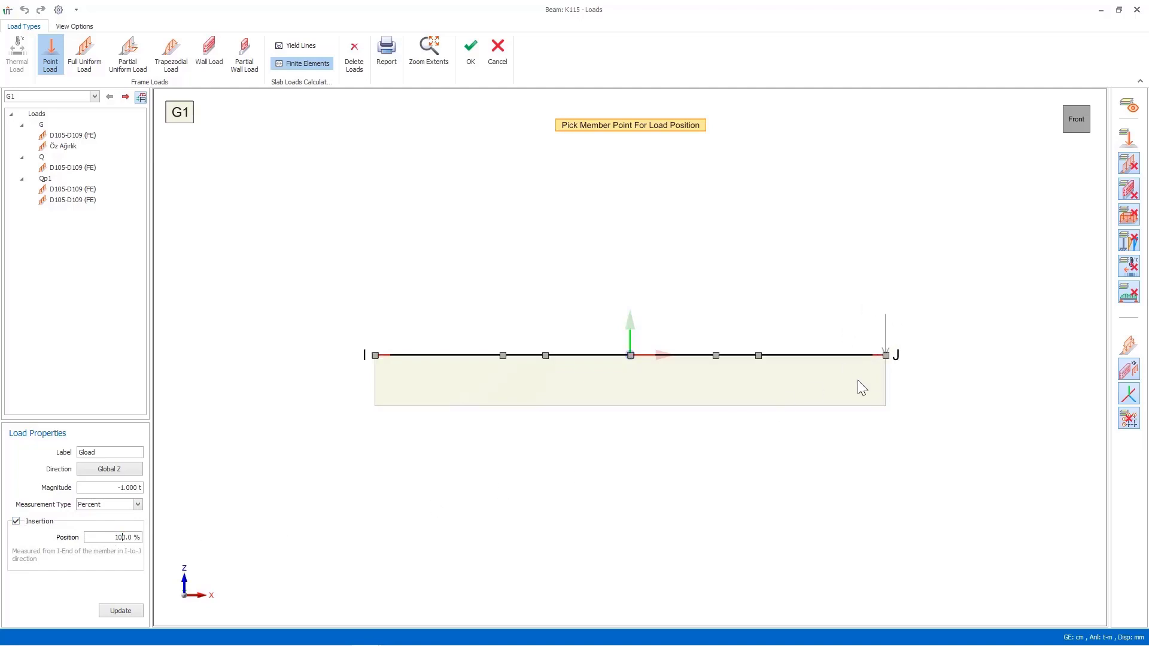
Step: Try the Distance measurement type with the point load's position at 0.00 cm
{"action": "left_click", "coordinate": [123, 506]}
{"action": "left_click", "coordinate": [115, 523]}
{"action": "left_click", "coordinate": [113, 538]}
{"action": "key", "text": "BackSpace"}
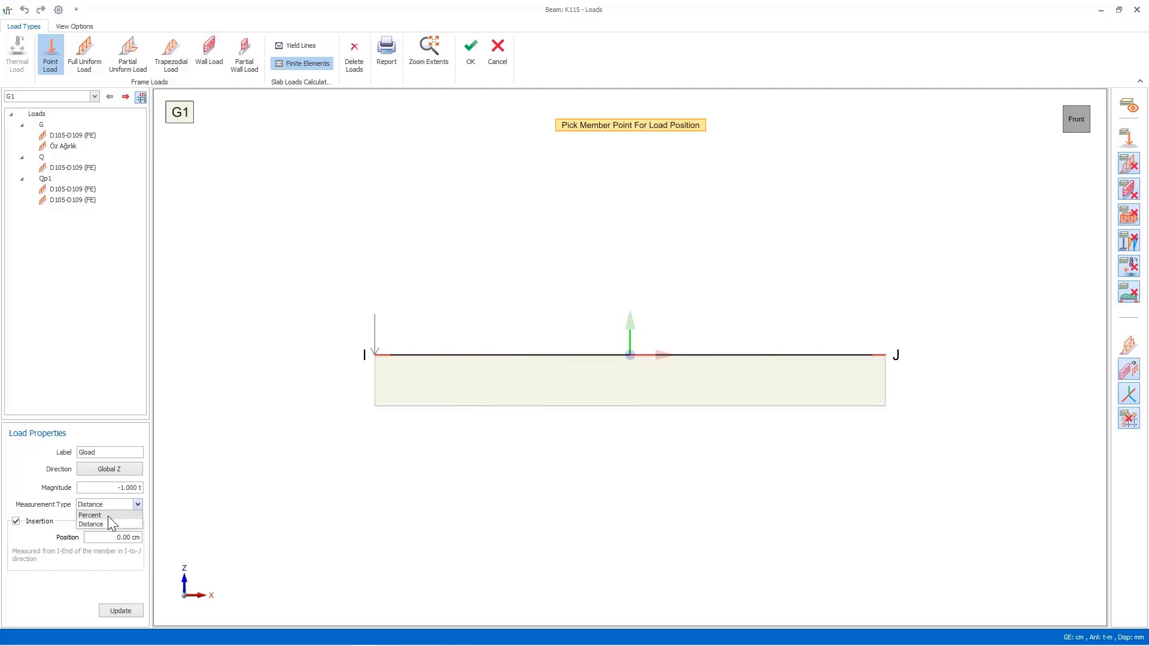
Step: Set the measurement type to Percent and place the Gload point load at midspan, 50 % along the beam
{"action": "left_click", "coordinate": [109, 516]}
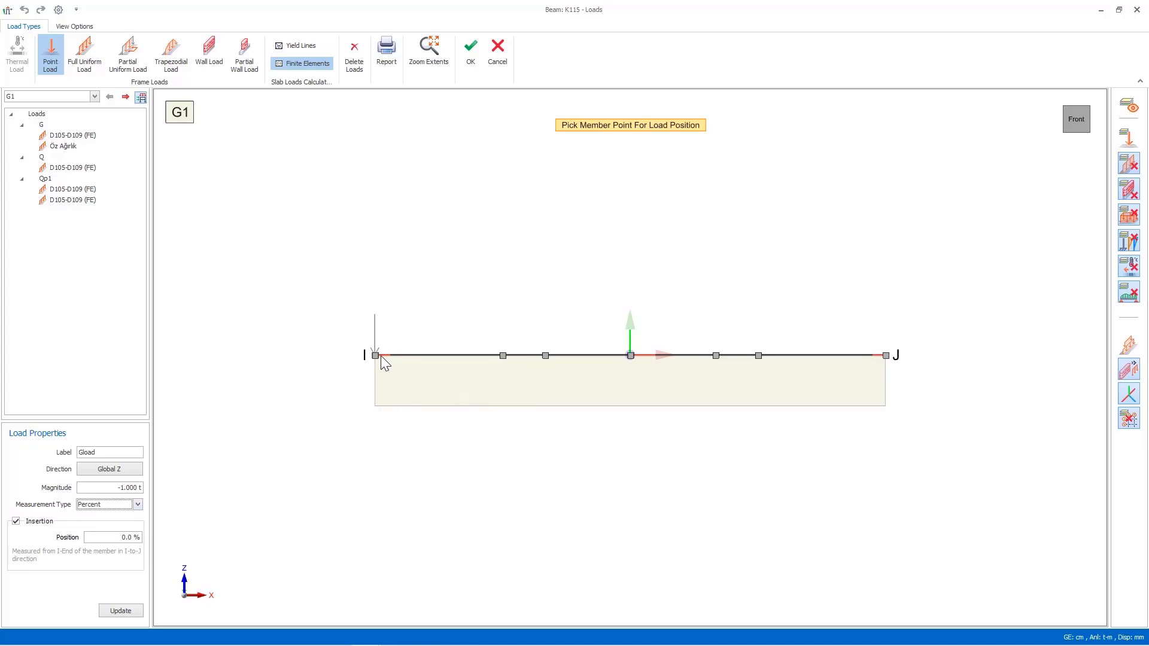
{"action": "left_click", "coordinate": [122, 536]}
{"action": "left_click", "coordinate": [630, 356]}
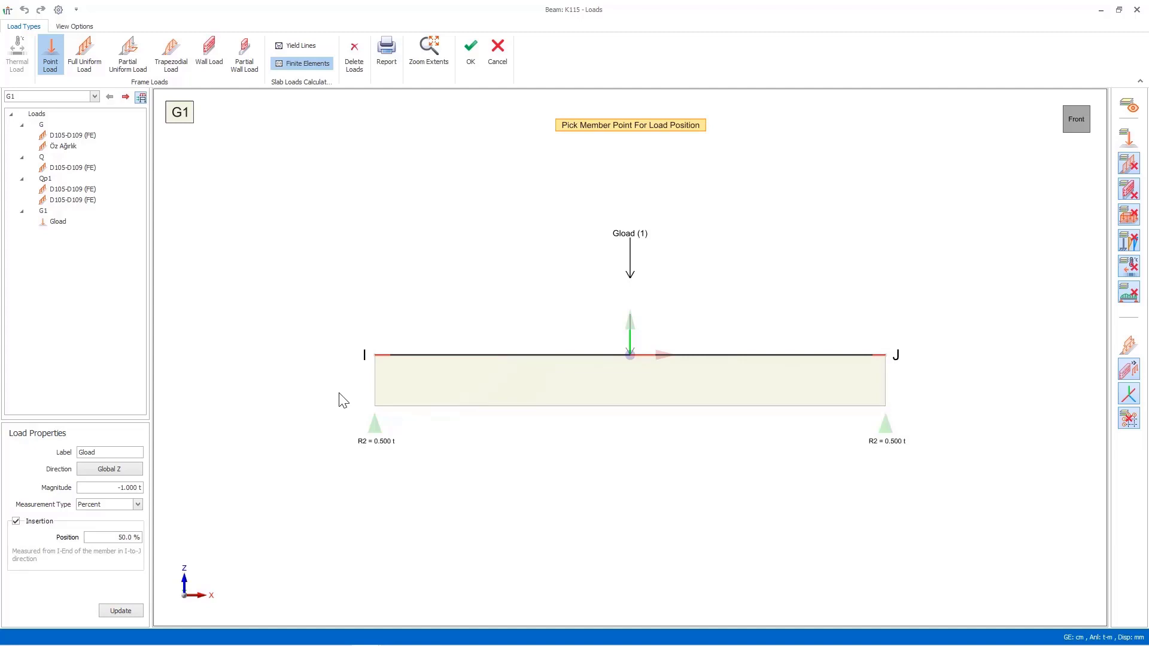
Step: Apply a full uniform gravity load of 1.000 t/m to the beam in case G1
{"action": "left_click", "coordinate": [80, 52]}
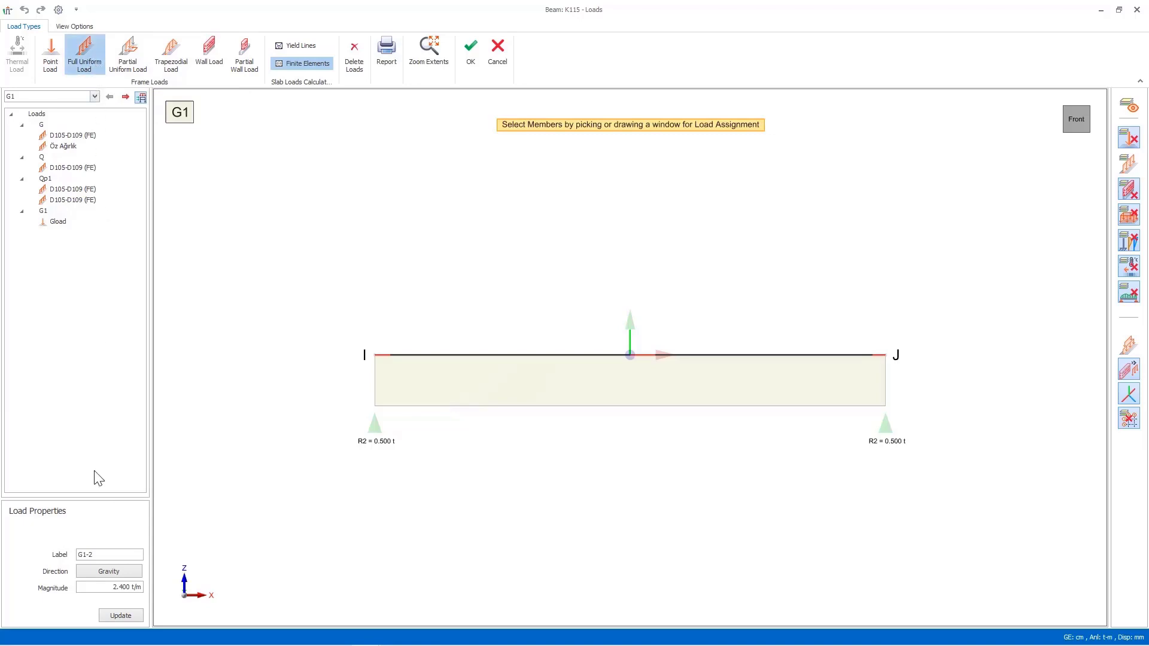
{"action": "left_click_drag", "start_coordinate": [128, 587], "coordinate": [81, 592]}
{"action": "type", "text": "1"}
{"action": "left_click", "coordinate": [402, 357]}
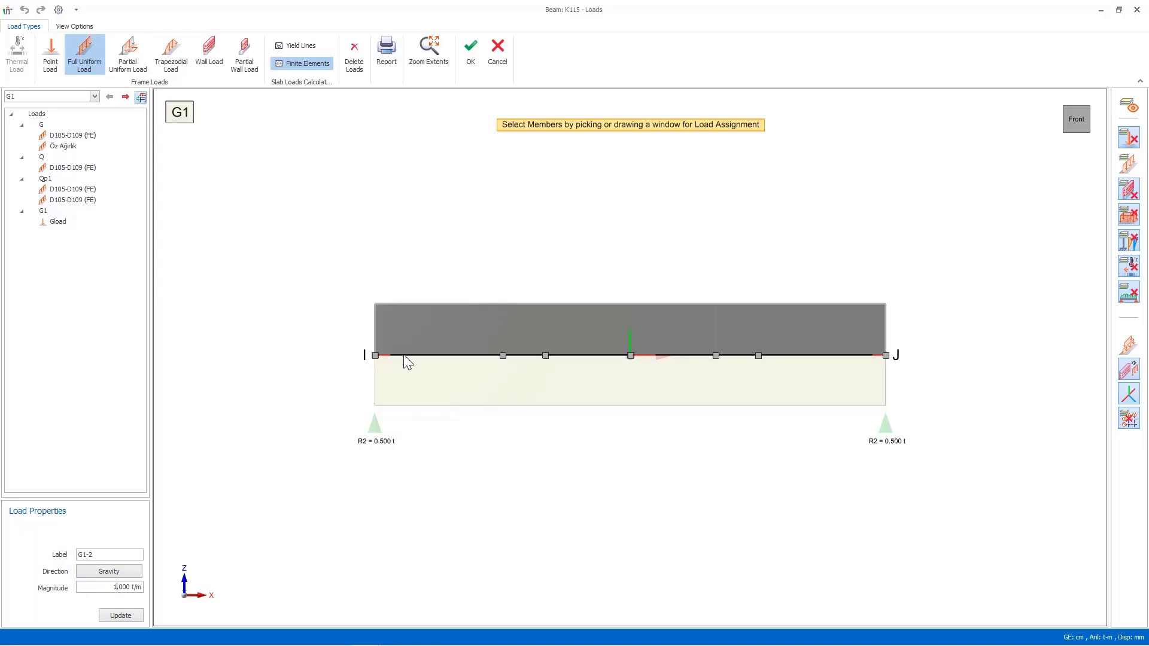
{"action": "left_click", "coordinate": [406, 362]}
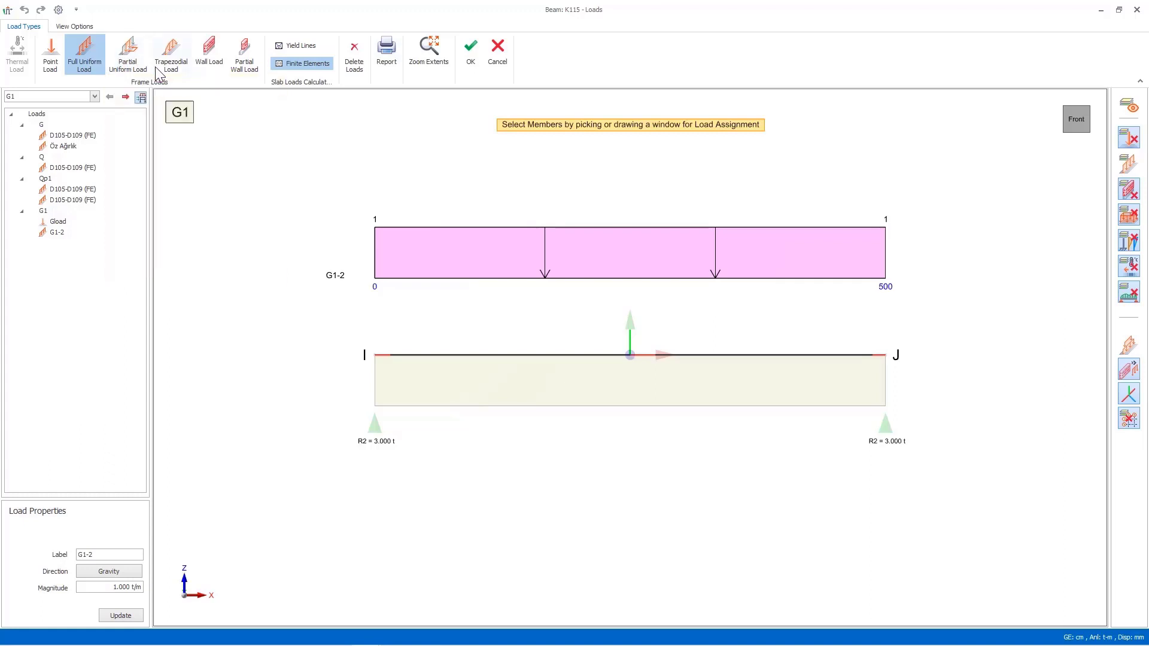
Step: Add a 2.4 t/m partial uniform load in case G1 between 125 cm and 333.33 cm along the beam
{"action": "left_click", "coordinate": [123, 66]}
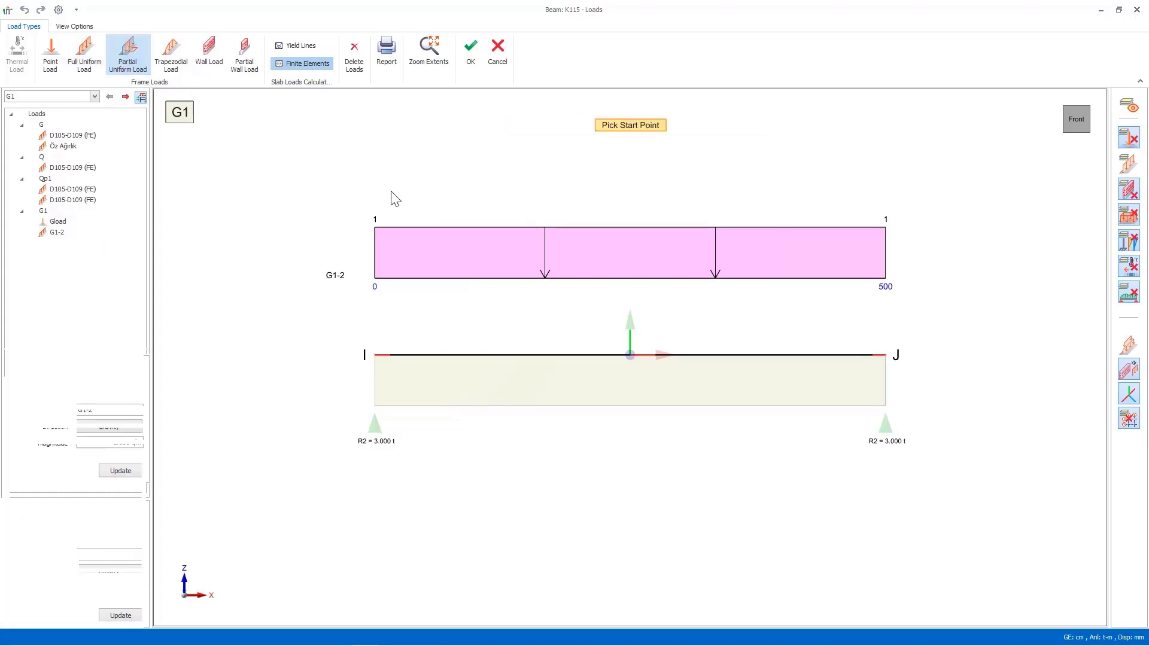
{"action": "left_click", "coordinate": [502, 355]}
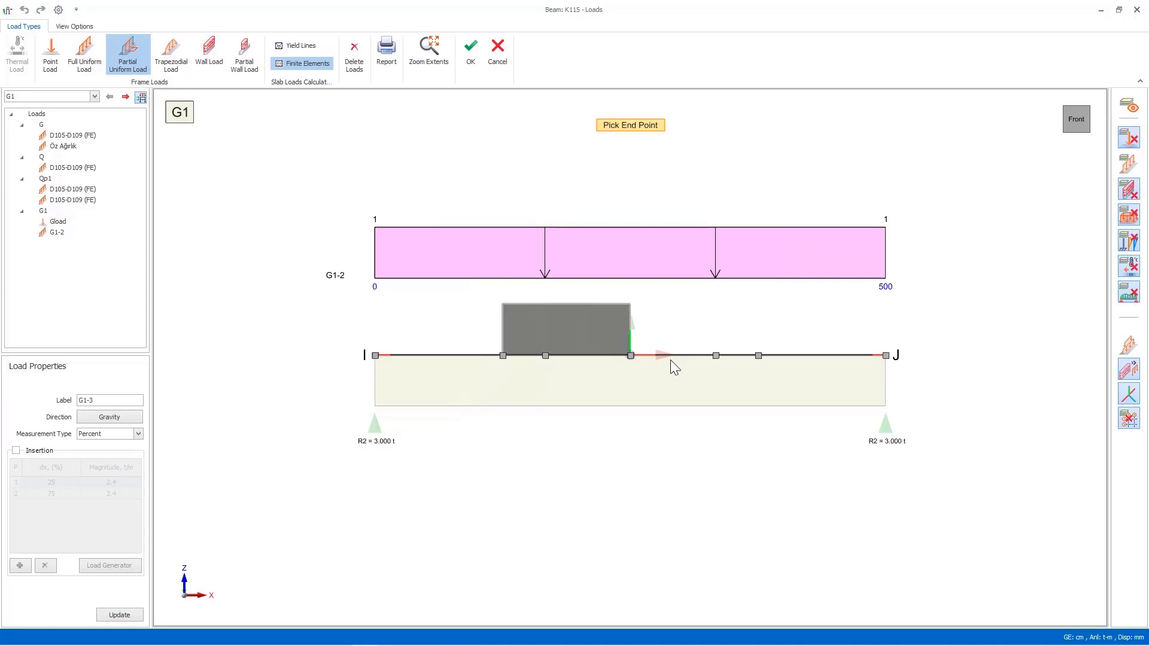
{"action": "left_click", "coordinate": [717, 357]}
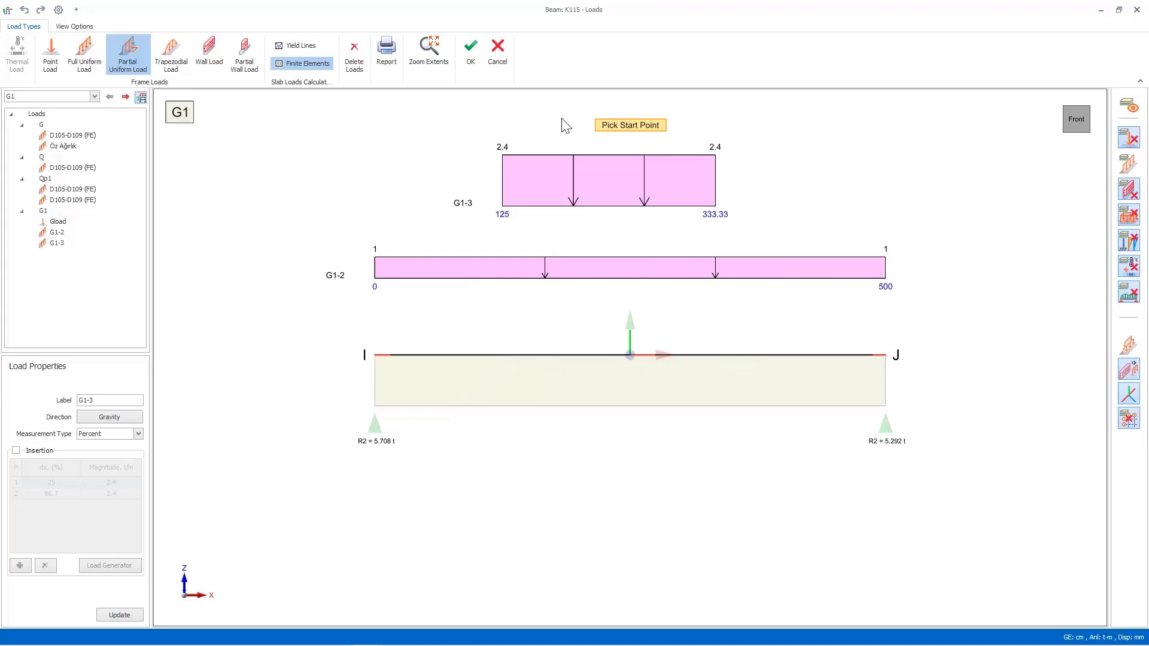
Step: Add a trapezoidal load with manual insertion, with 0 t/m at both ends and 2.4 t/m at 25 % and 75 %
{"action": "left_click", "coordinate": [173, 64]}
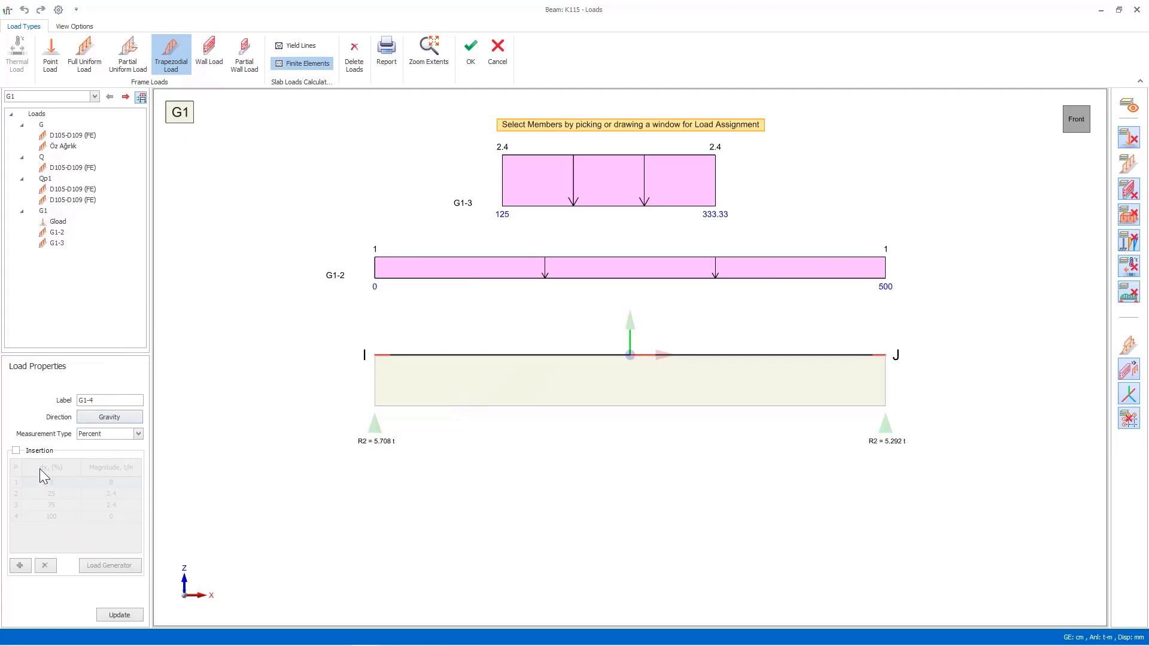
{"action": "left_click", "coordinate": [16, 452]}
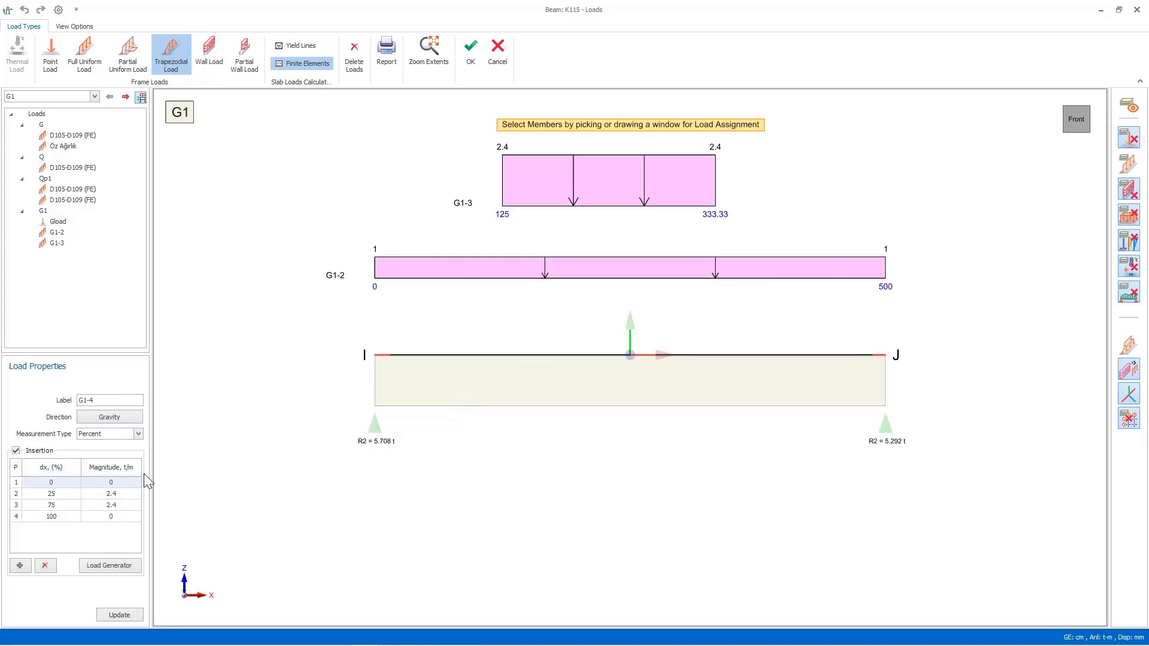
{"action": "left_click", "coordinate": [432, 356]}
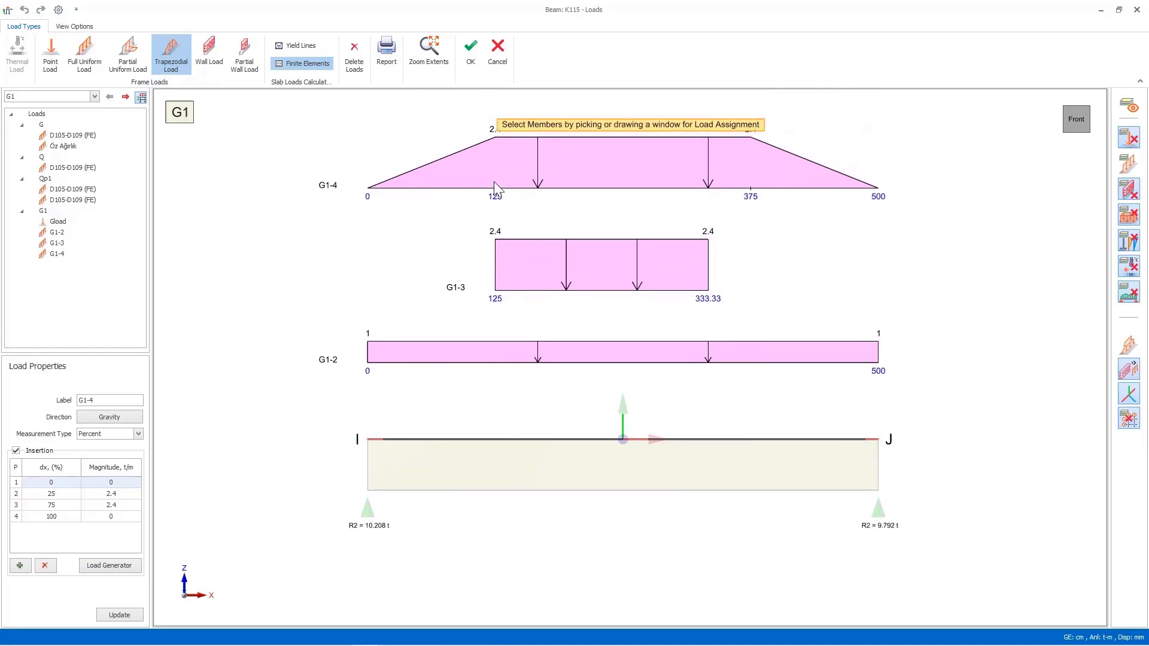
Step: Set the trapezoidal load's magnitude at the 25 % point to 2.8 t/m and update the load
{"action": "left_click", "coordinate": [111, 494]}
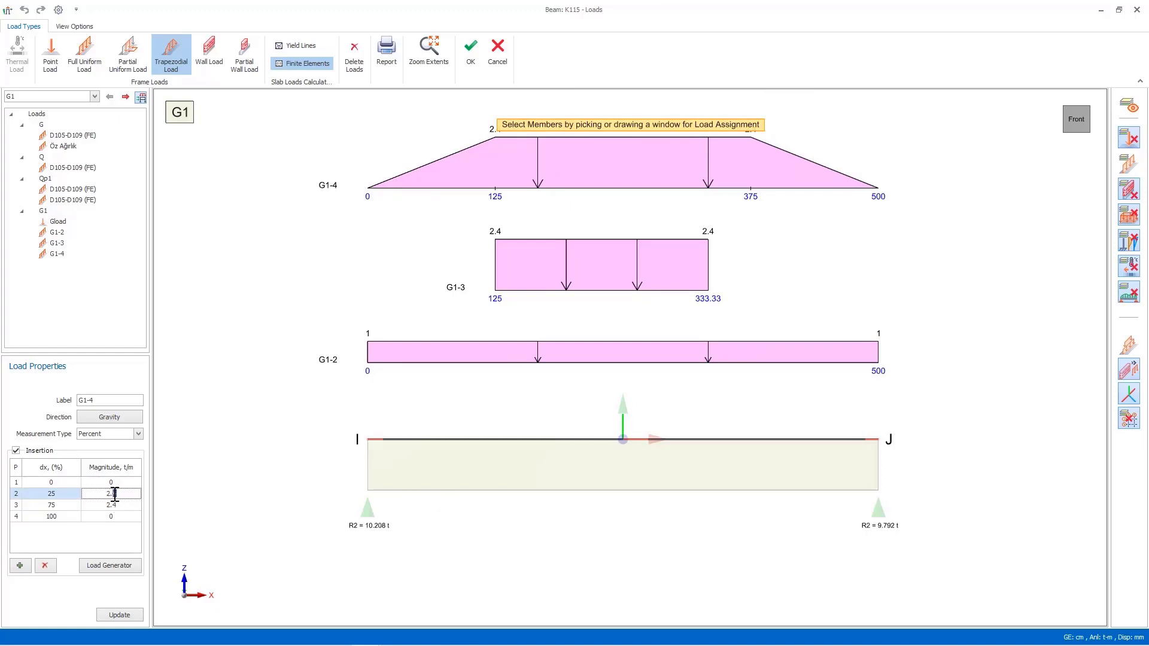
{"action": "left_click_drag", "start_coordinate": [115, 494], "coordinate": [113, 494]}
{"action": "type", "text": "8"}
{"action": "left_click", "coordinate": [126, 615]}
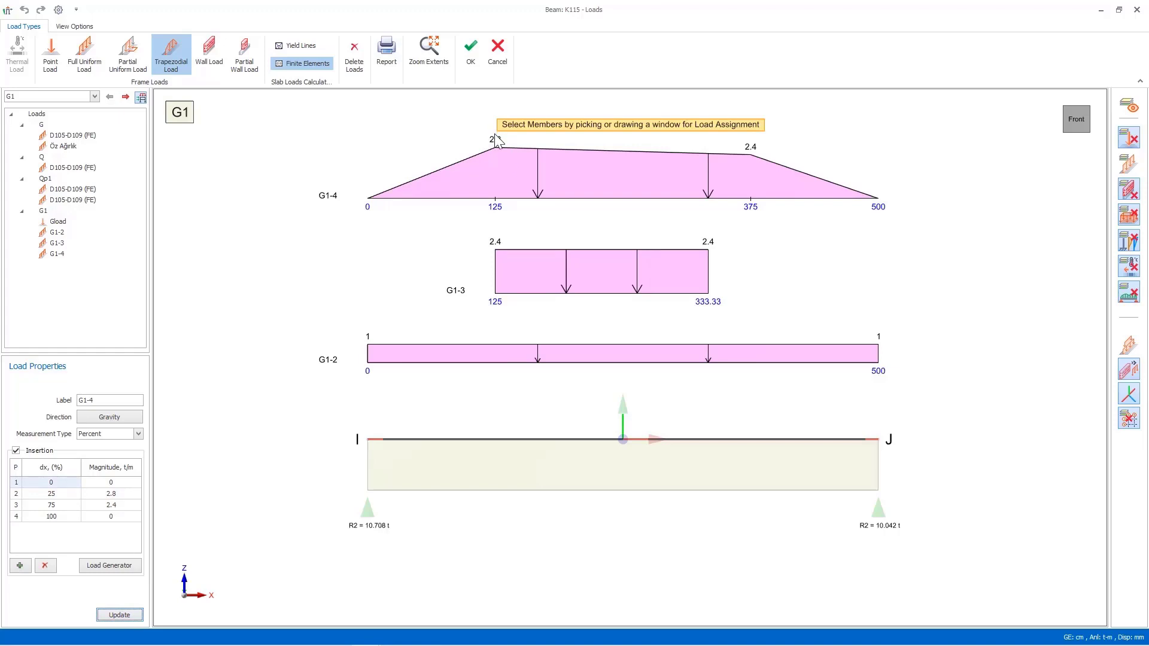
Step: View the predefined load shapes in the Load Generator and close it without applying any
{"action": "left_click", "coordinate": [109, 565]}
{"action": "left_click_drag", "start_coordinate": [95, 414], "coordinate": [114, 409]}
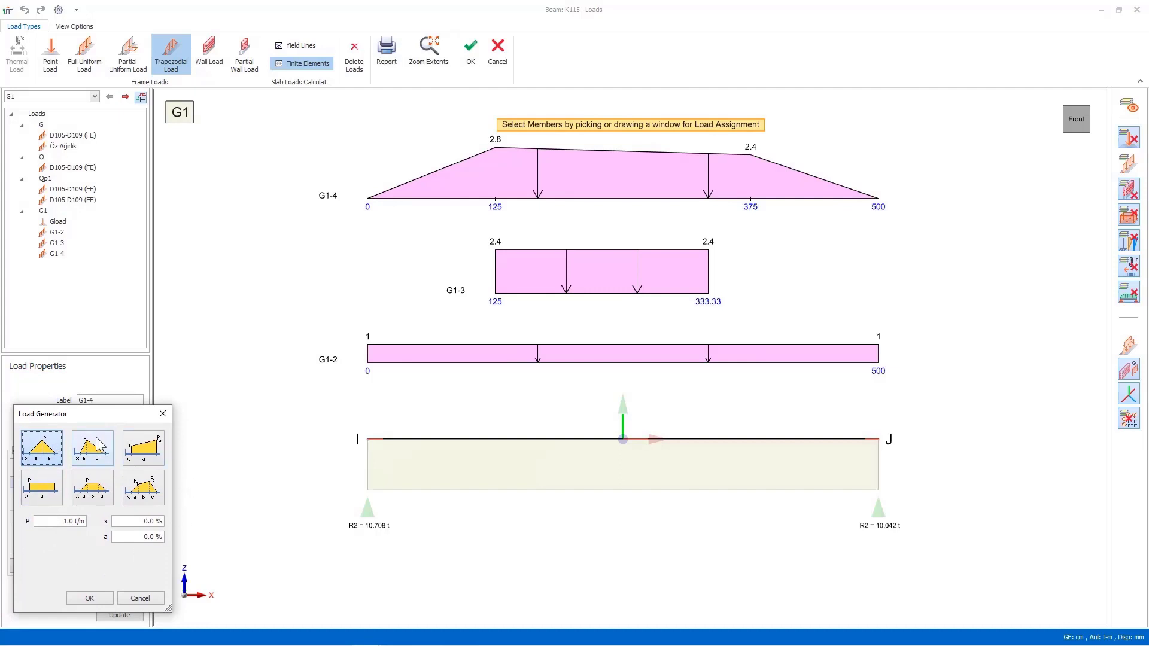
{"action": "left_click", "coordinate": [166, 414]}
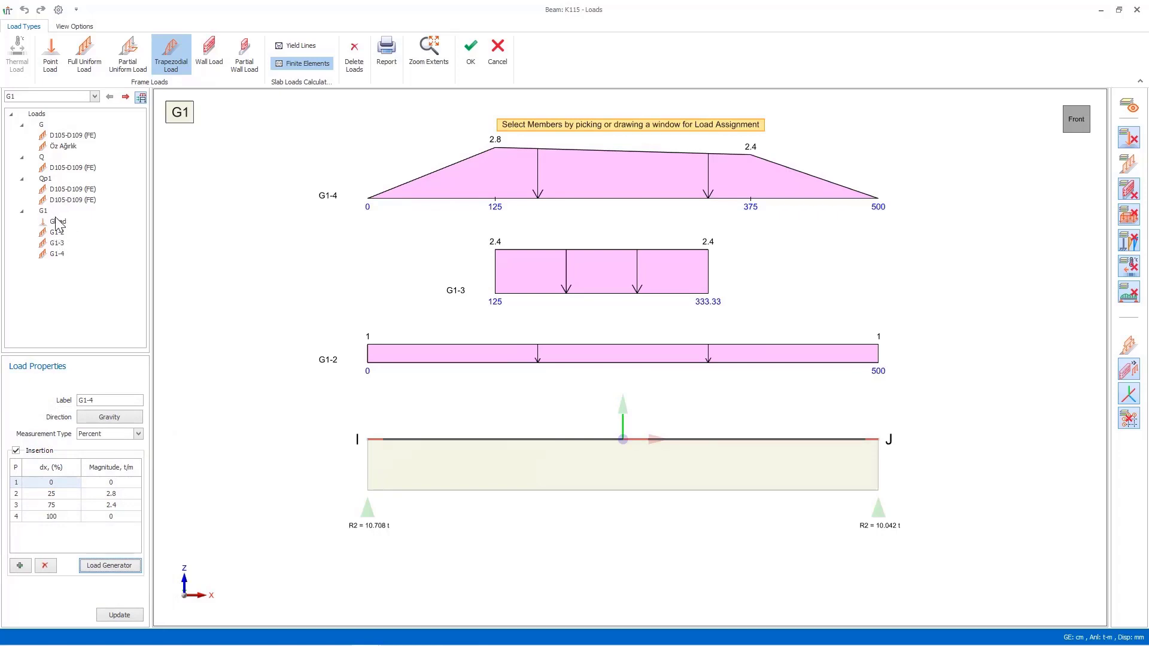
Step: Set both magnitudes of partial uniform load G1-3 to 4 t/m and update the load
{"action": "left_click", "coordinate": [61, 244]}
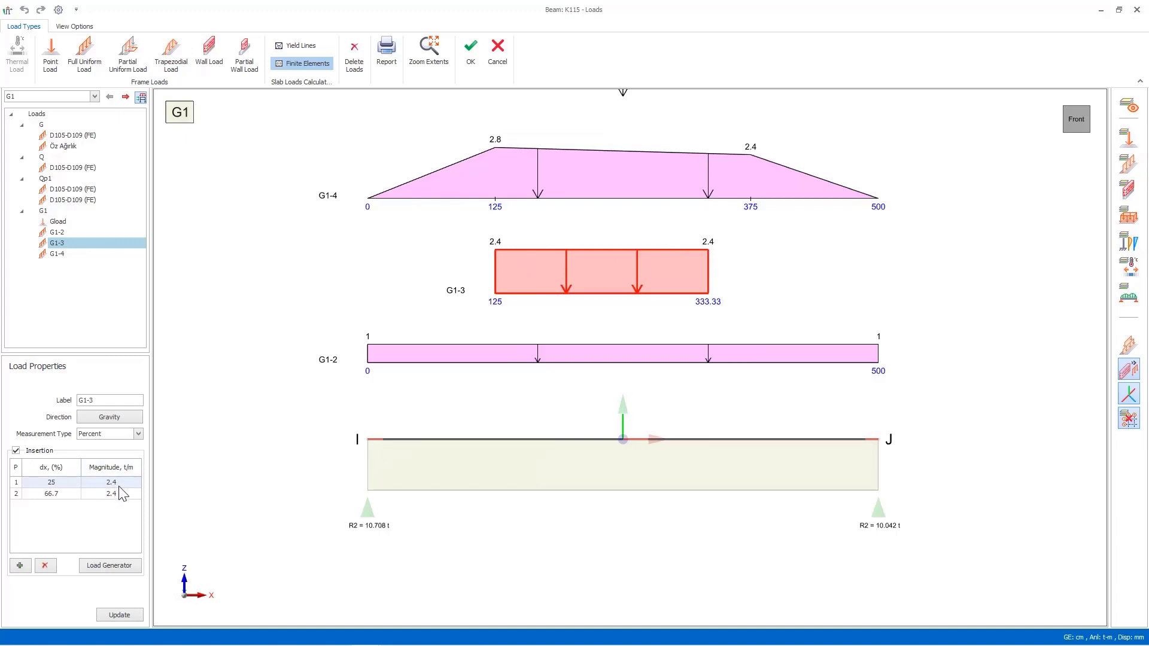
{"action": "left_click", "coordinate": [117, 484]}
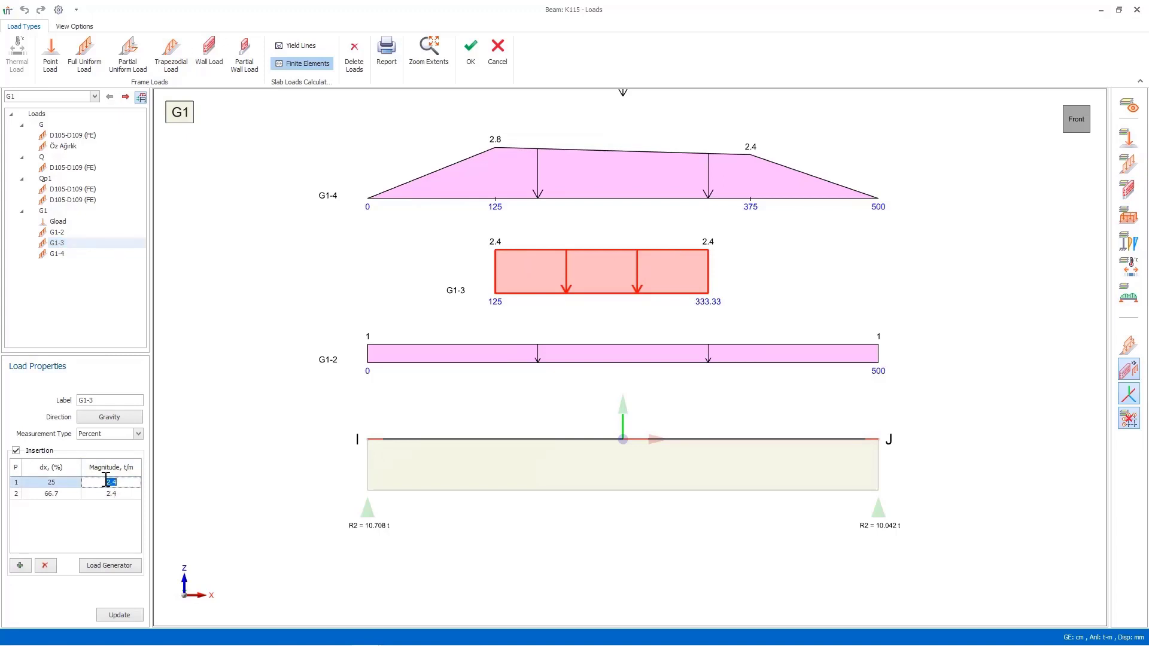
{"action": "type", "text": "4"}
{"action": "left_click", "coordinate": [123, 494]}
{"action": "type", "text": "4."}
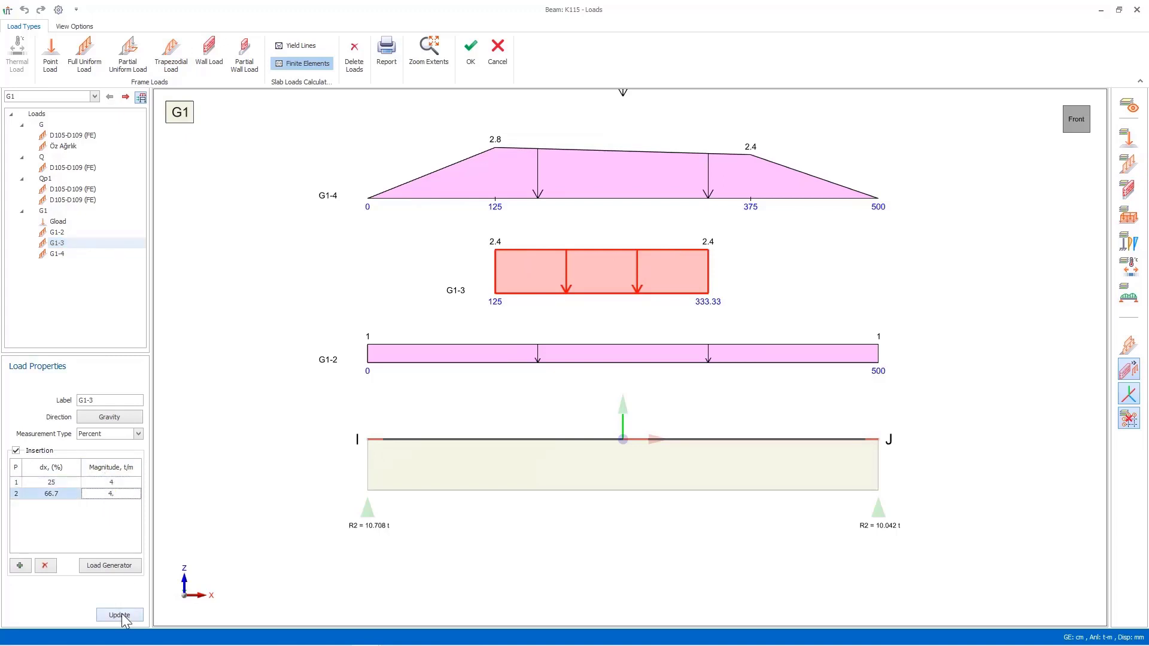
{"action": "left_click", "coordinate": [121, 616]}
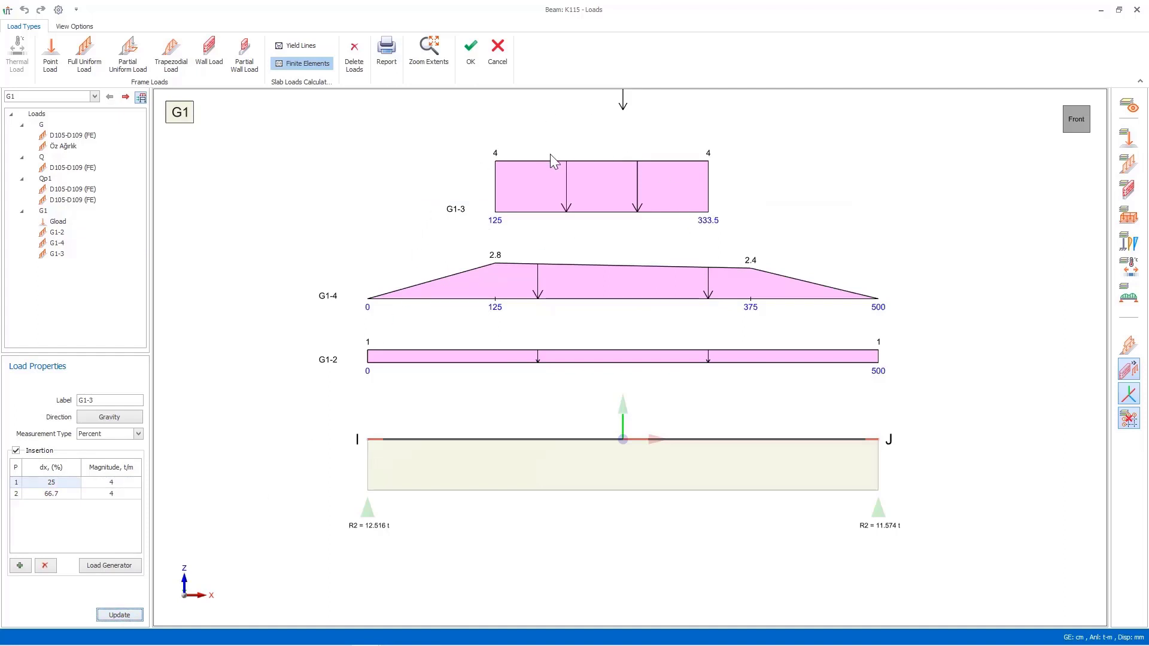
Step: Start a wall load in load case G using the 10 cm Tuğla Duvar wall from the wall load library
{"action": "left_click", "coordinate": [76, 97]}
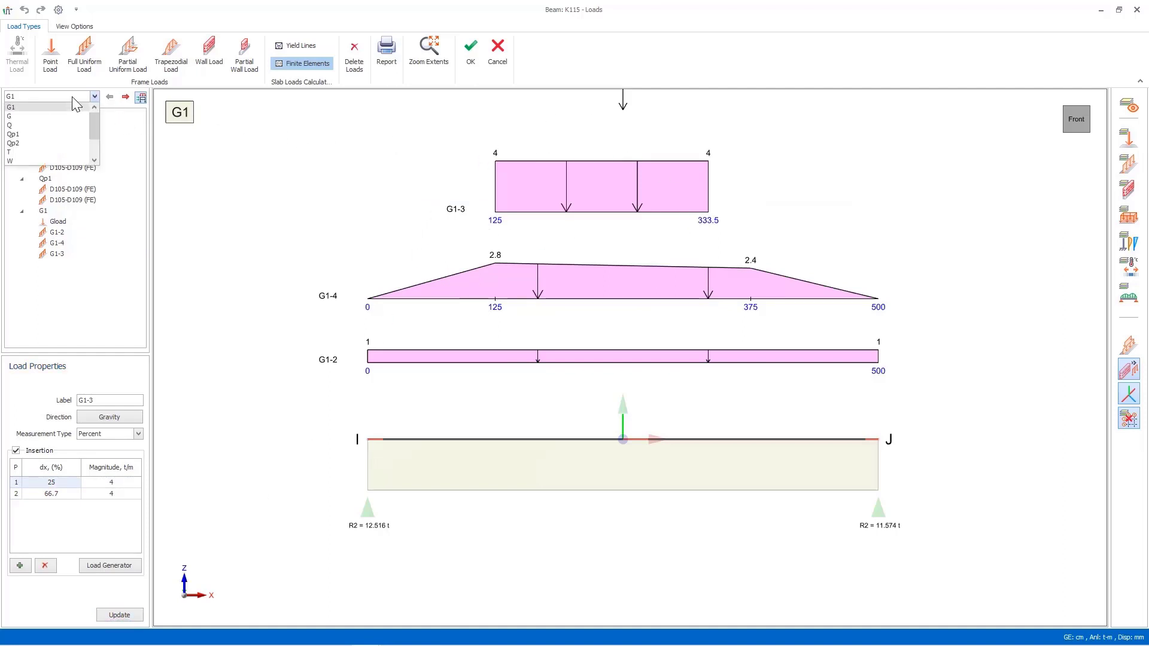
{"action": "left_click", "coordinate": [60, 116]}
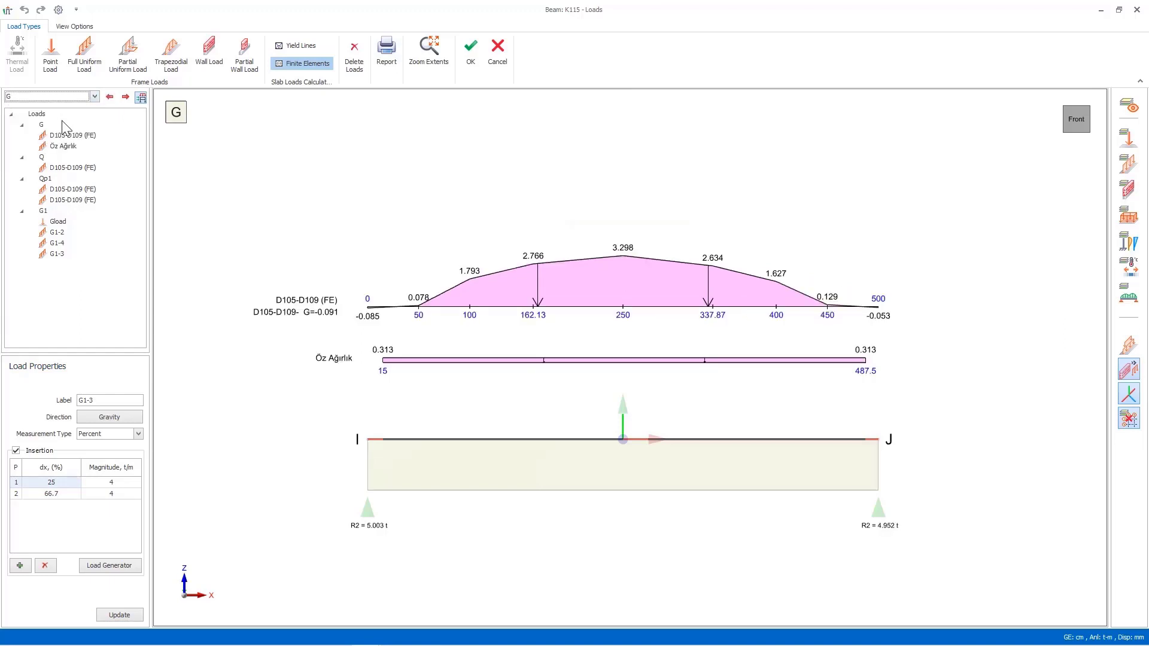
{"action": "left_click", "coordinate": [204, 59]}
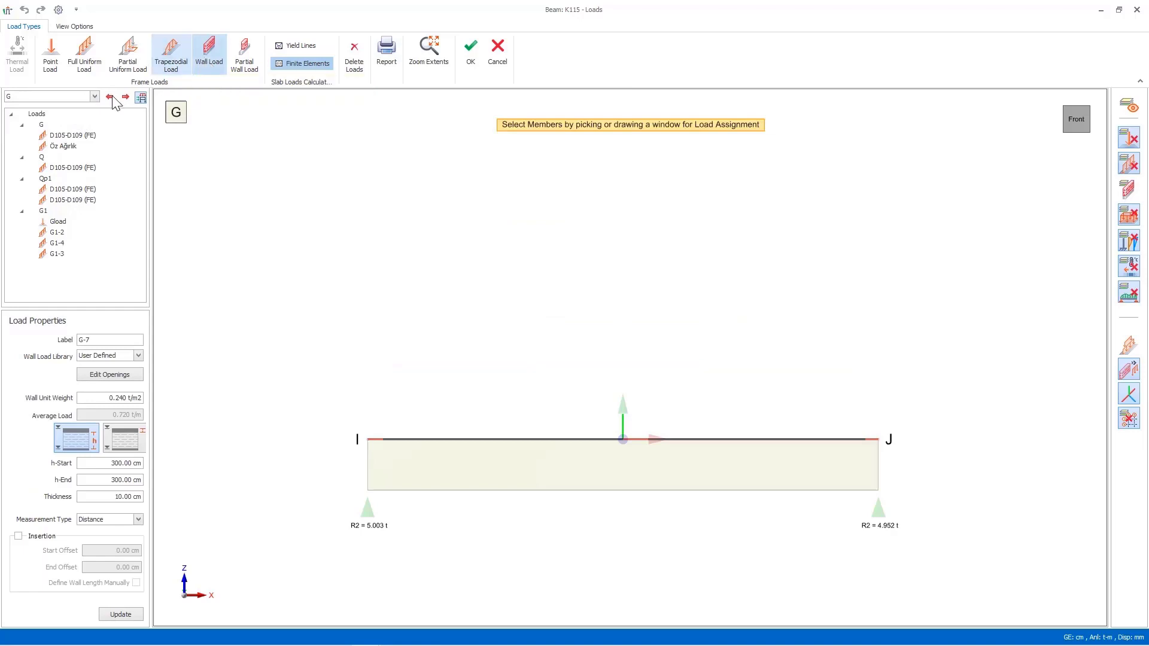
{"action": "left_click", "coordinate": [90, 97]}
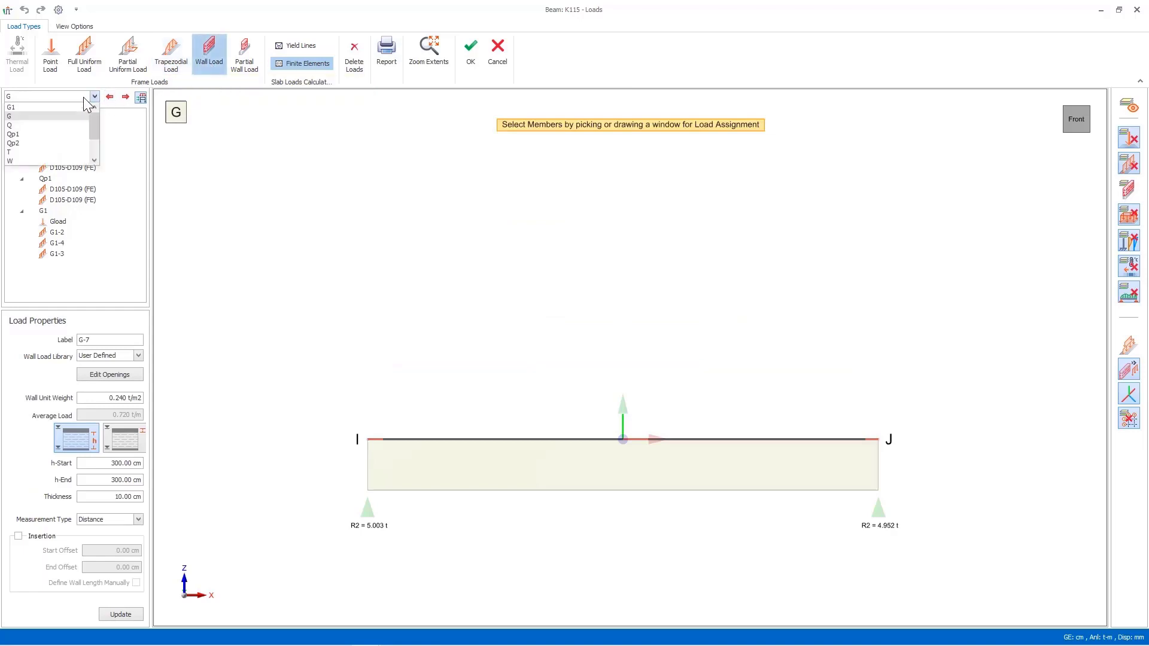
{"action": "left_click", "coordinate": [59, 105]}
{"action": "left_click", "coordinate": [118, 359]}
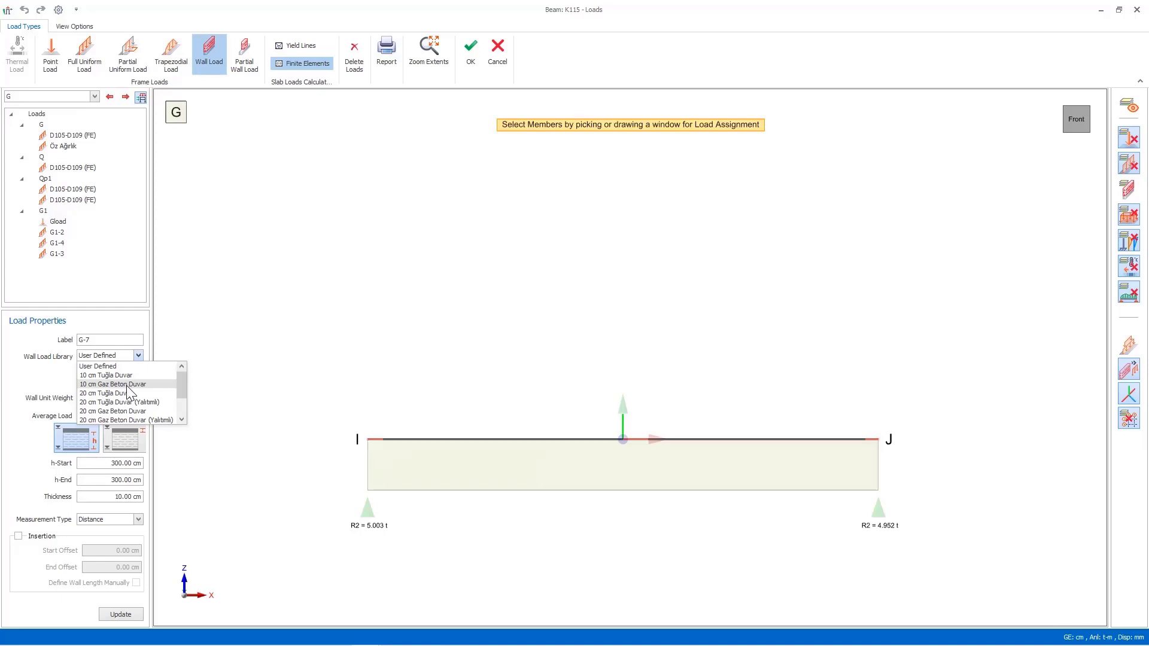
{"action": "left_click", "coordinate": [126, 375]}
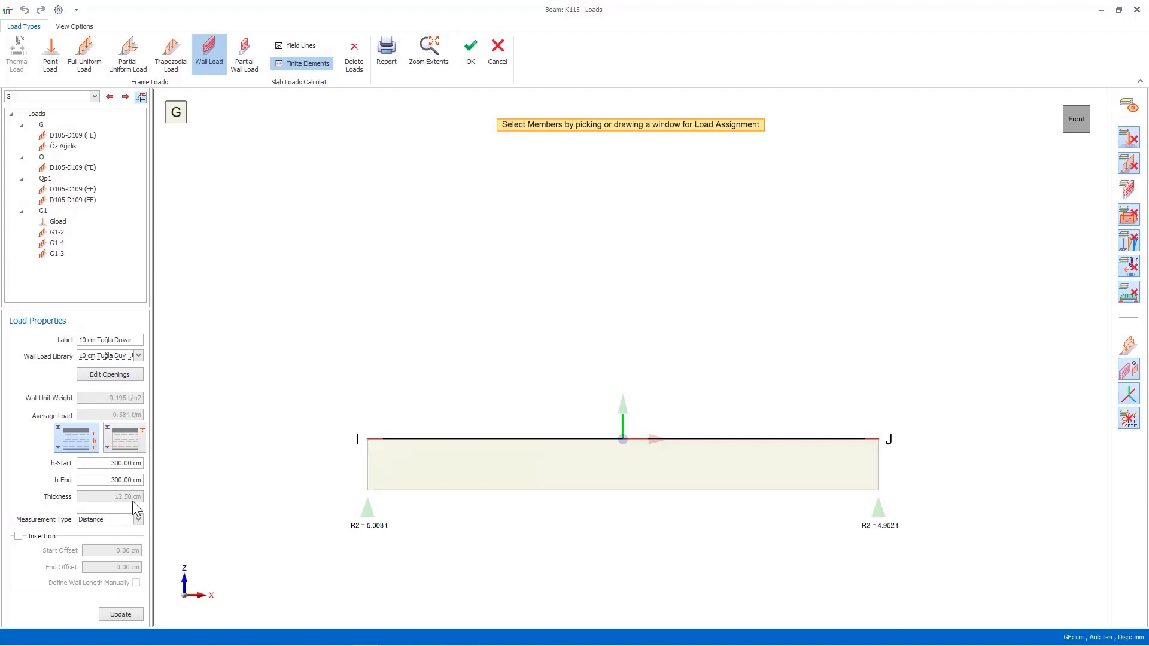
Step: Switch the wall load library to User Defined to examine its editable properties, and return it to 10 cm Tuğla Duvar
{"action": "left_click", "coordinate": [114, 356]}
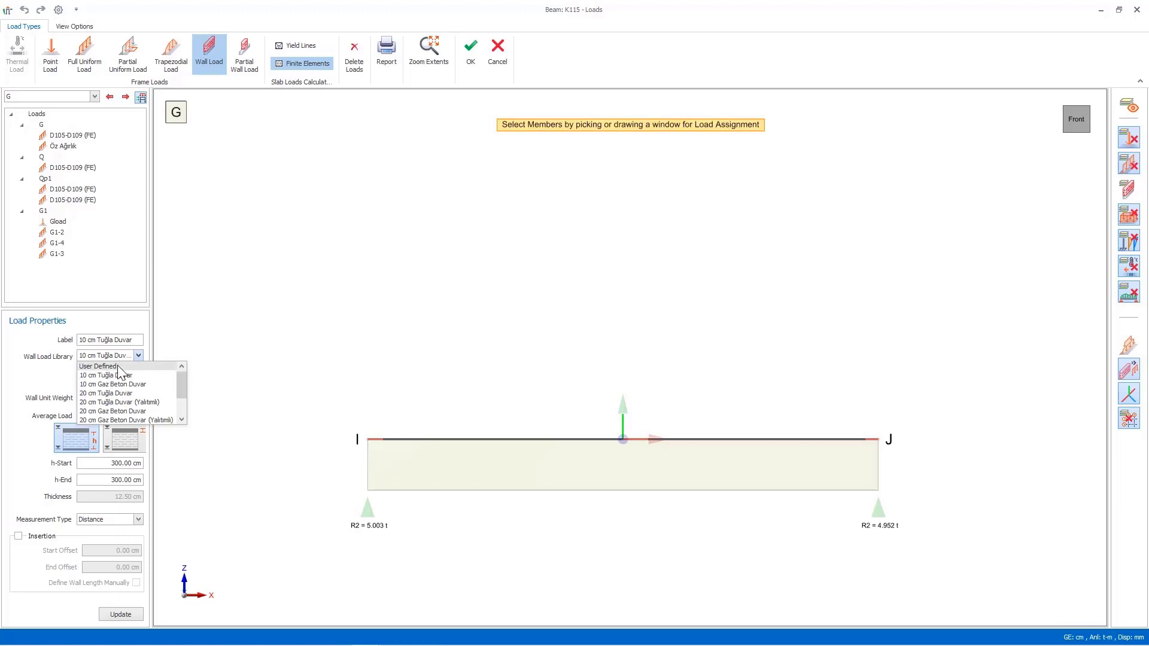
{"action": "left_click", "coordinate": [118, 367]}
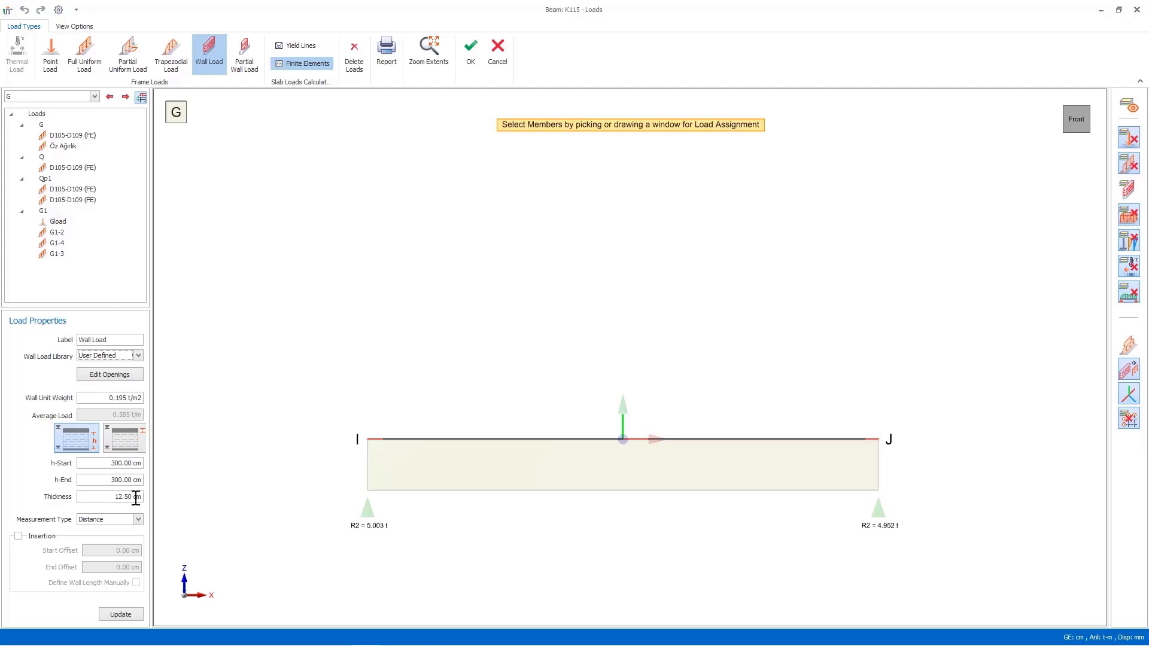
{"action": "left_click", "coordinate": [115, 354]}
{"action": "left_click", "coordinate": [119, 375]}
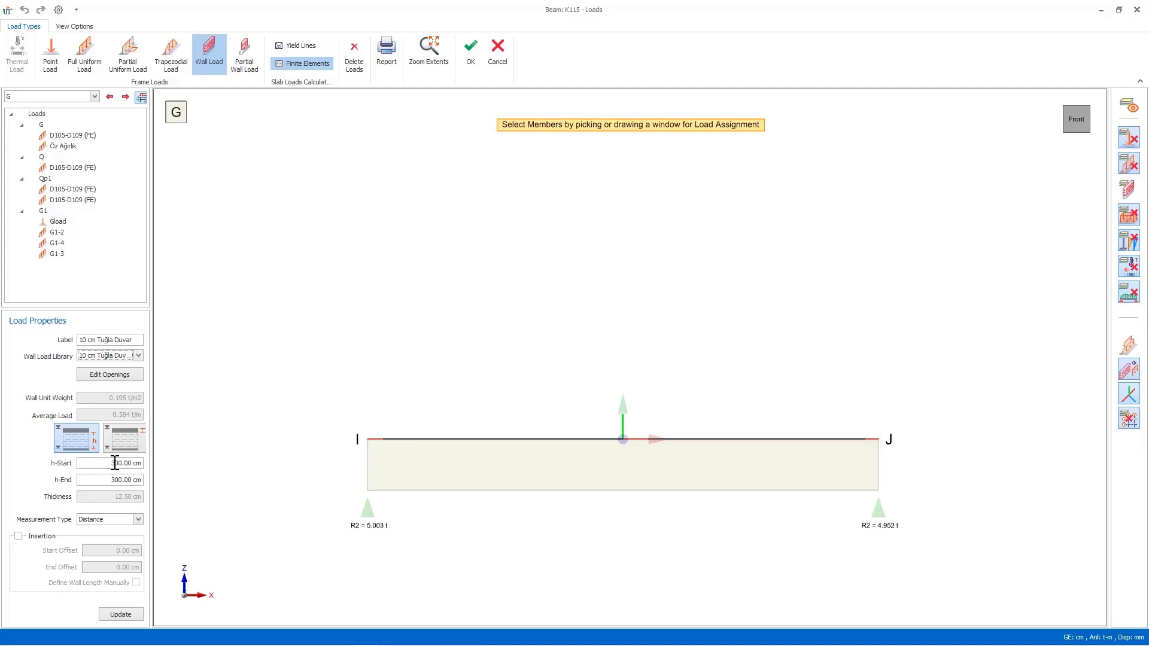
Step: Define the wall height by the d-Start and d-End distances, and accept the beam's loads
{"action": "left_click", "coordinate": [131, 438]}
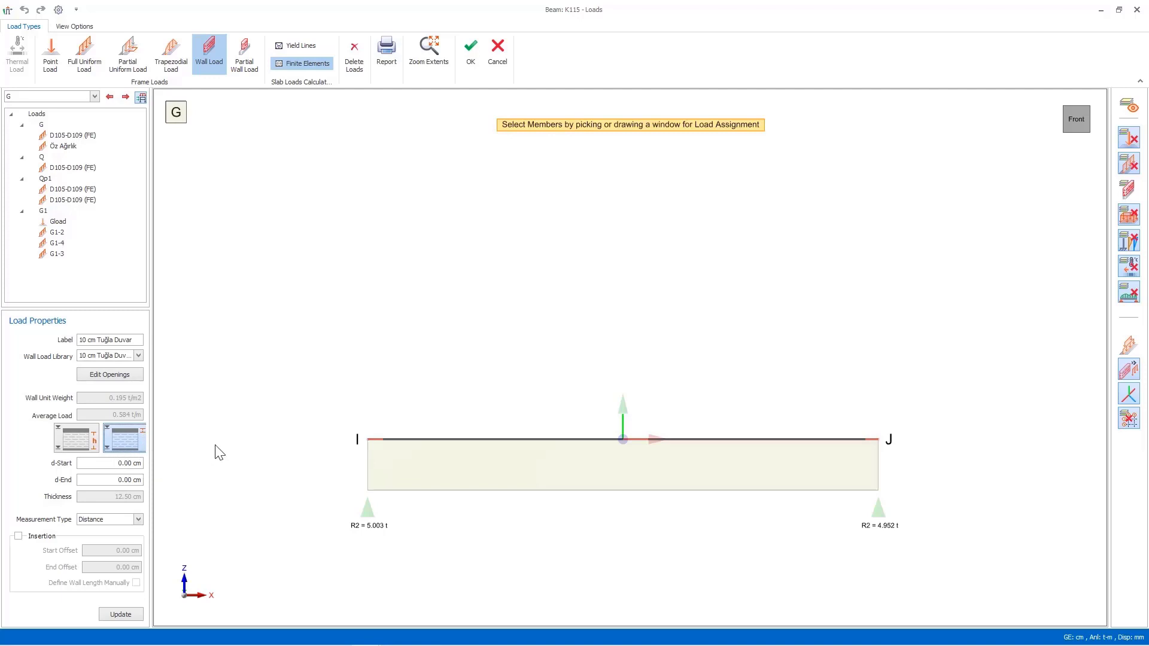
{"action": "left_click", "coordinate": [469, 61]}
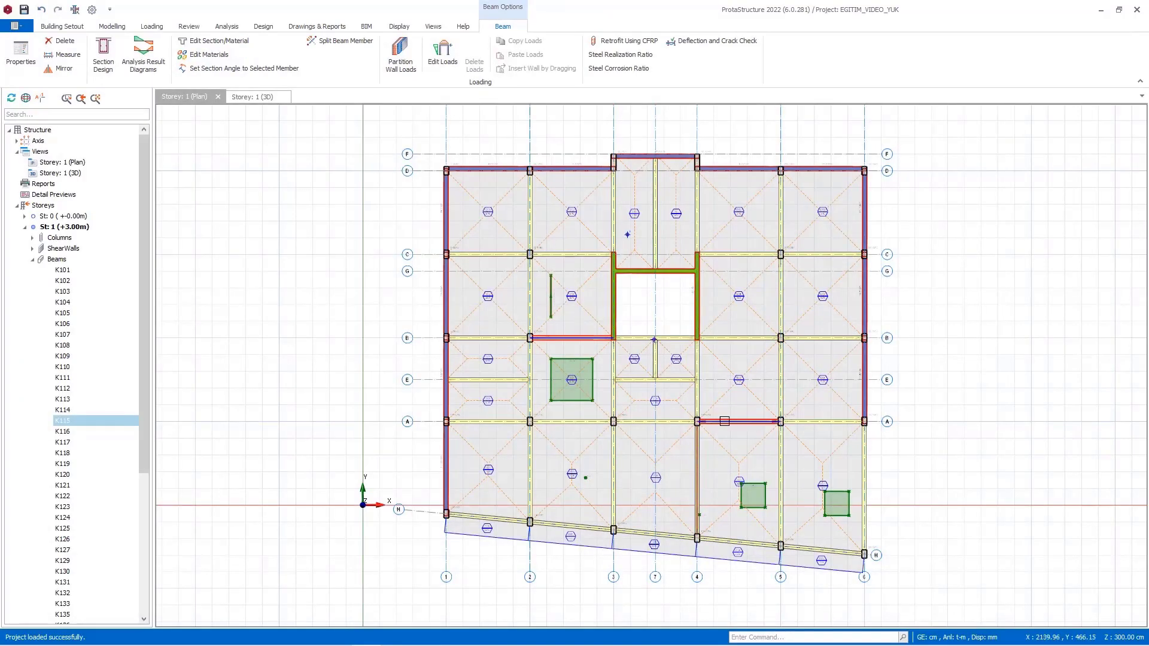
Step: Open a 3D view of the building model from the structure's views
{"action": "left_click", "coordinate": [40, 151]}
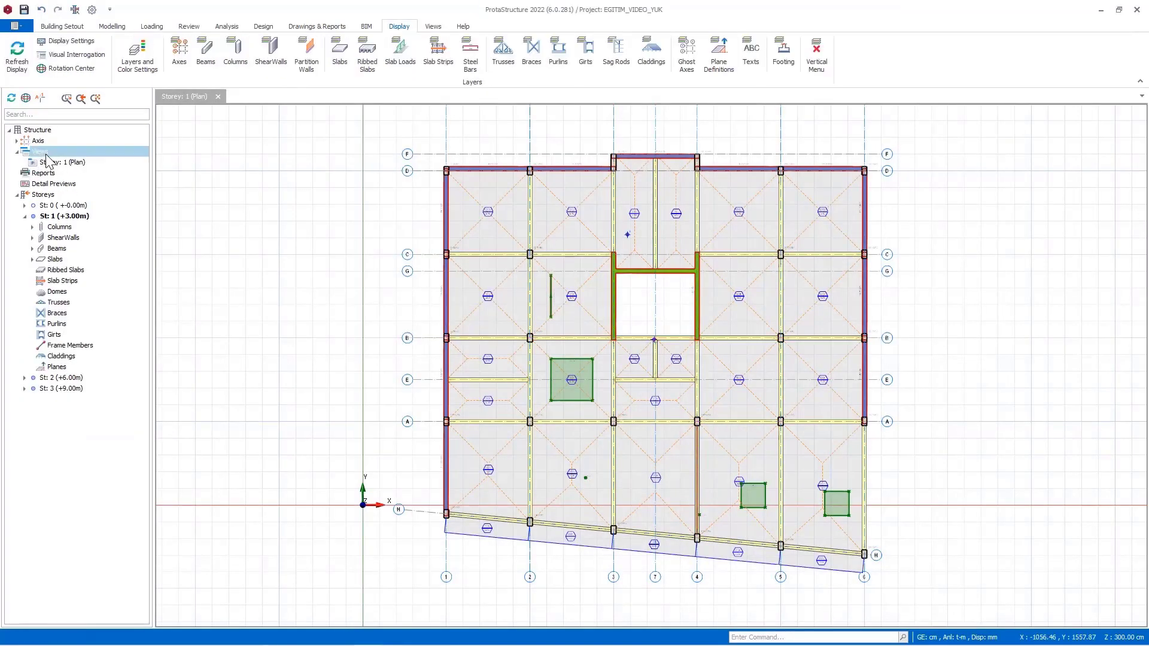
{"action": "right_click", "coordinate": [41, 152]}
{"action": "left_click", "coordinate": [66, 179]}
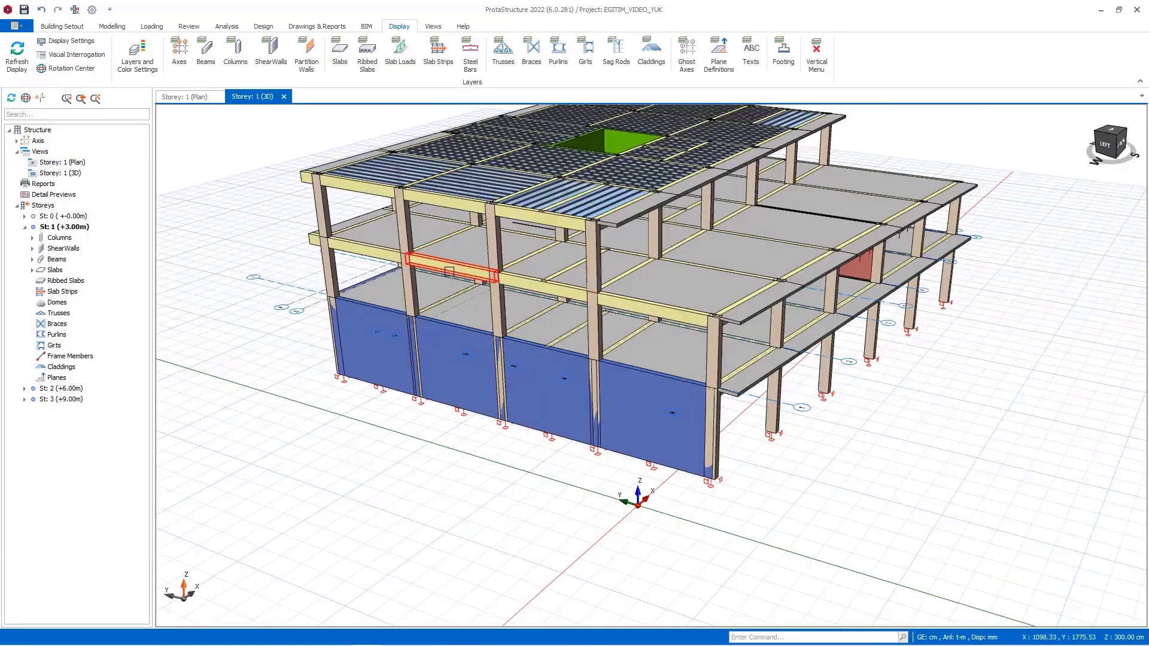
Step: Assign a 20 cm Tuğla Duvar wall load with 250 cm h-Start and h-End to Storey 2 beam K203 in case G
{"action": "left_click", "coordinate": [473, 263]}
{"action": "right_click", "coordinate": [449, 266]}
{"action": "left_click", "coordinate": [484, 353]}
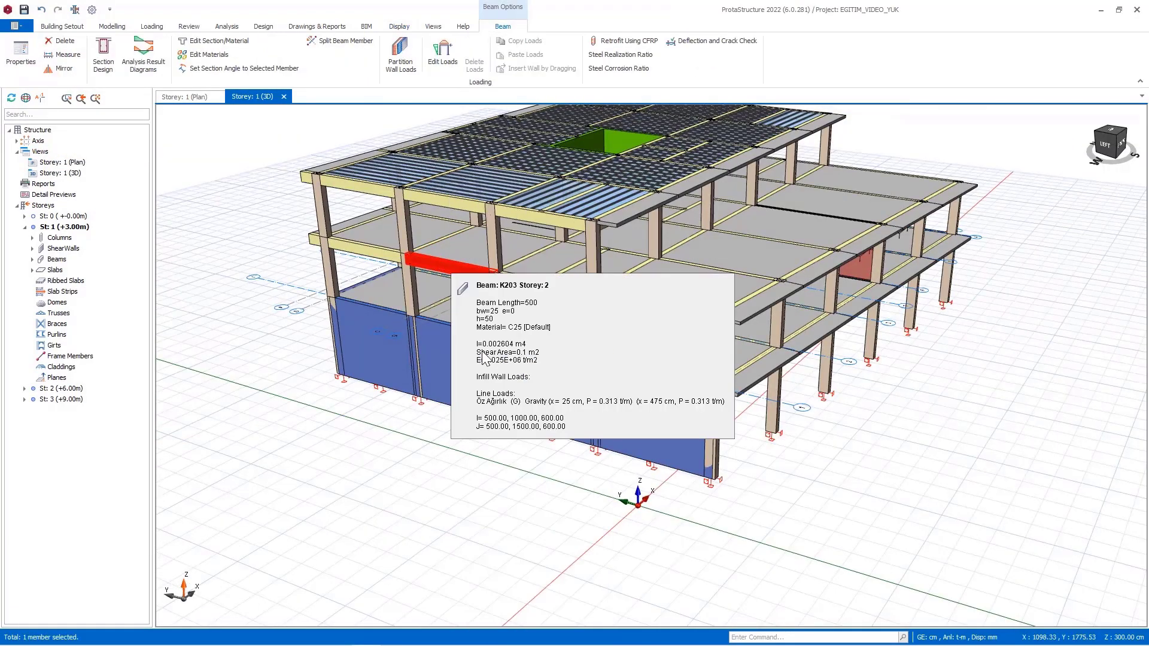
{"action": "left_click", "coordinate": [60, 92]}
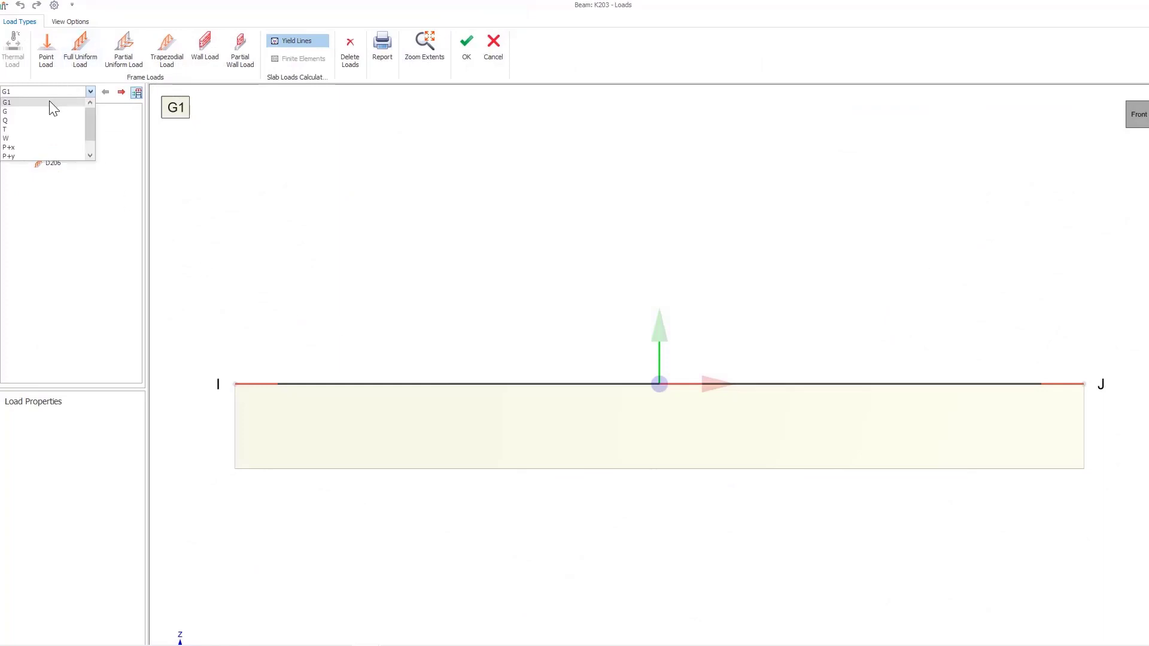
{"action": "left_click", "coordinate": [45, 115]}
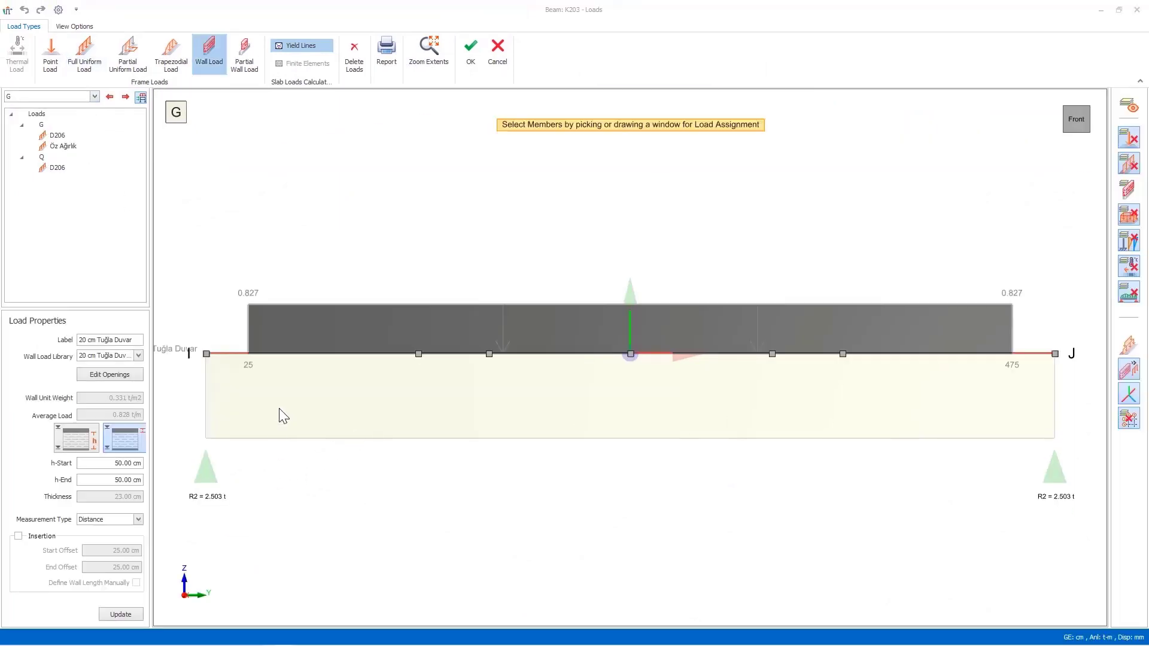
{"action": "left_click", "coordinate": [58, 441]}
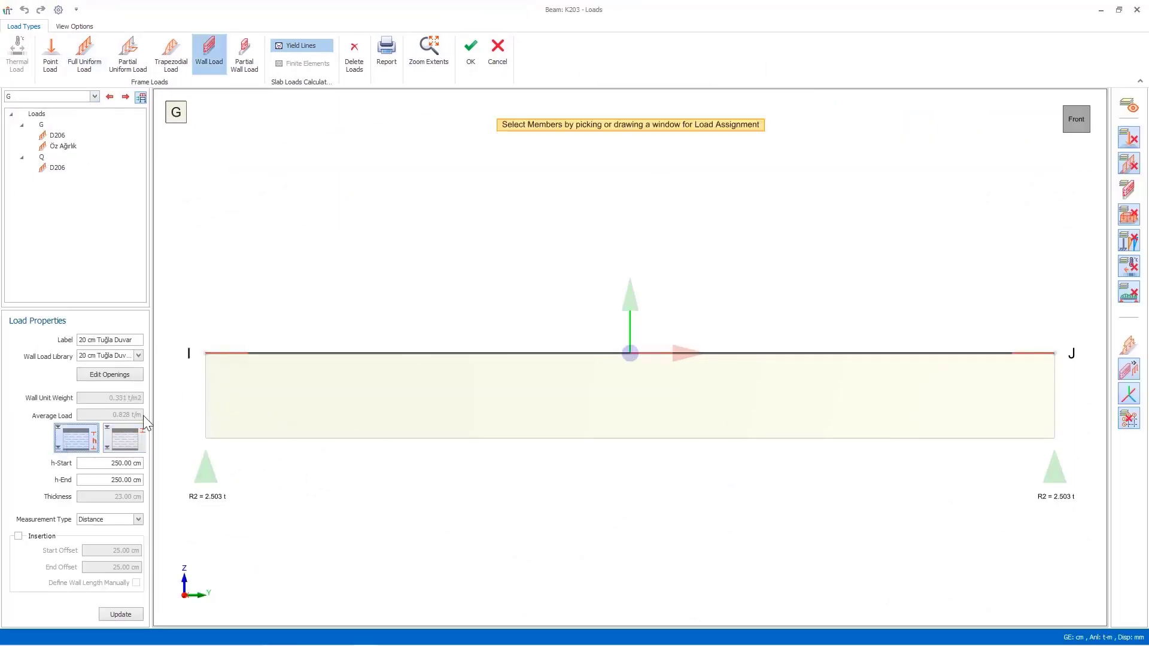
{"action": "left_click", "coordinate": [380, 359]}
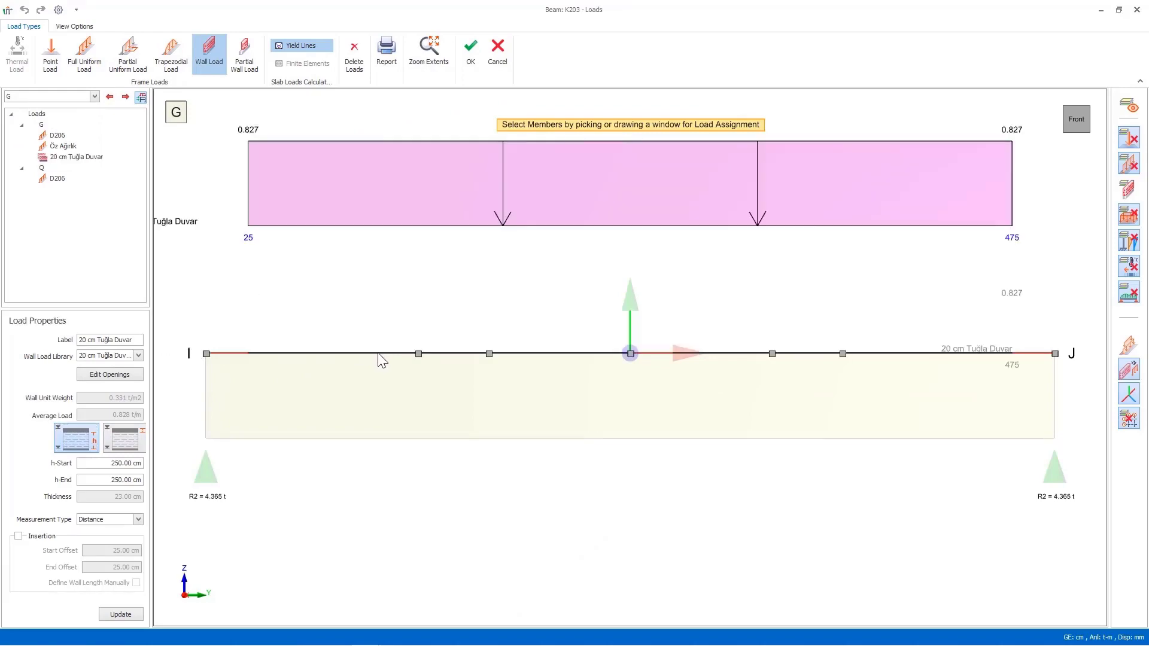
{"action": "left_click", "coordinate": [472, 58]}
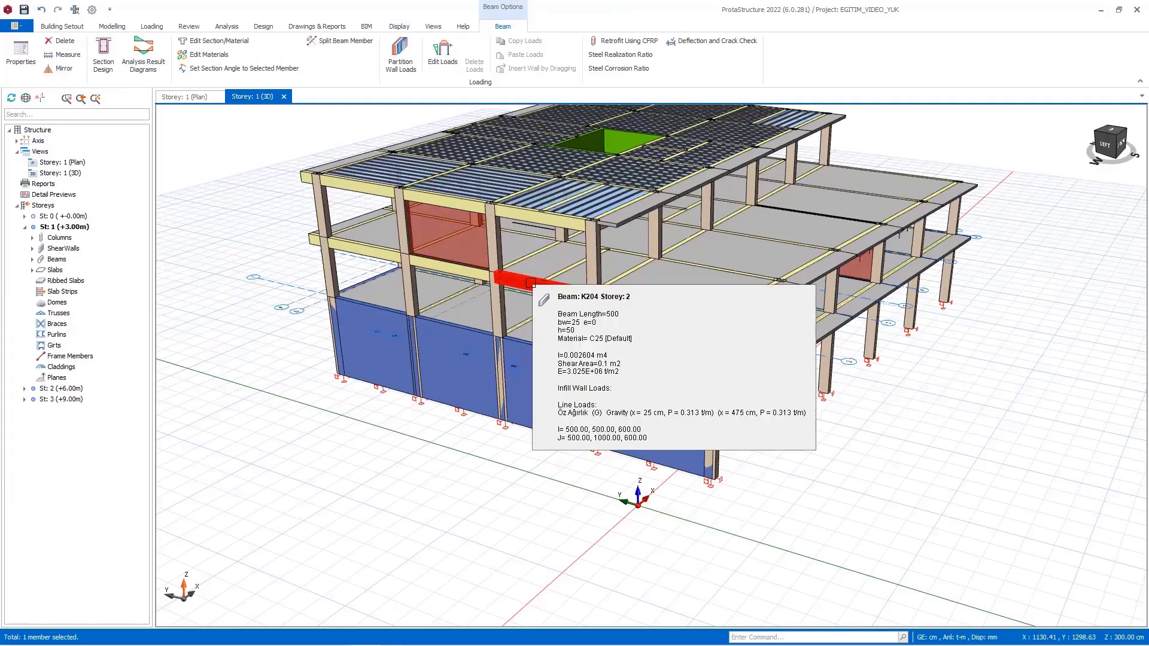
Step: Assign a 20 cm Tuğla Duvar wall load with 50 cm d-Start and d-End to Storey 2 beam K204 in case G
{"action": "right_click", "coordinate": [531, 283]}
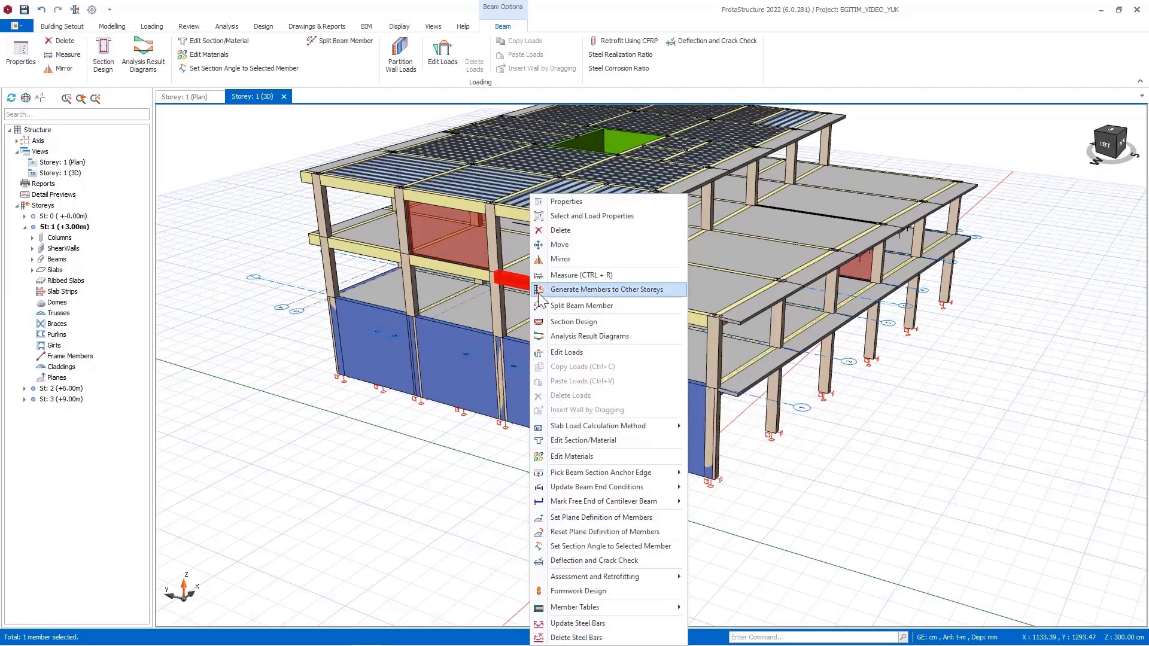
{"action": "left_click", "coordinate": [564, 353]}
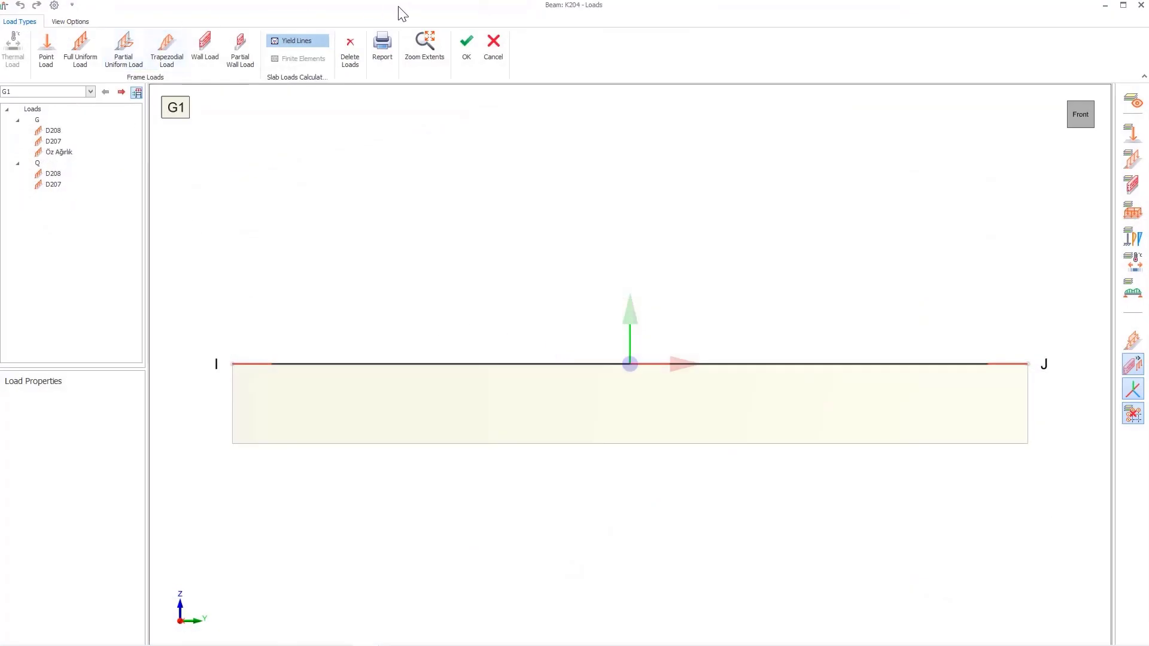
{"action": "left_click", "coordinate": [72, 93]}
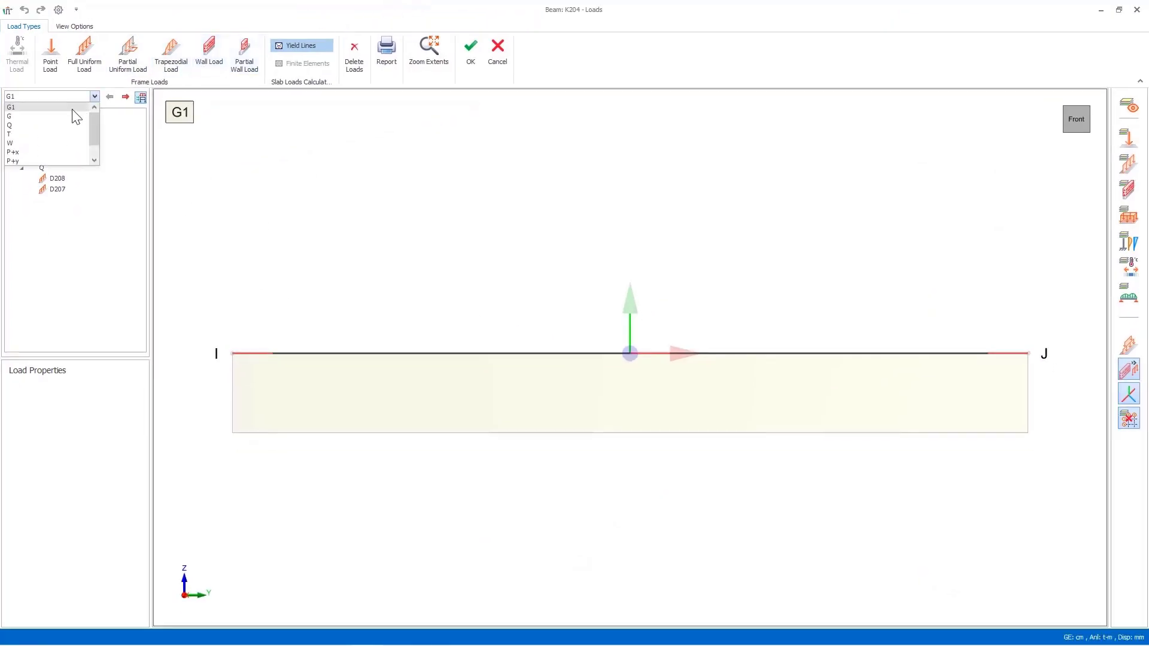
{"action": "left_click", "coordinate": [71, 116]}
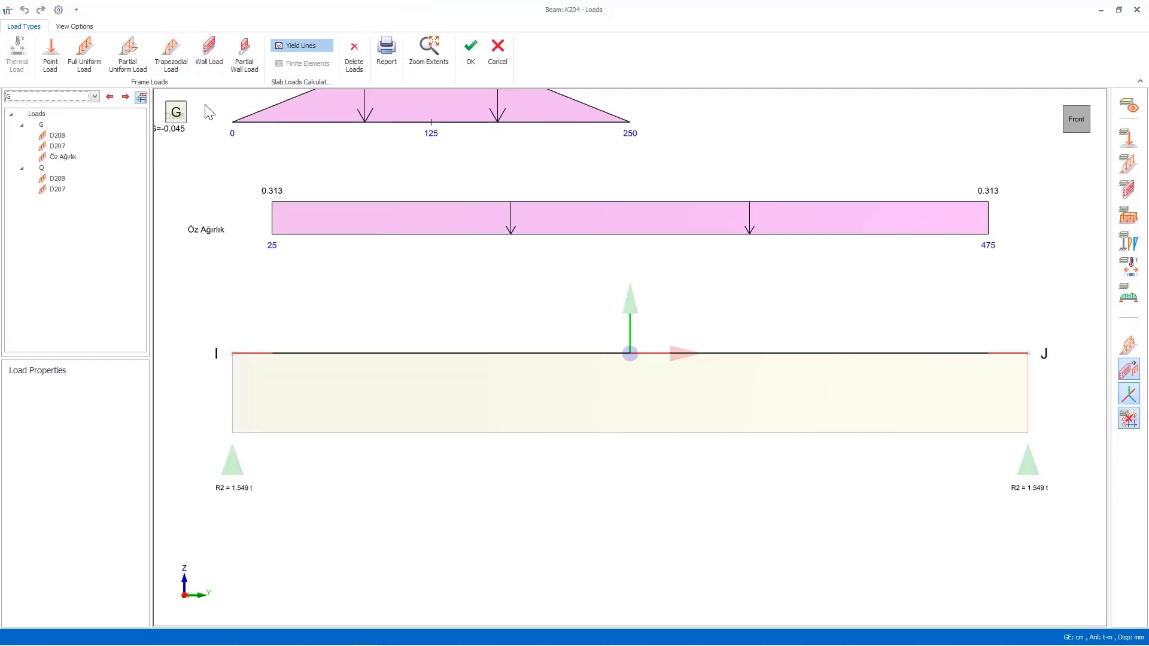
{"action": "left_click", "coordinate": [209, 52]}
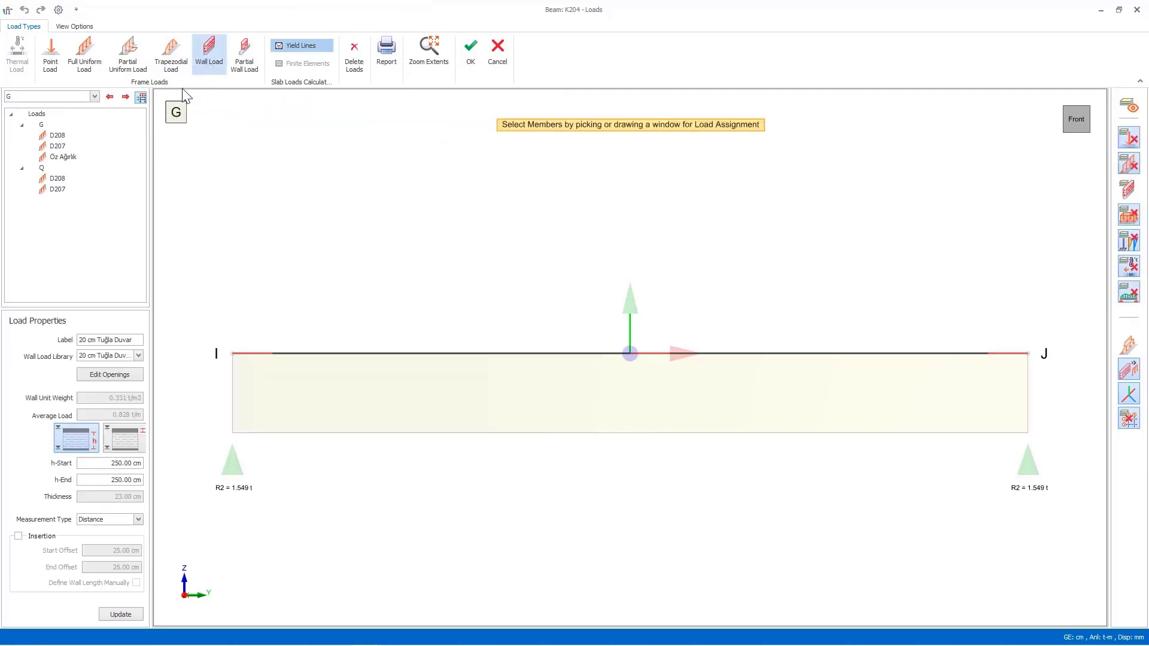
{"action": "left_click", "coordinate": [122, 444]}
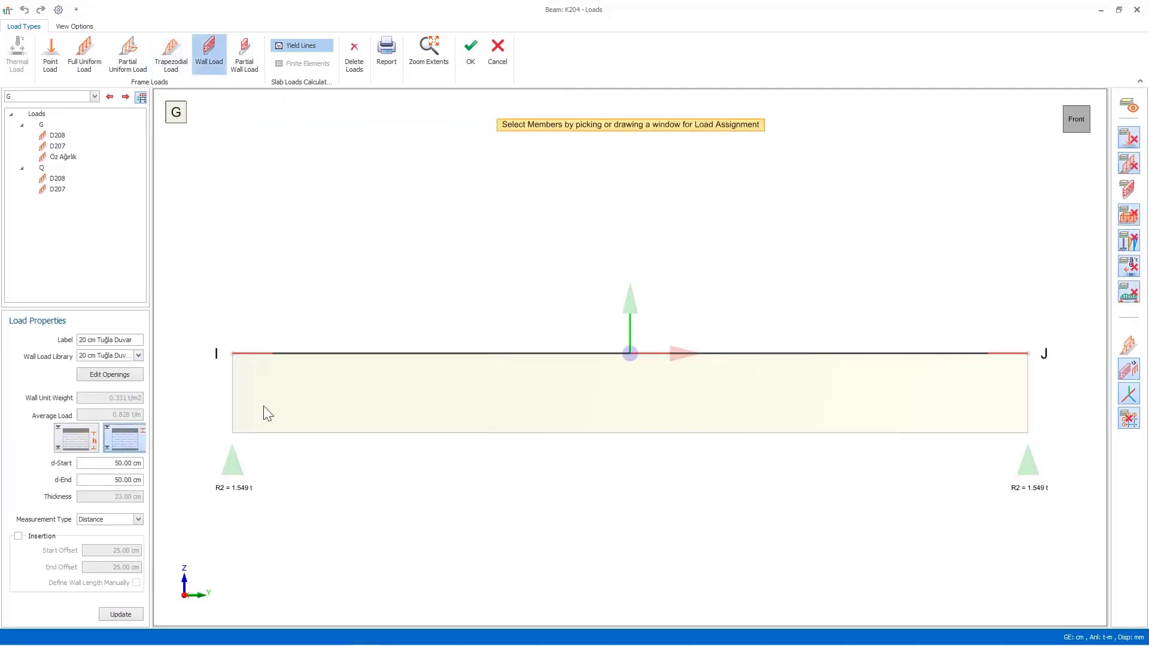
{"action": "left_click", "coordinate": [342, 367]}
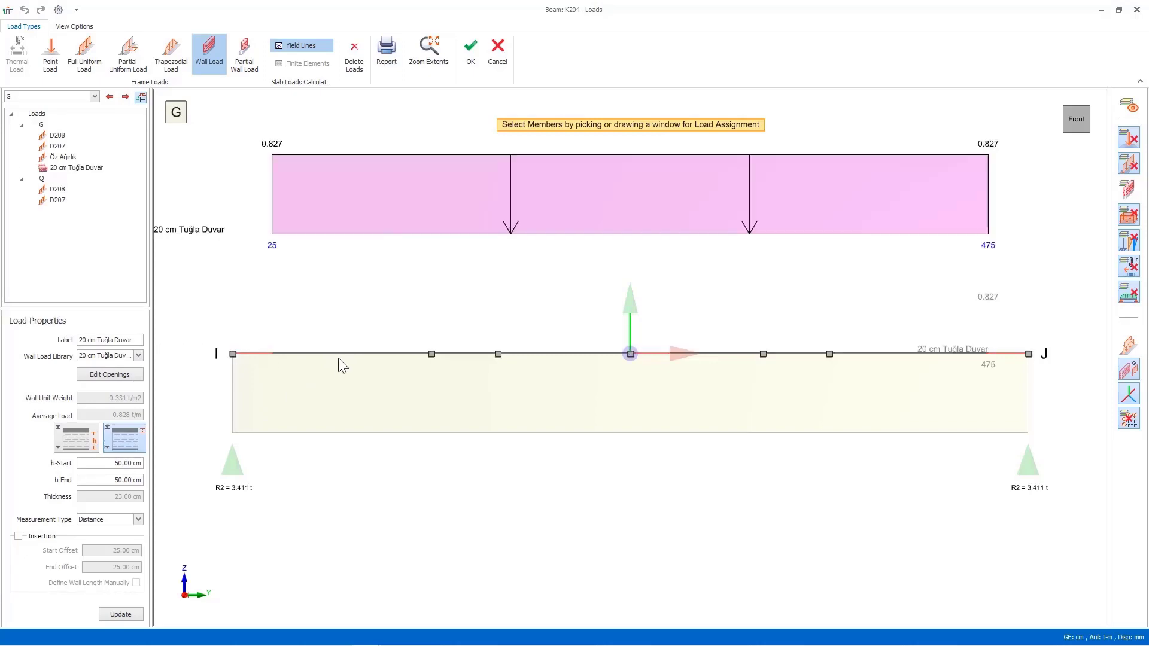
{"action": "left_click", "coordinate": [473, 63]}
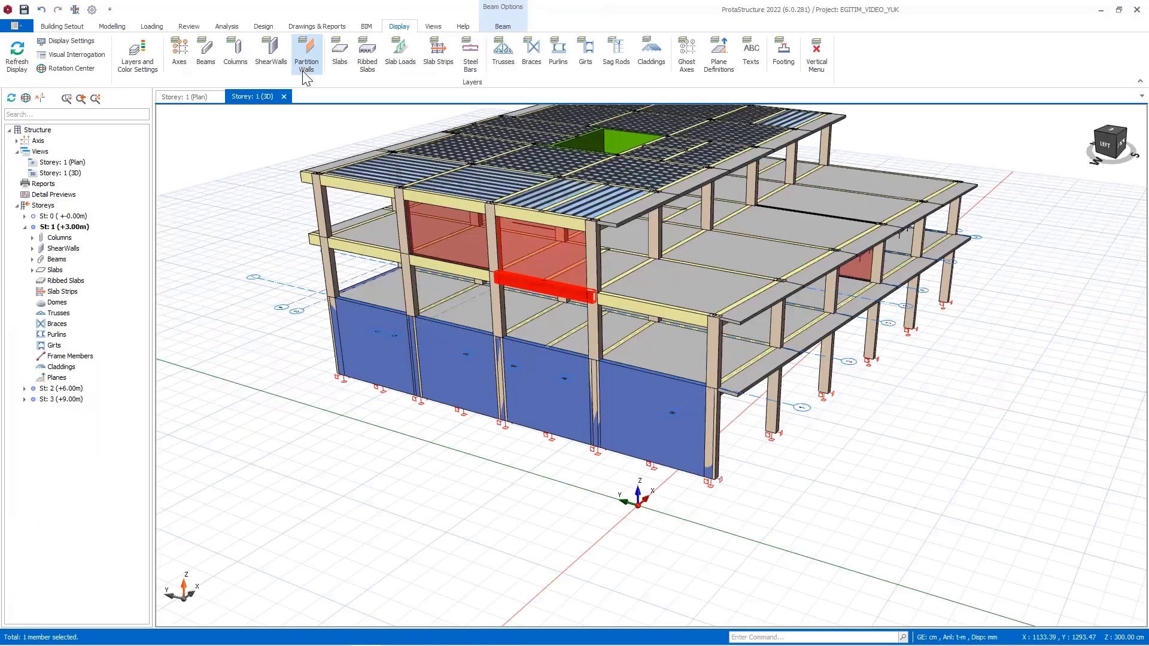
Step: Set the height of Storey 3 to 400 cm in the storey definitions and accept the change
{"action": "left_click", "coordinate": [61, 26]}
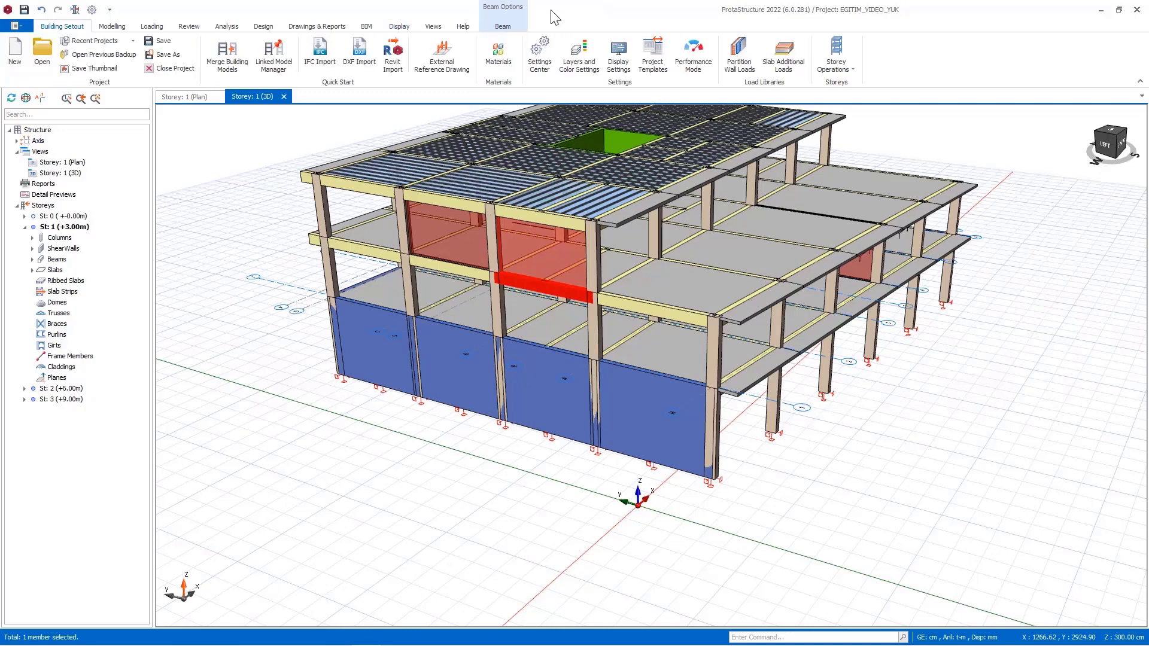
{"action": "left_click", "coordinate": [835, 57]}
{"action": "left_click", "coordinate": [853, 207]}
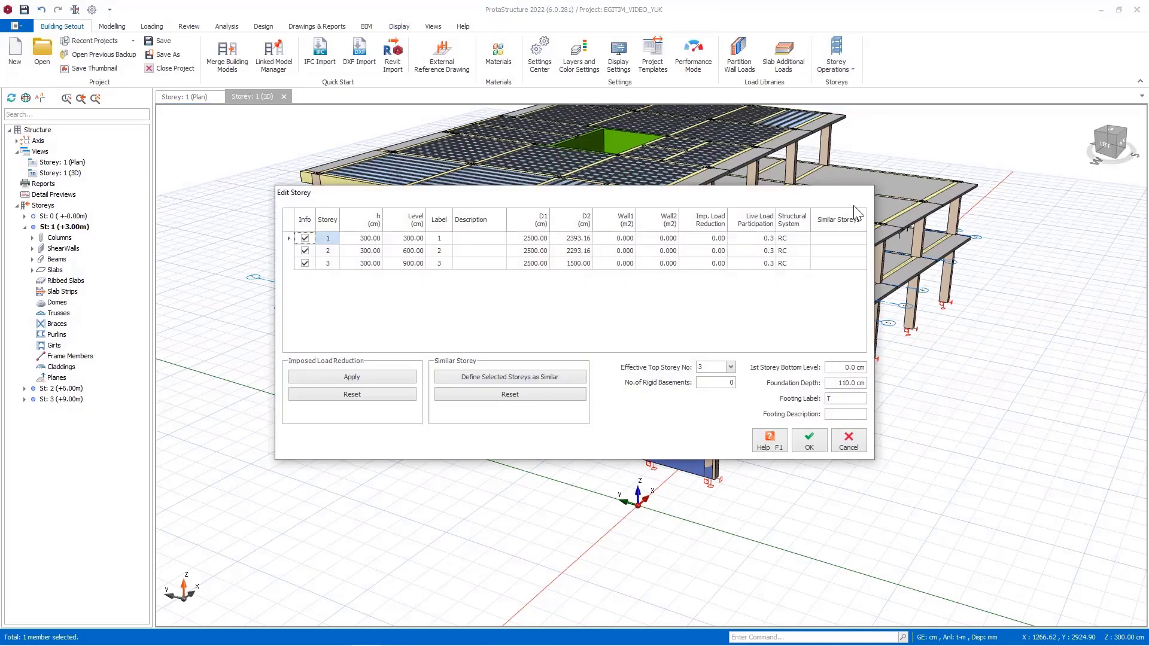
{"action": "mouse_move", "coordinate": [452, 202]}
{"action": "left_mouse_down"}
{"action": "mouse_move", "coordinate": [519, 277]}
{"action": "mouse_move", "coordinate": [472, 192]}
{"action": "left_mouse_up"}
{"action": "left_click", "coordinate": [381, 253]}
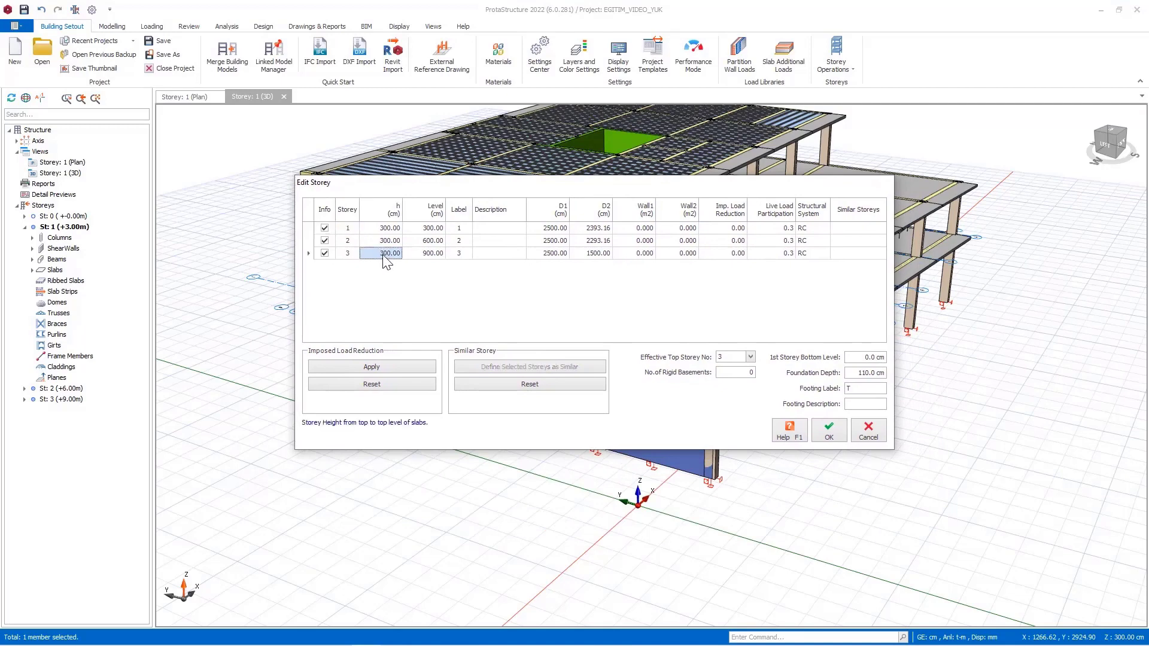
{"action": "left_click", "coordinate": [379, 254]}
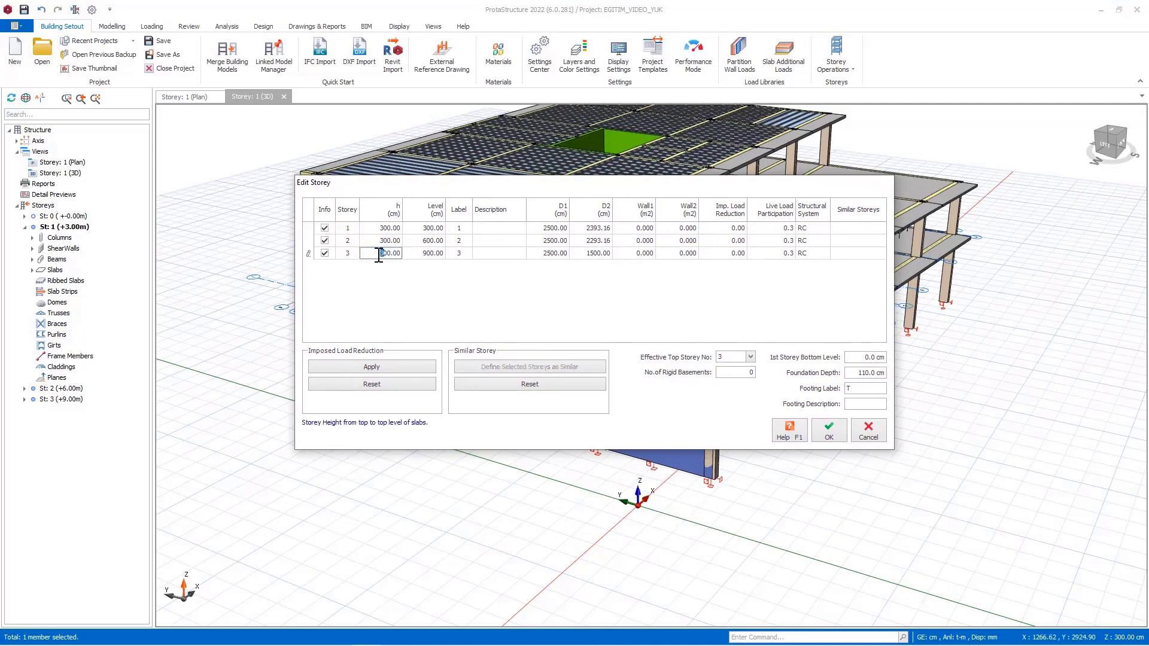
{"action": "left_click", "coordinate": [824, 427]}
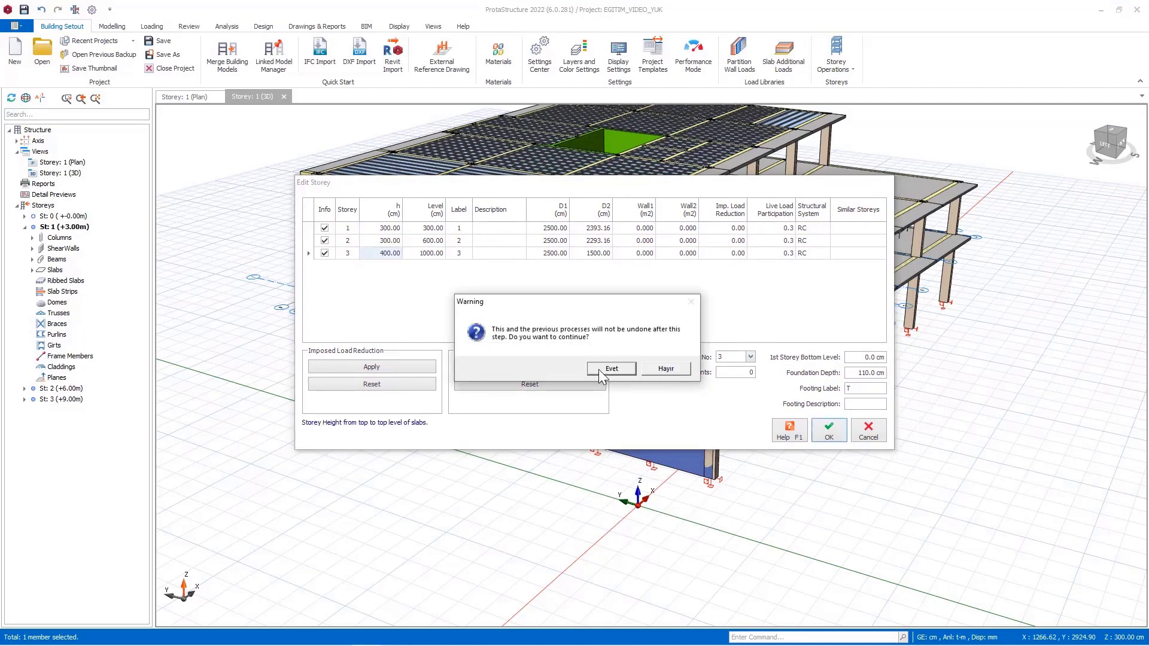
{"action": "left_click", "coordinate": [598, 369]}
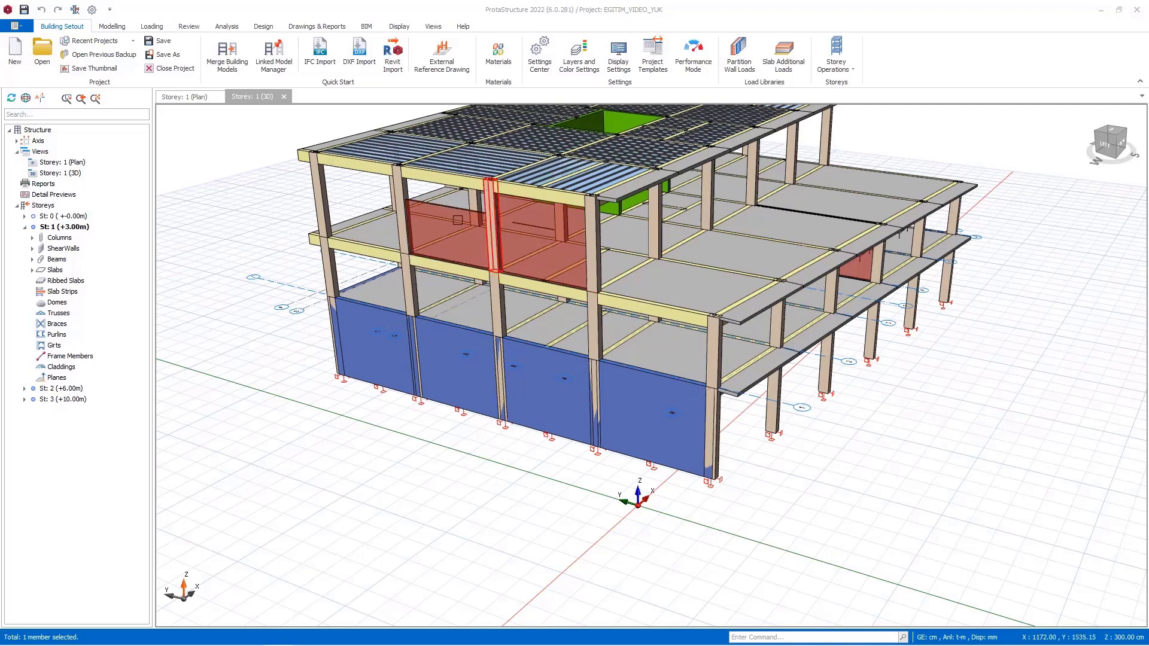
Step: Switch from the 3D view to the Storey 2 plan and inspect the wall load height on beam K204
{"action": "mouse_move", "coordinate": [429, 238]}
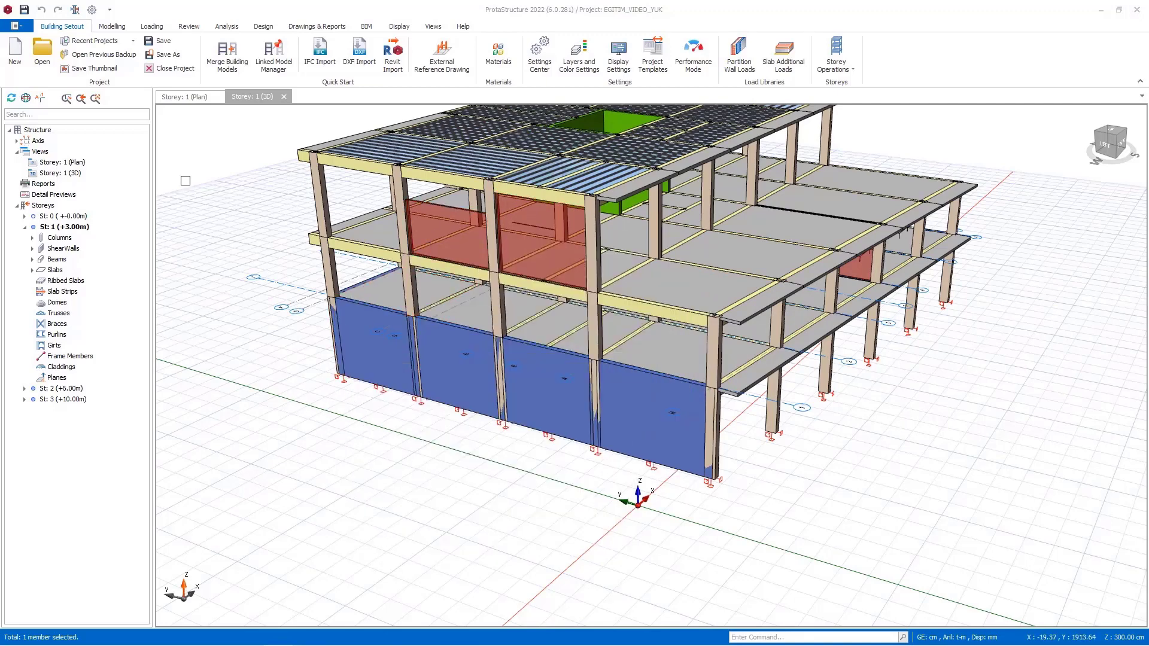
{"action": "left_click", "coordinate": [181, 98]}
{"action": "key", "text": "Page_Up"}
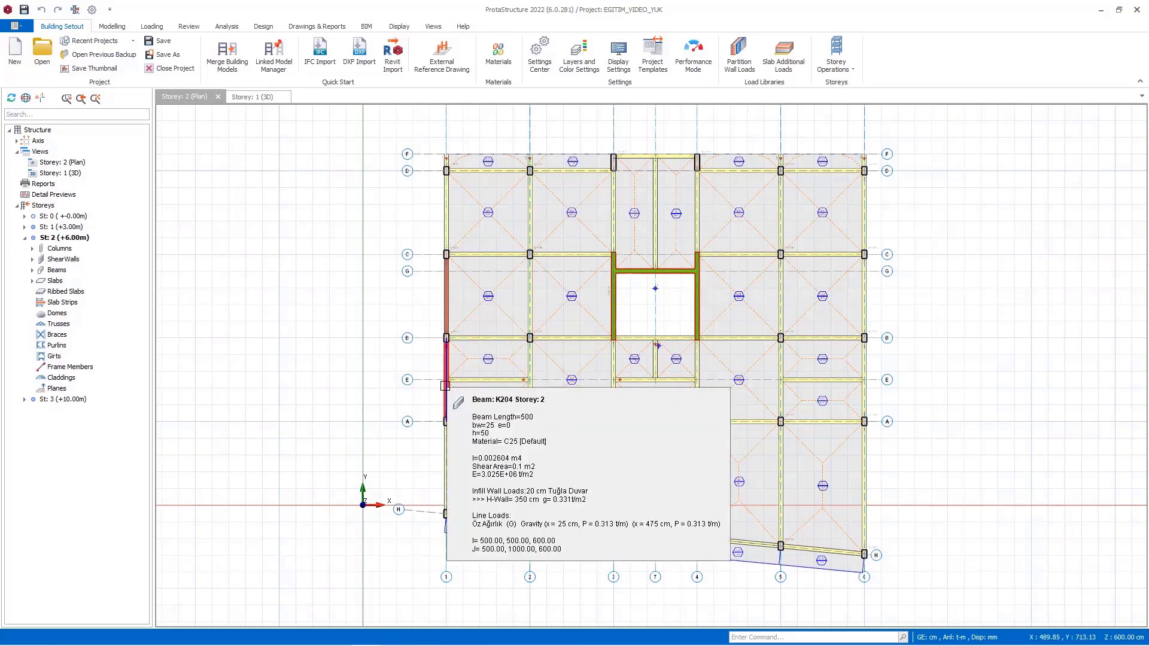
{"action": "scroll", "coordinate": [457, 374], "scroll_direction": "up", "scroll_amount": 2}
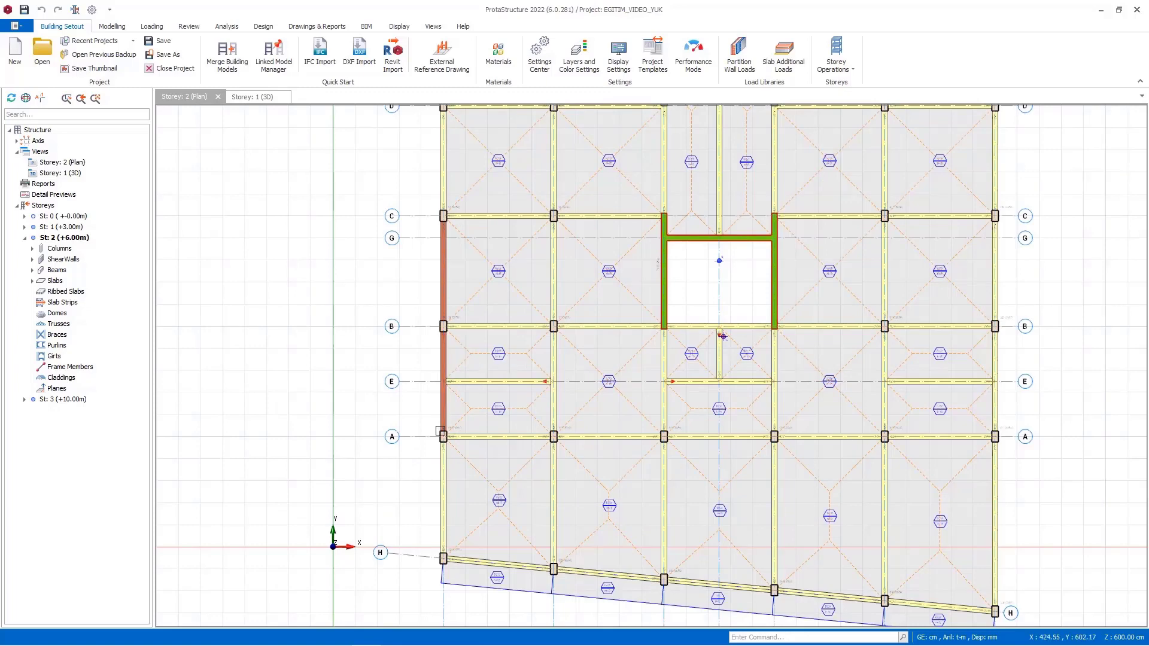
{"action": "left_click", "coordinate": [475, 441]}
{"action": "right_click", "coordinate": [475, 441]}
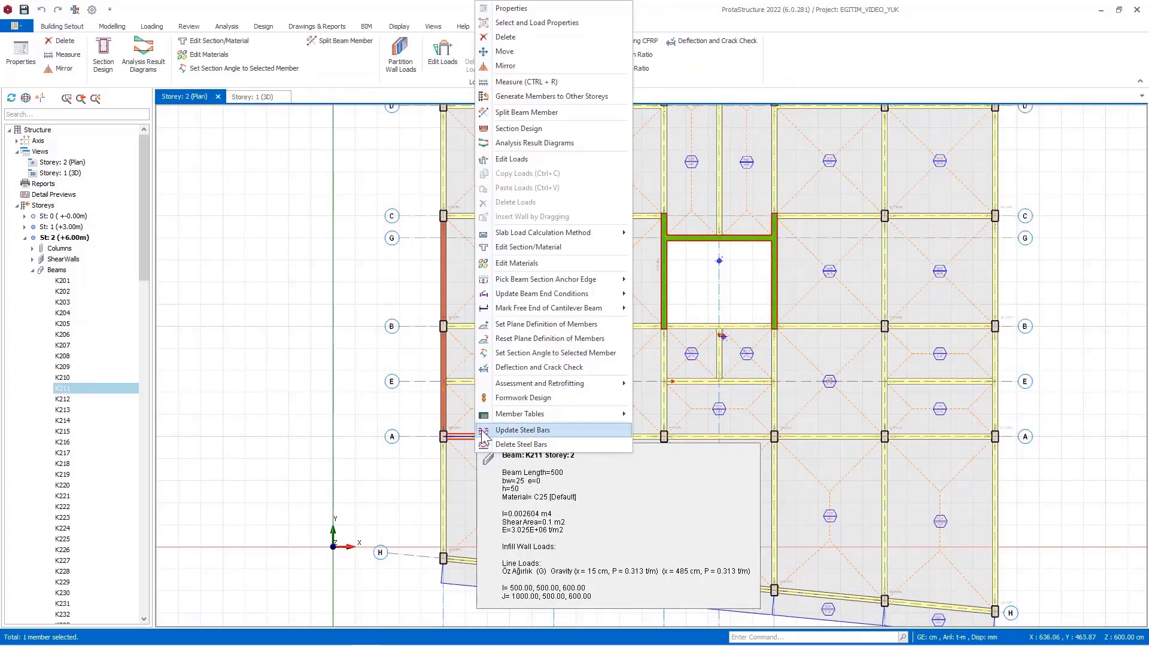
{"action": "left_click", "coordinate": [542, 159]}
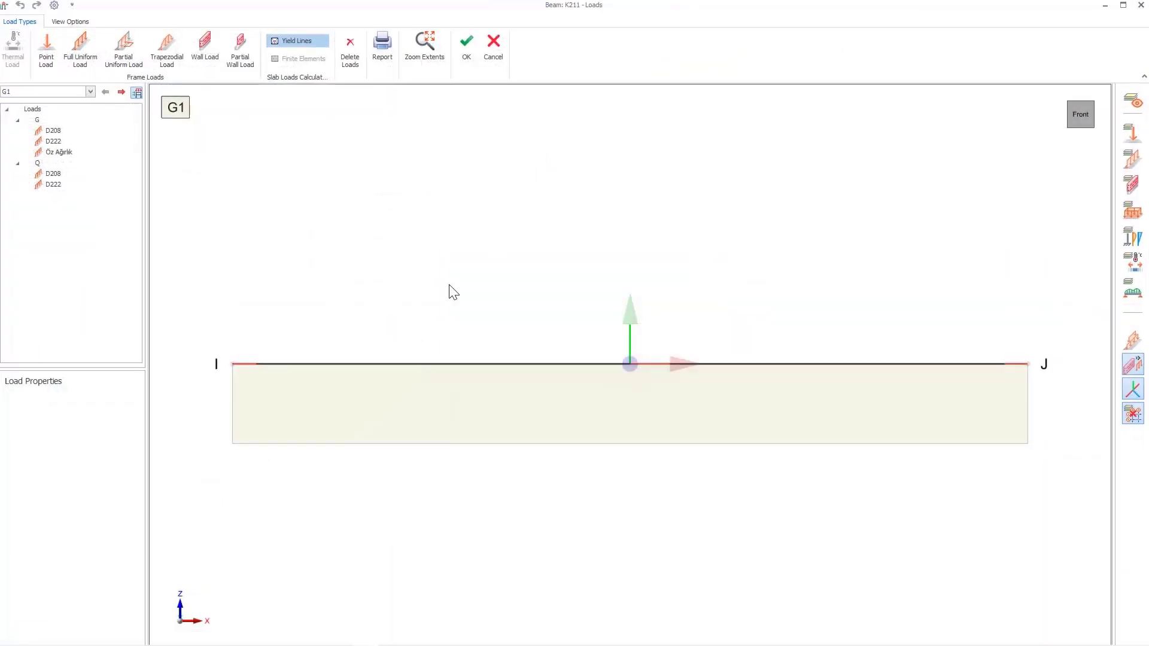
{"action": "left_click", "coordinate": [206, 50]}
{"action": "left_click", "coordinate": [84, 91]}
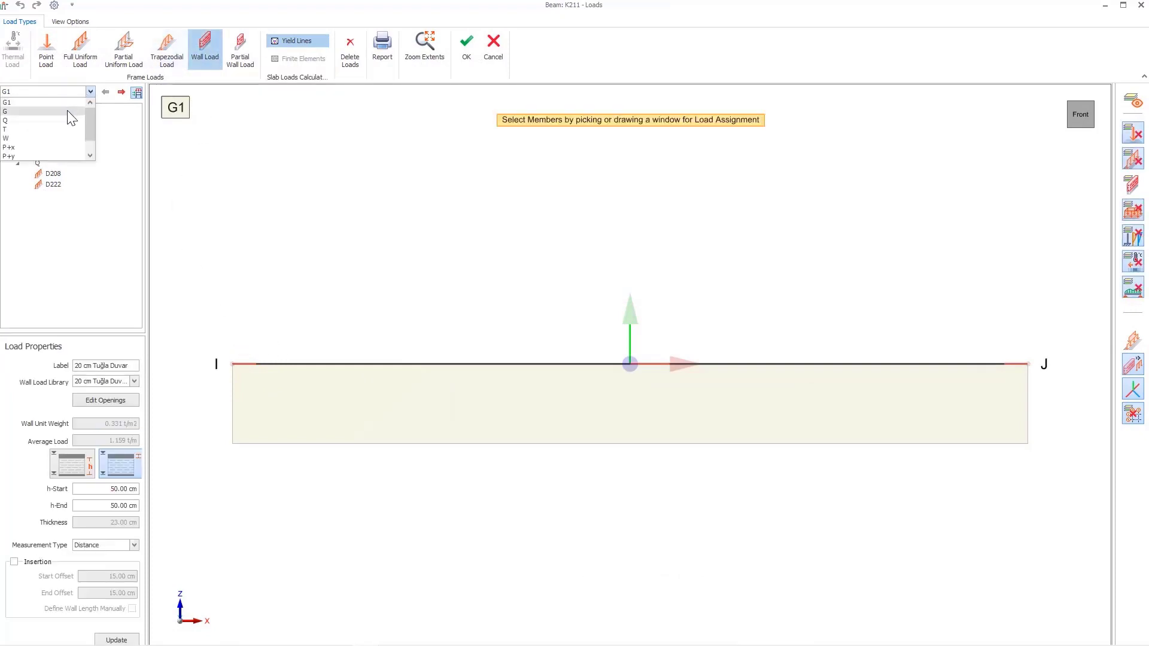
{"action": "left_click", "coordinate": [67, 110]}
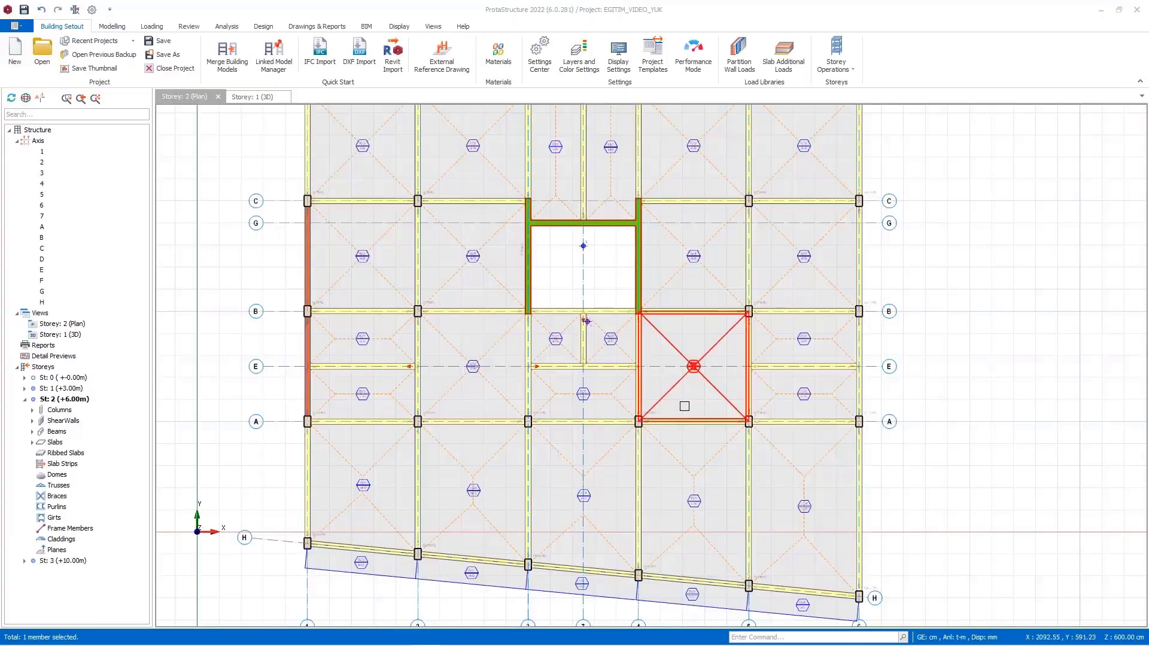
Step: Close the beam's load editor after viewing the wall load extent, and restore the connectivity information of all members
{"action": "right_click", "coordinate": [304, 453]}
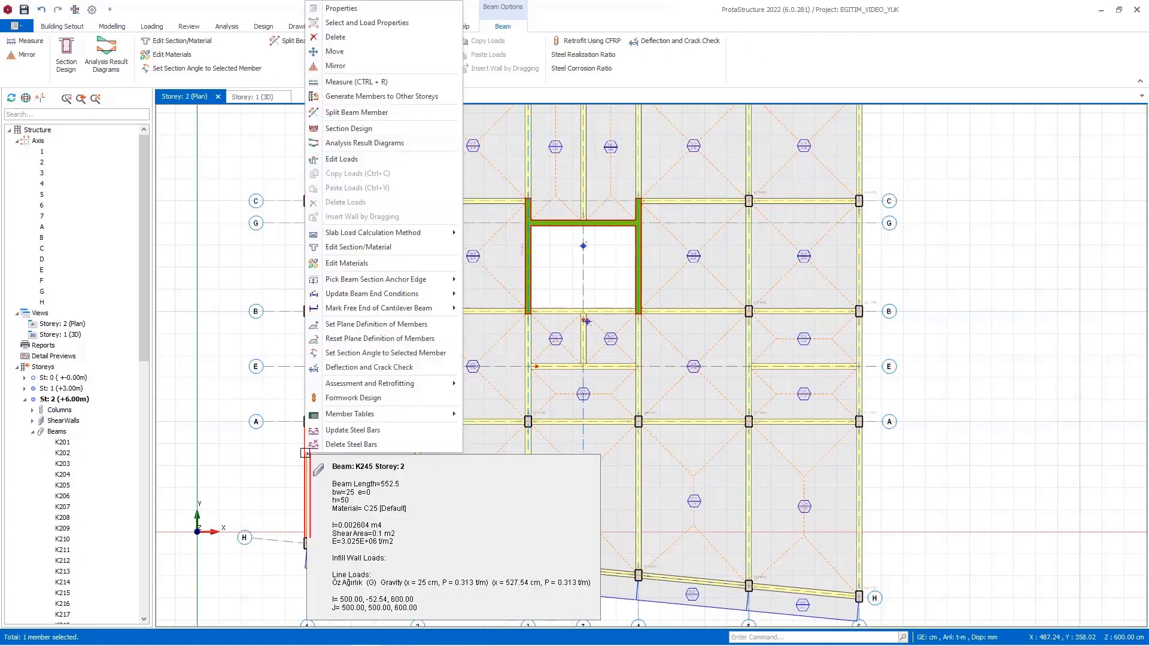
{"action": "mouse_move", "coordinate": [345, 237]}
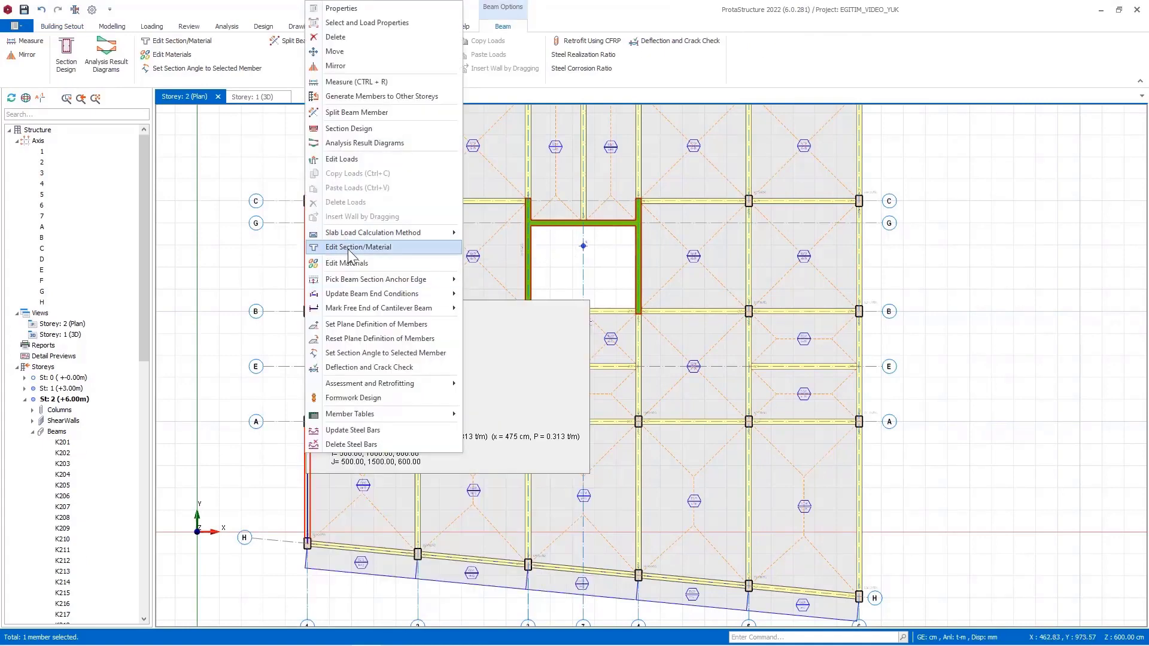
{"action": "left_click", "coordinate": [353, 159]}
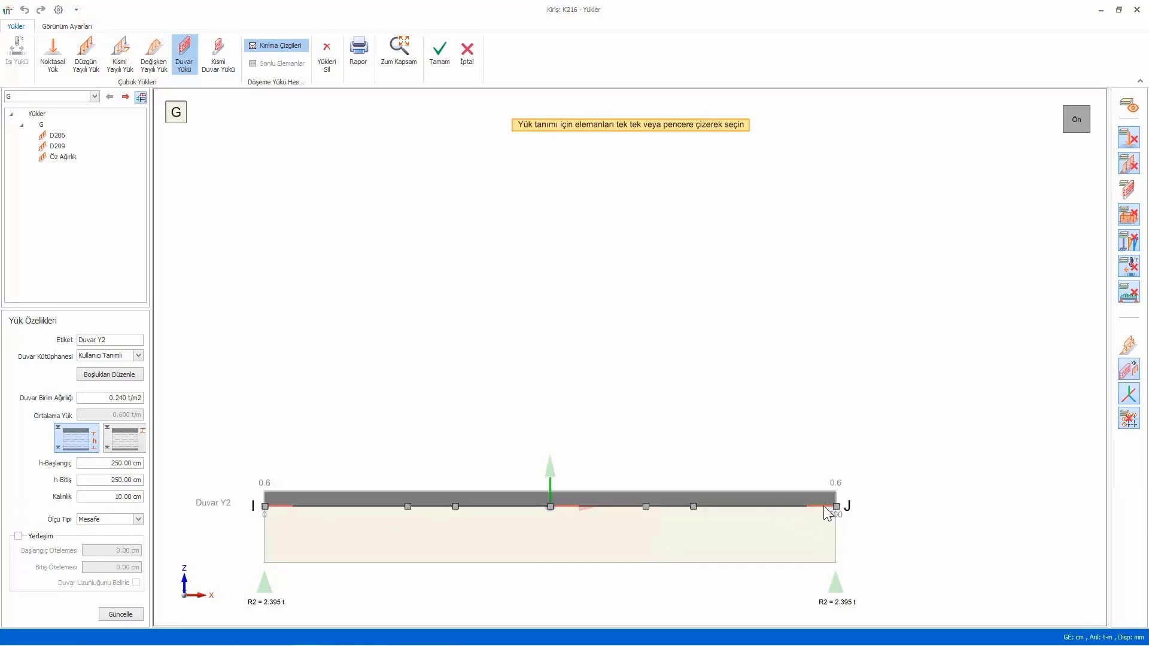
{"action": "left_click", "coordinate": [1136, 11]}
{"action": "left_click", "coordinate": [75, 10]}
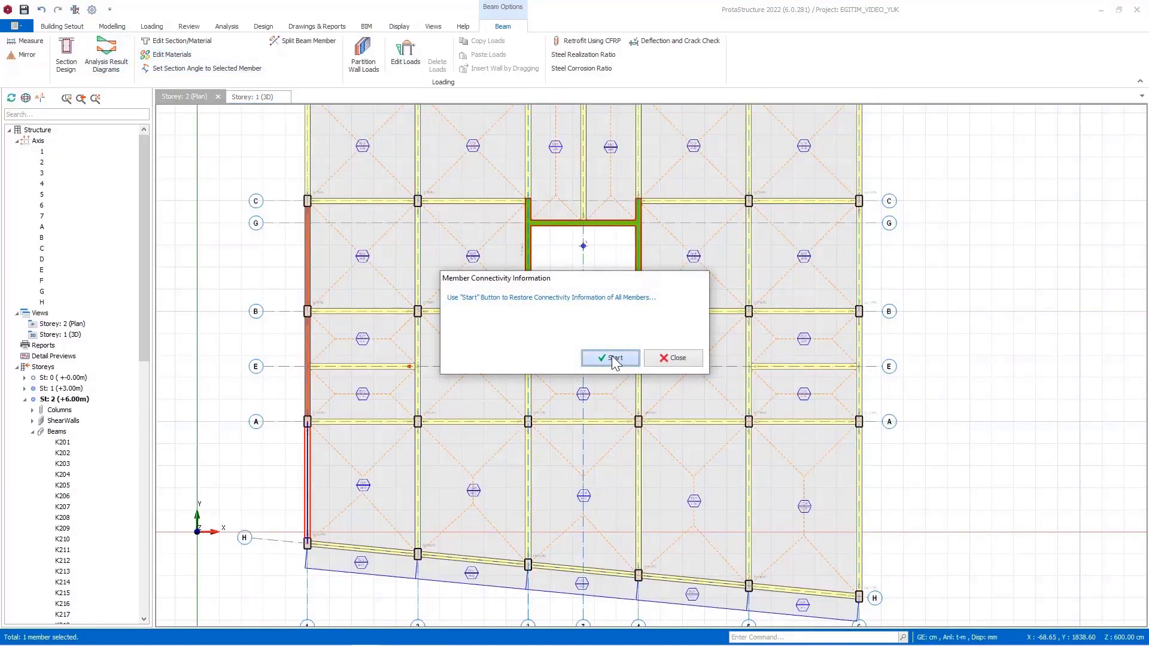
{"action": "left_click", "coordinate": [675, 357]}
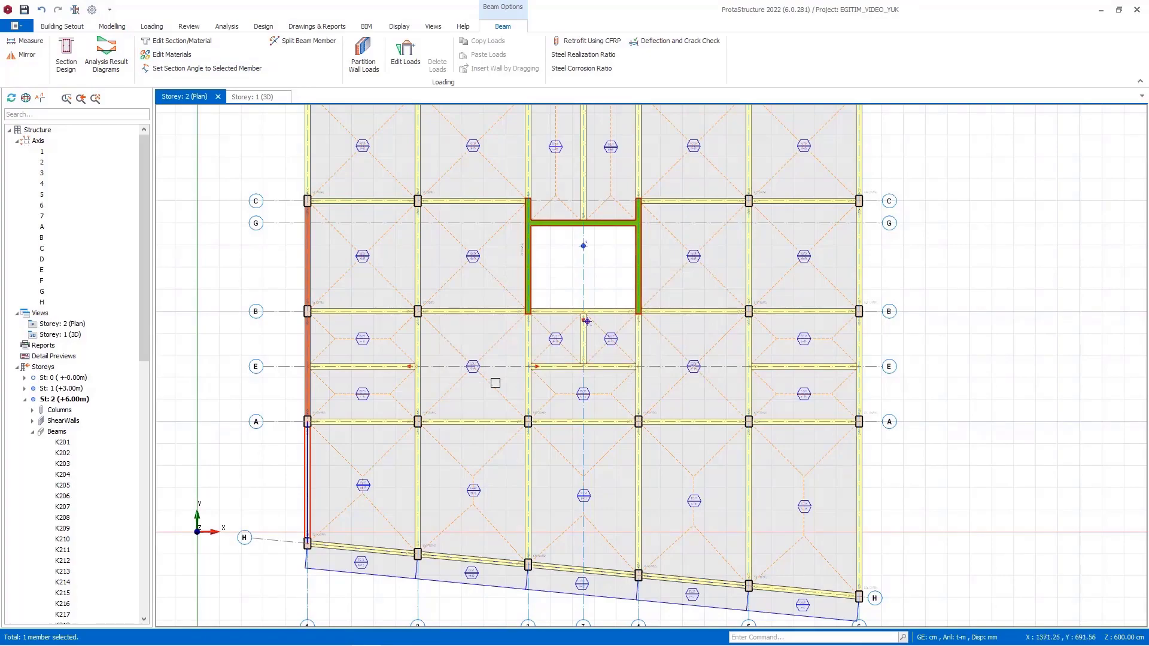
Step: Assign the Duvar Y2 wall load with 0.240 t/m2 unit weight and 250 cm start and end heights to beam K216 in case G
{"action": "double_click", "coordinate": [299, 418]}
{"action": "left_click", "coordinate": [348, 502]}
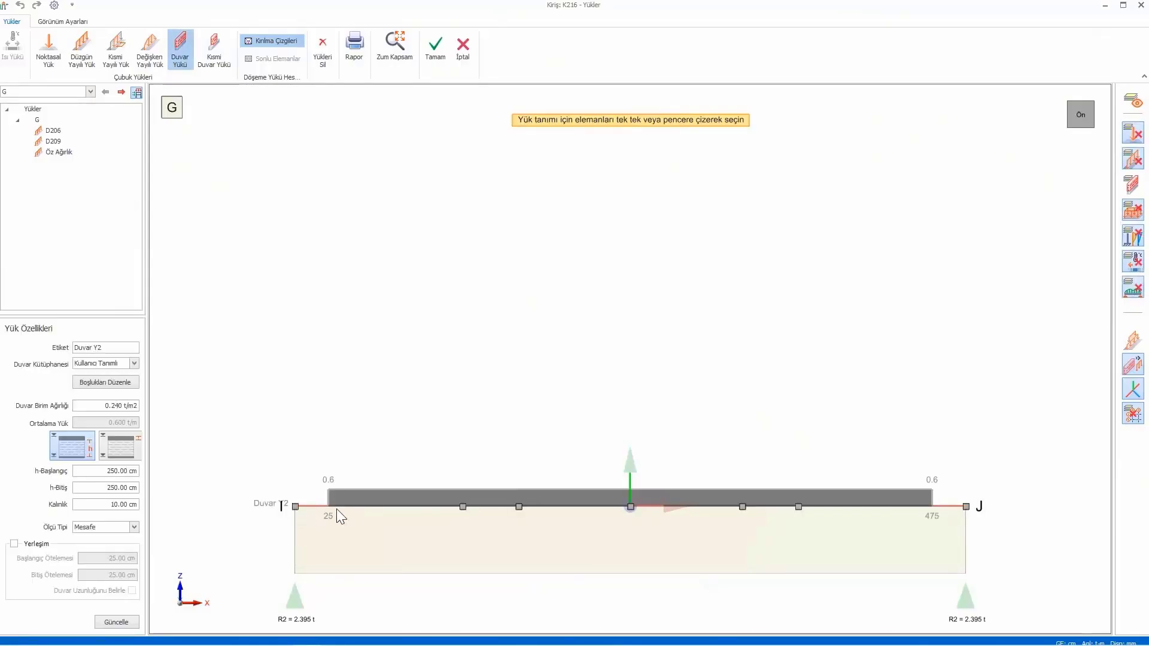
{"action": "left_click", "coordinate": [336, 508]}
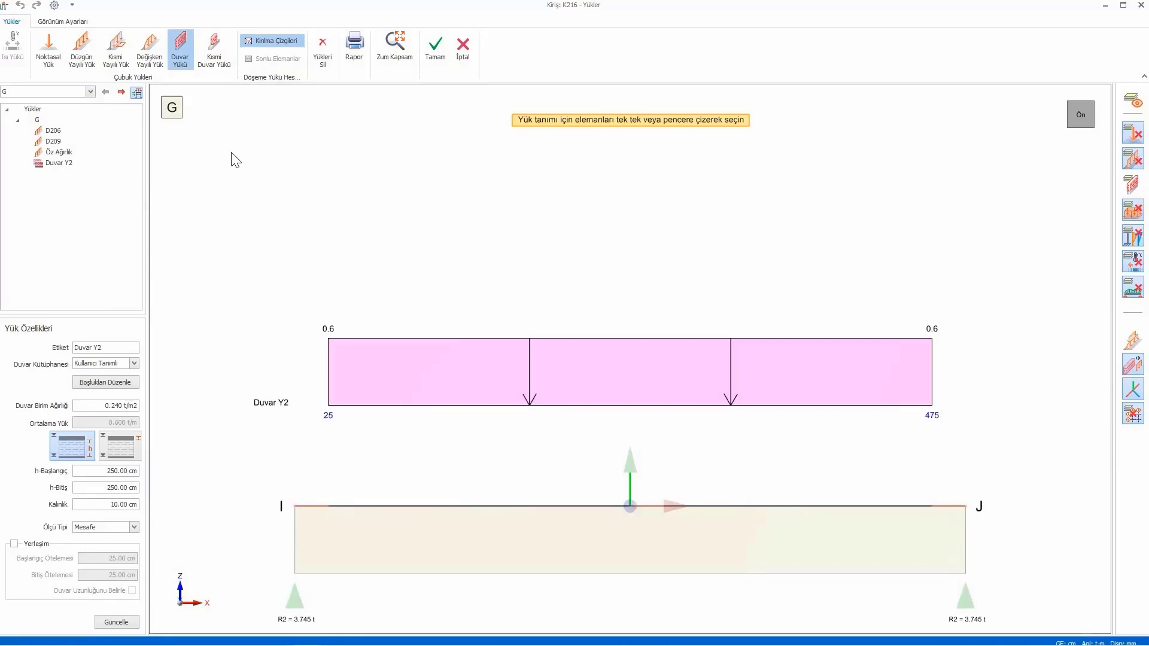
{"action": "left_click", "coordinate": [213, 52]}
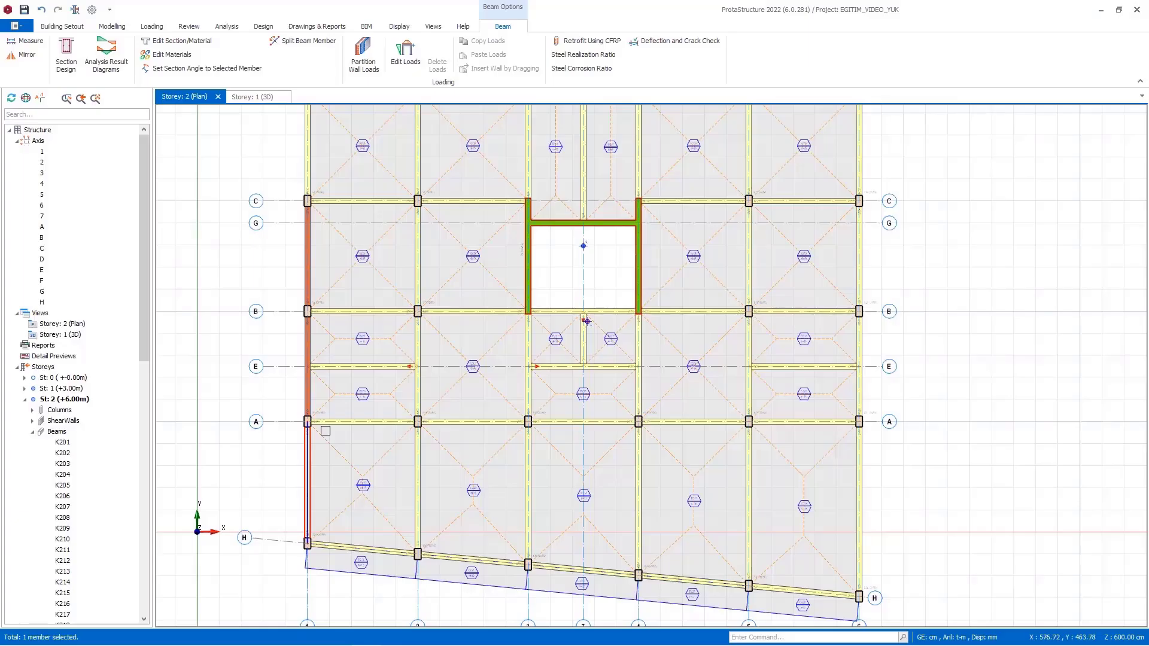
Step: Assign a partial 20 cm Tuğla Duvar wall load from 138.14 to 414.41 cm on Storey 2 beam K245 in case G, and accept it
{"action": "right_click", "coordinate": [307, 449]}
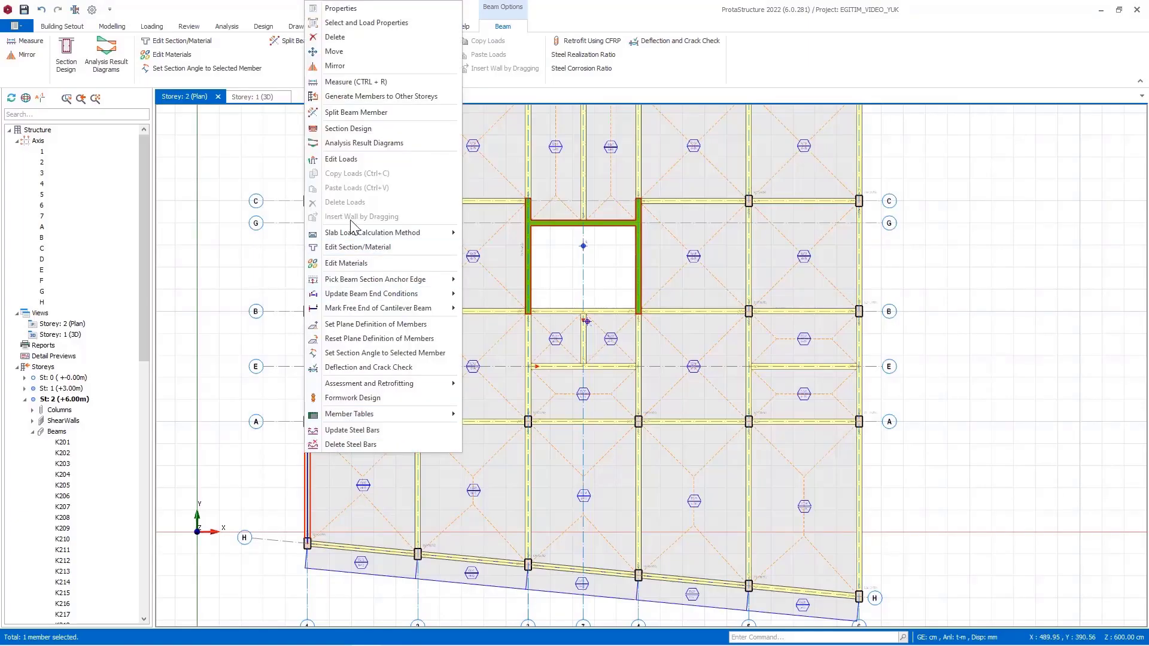
{"action": "left_click", "coordinate": [355, 159]}
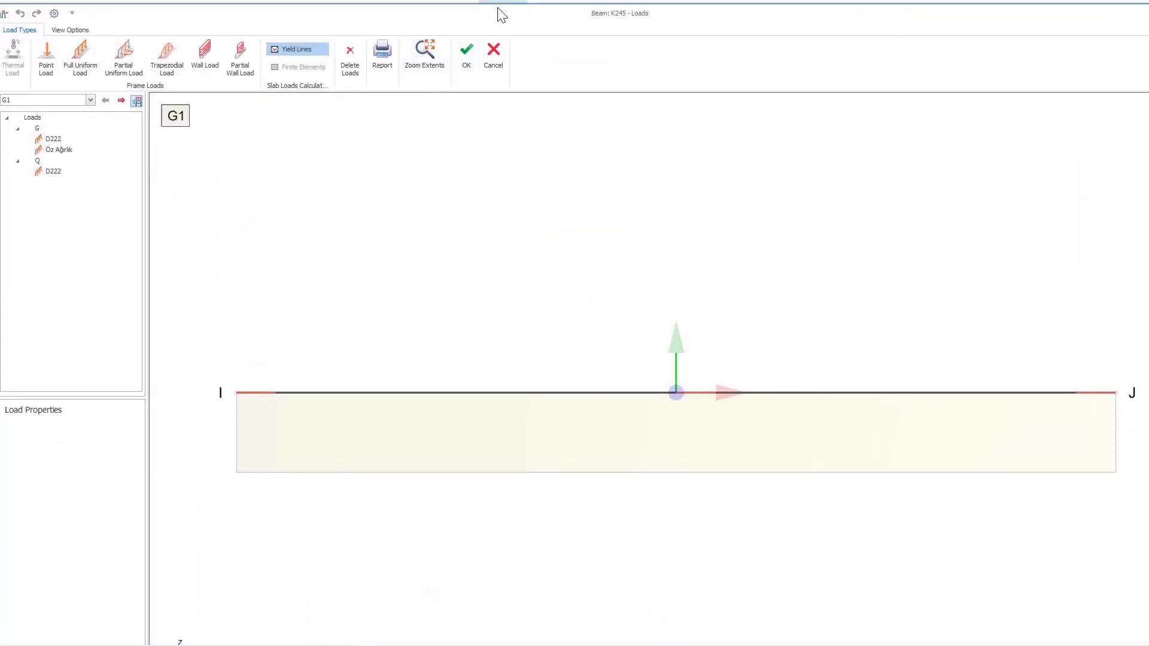
{"action": "left_click", "coordinate": [93, 96]}
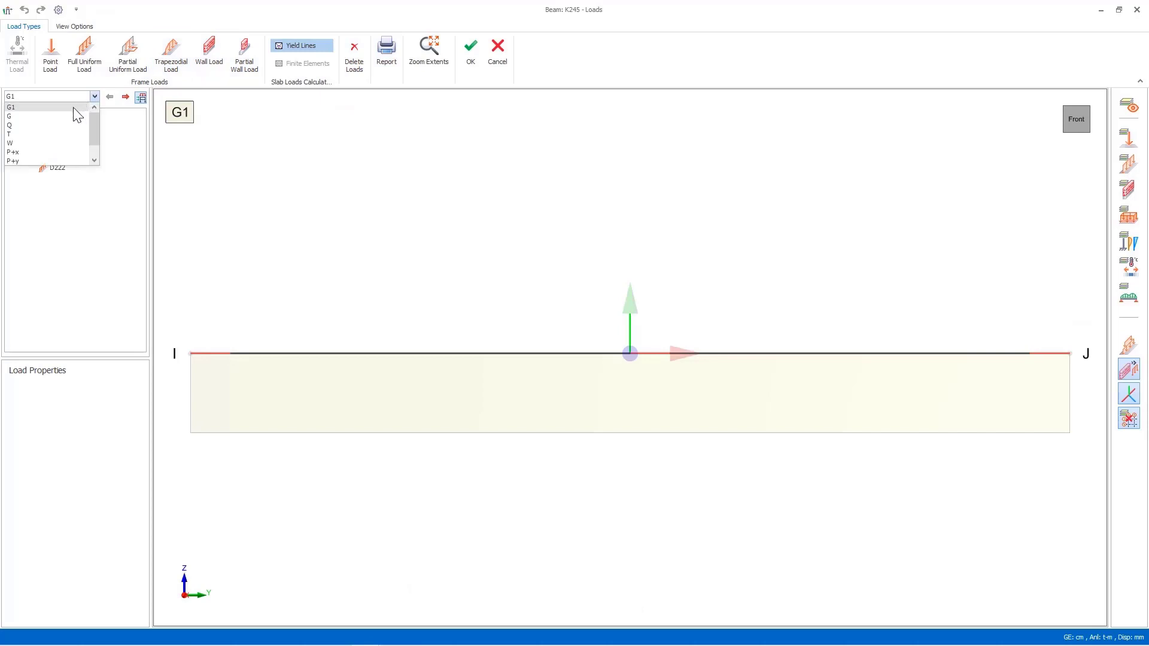
{"action": "left_click", "coordinate": [72, 113]}
{"action": "left_click", "coordinate": [244, 66]}
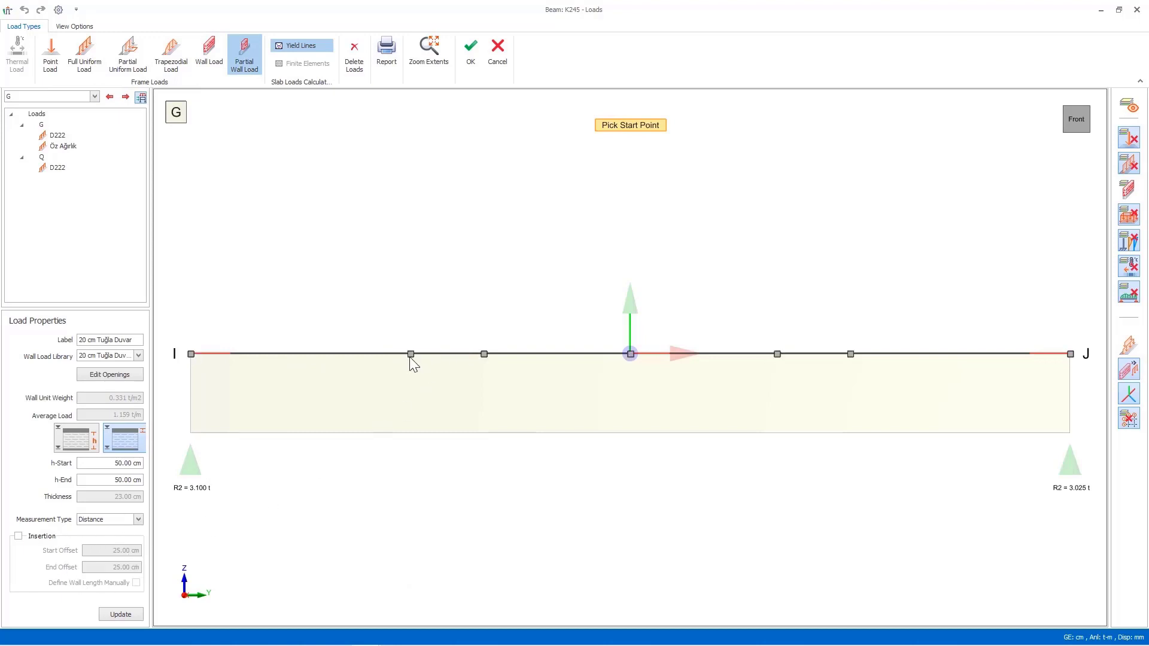
{"action": "left_click", "coordinate": [410, 354]}
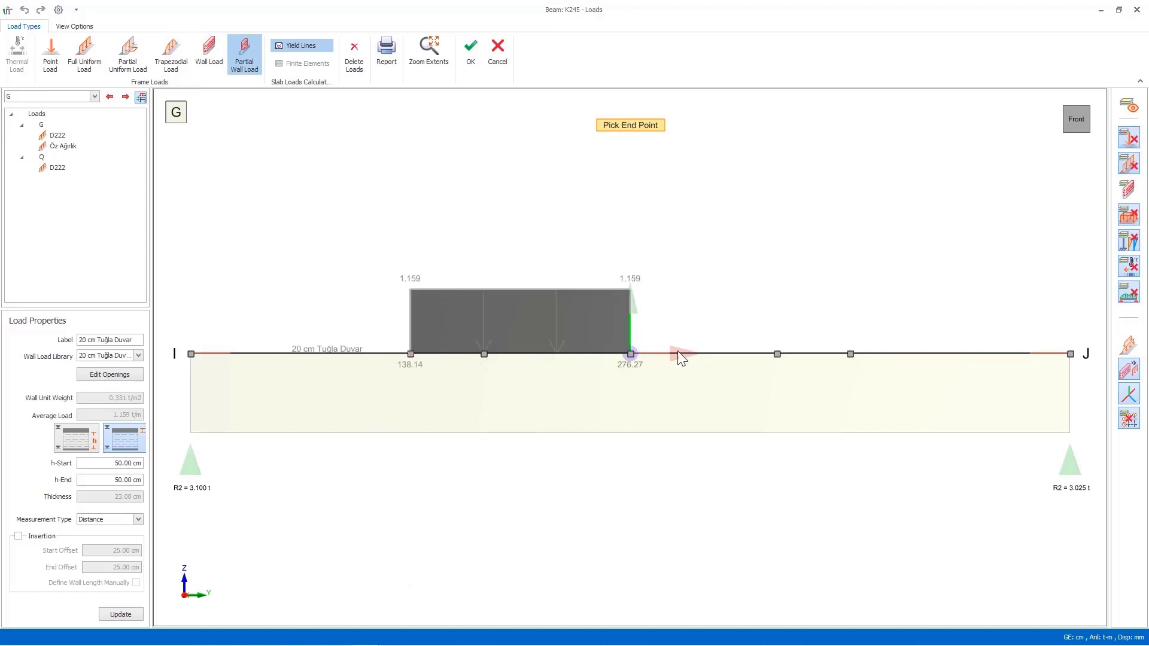
{"action": "left_click", "coordinate": [848, 362]}
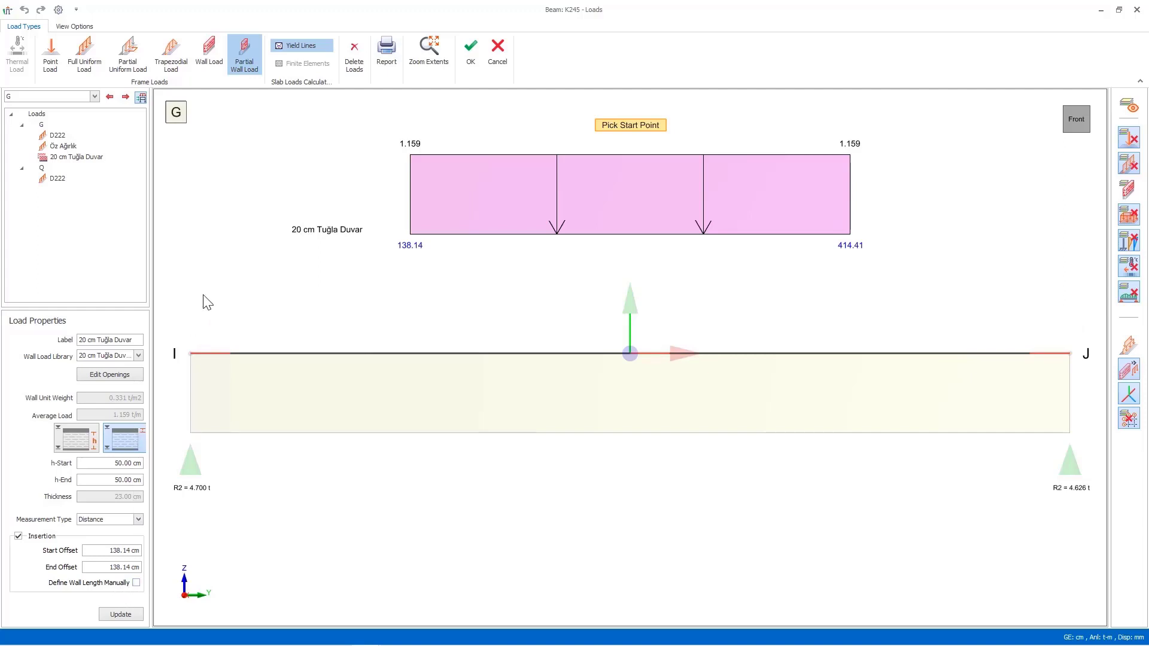
{"action": "left_click", "coordinate": [469, 58]}
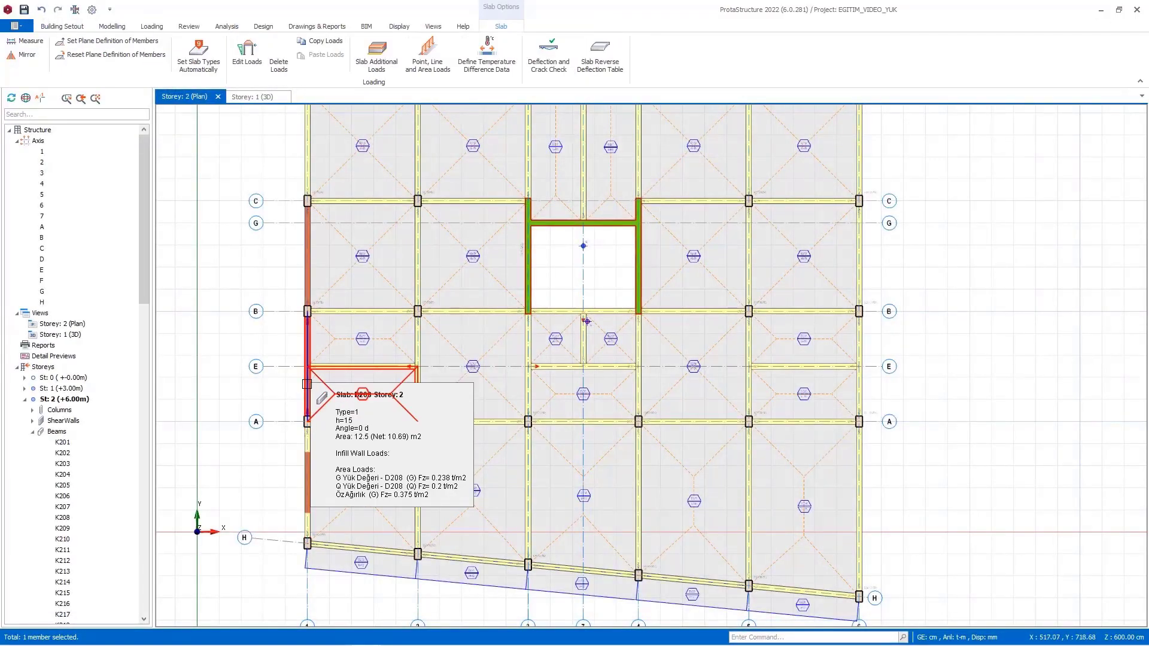
Step: Add a 100 × 100 cm opening at X 175 cm and Y 125 cm to the 20 cm Tuğla Duvar load on beam K204
{"action": "left_click", "coordinate": [309, 377]}
{"action": "left_click", "coordinate": [403, 40]}
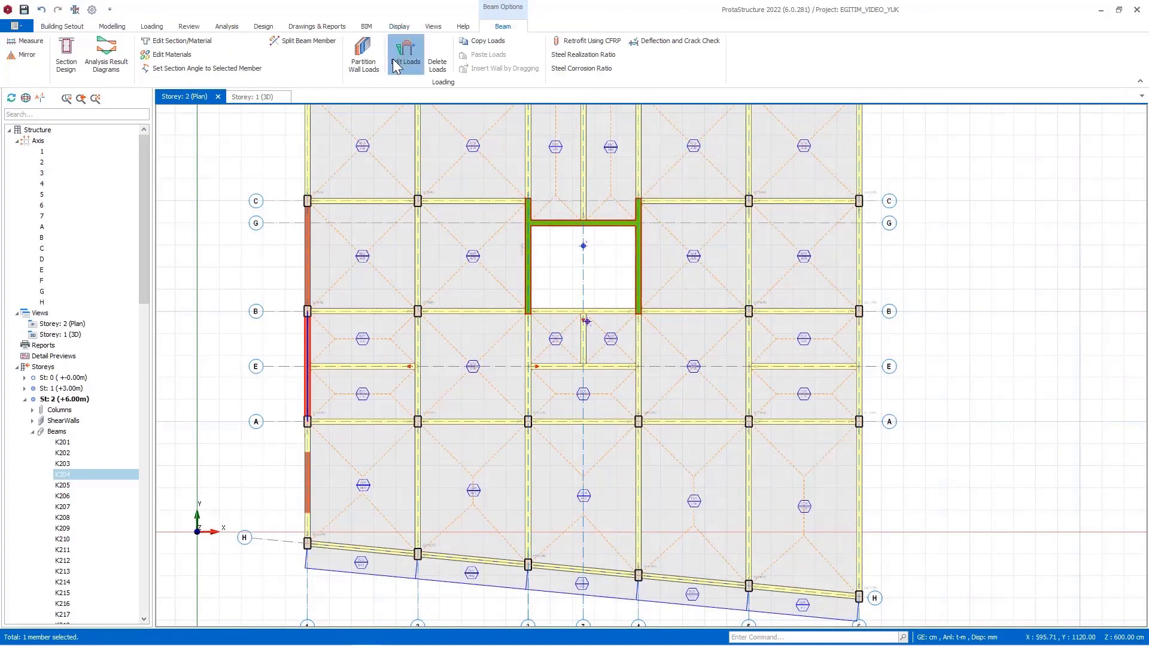
{"action": "left_click", "coordinate": [67, 132]}
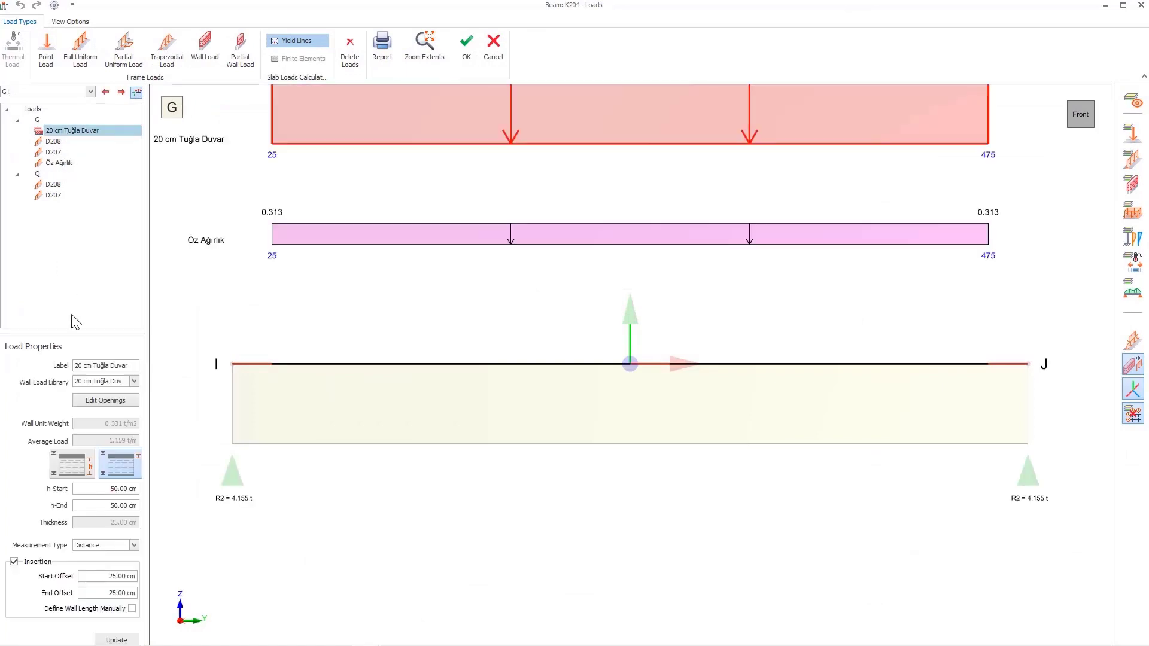
{"action": "double_click", "coordinate": [405, 6]}
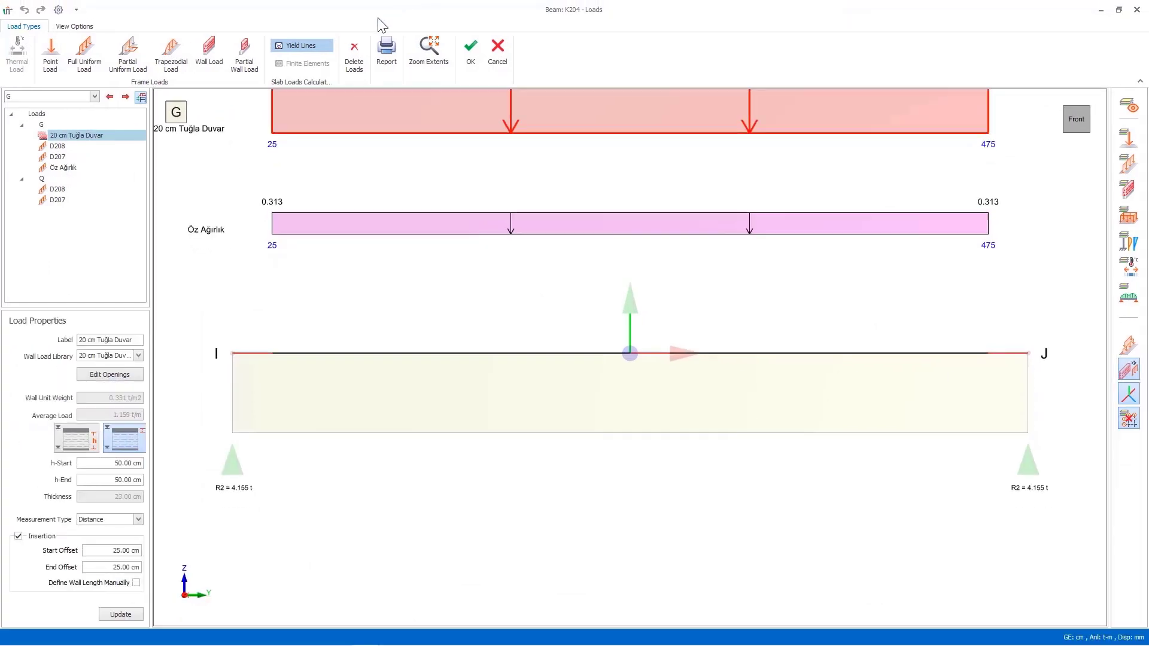
{"action": "left_click", "coordinate": [114, 376]}
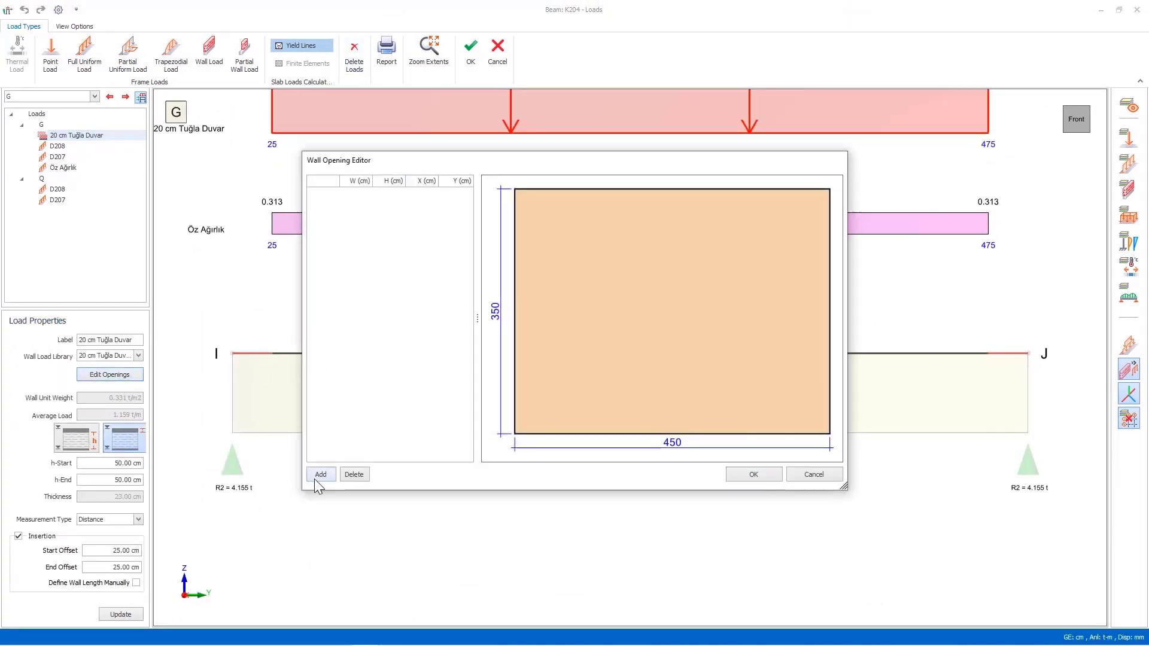
{"action": "left_click", "coordinate": [315, 475]}
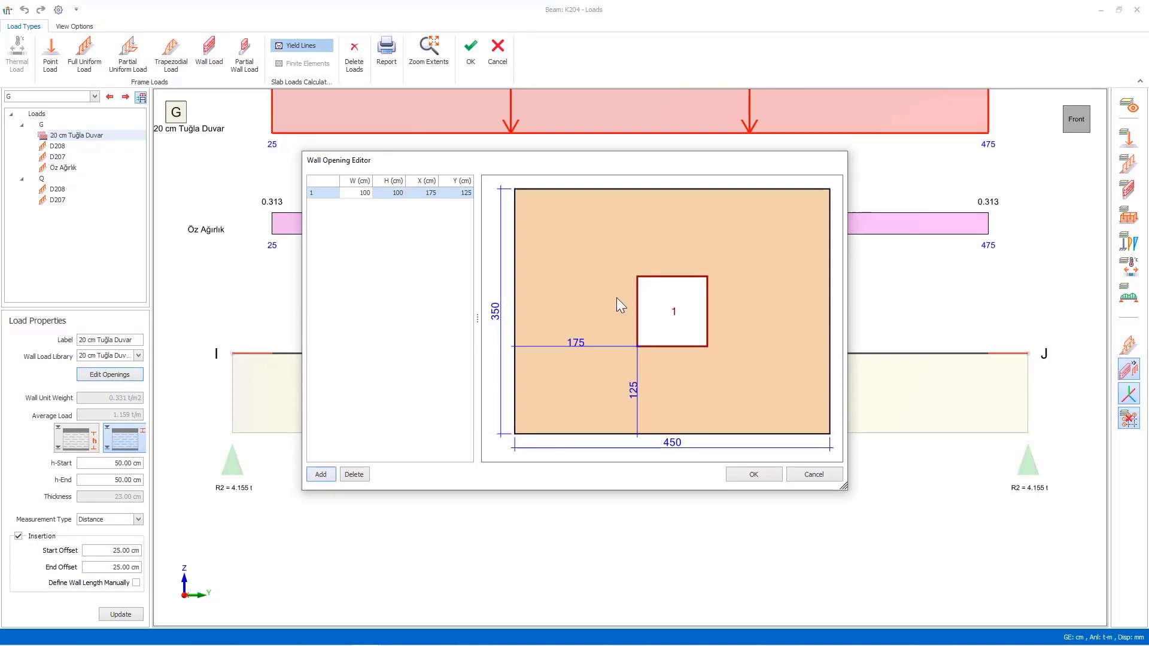
Step: Add a second opening to the wall and delete it again
{"action": "left_click", "coordinate": [320, 474]}
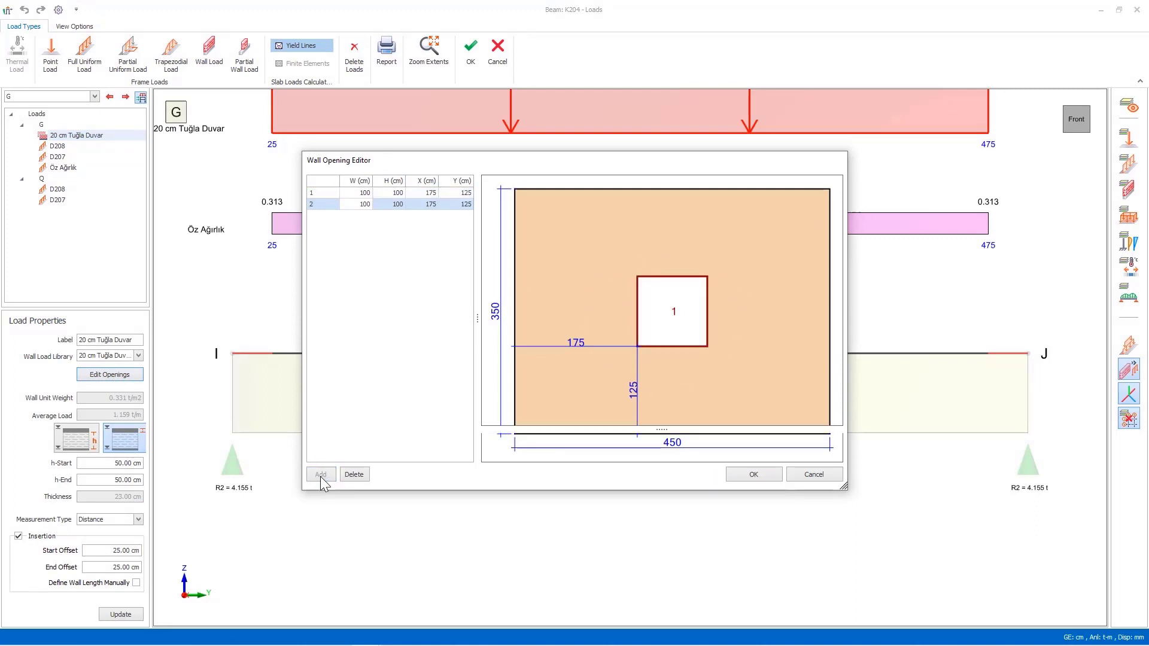
{"action": "left_click", "coordinate": [355, 476]}
{"action": "left_click", "coordinate": [614, 362]}
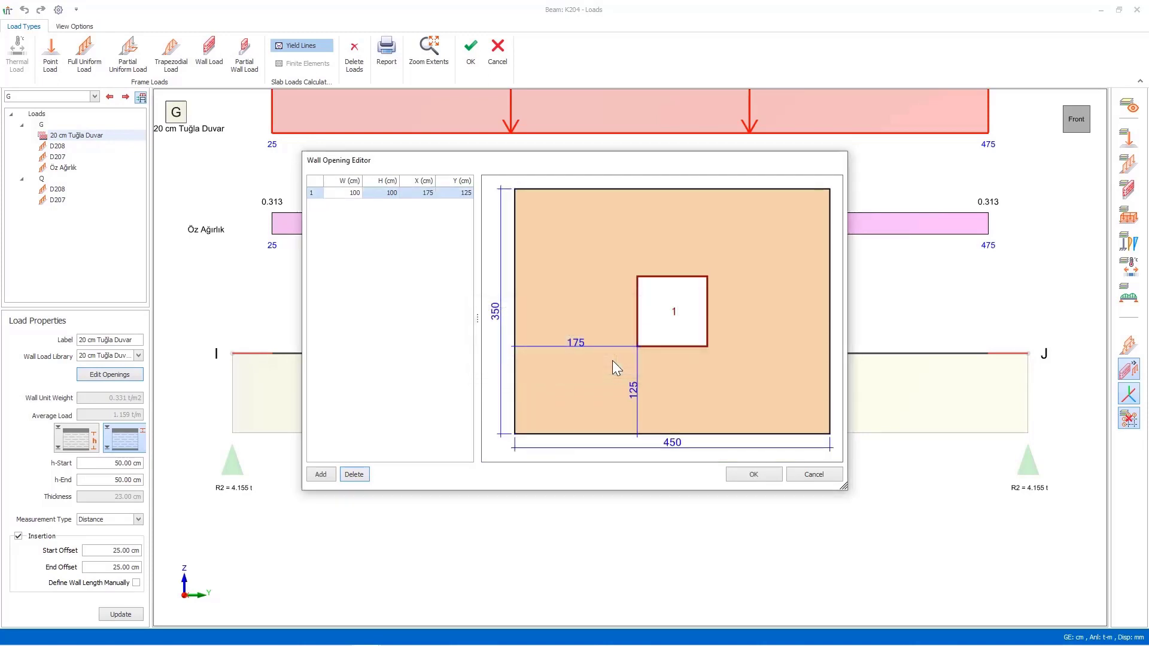
Step: Accept the wall opening and update the 20 cm Tuğla Duvar load with uniform distribution of infill walls with openings turned off
{"action": "left_click", "coordinate": [350, 193]}
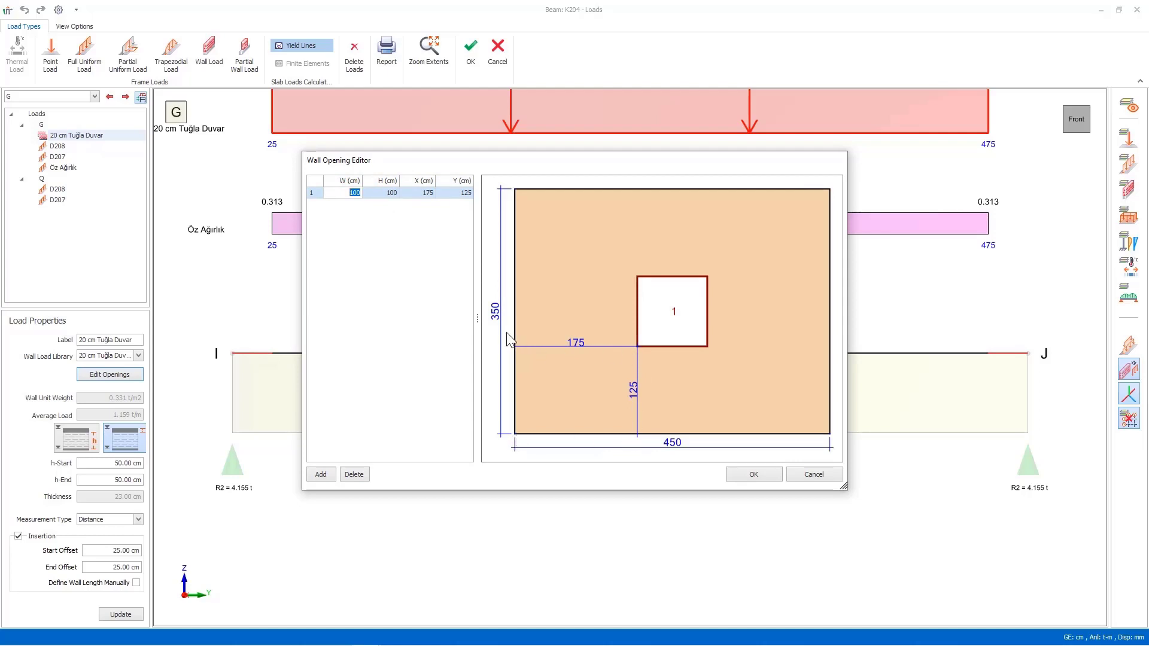
{"action": "left_click", "coordinate": [754, 475]}
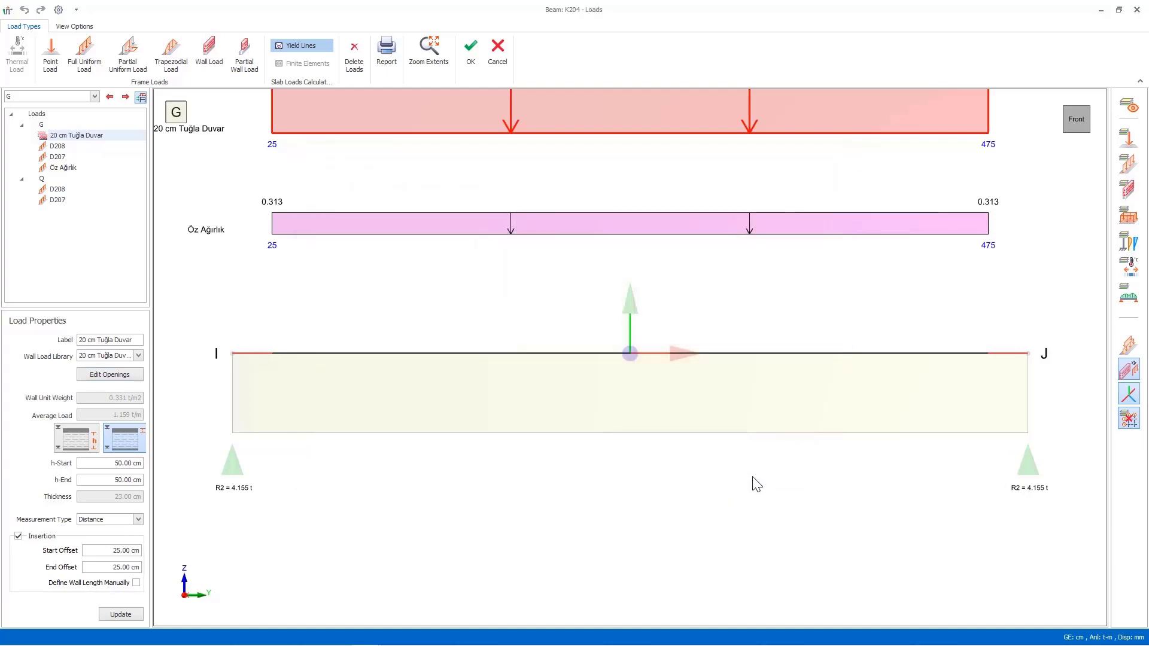
{"action": "left_click", "coordinate": [58, 10]}
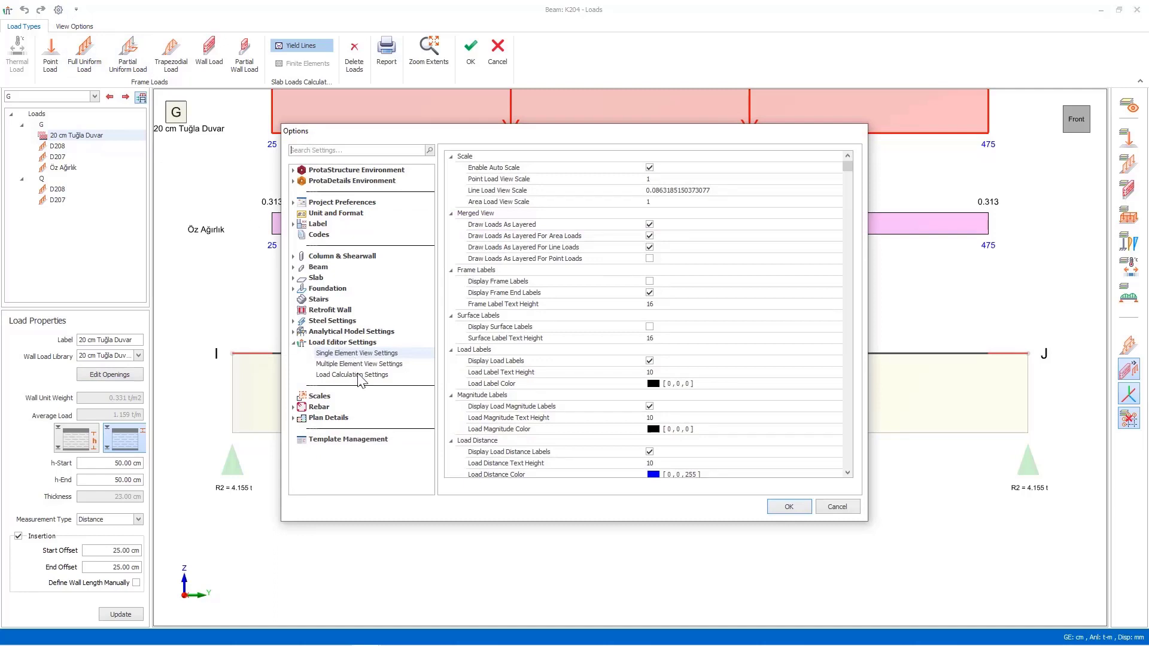
{"action": "left_click", "coordinate": [359, 375]}
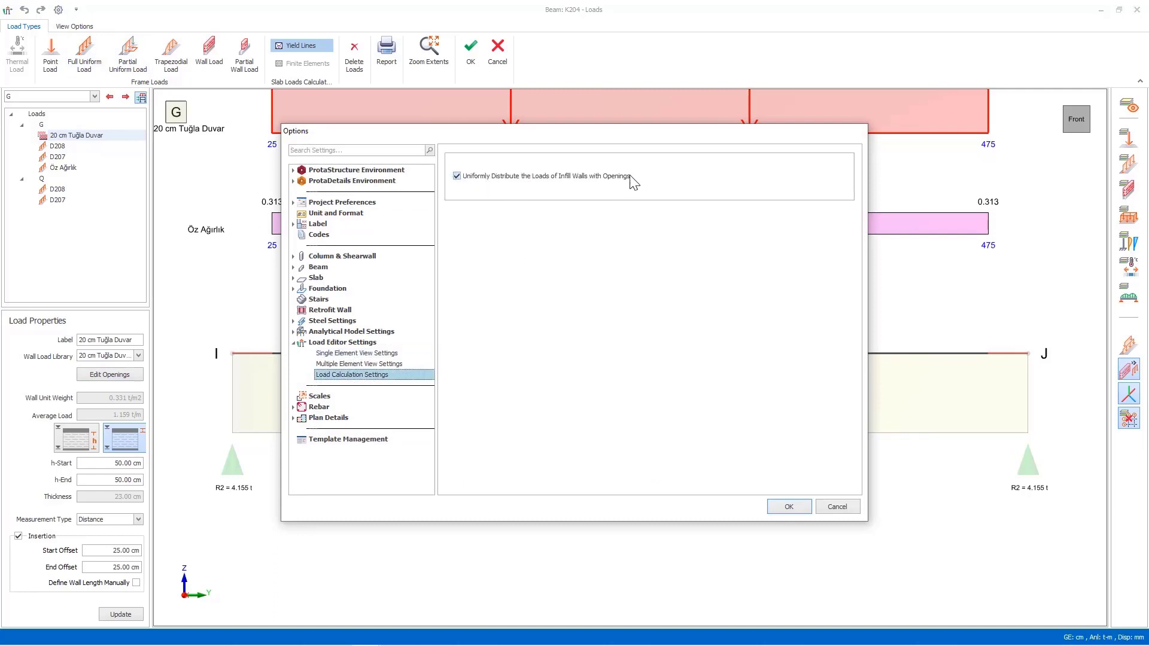
{"action": "left_click", "coordinate": [551, 176]}
{"action": "left_click", "coordinate": [780, 505]}
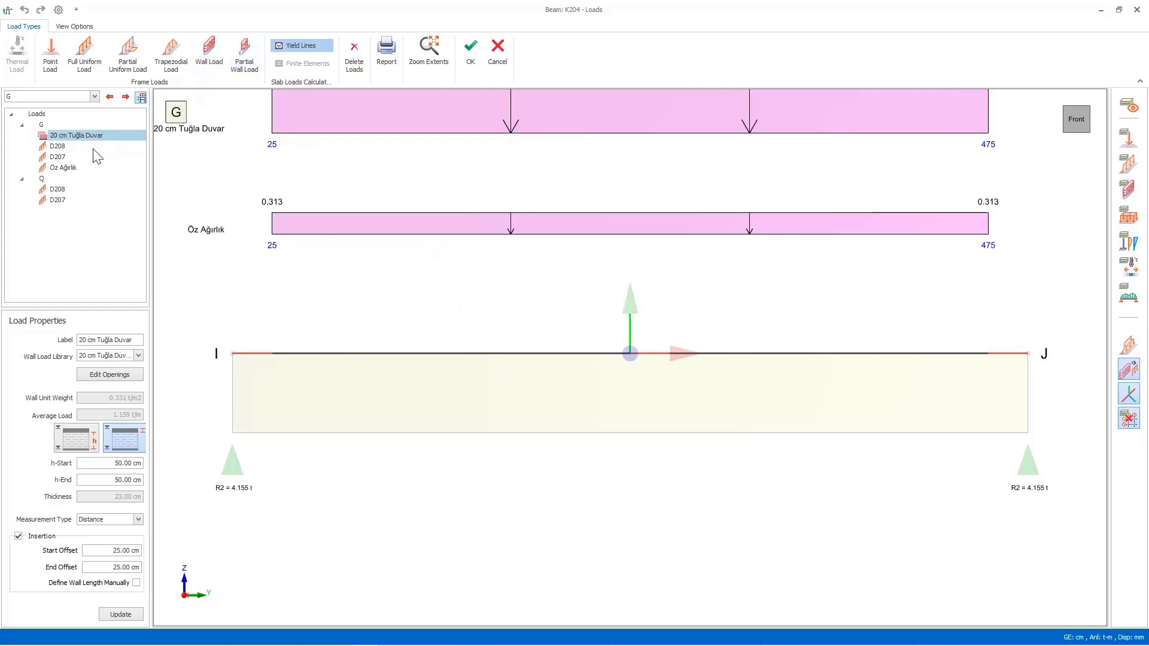
{"action": "left_click", "coordinate": [137, 616]}
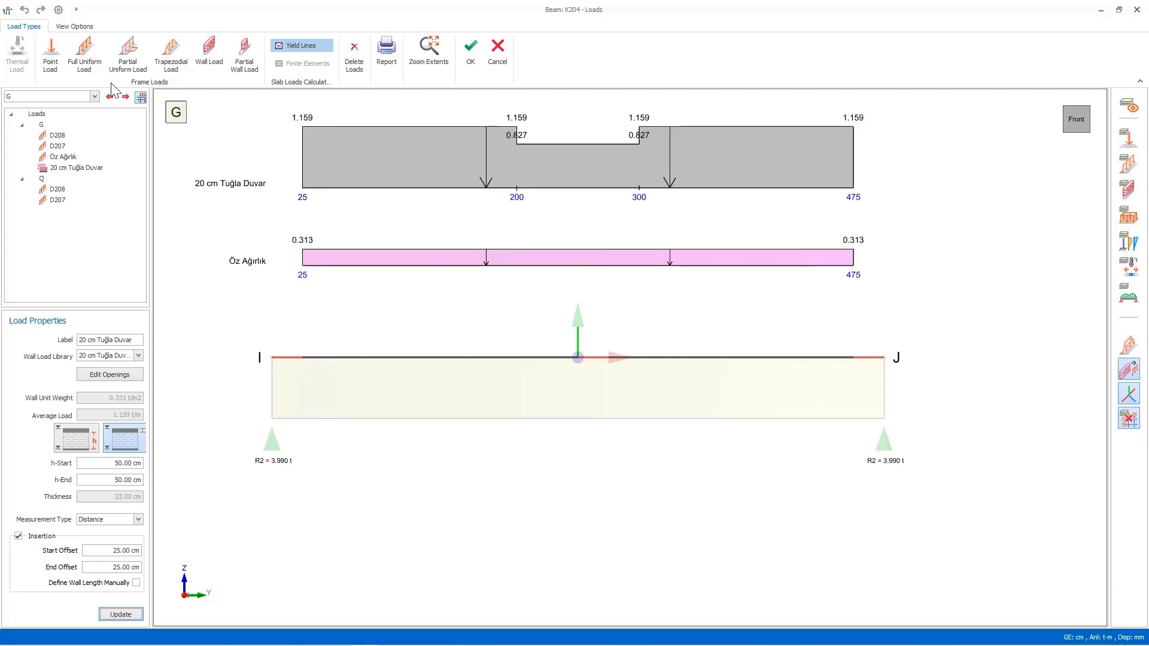
Step: Turn uniform distribution of infill wall loads with openings back on and accept beam K204's loads
{"action": "left_click", "coordinate": [58, 10]}
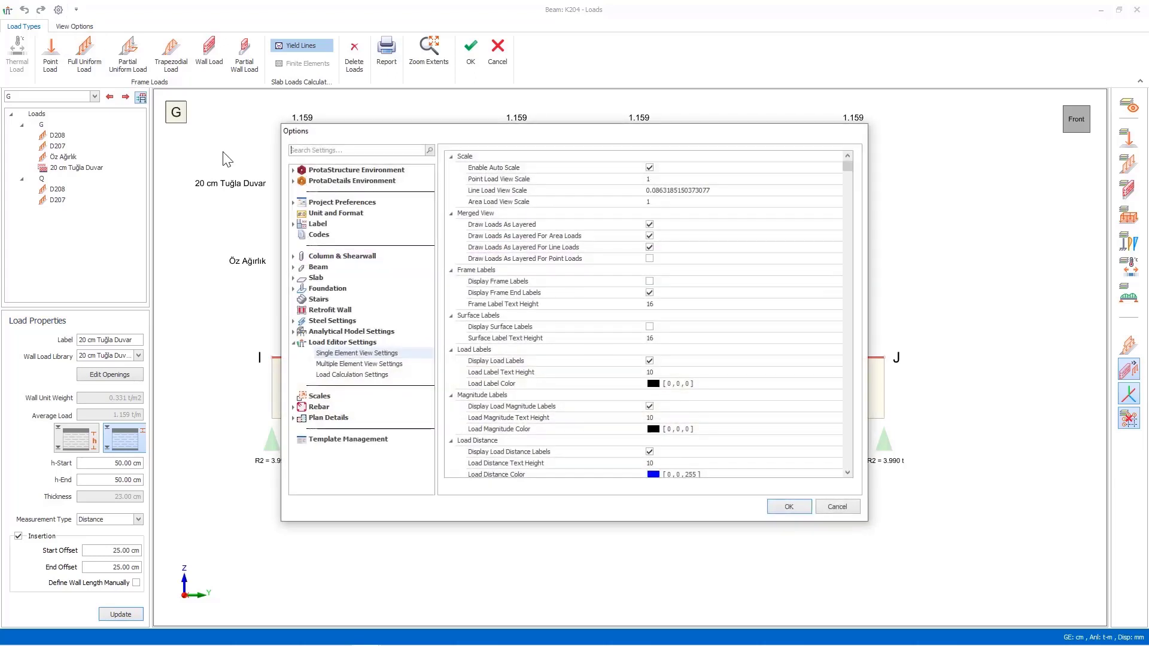
{"action": "left_click", "coordinate": [357, 375]}
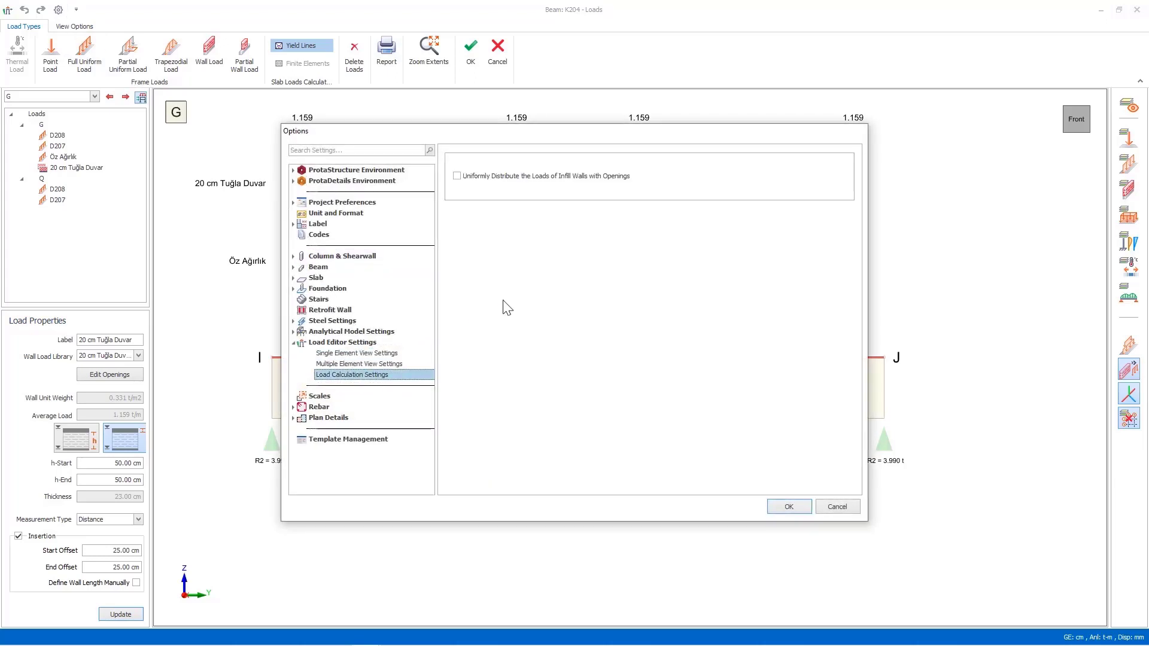
{"action": "left_click", "coordinate": [493, 178]}
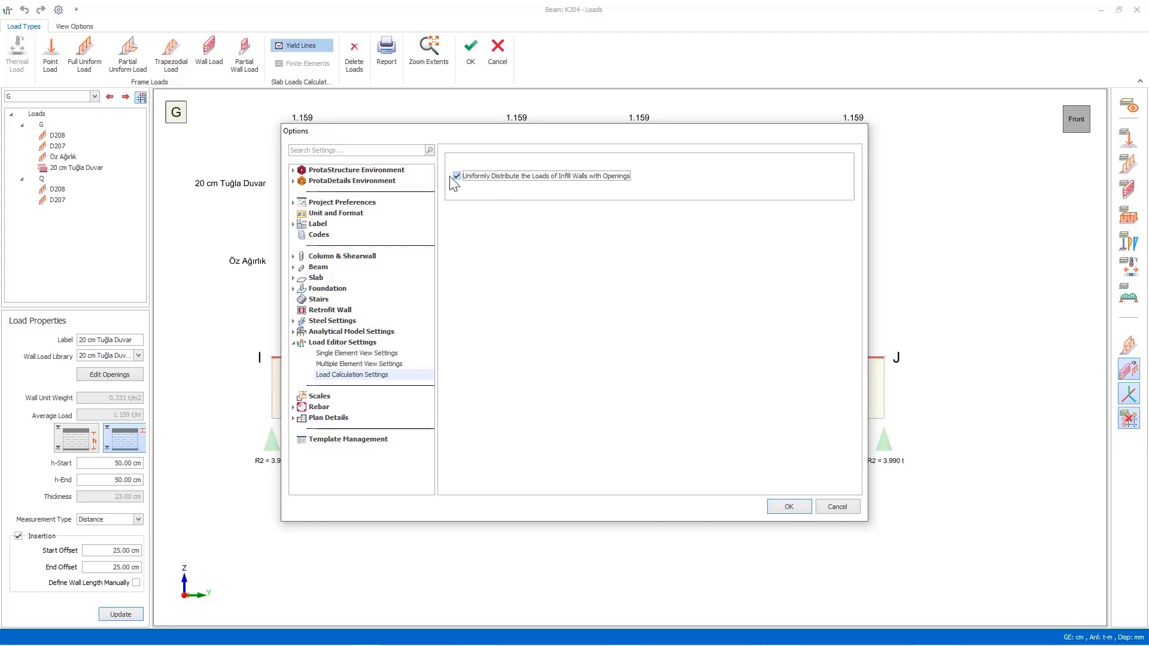
{"action": "left_click", "coordinate": [796, 509]}
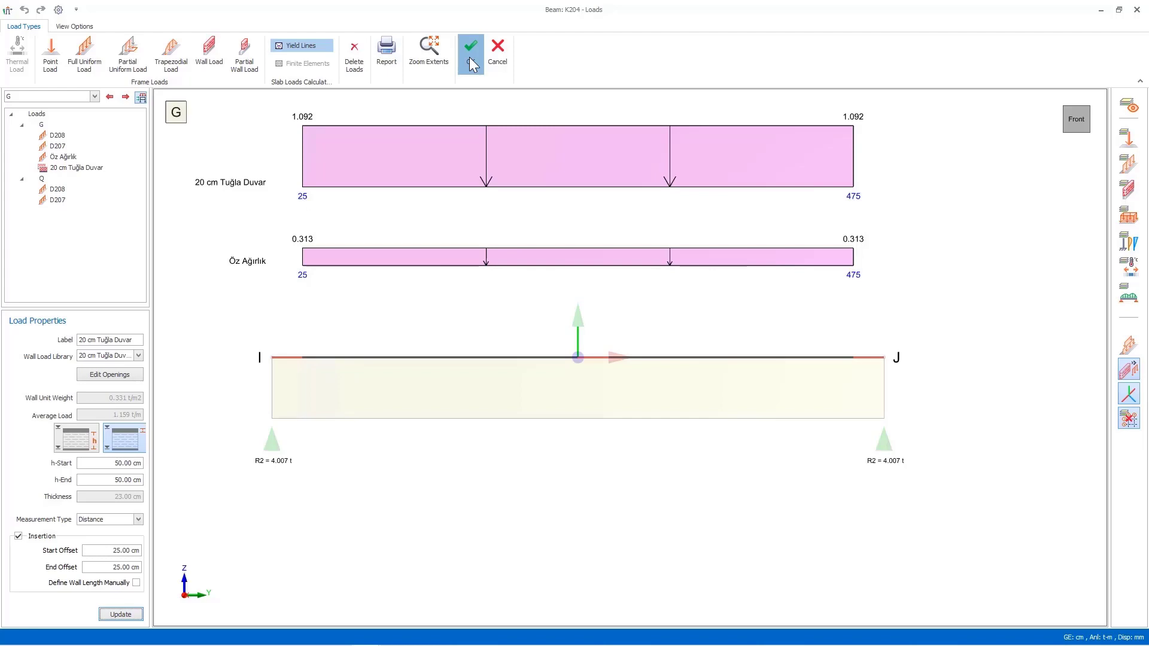
{"action": "left_click", "coordinate": [471, 61]}
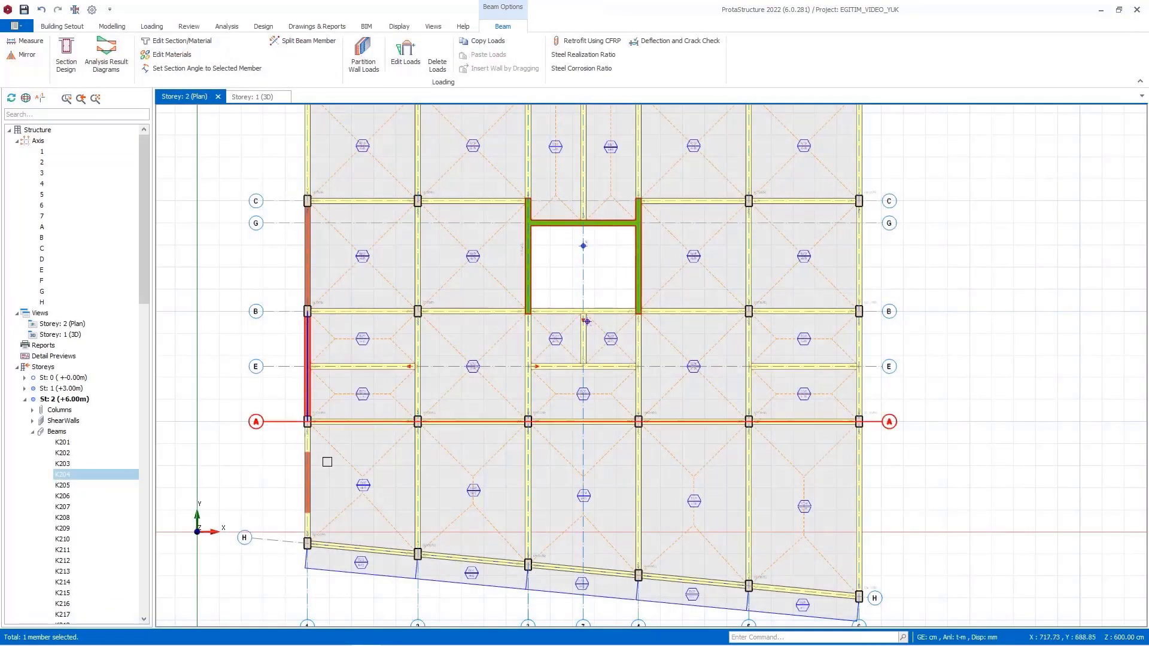
Step: Copy the 20 cm Tuğla Duvar wall load from Storey 2 beam K204
{"action": "right_click", "coordinate": [305, 354]}
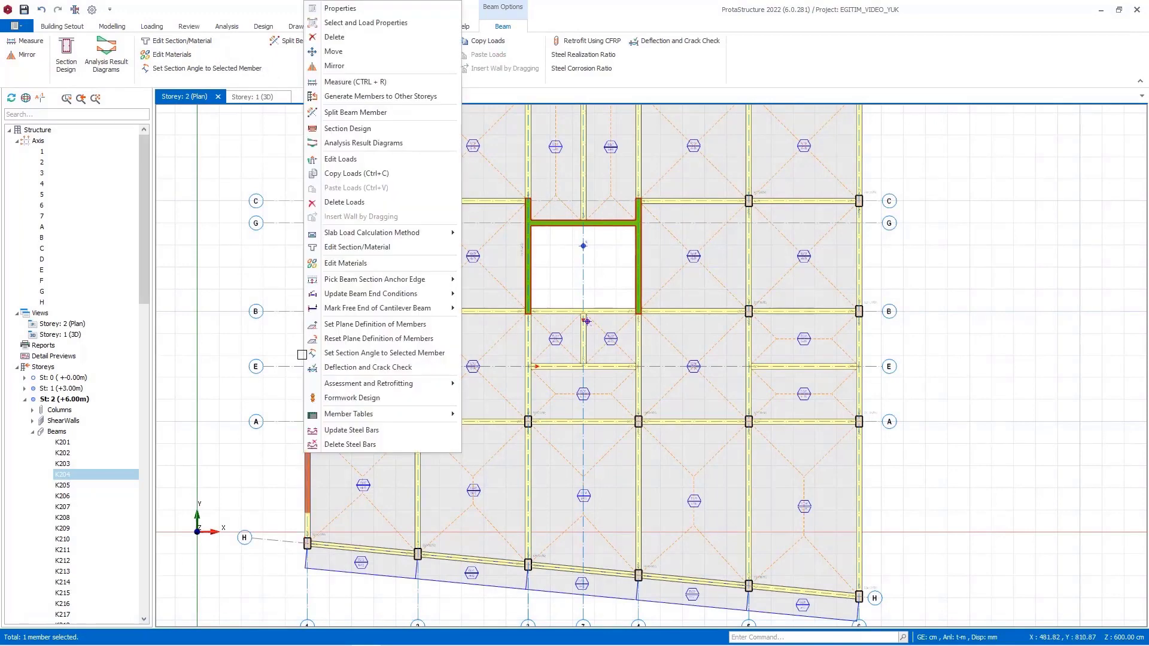
{"action": "left_click", "coordinate": [323, 174]}
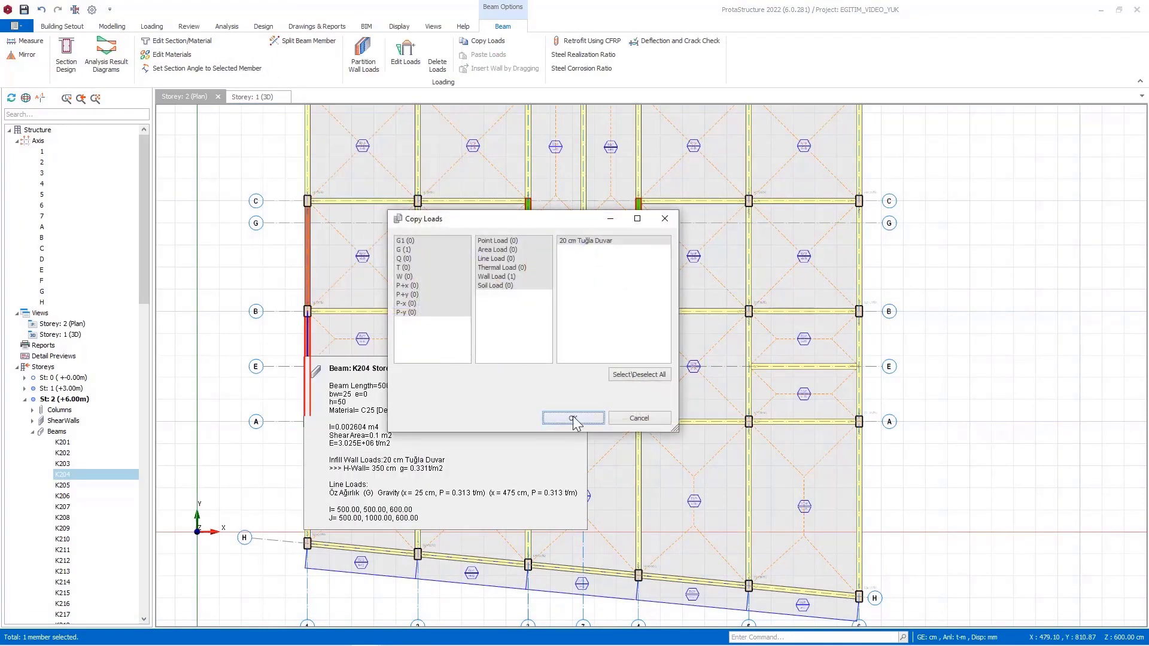
{"action": "left_click", "coordinate": [573, 418]}
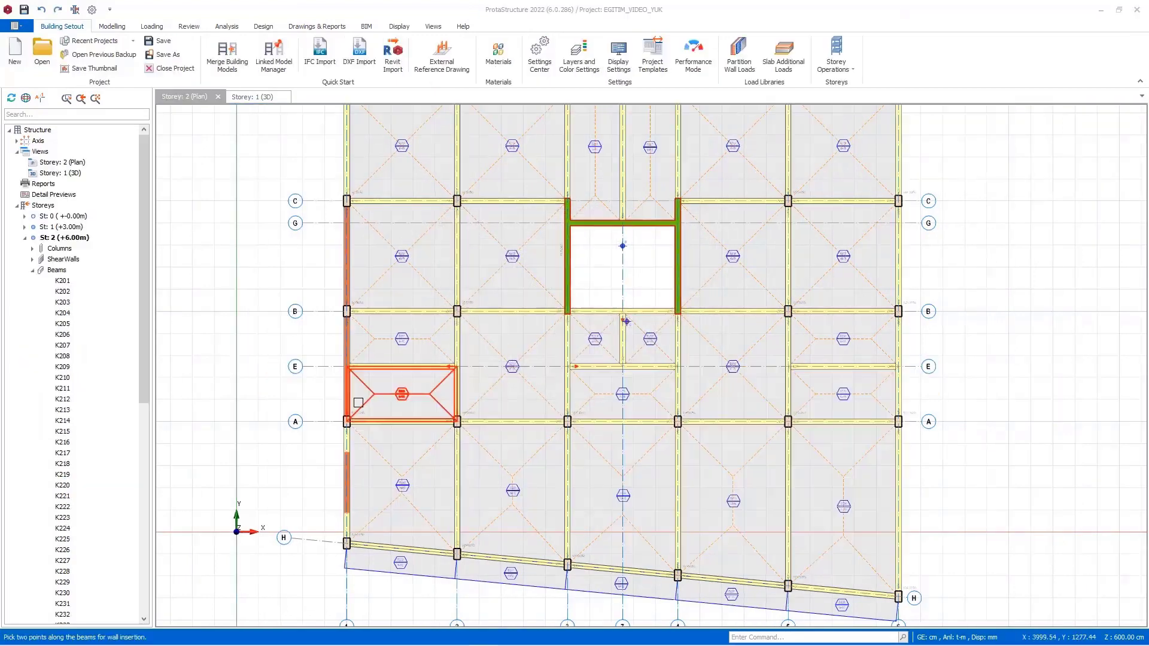
{"action": "key", "text": "Escape"}
{"action": "left_click", "coordinate": [347, 392]}
{"action": "right_click", "coordinate": [352, 388]}
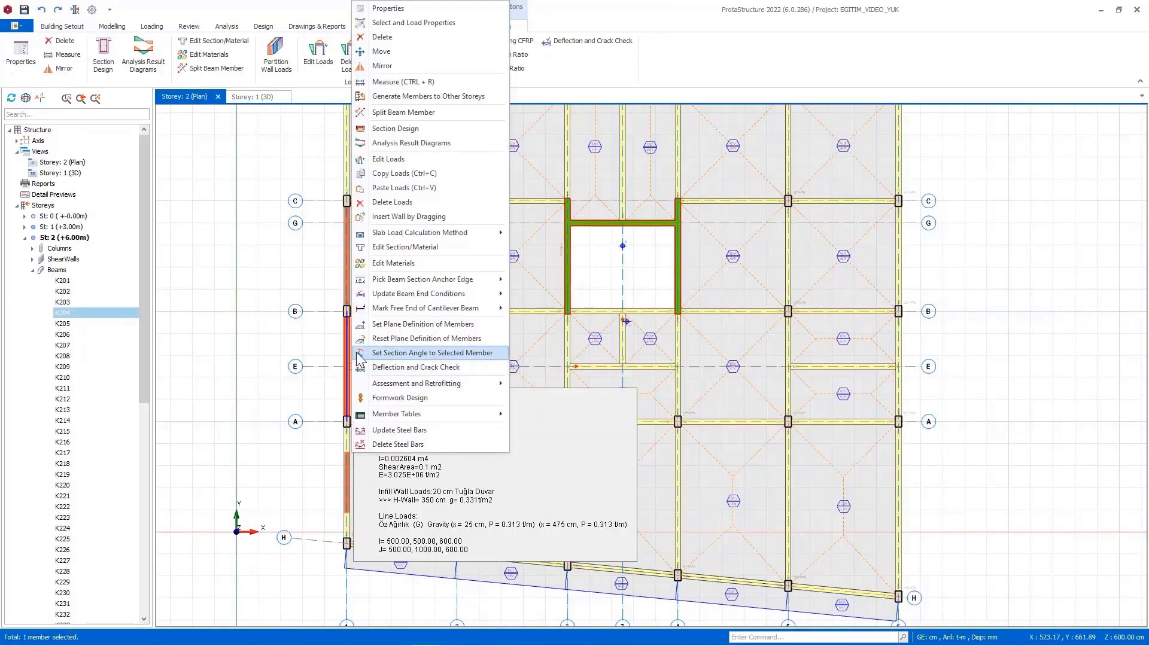
{"action": "left_click", "coordinate": [401, 174]}
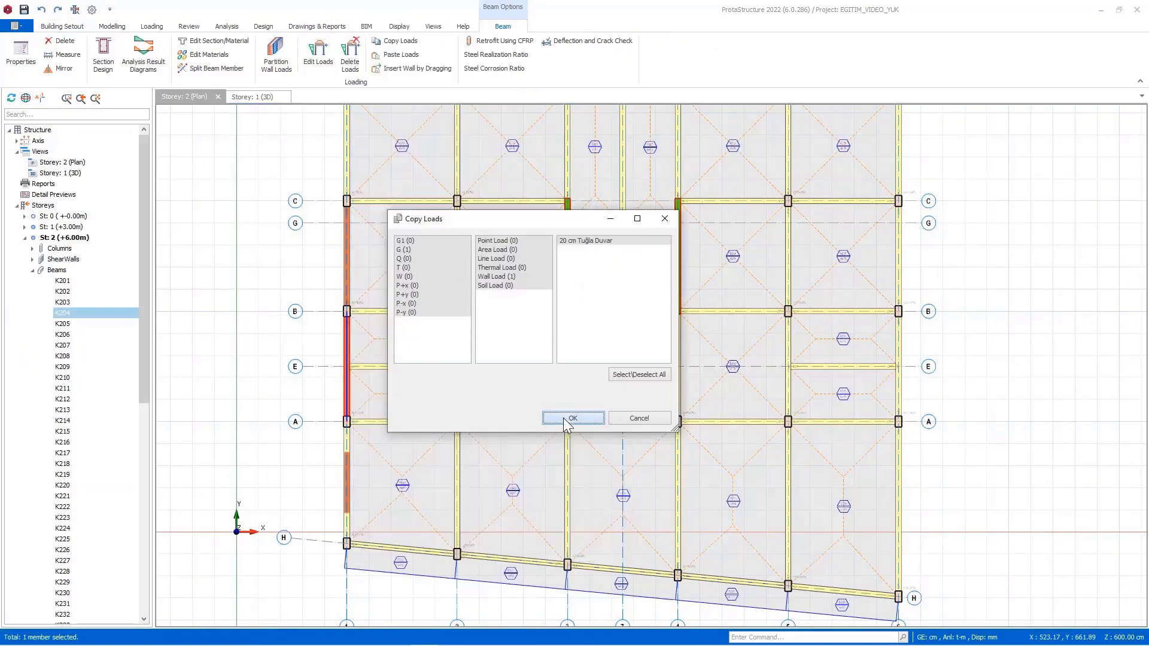
{"action": "left_click", "coordinate": [563, 418]}
{"action": "left_click", "coordinate": [591, 371]}
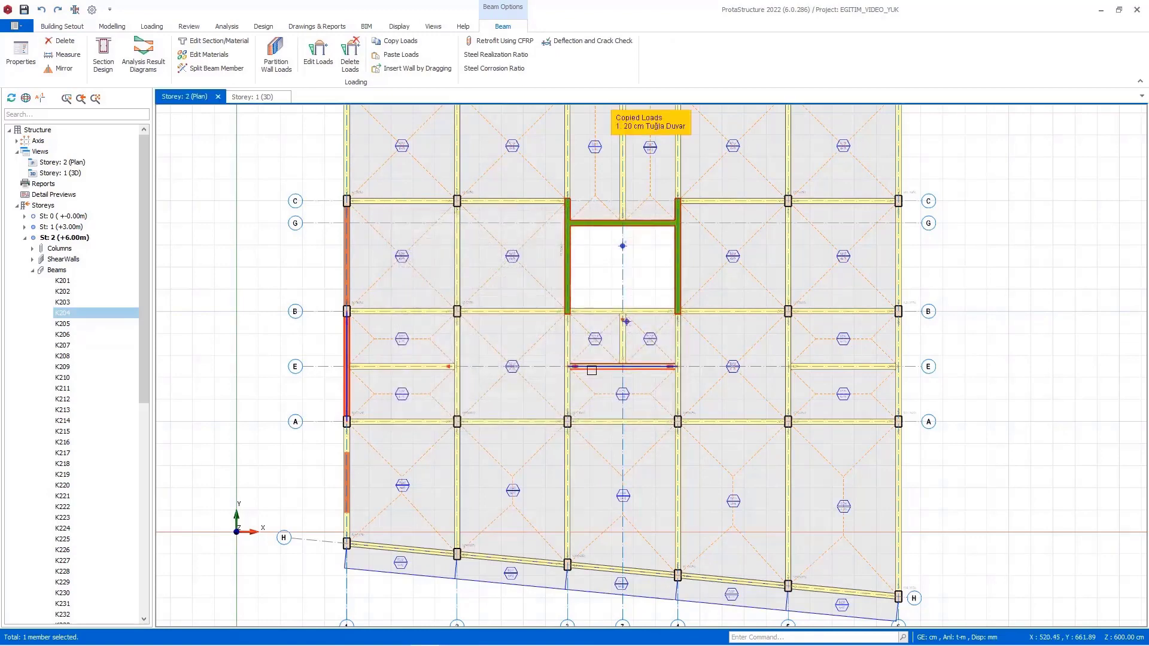
Step: Insert the copied wall by dragging along beam K207 from the axis A intersection to axis E, 250 cm long
{"action": "left_click", "coordinate": [459, 383]}
{"action": "right_click", "coordinate": [461, 381]}
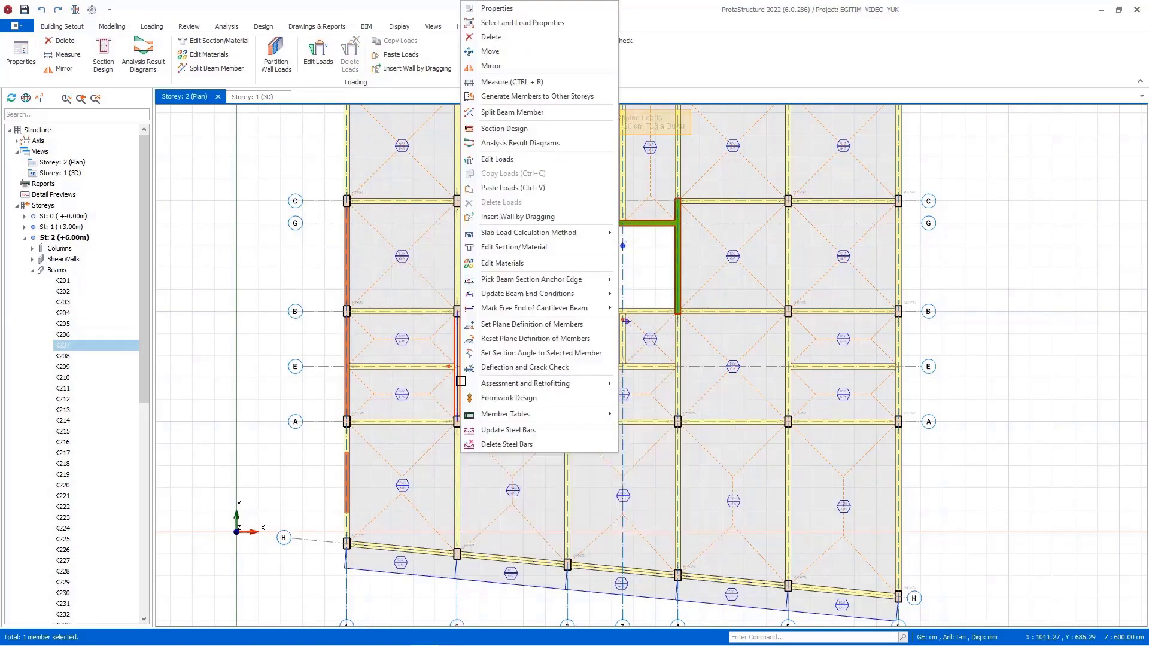
{"action": "left_click", "coordinate": [508, 216]}
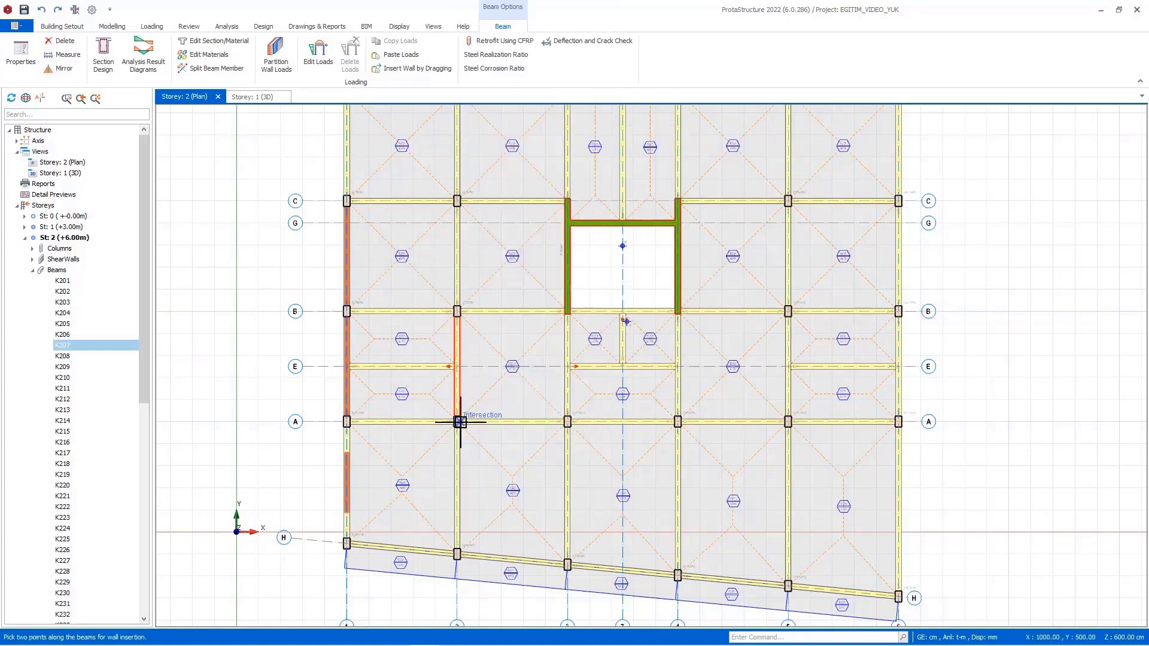
{"action": "left_click", "coordinate": [458, 421]}
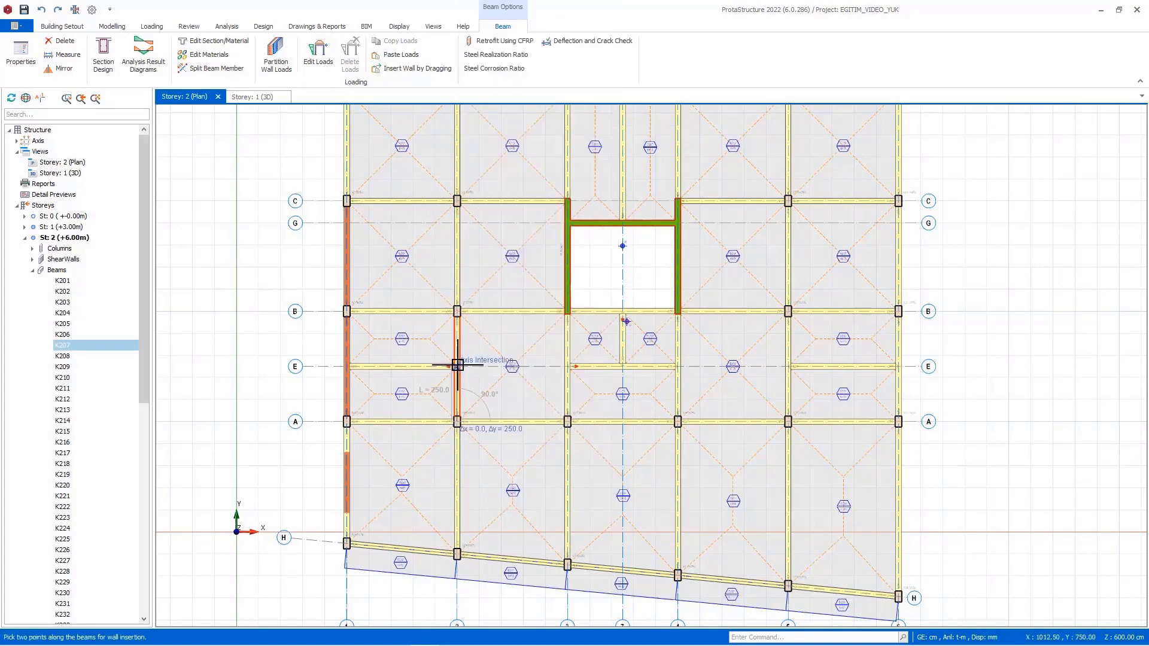
{"action": "left_click", "coordinate": [457, 364]}
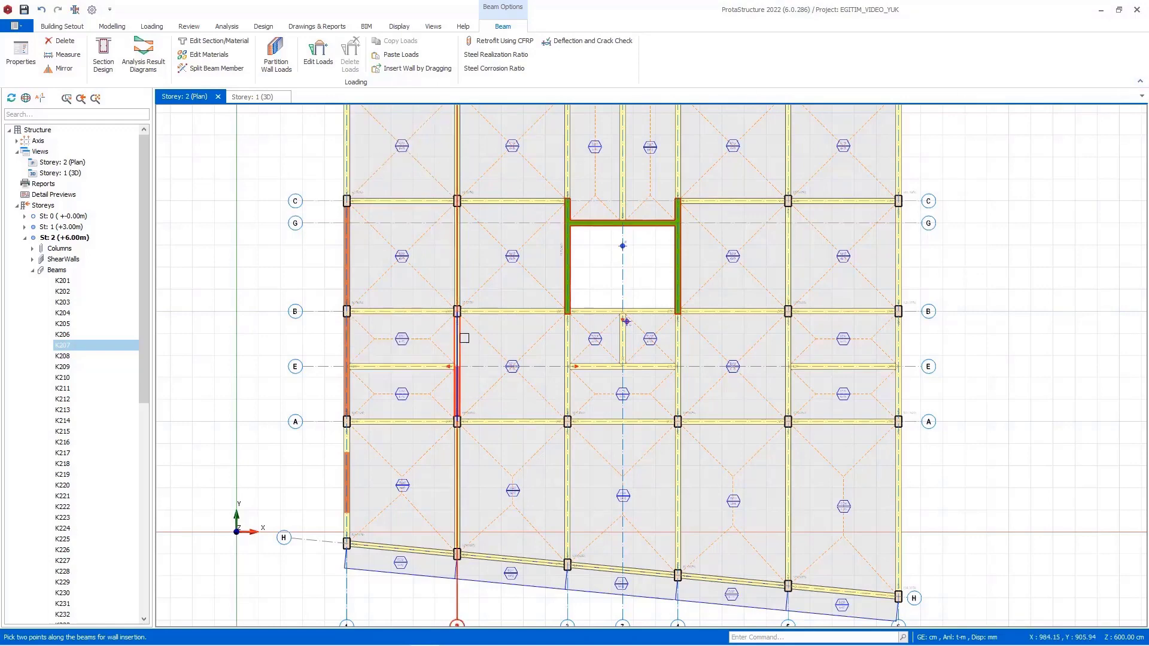
Step: Create a member loads report for beam K207 covering all load cases and load types, sorted by load type, and close it
{"action": "right_click", "coordinate": [459, 333]}
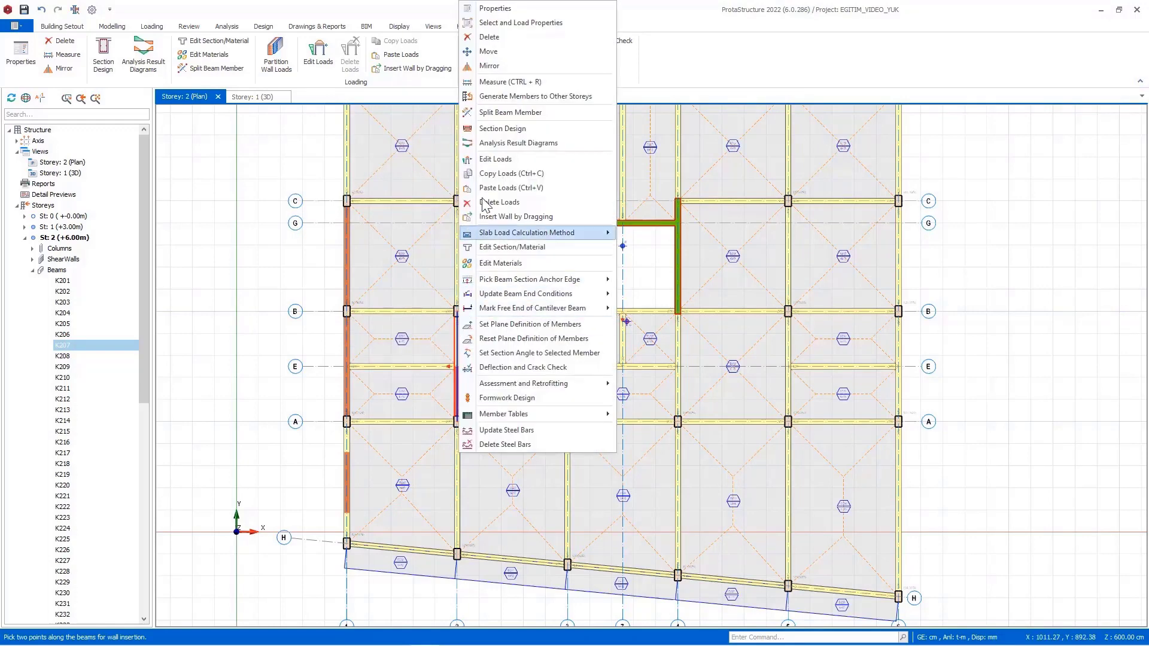
{"action": "left_click", "coordinate": [501, 159]}
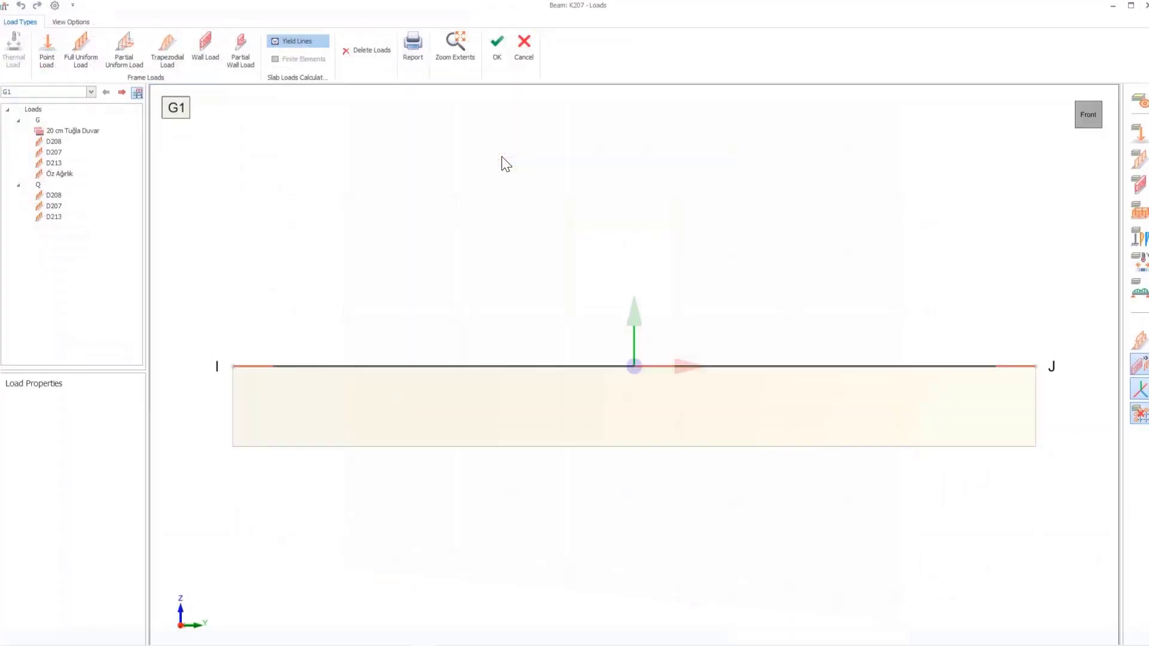
{"action": "left_click", "coordinate": [410, 54]}
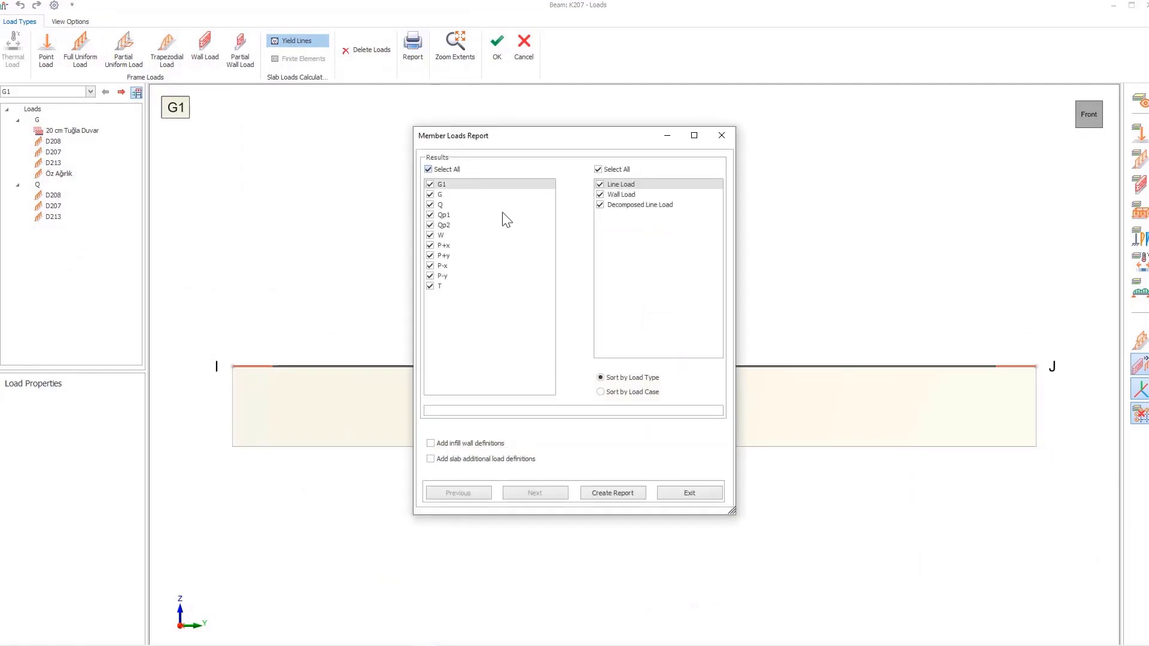
{"action": "left_click", "coordinate": [626, 493]}
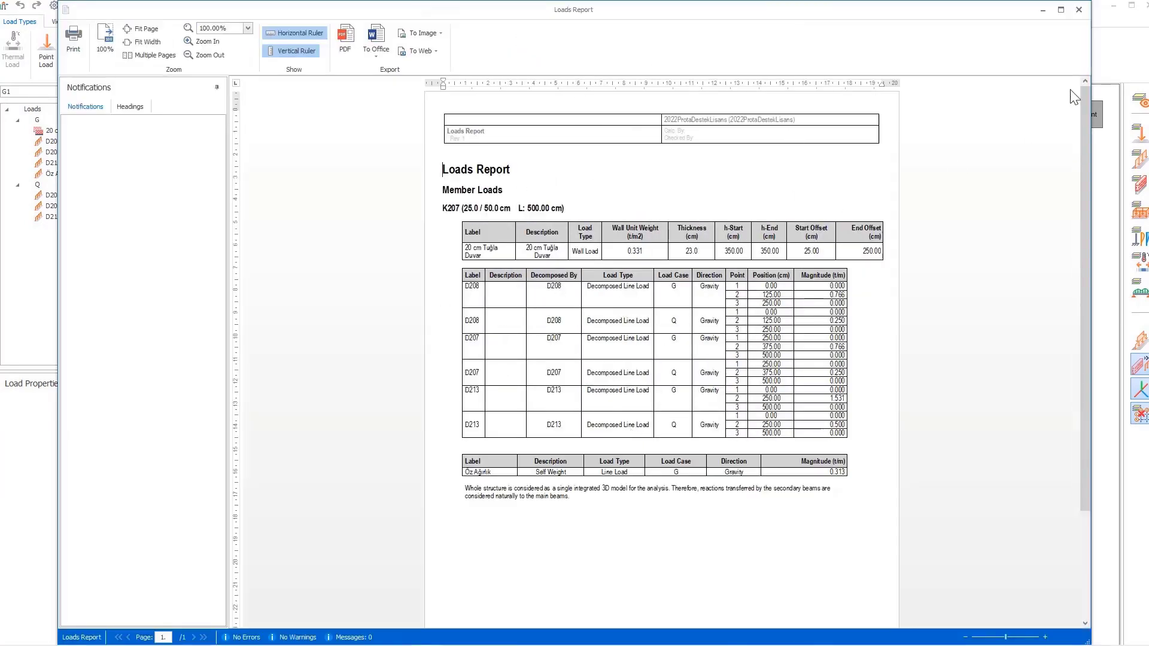
{"action": "left_click", "coordinate": [1080, 10]}
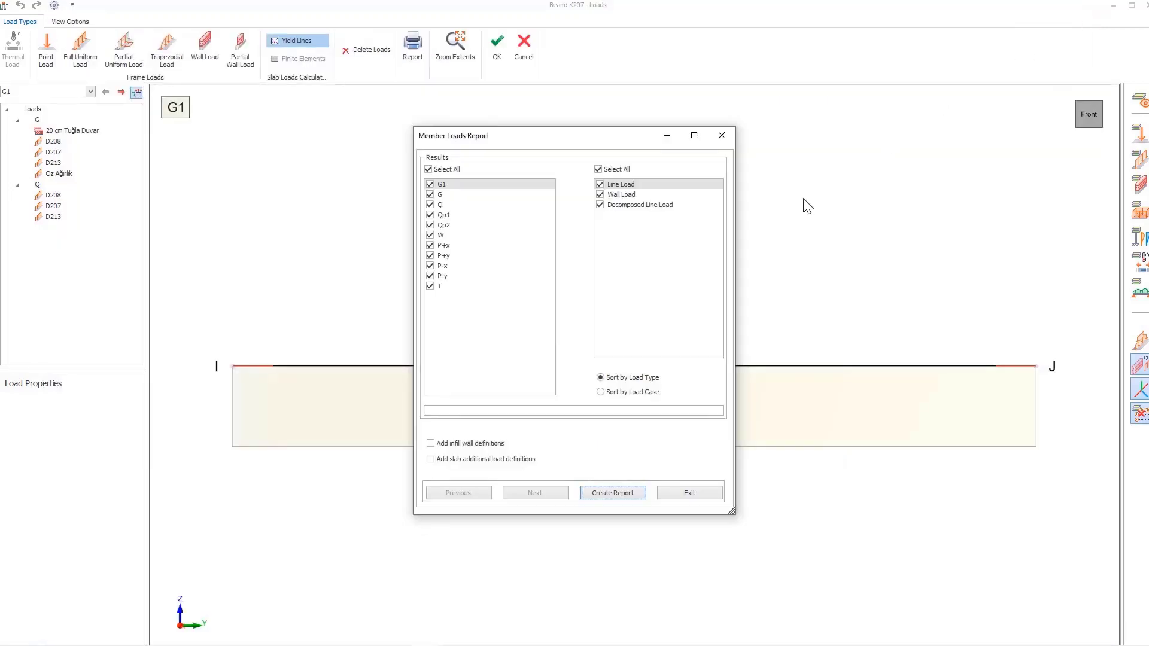
{"action": "left_click", "coordinate": [687, 492]}
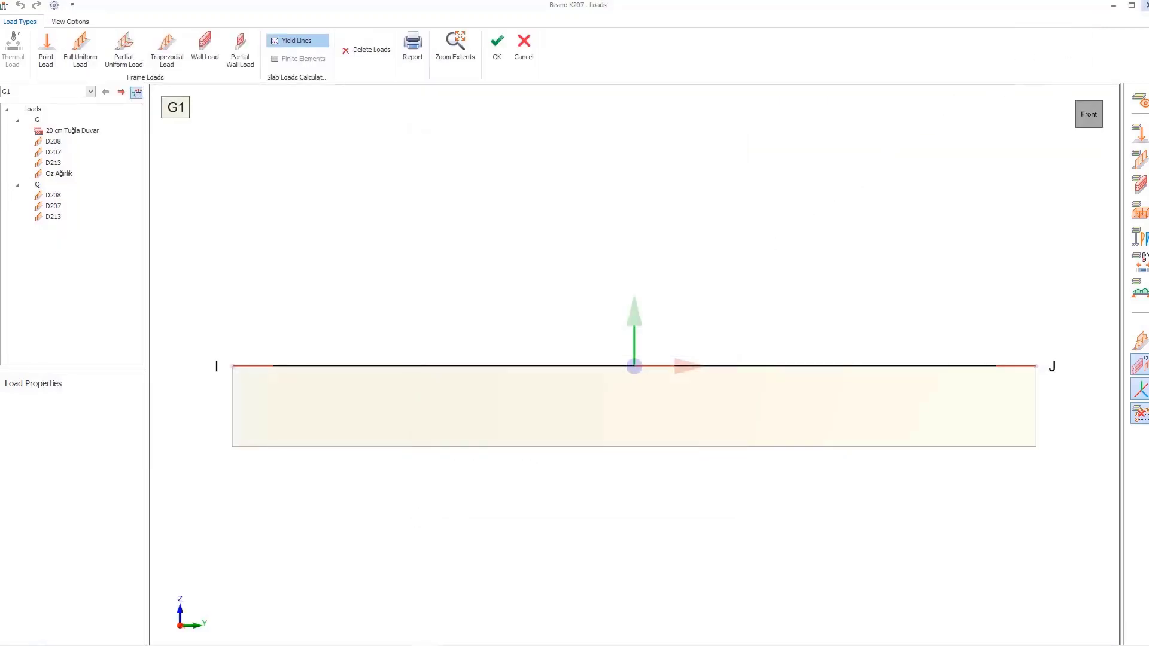
{"action": "left_click", "coordinate": [1146, 7]}
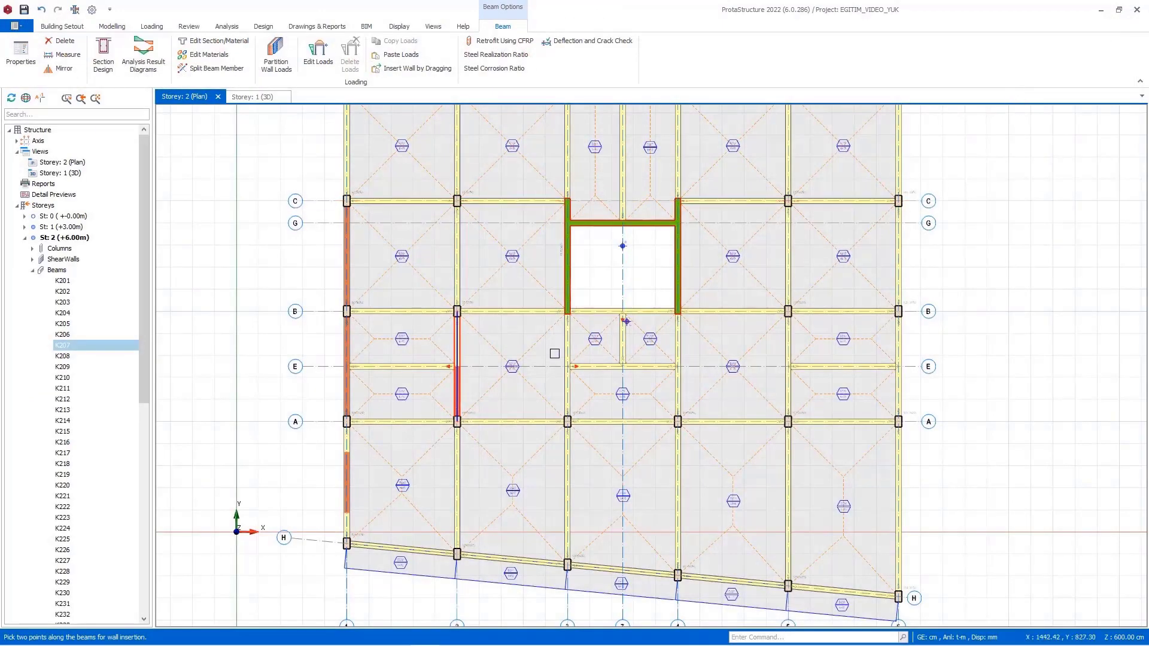
{"action": "key", "text": "Escape"}
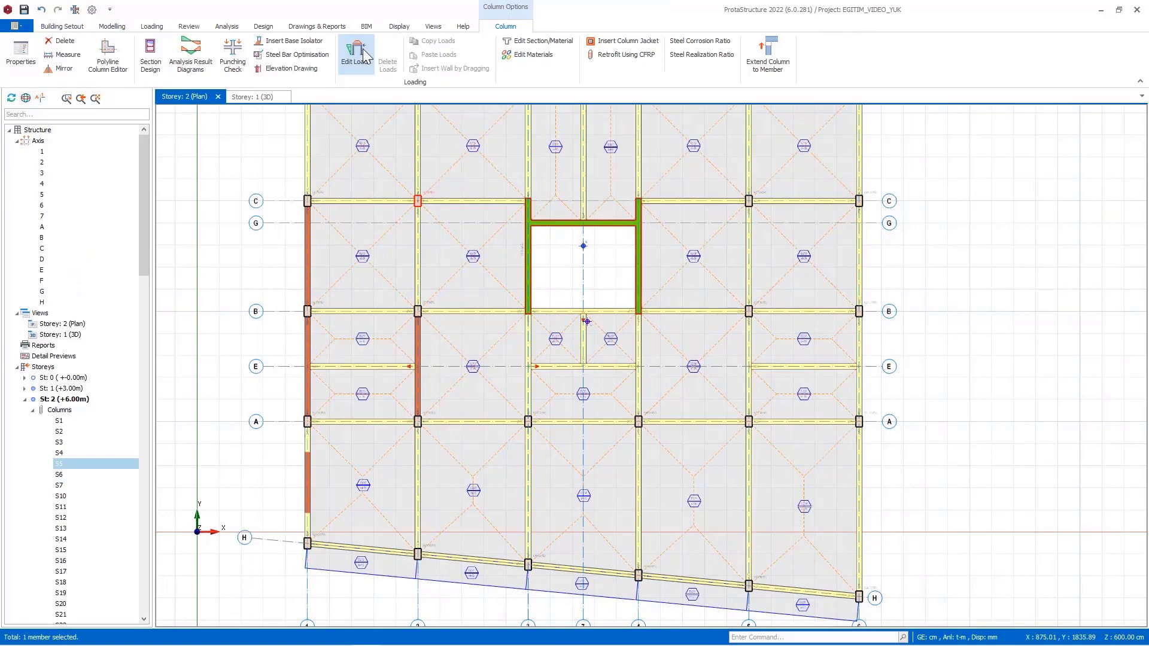
Step: Add a 1 t.m point load in the Global Rx direction at the I end of column S5 in load case G1
{"action": "left_click", "coordinate": [356, 54]}
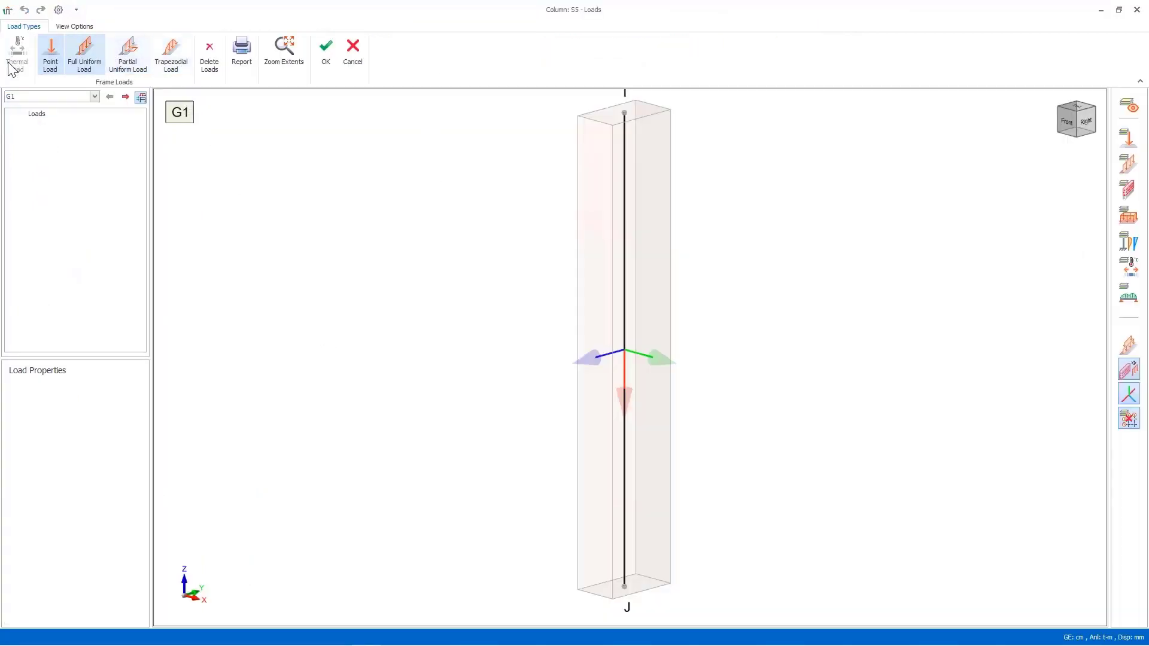
{"action": "left_click", "coordinate": [84, 57]}
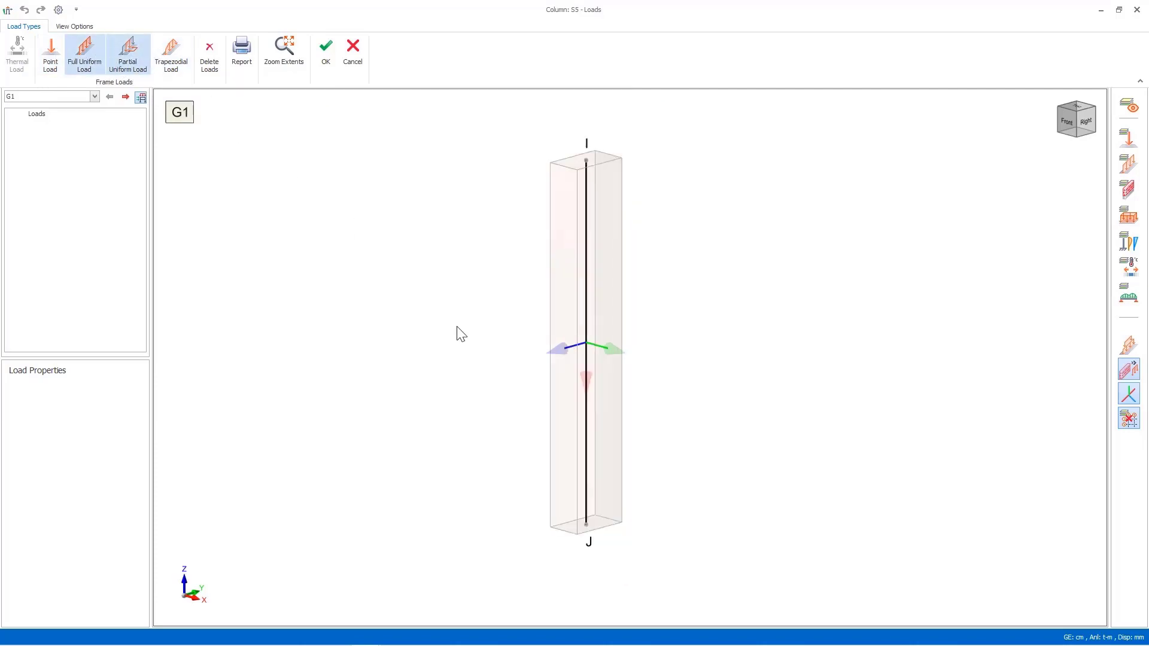
{"action": "scroll", "coordinate": [457, 331], "scroll_direction": "down", "scroll_amount": 2}
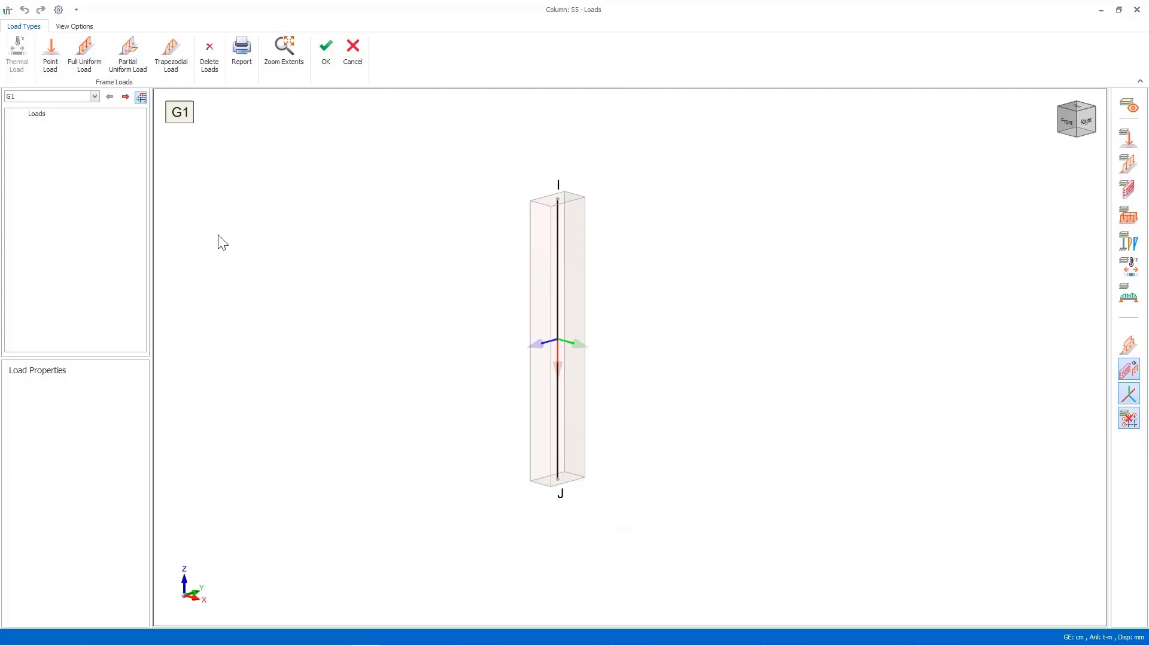
{"action": "left_click", "coordinate": [50, 54]}
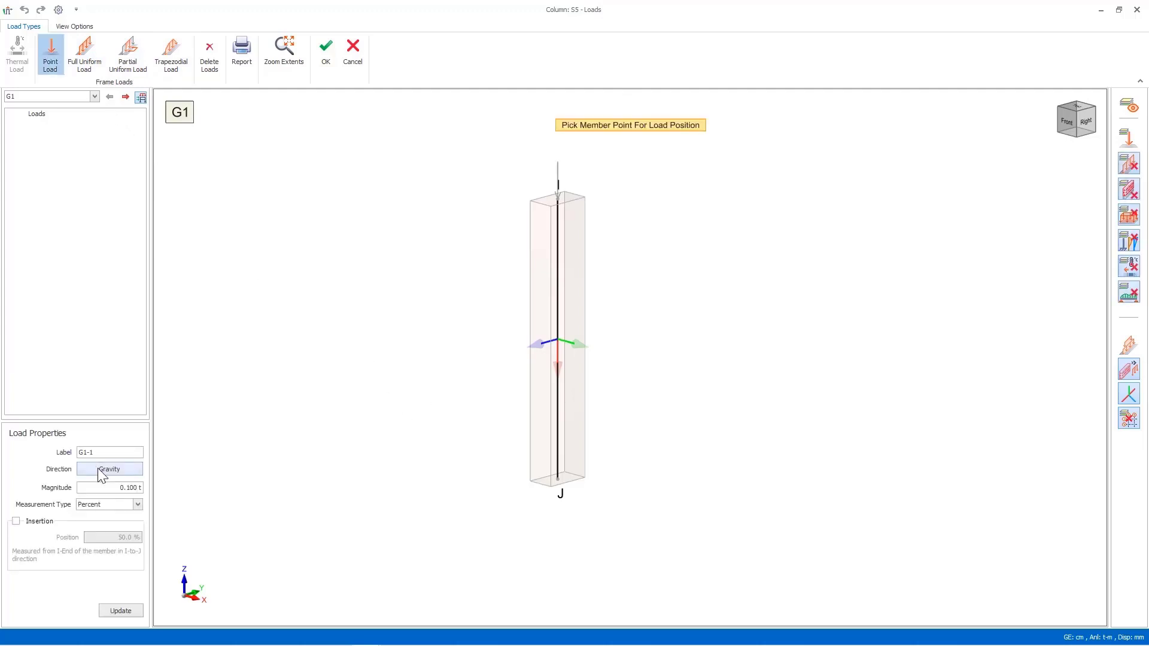
{"action": "left_click", "coordinate": [98, 468]}
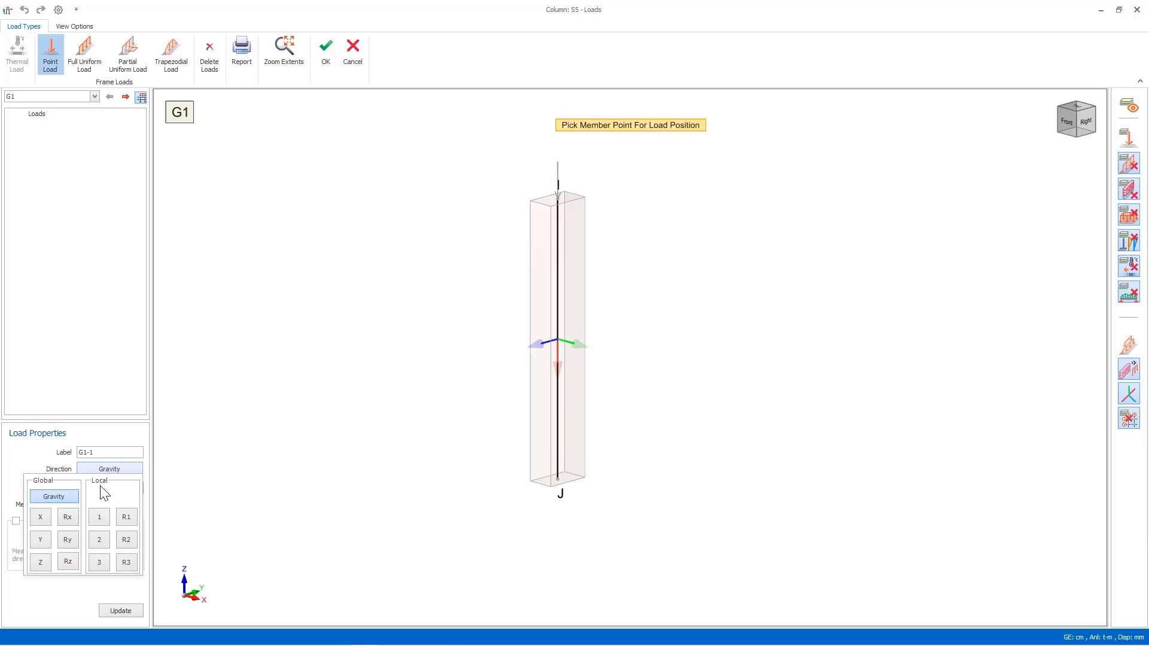
{"action": "left_click", "coordinate": [67, 519]}
{"action": "left_click_drag", "start_coordinate": [132, 489], "coordinate": [111, 486]}
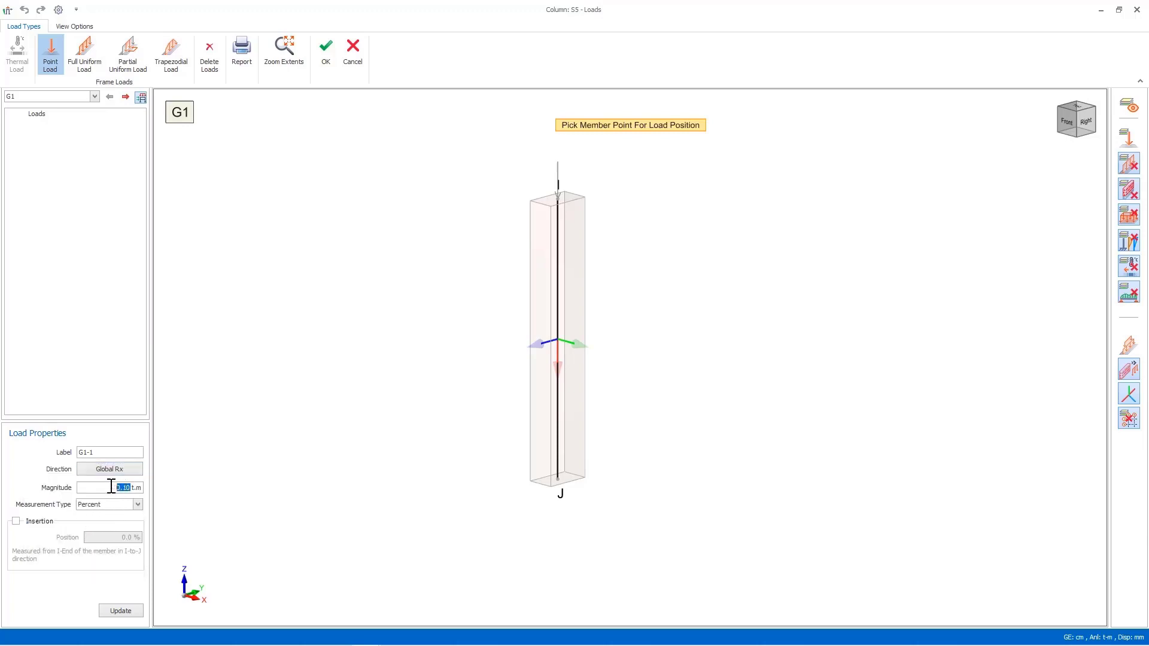
{"action": "type", "text": "1."}
{"action": "left_click", "coordinate": [572, 197]}
Step: Add a thermal load of 1.0 °C axial, 2.0 °C T 2-2 and 3.0 °C T 3-3 gradients to column S5 in case T and accept
{"action": "left_click", "coordinate": [67, 96]}
{"action": "left_click", "coordinate": [56, 135]}
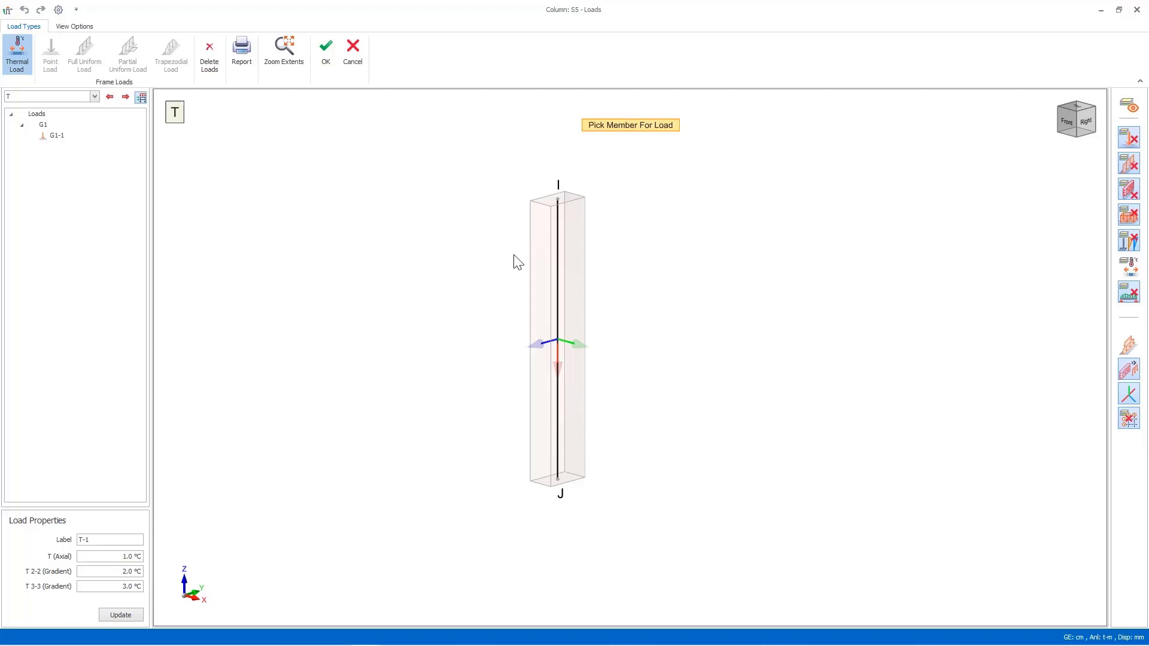
{"action": "left_click", "coordinate": [558, 200]}
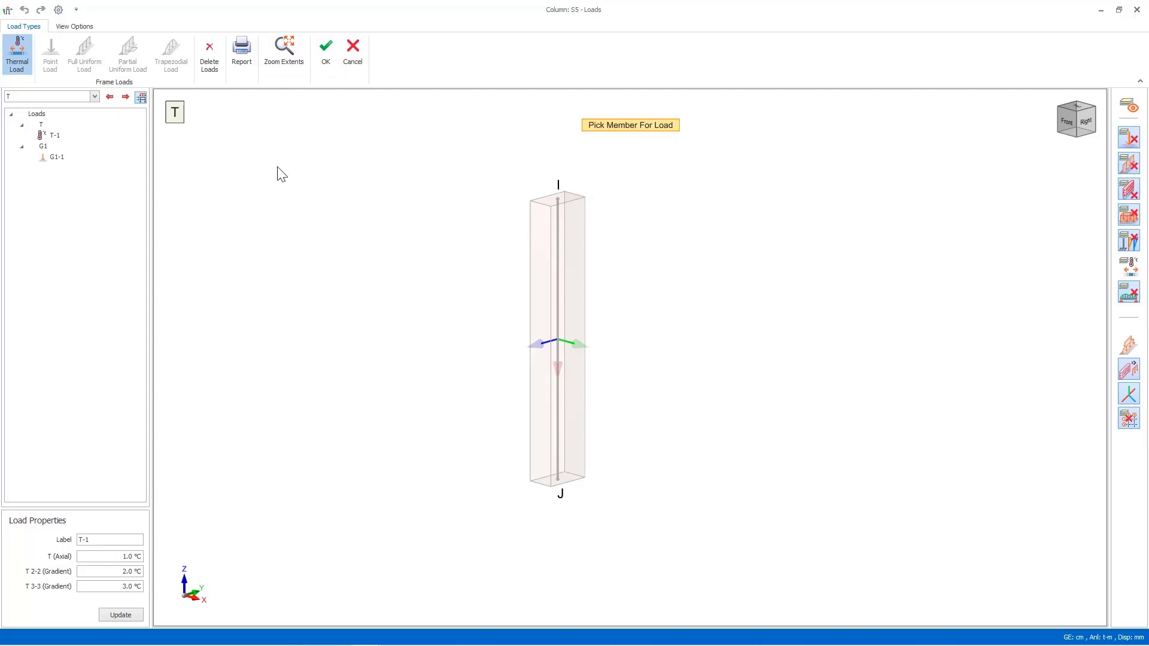
{"action": "left_click", "coordinate": [300, 55]}
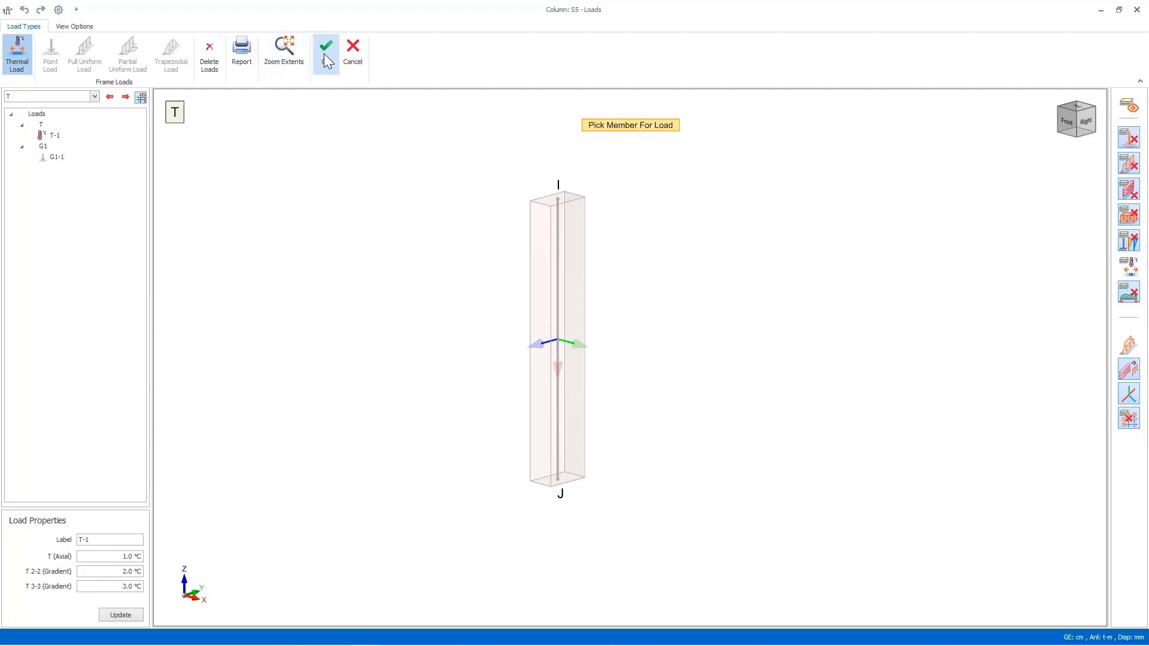
{"action": "left_click", "coordinate": [327, 61]}
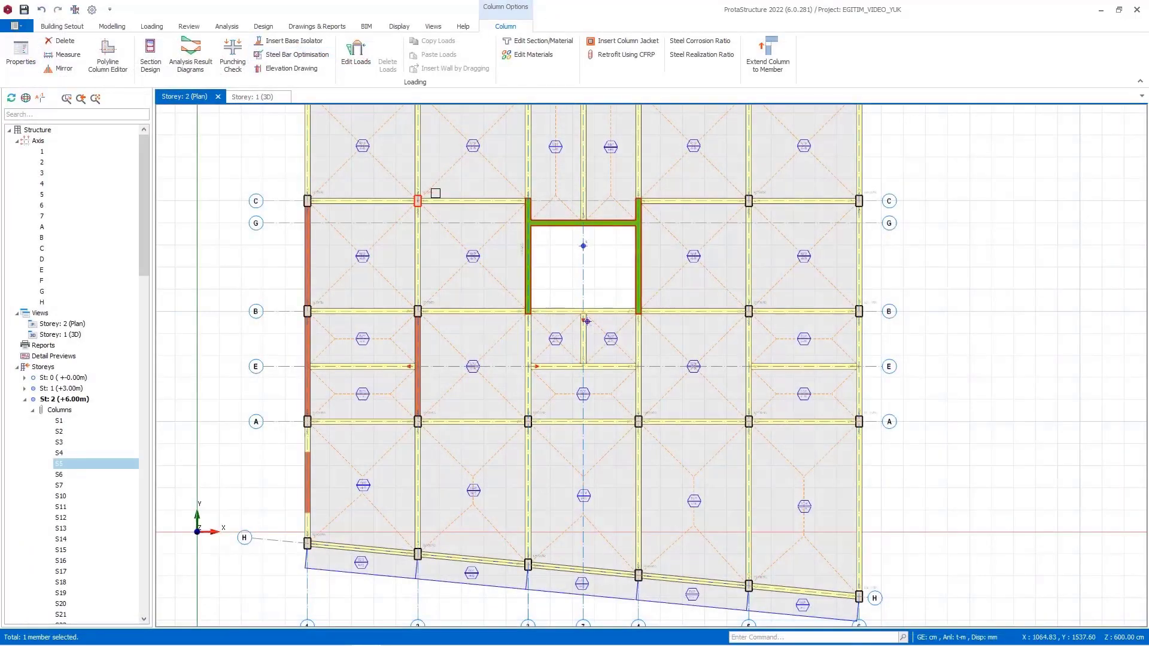
{"action": "mouse_move", "coordinate": [433, 190]}
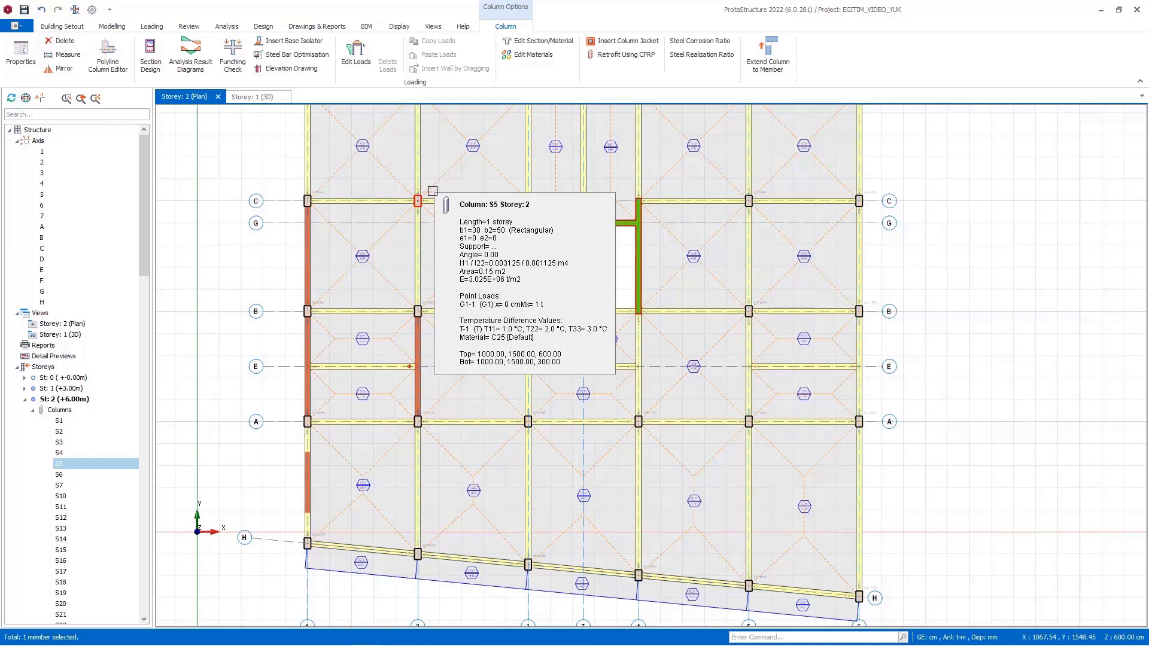
Step: Switch to the Storey 1 plan and open the loads of shear wall P10 on axis 1 between axes B and C
{"action": "double_click", "coordinate": [78, 388]}
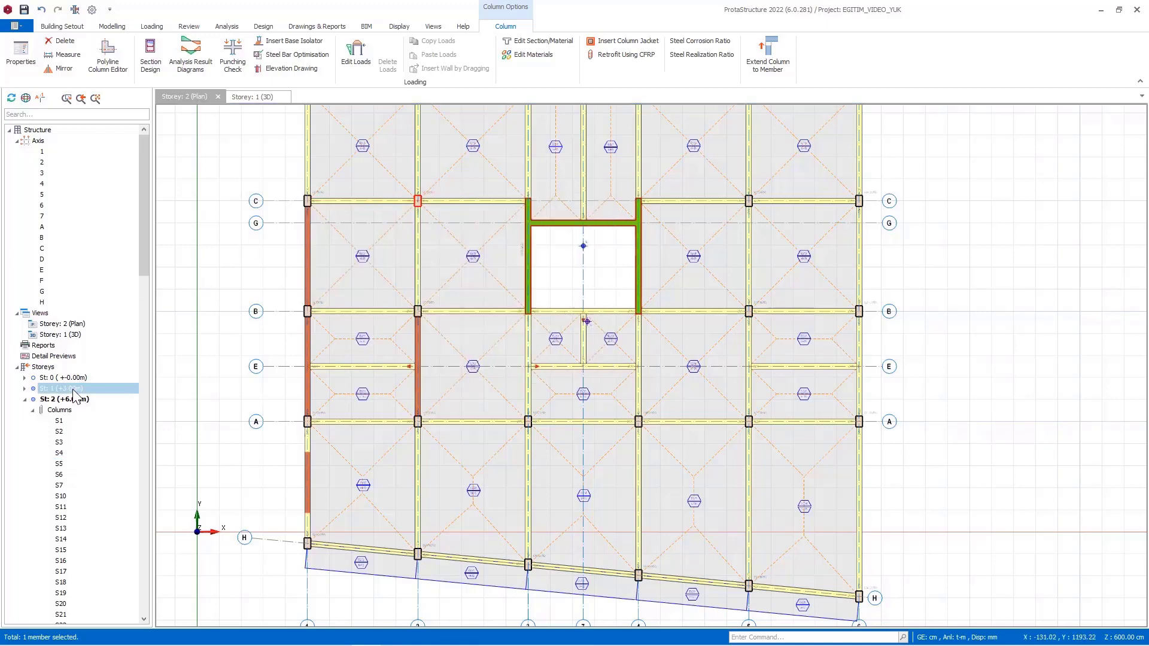
{"action": "left_click", "coordinate": [303, 267]}
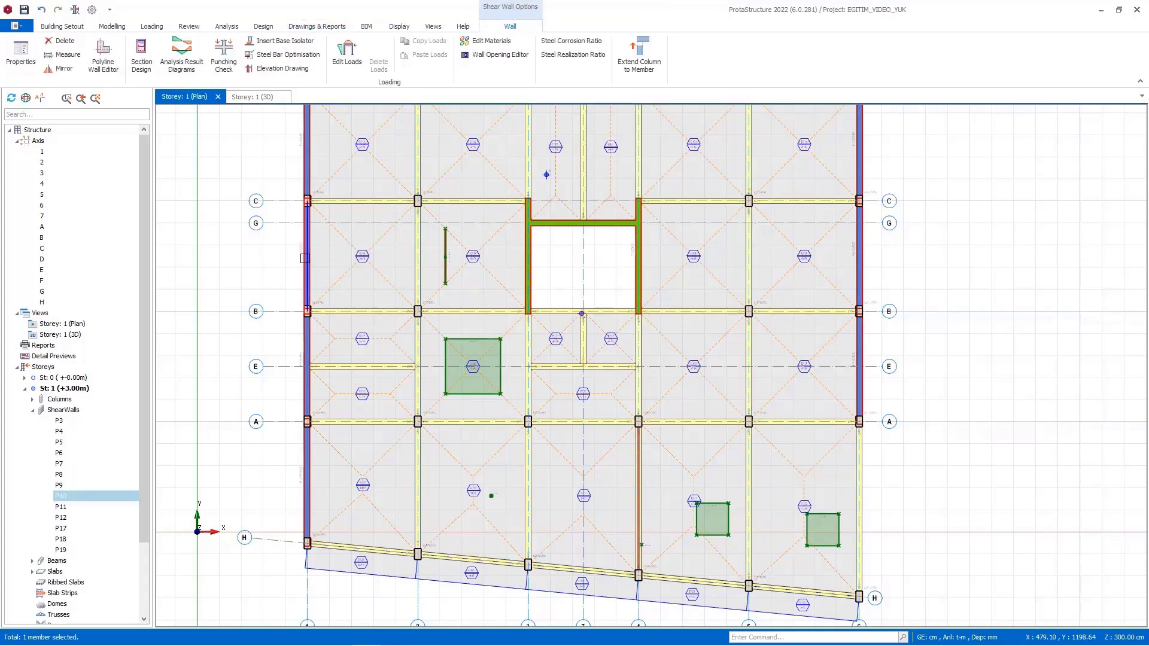
{"action": "left_click", "coordinate": [349, 54]}
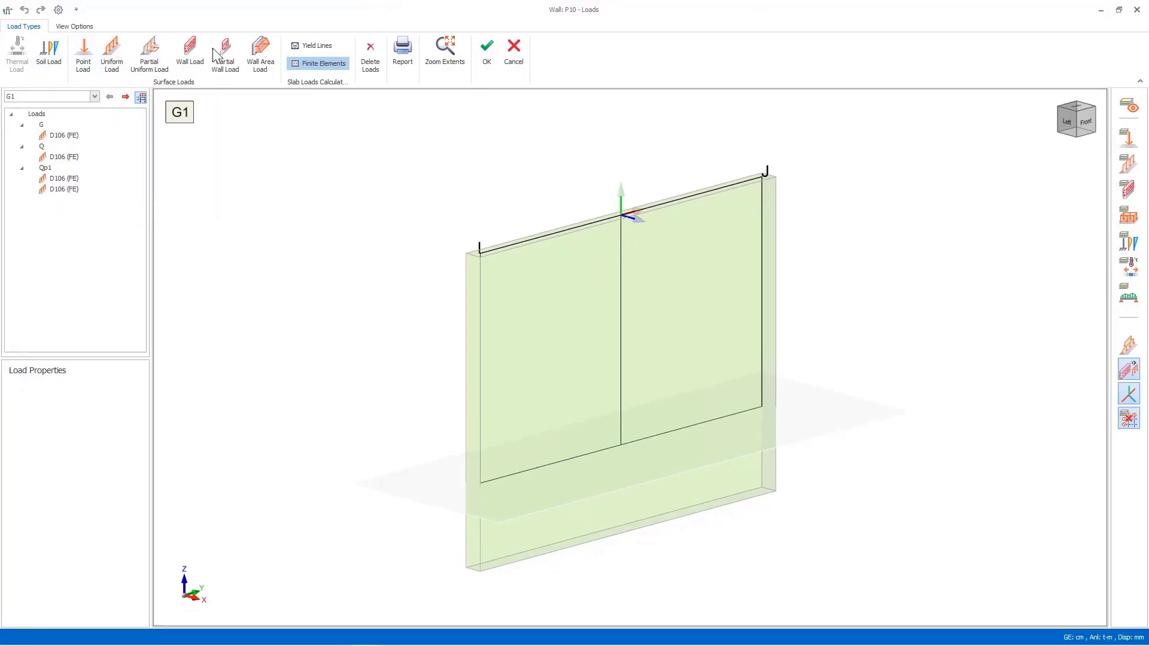
Step: Add a soil load to wall P10's surface in load case P+x, using the Basement Wall model type
{"action": "left_click", "coordinate": [49, 54]}
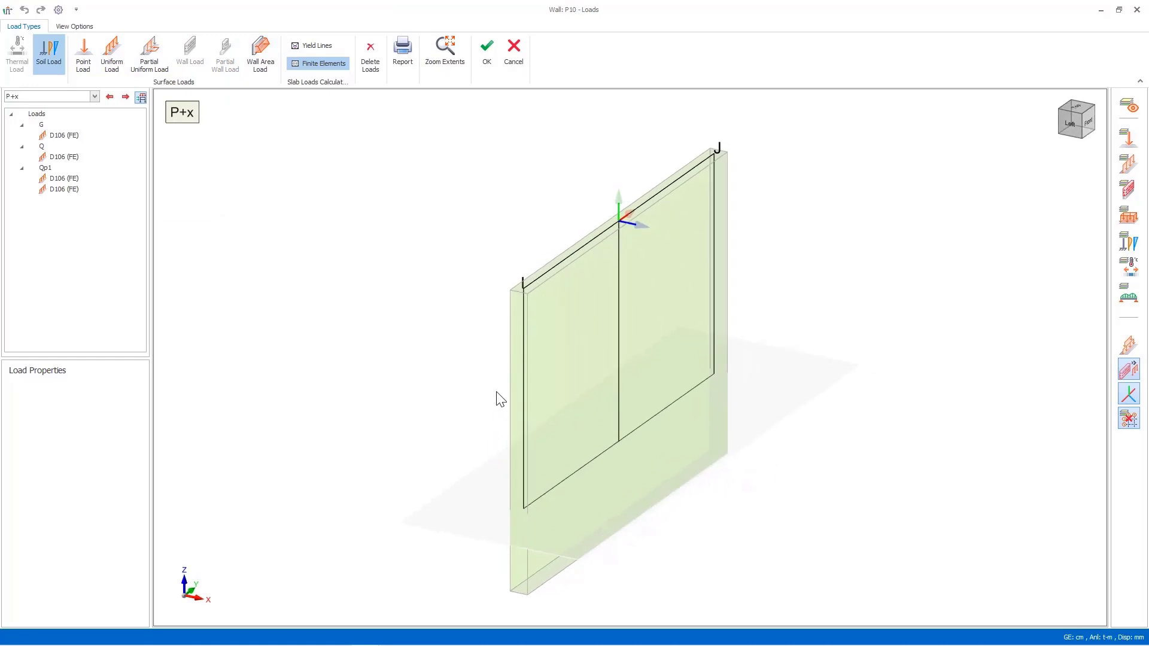
{"action": "middle_click_drag", "start_coordinate": [497, 397], "coordinate": [897, 390]}
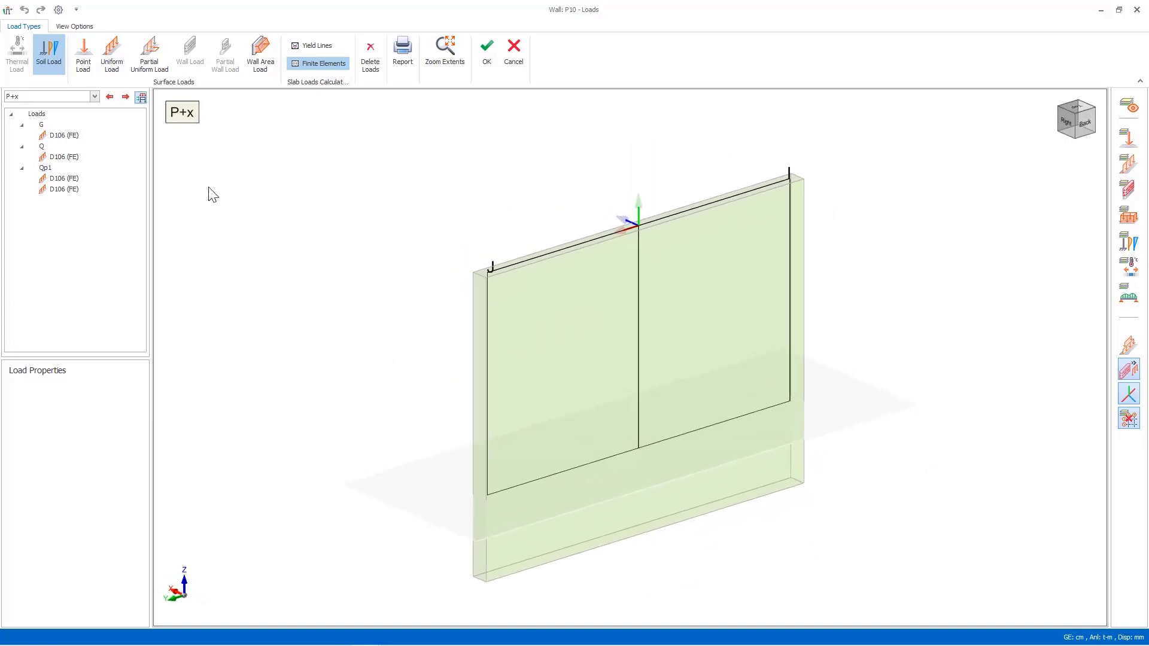
{"action": "left_click", "coordinate": [55, 62]}
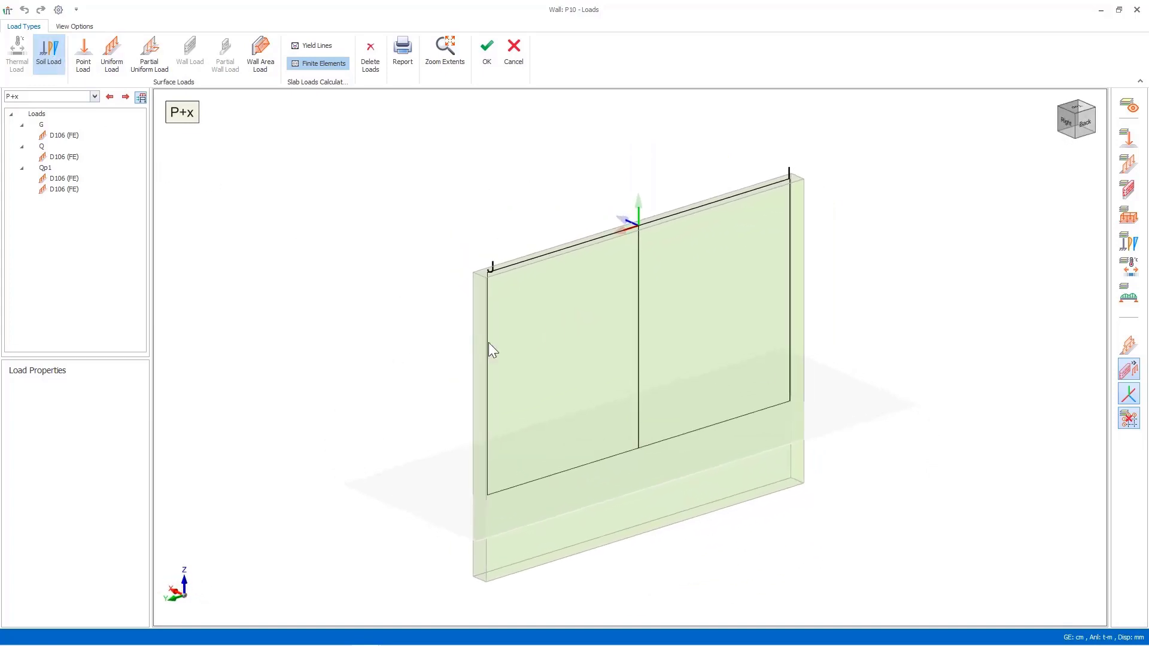
{"action": "left_click", "coordinate": [83, 55]}
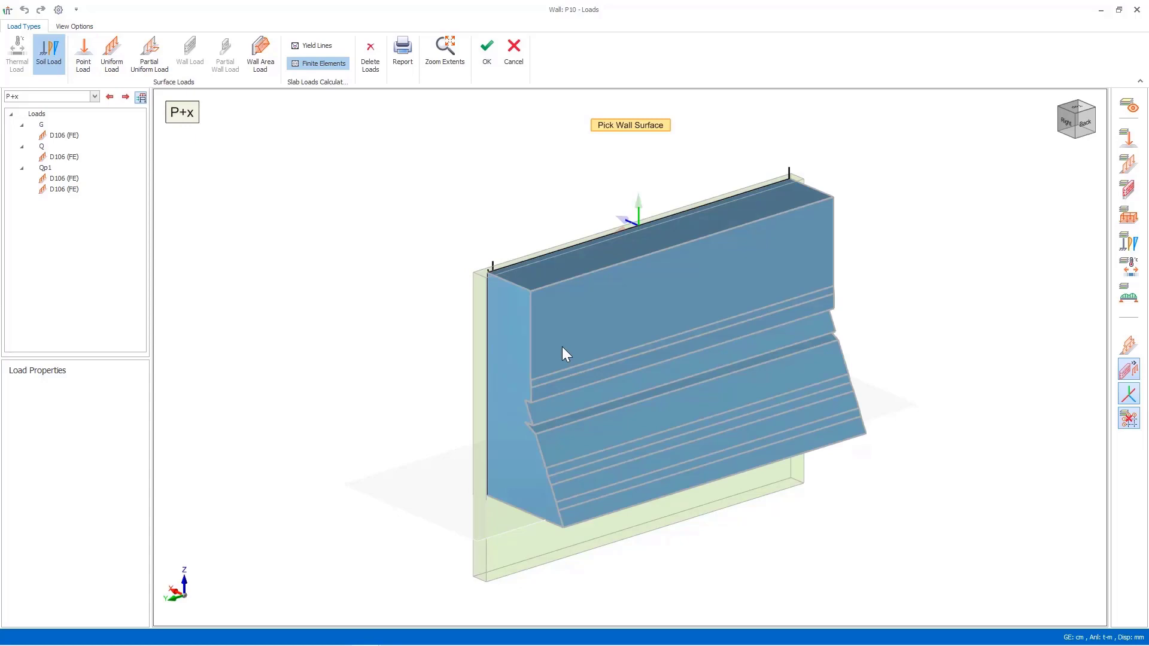
{"action": "left_click", "coordinate": [562, 348]}
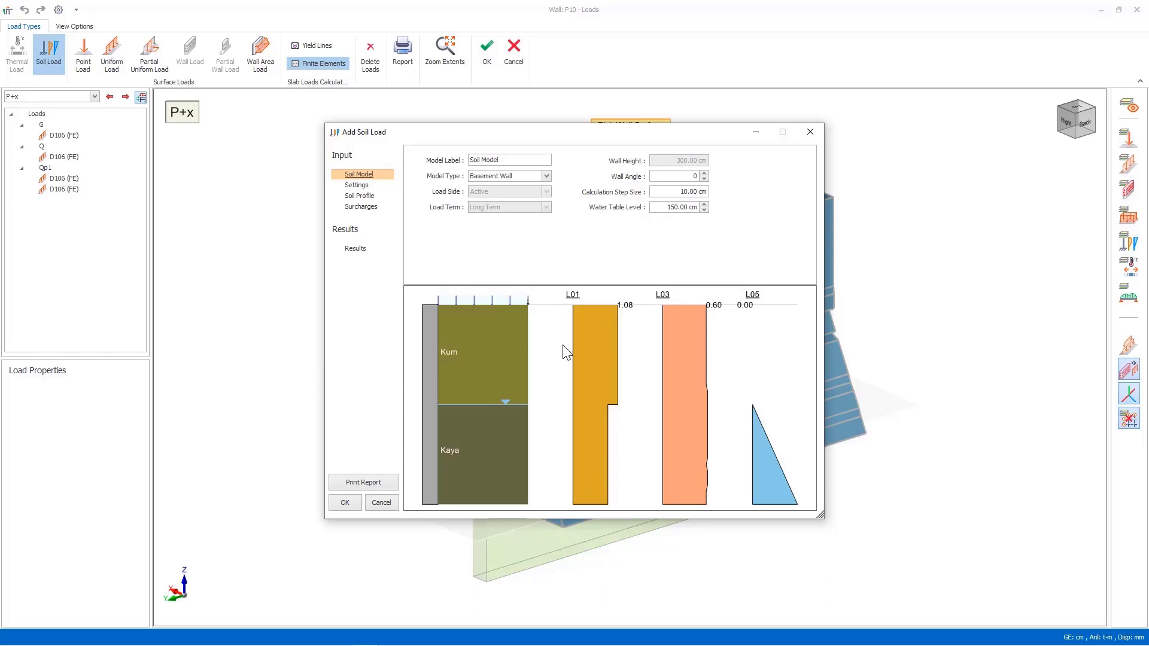
{"action": "left_click", "coordinate": [512, 176]}
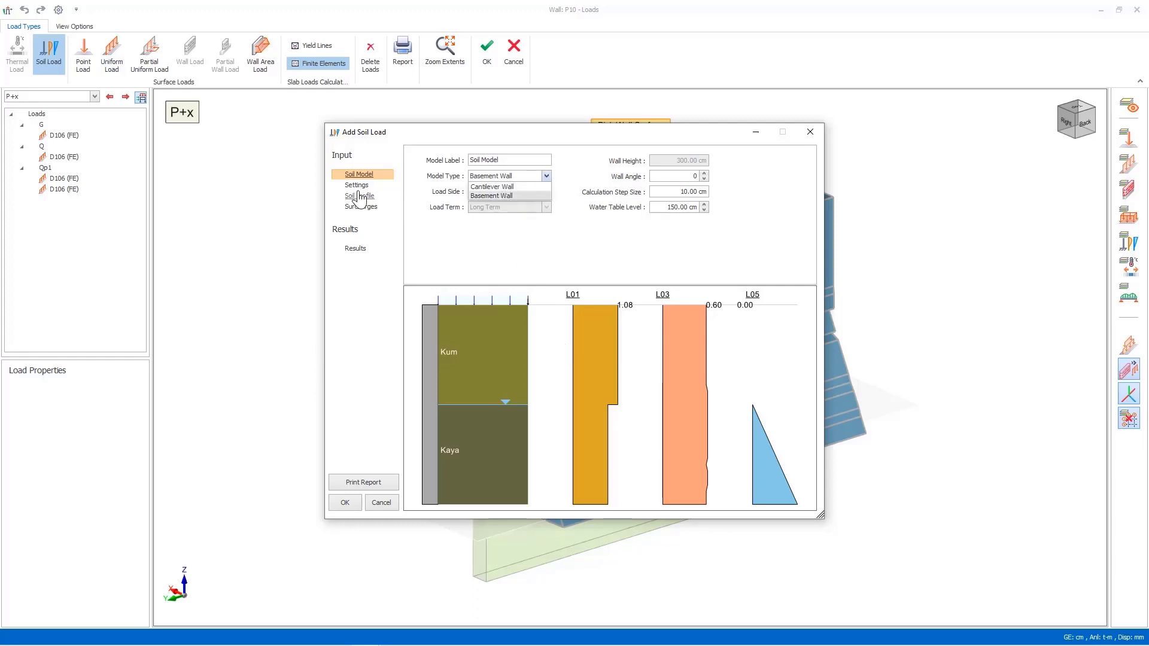
{"action": "left_click", "coordinate": [373, 199]}
{"action": "left_click", "coordinate": [500, 176]}
{"action": "left_click", "coordinate": [489, 186]}
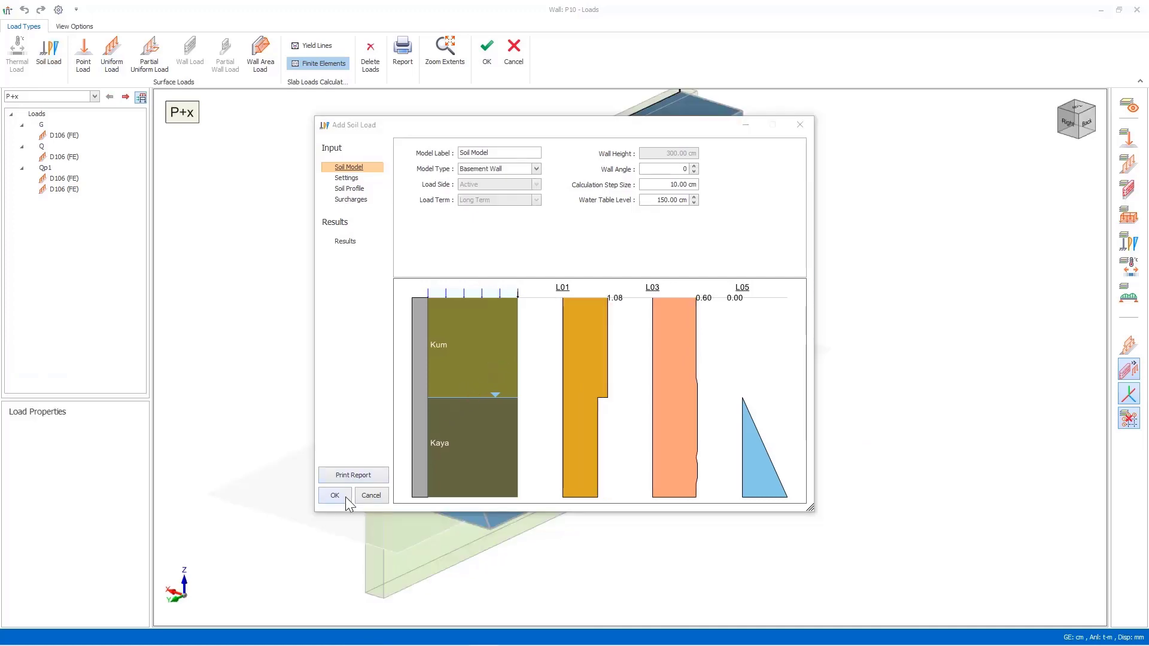
{"action": "left_click", "coordinate": [334, 495]}
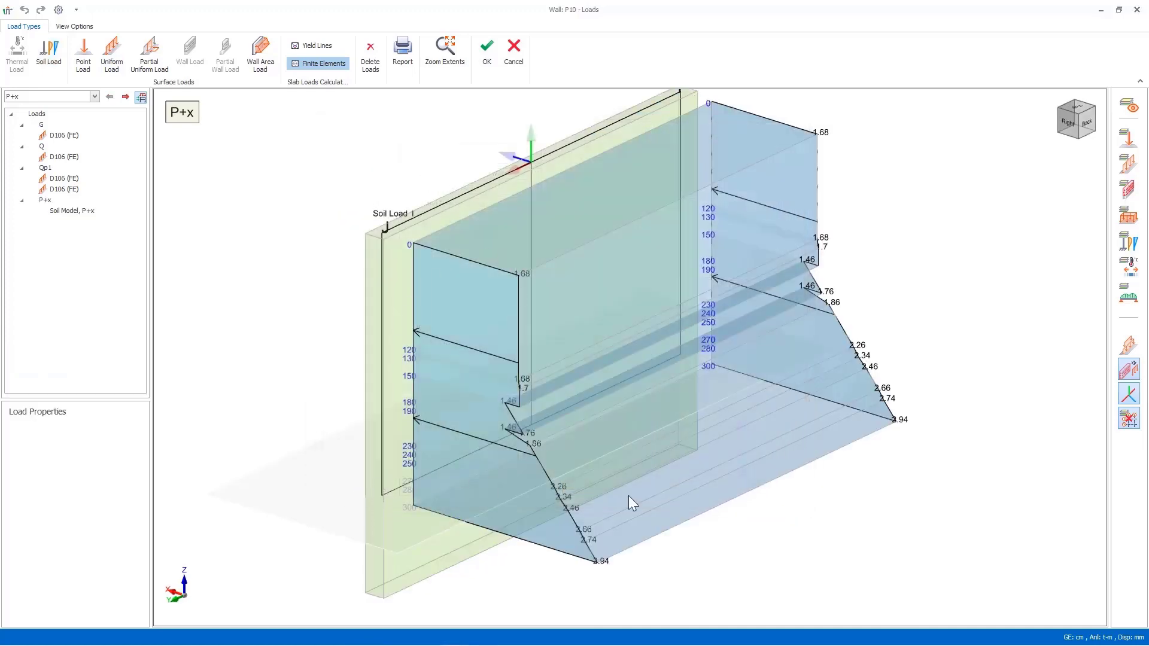
{"action": "scroll", "coordinate": [610, 353], "scroll_direction": "down", "scroll_amount": 2}
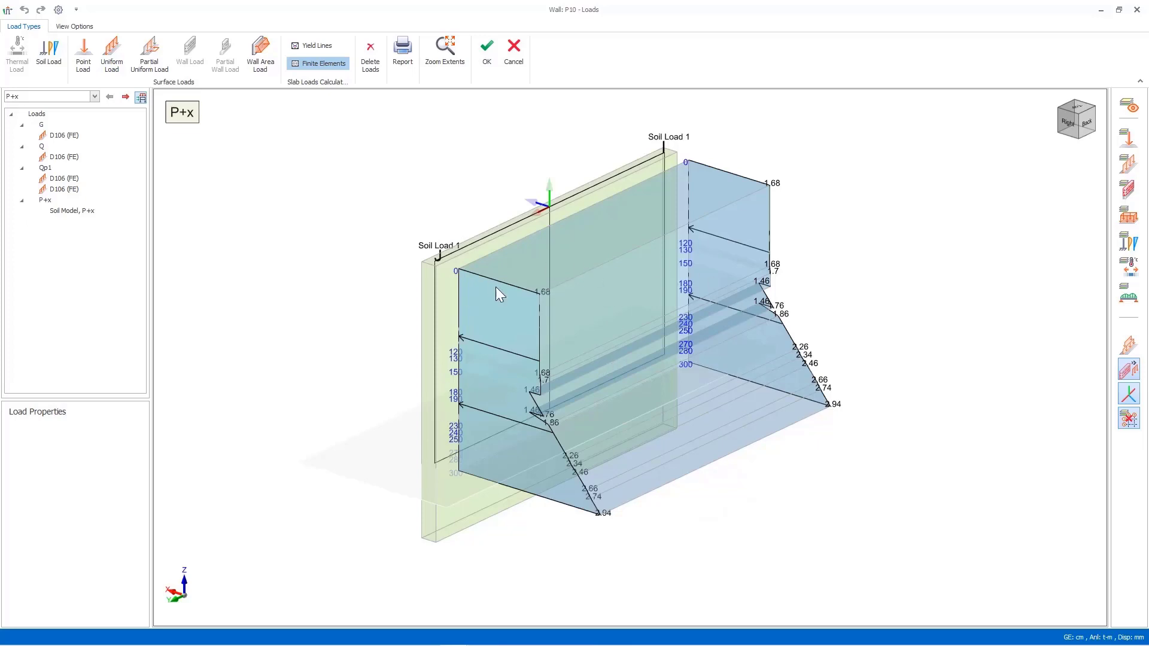
Step: Start a Wall Area Load on wall P10 with Insertion enabled and load case W selected
{"action": "left_click", "coordinate": [260, 55]}
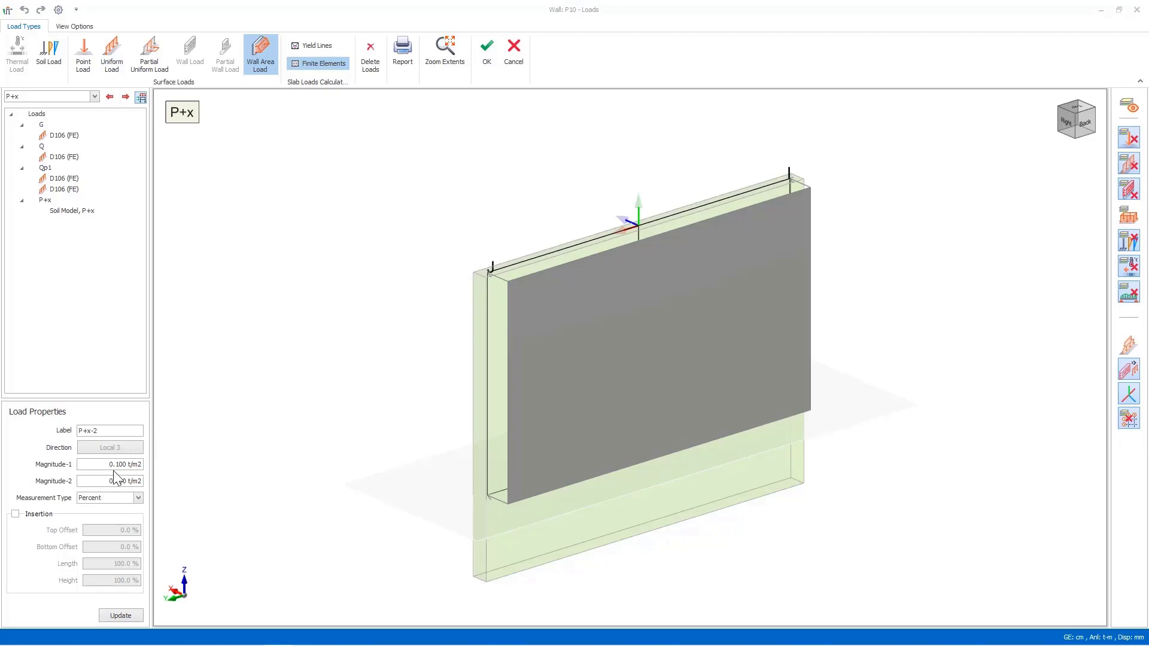
{"action": "left_click", "coordinate": [49, 516]}
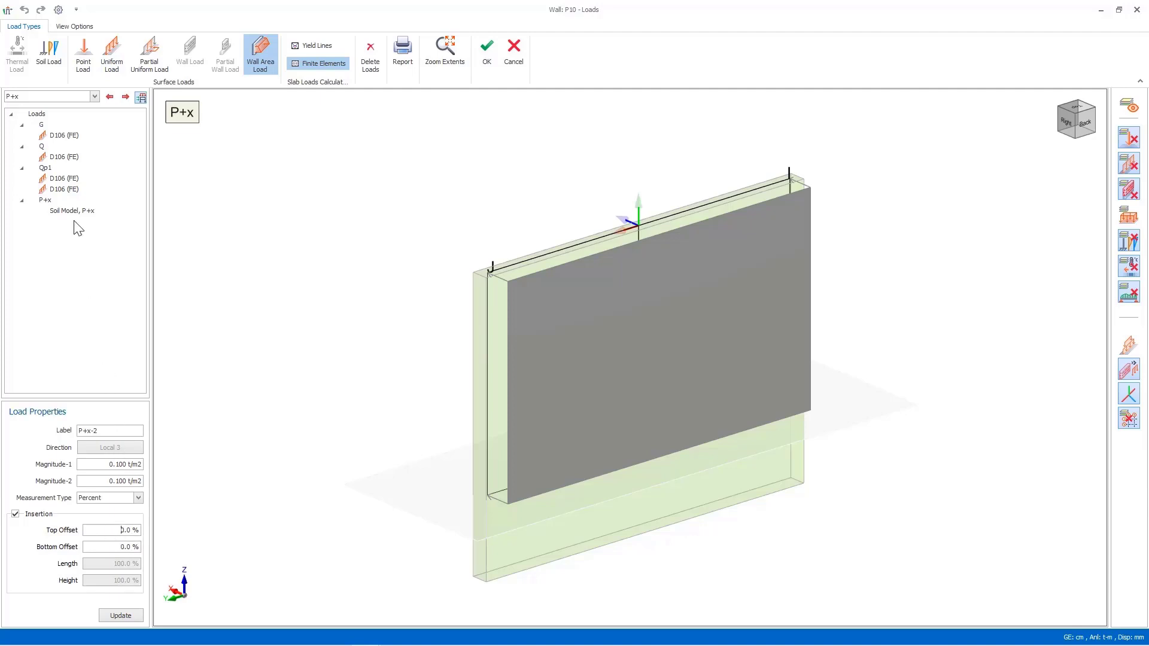
{"action": "left_click", "coordinate": [42, 97]}
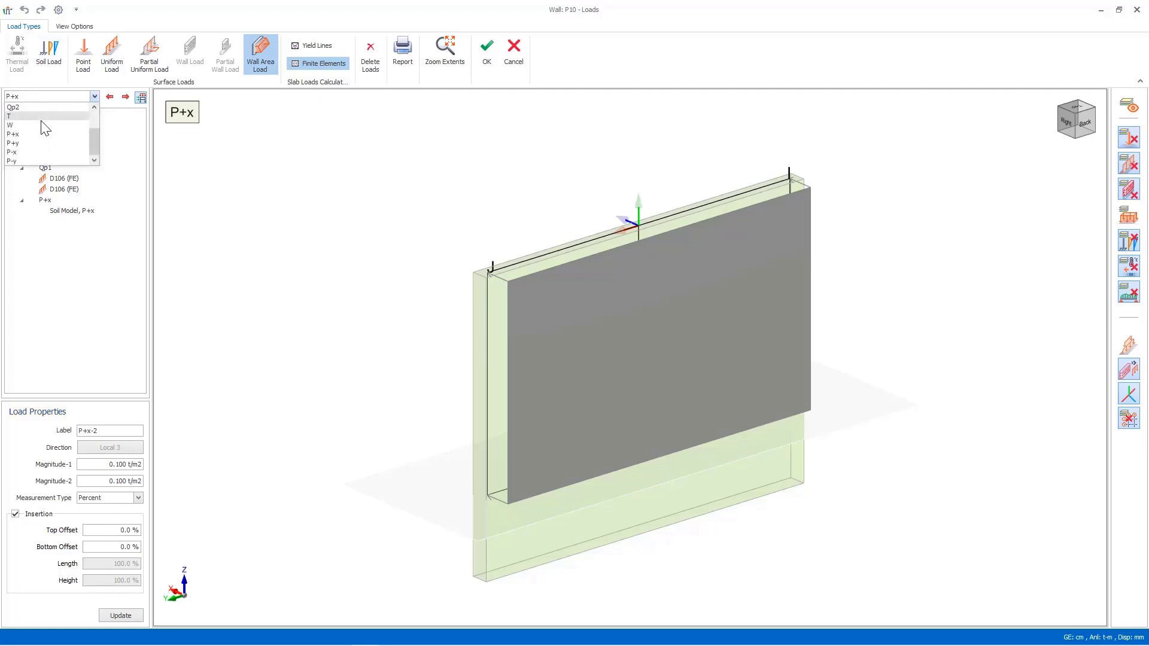
{"action": "left_click", "coordinate": [44, 126]}
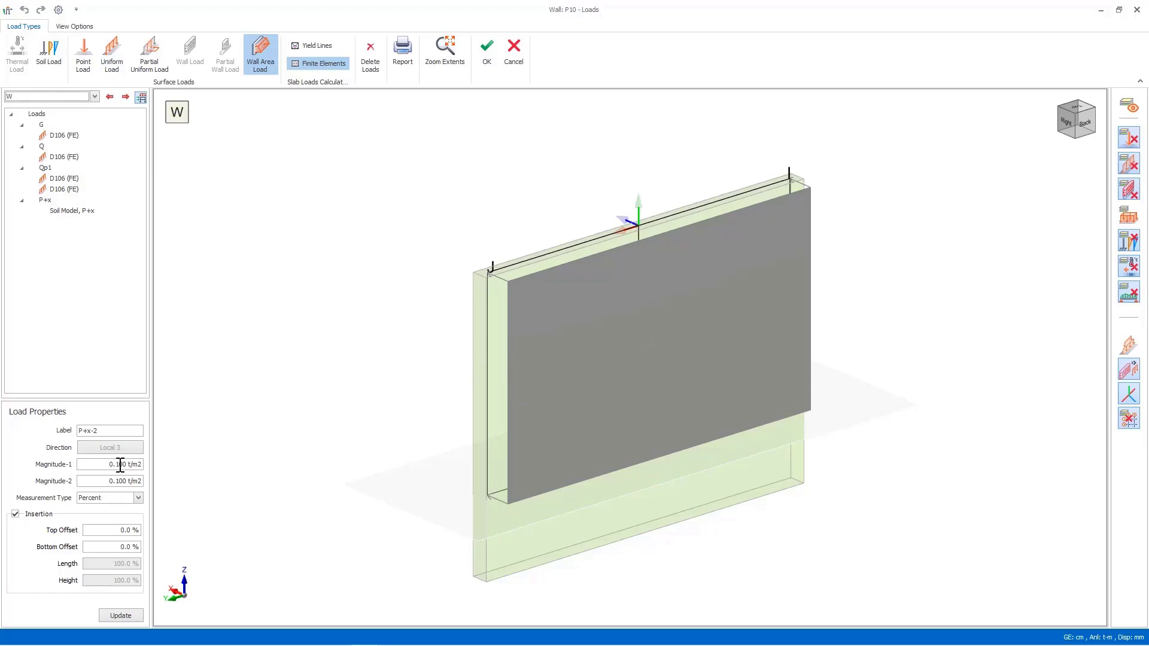
Step: Set the area load's Magnitude-1 to 0 and Magnitude-2 to 3 t/m2, place it on wall P10's surface and accept the loads
{"action": "left_click_drag", "start_coordinate": [119, 465], "coordinate": [73, 465]}
{"action": "type", "text": "0"}
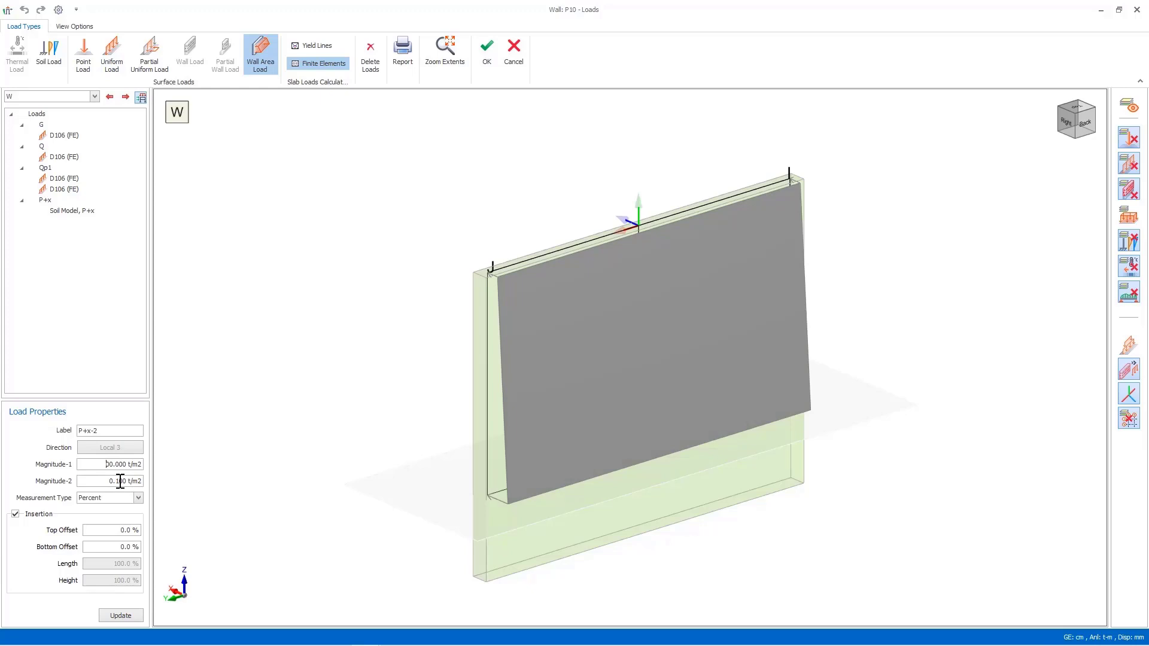
{"action": "left_click_drag", "start_coordinate": [120, 481], "coordinate": [82, 481]}
{"action": "left_click_drag", "start_coordinate": [128, 481], "coordinate": [94, 481]}
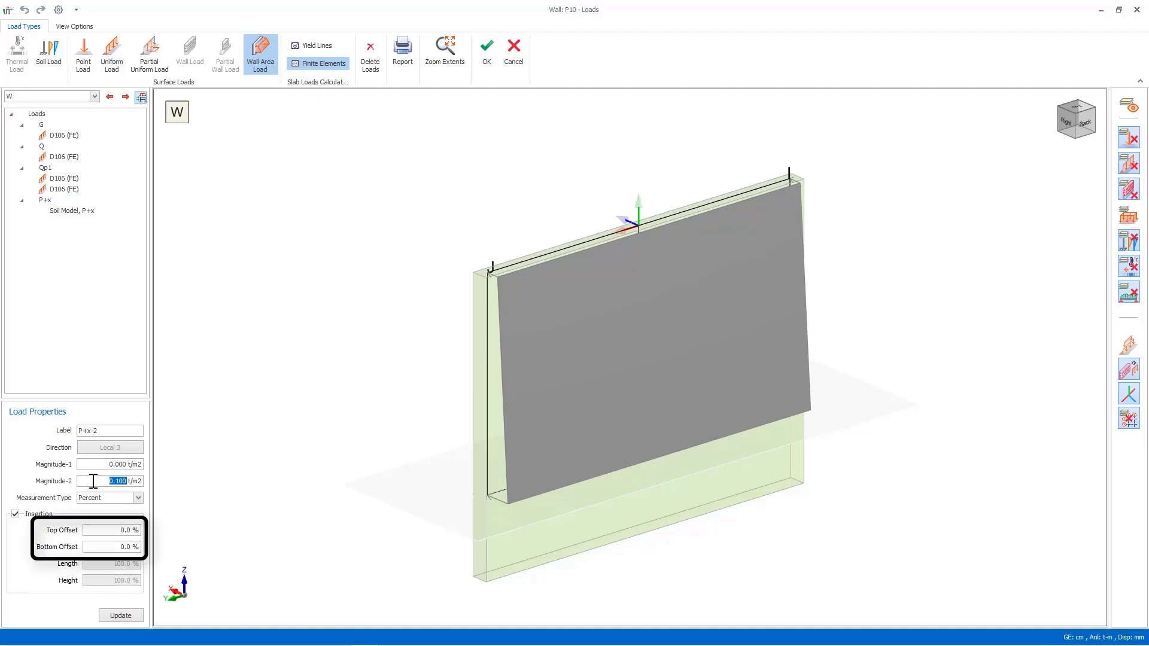
{"action": "type", "text": "3."}
{"action": "left_click", "coordinate": [503, 413]}
{"action": "left_click", "coordinate": [225, 458]}
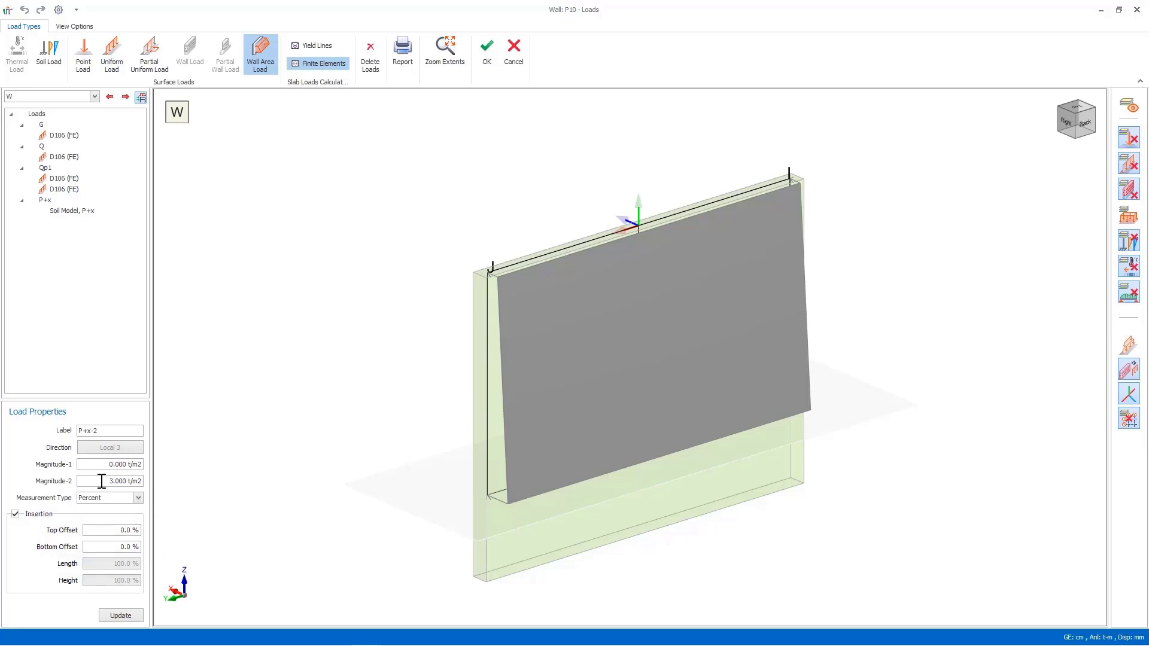
{"action": "left_click", "coordinate": [635, 395]}
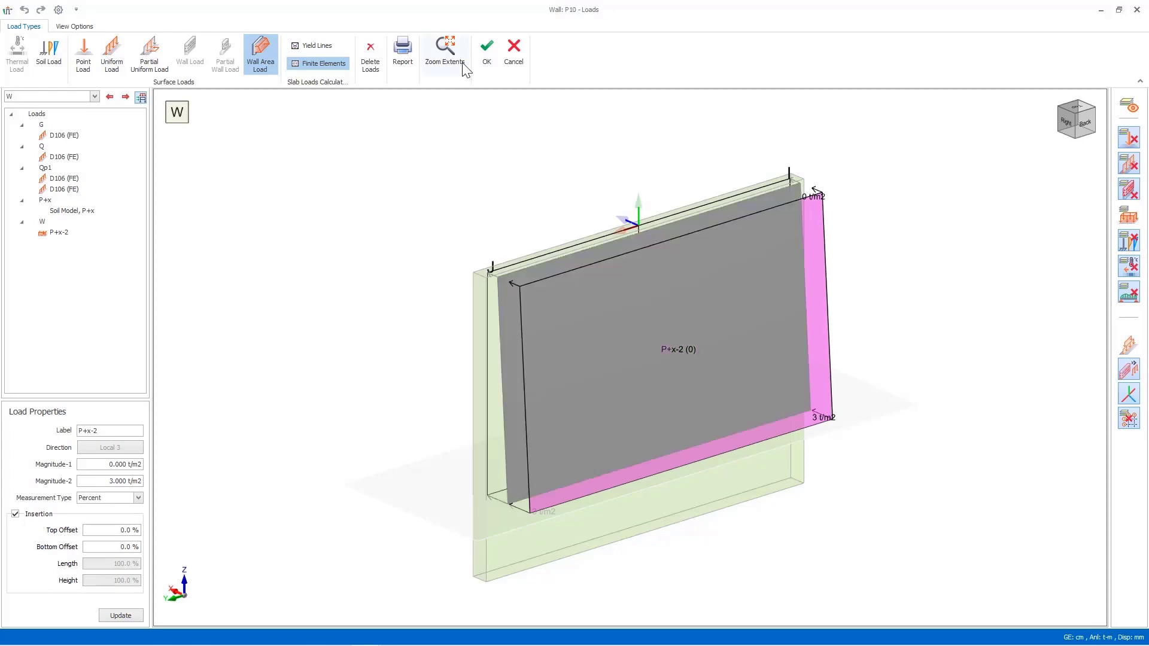
{"action": "left_click", "coordinate": [485, 56]}
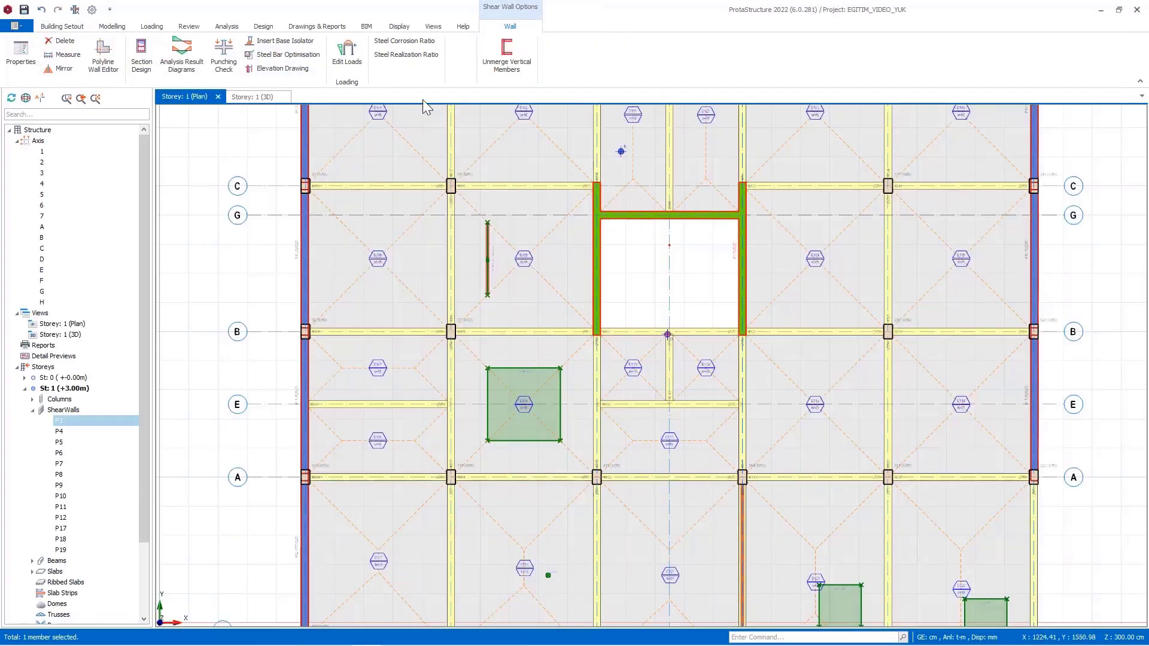
Step: Open the loads of merged core wall P3, try to place a Wall Area Load on it, and close the load editor
{"action": "left_click", "coordinate": [352, 59]}
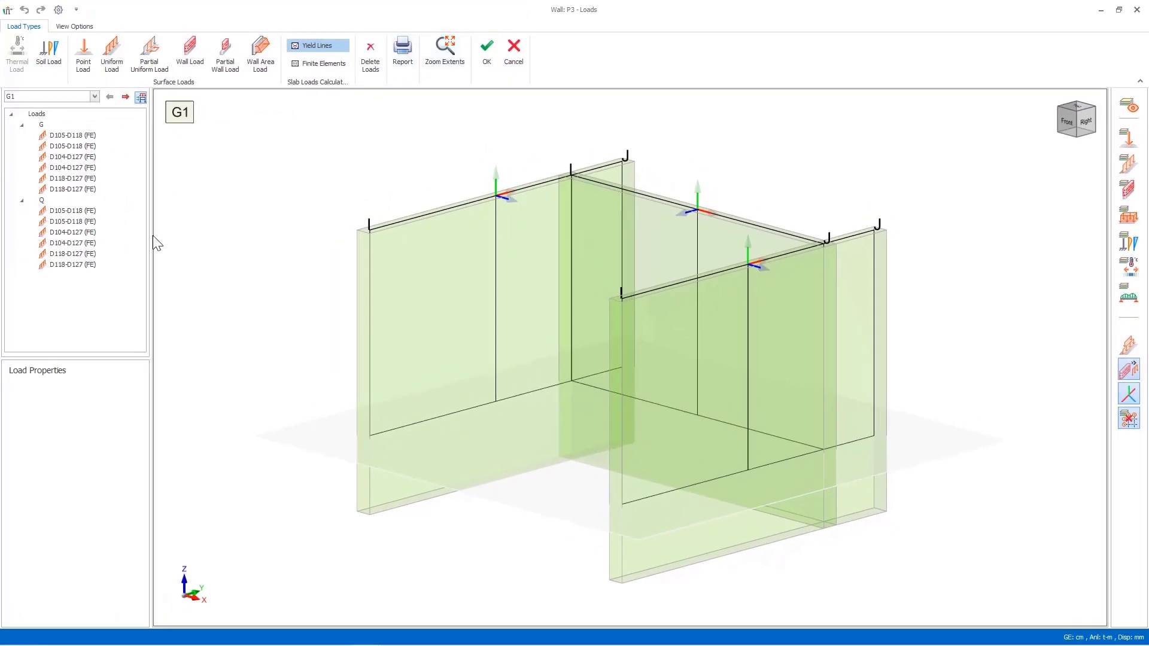
{"action": "left_click", "coordinate": [259, 63]}
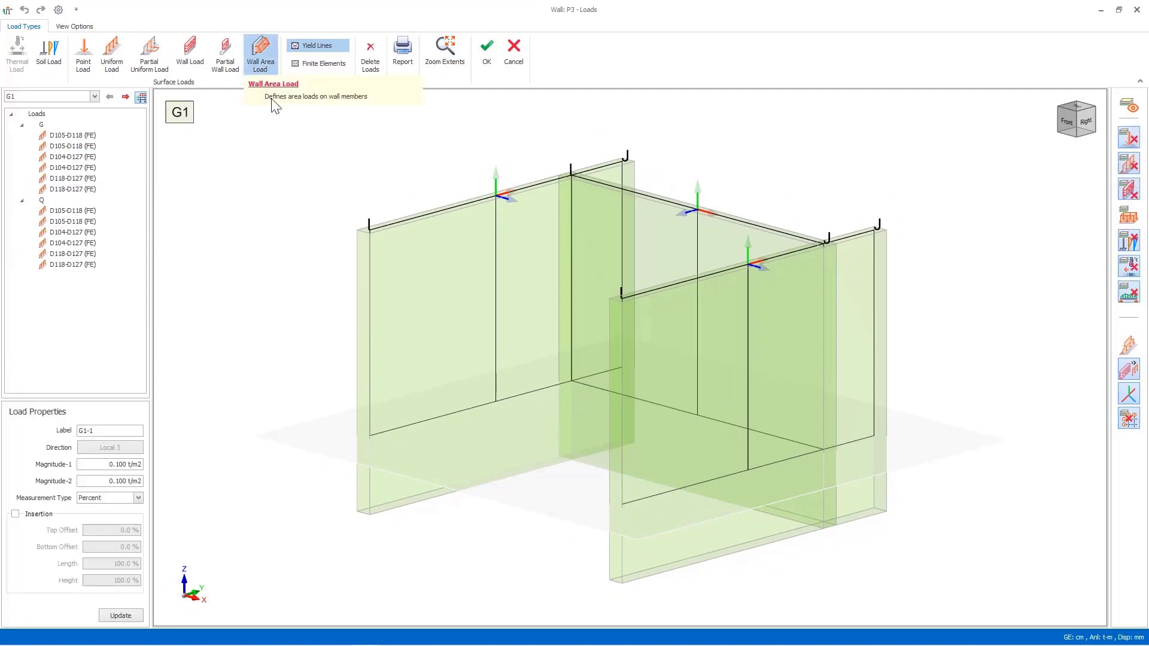
{"action": "left_click", "coordinate": [474, 296]}
{"action": "left_click", "coordinate": [486, 53]}
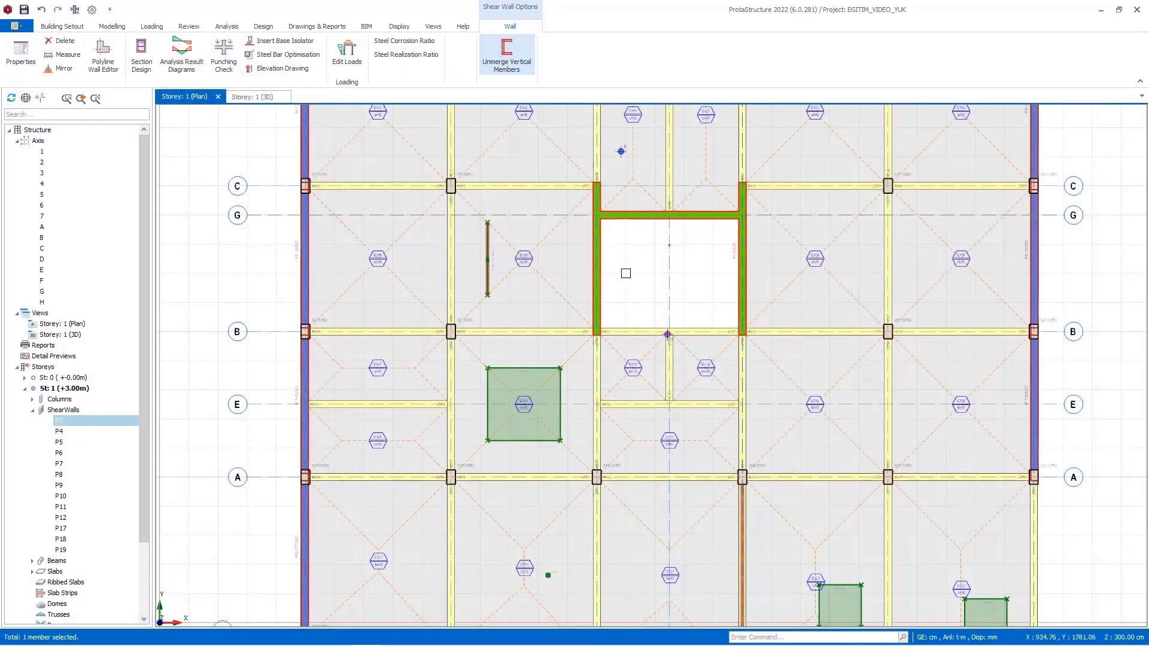
Step: Unmerge the core wall's vertical members, open the loads of its separate wall P1 in case G1 and accept them
{"action": "right_click", "coordinate": [630, 219]}
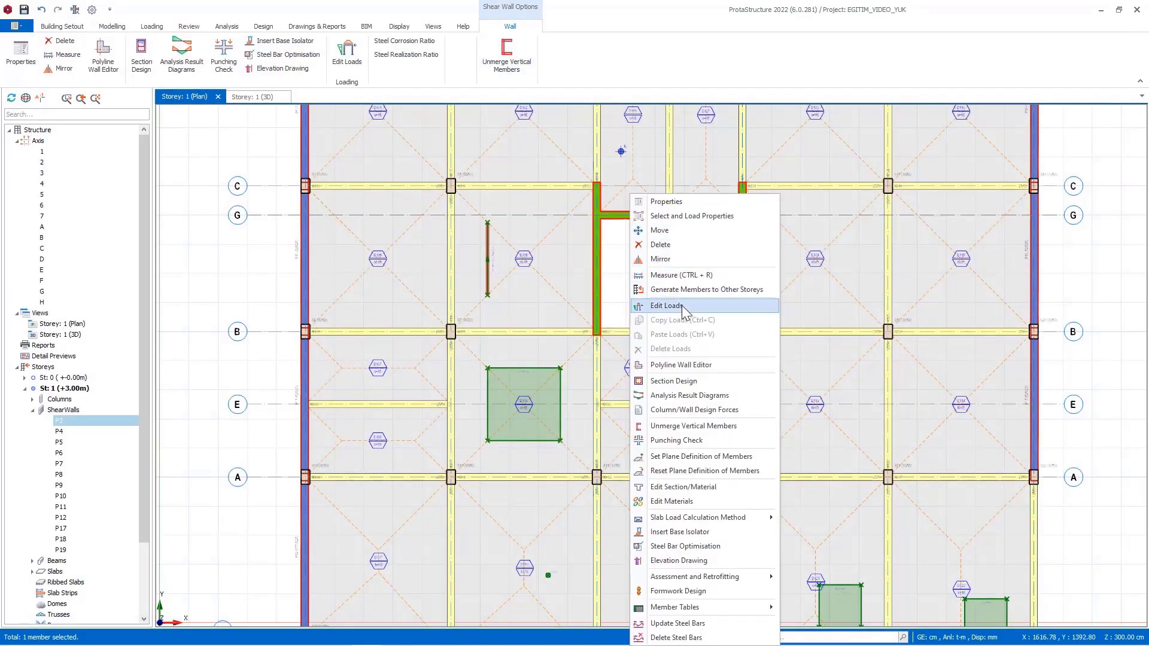
{"action": "left_click", "coordinate": [674, 426]}
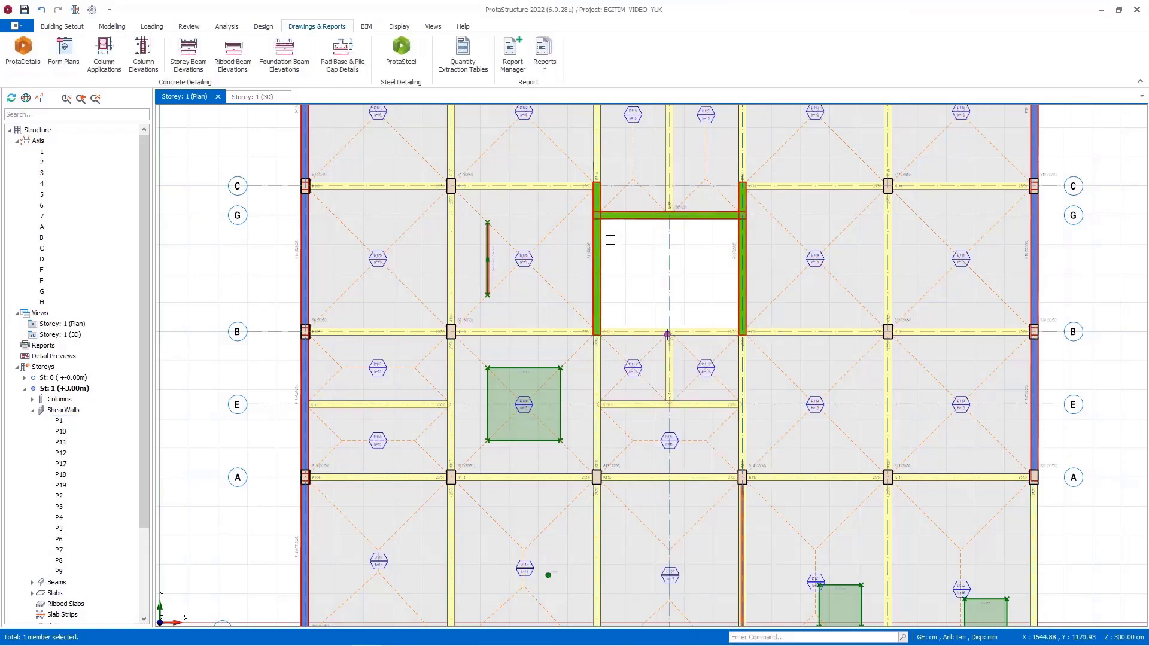
{"action": "left_click", "coordinate": [597, 240]}
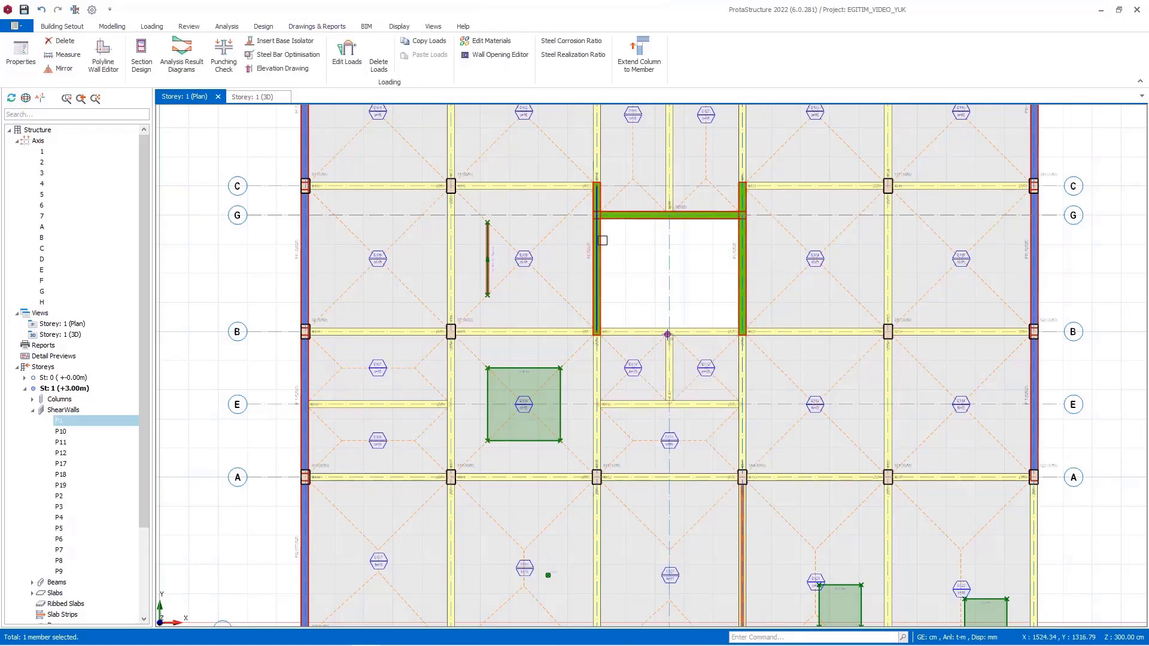
{"action": "right_click", "coordinate": [598, 240]}
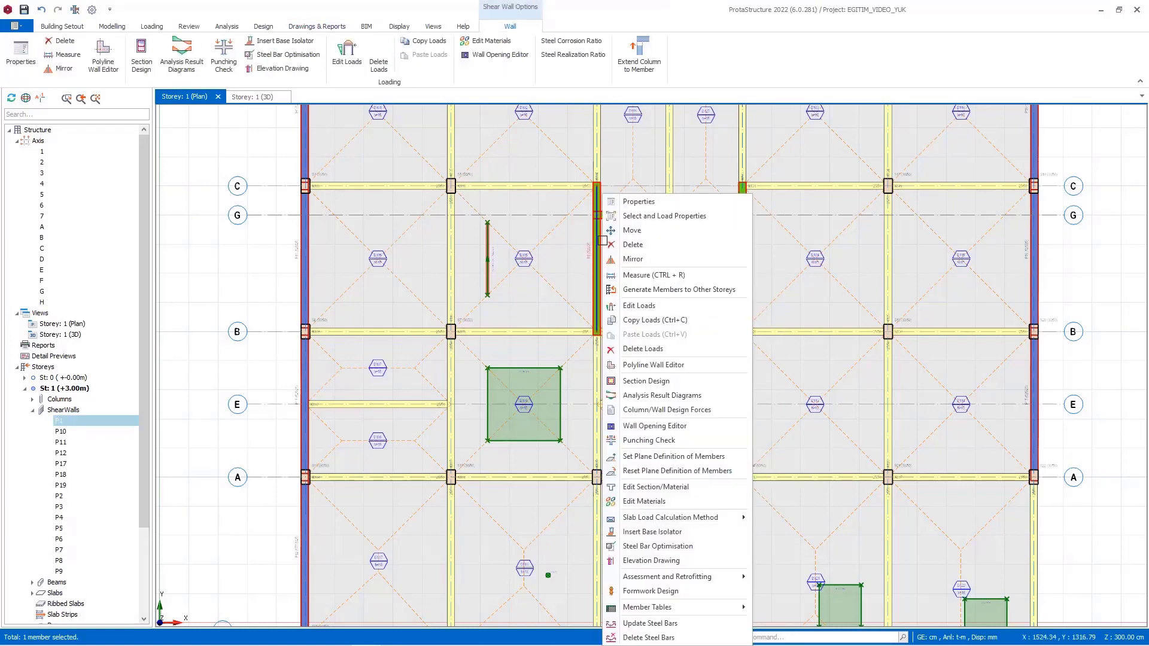
{"action": "left_click", "coordinate": [640, 305]}
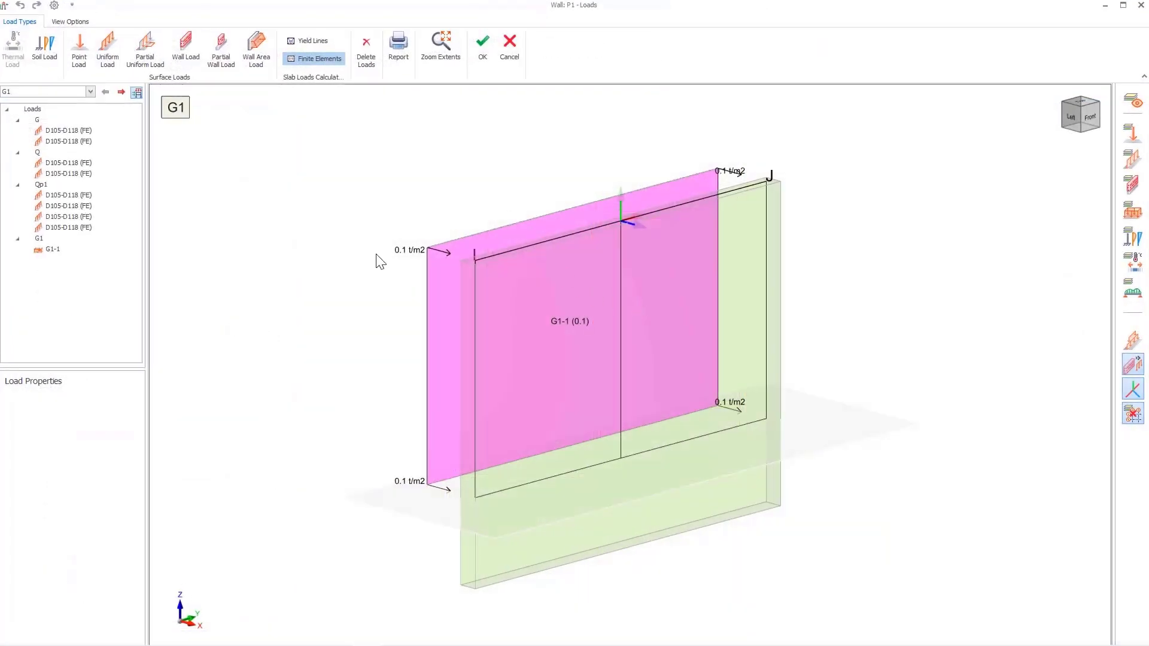
{"action": "left_click", "coordinate": [482, 55]}
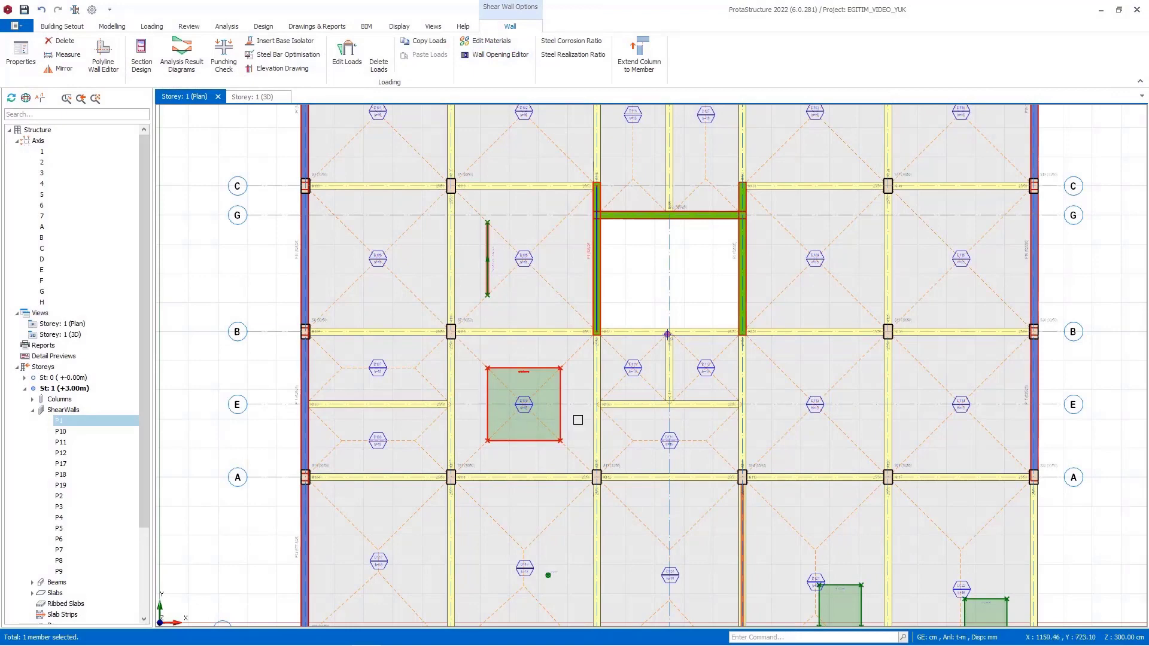
Step: Open slab D120's loads, display load case G, and hide the self weights and area loads
{"action": "left_click", "coordinate": [670, 572]}
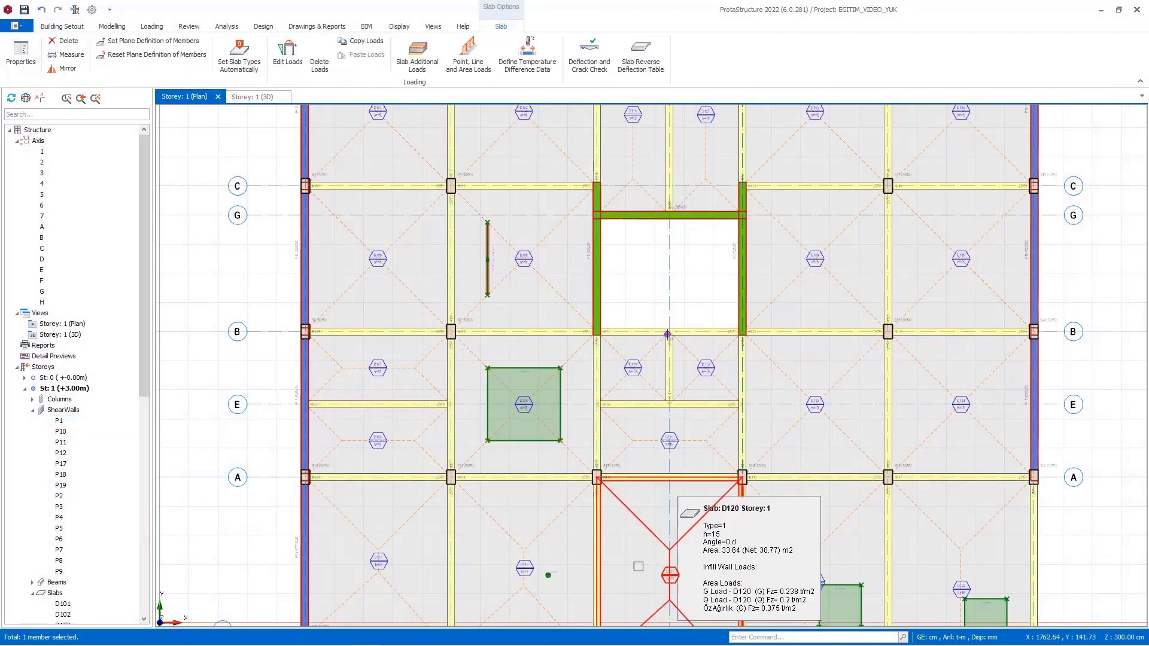
{"action": "left_click", "coordinate": [288, 60]}
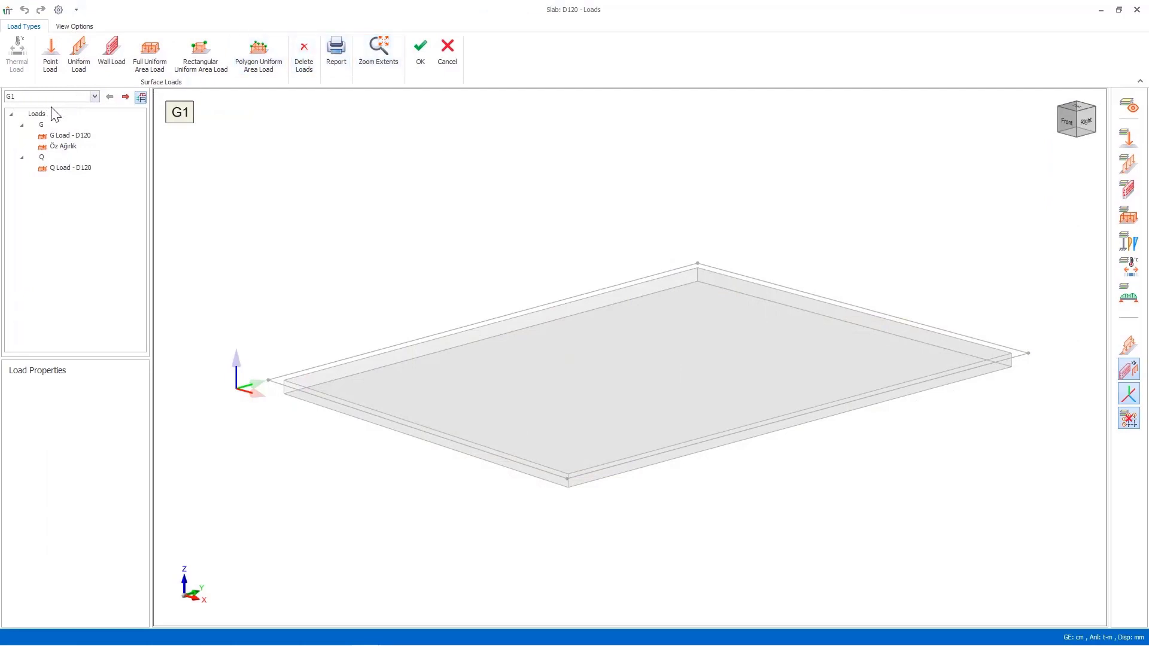
{"action": "left_click", "coordinate": [49, 125]}
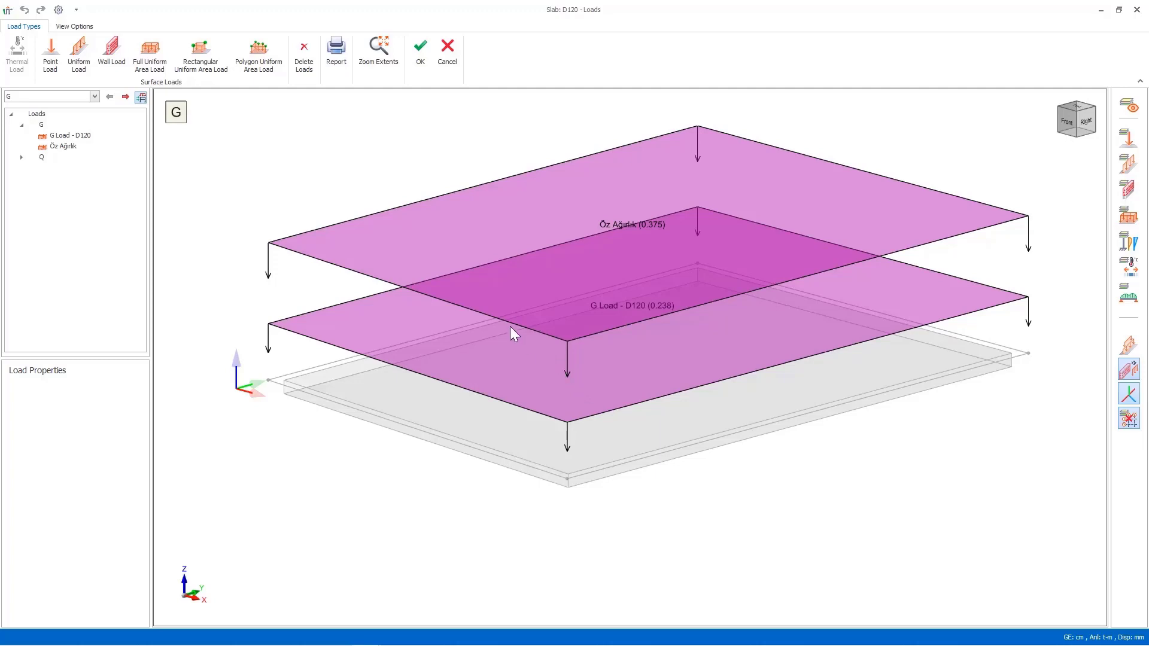
{"action": "left_click", "coordinate": [93, 26]}
{"action": "left_click", "coordinate": [139, 67]}
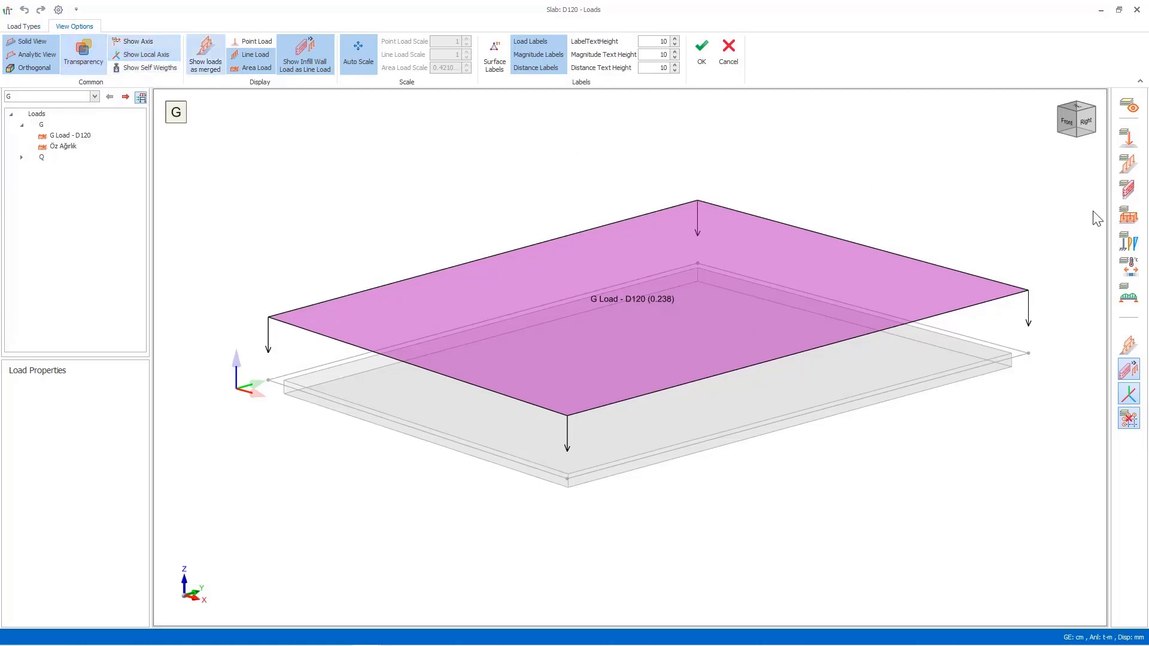
{"action": "left_click", "coordinate": [1128, 214]}
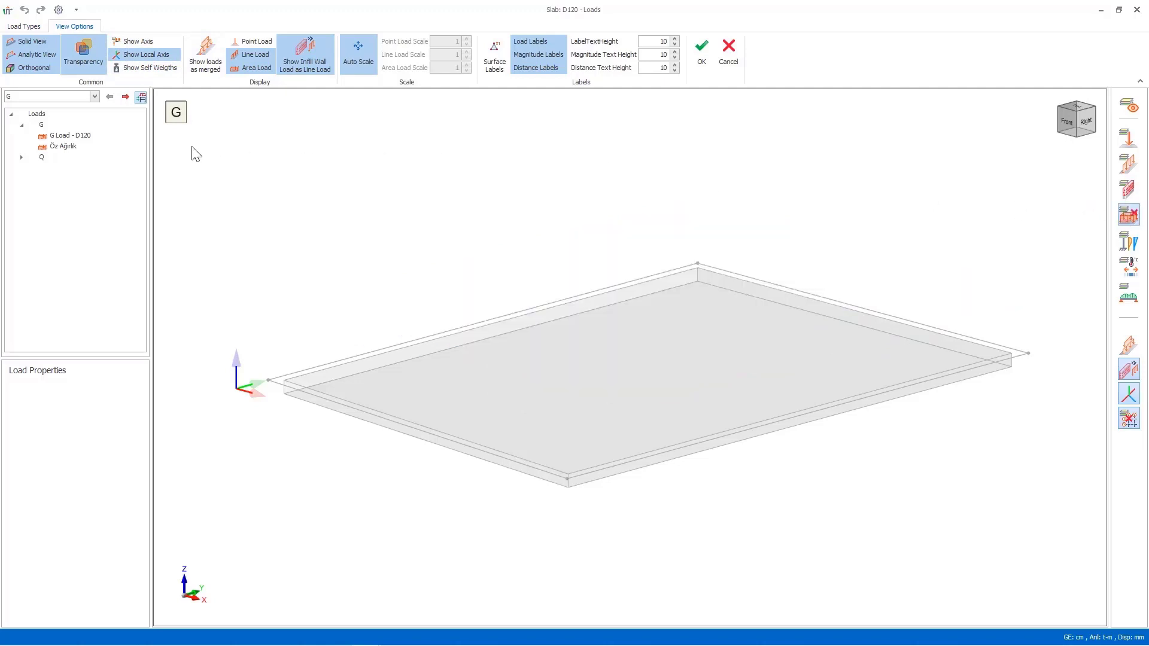
Step: Assign a Full Uniform Area Load of 0.375 t/m2 to slab D120 in load case G1
{"action": "left_click", "coordinate": [23, 26]}
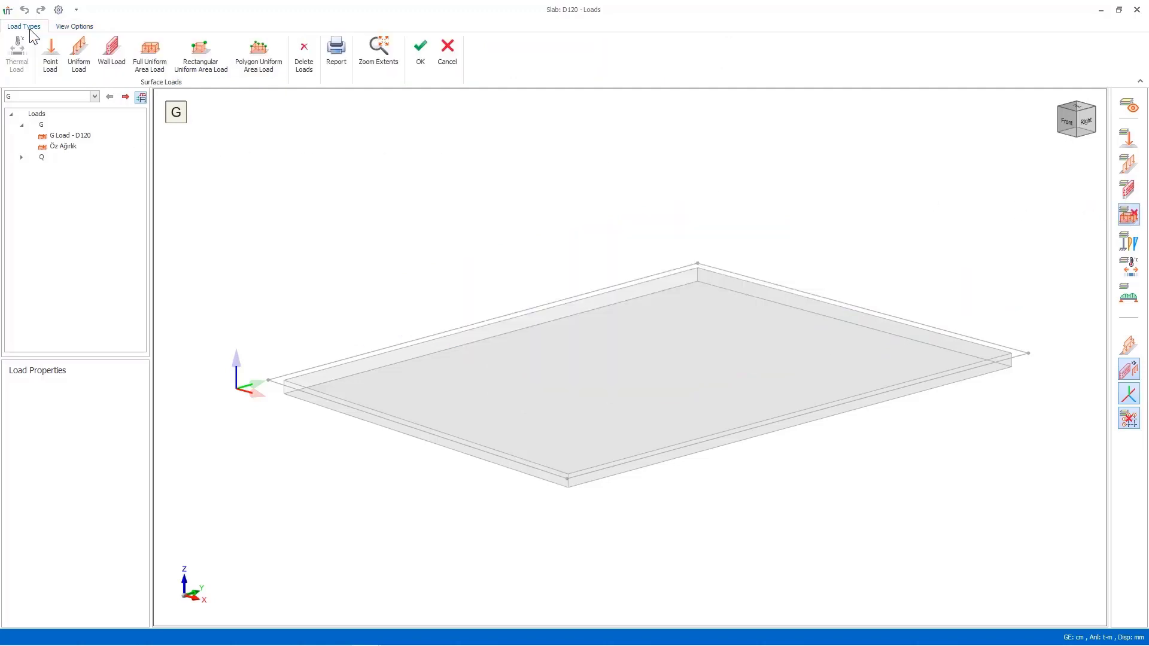
{"action": "left_click", "coordinate": [149, 54]}
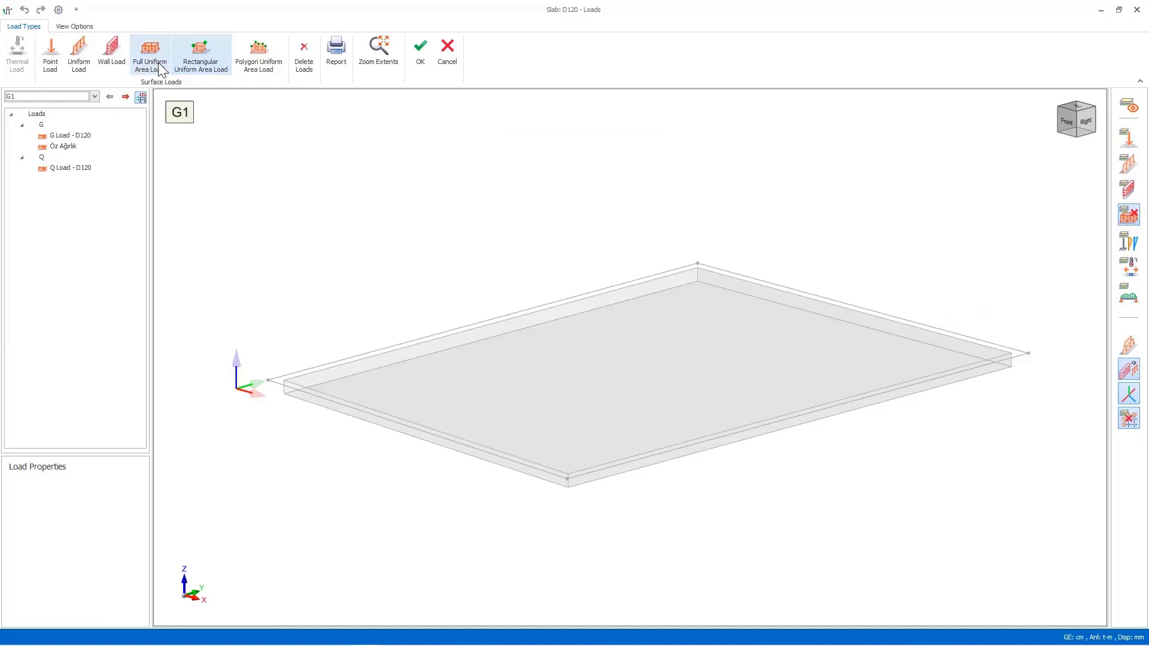
{"action": "left_click", "coordinate": [156, 59]}
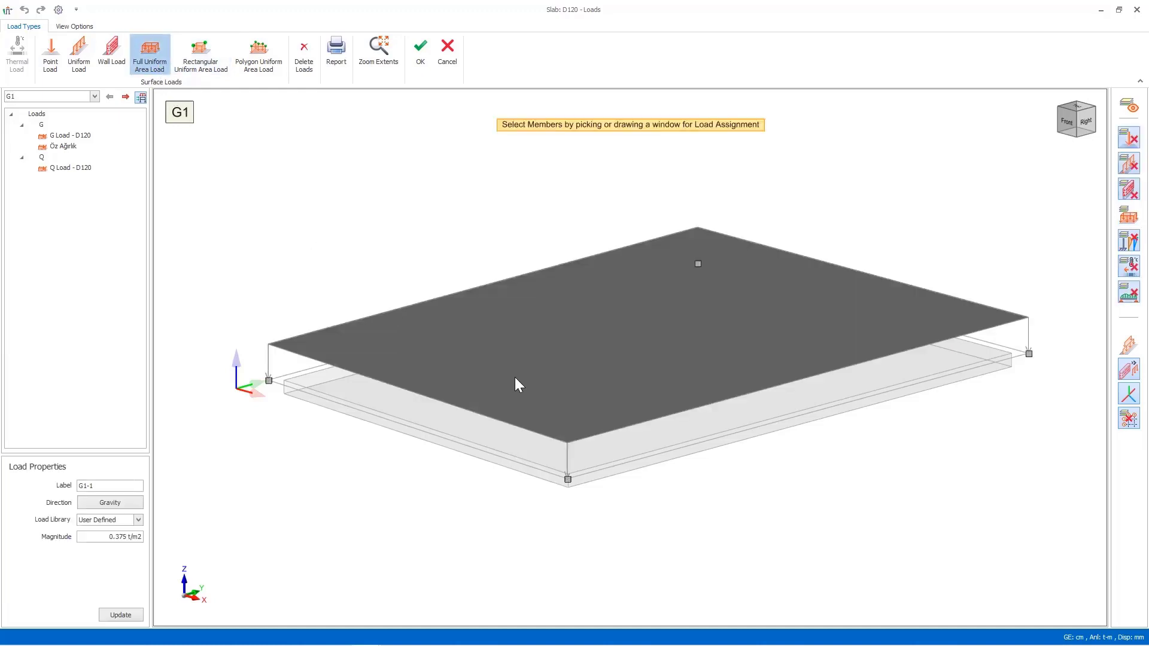
{"action": "left_click", "coordinate": [518, 385]}
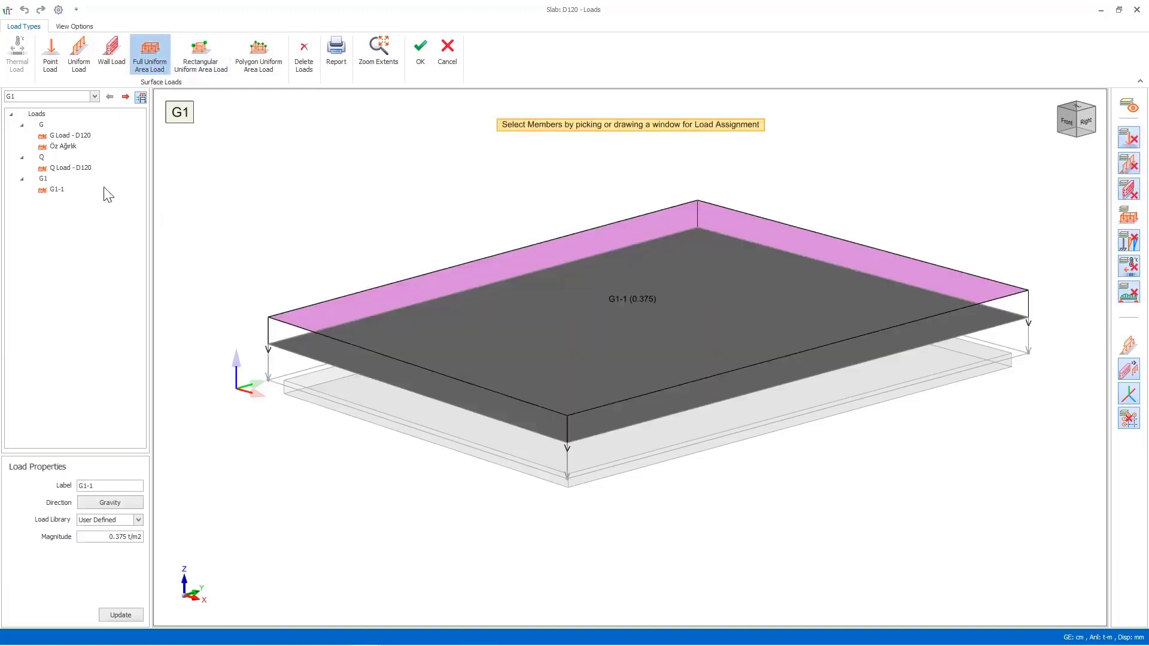
Step: Draw a 0.375 t/m2 Rectangular Uniform Area Load of about 145 by 66 cm on slab D120, and enable Insertion
{"action": "left_click", "coordinate": [196, 59]}
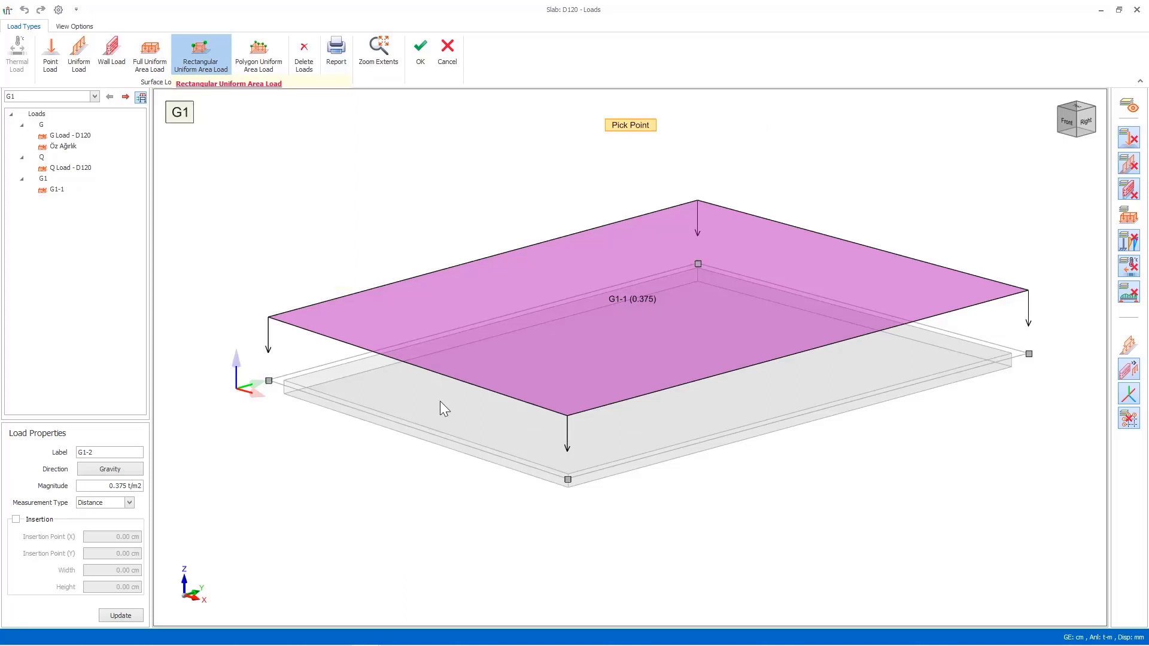
{"action": "left_click", "coordinate": [453, 413]}
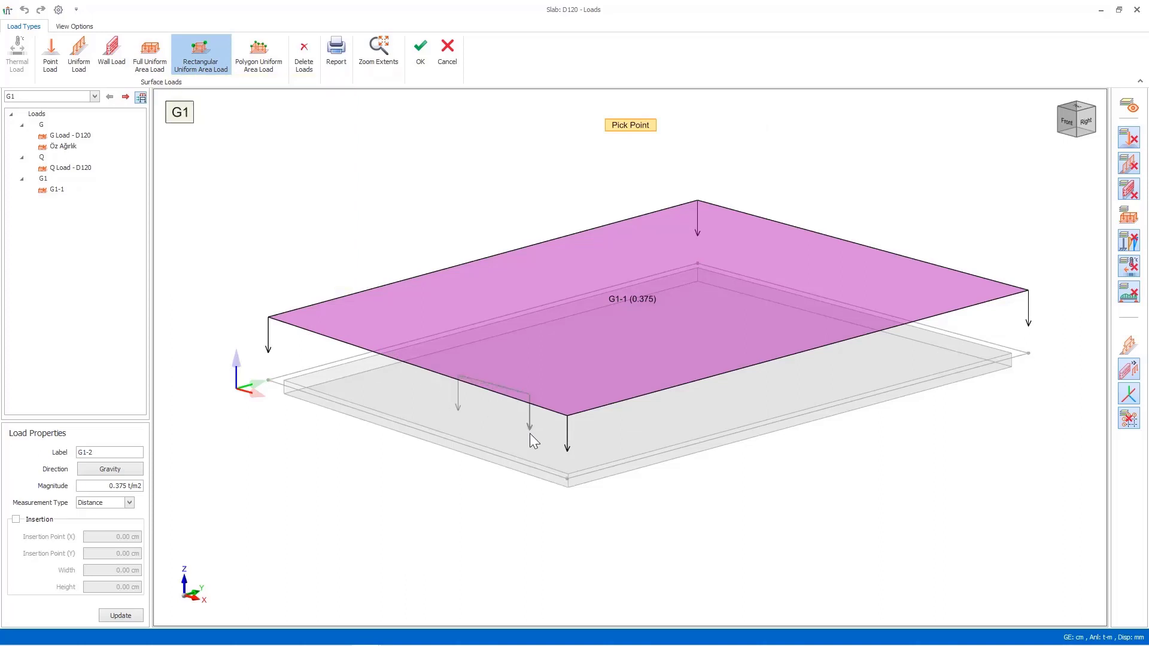
{"action": "left_click", "coordinate": [506, 452]}
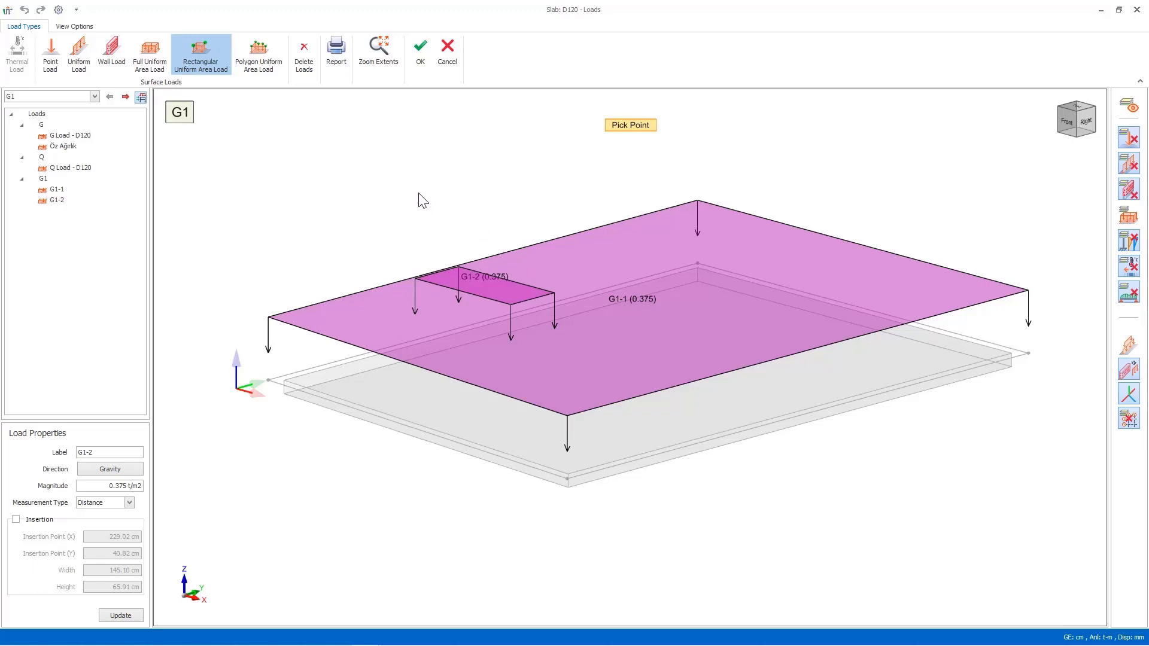
{"action": "left_click", "coordinate": [34, 522]}
{"action": "left_click", "coordinate": [16, 519]}
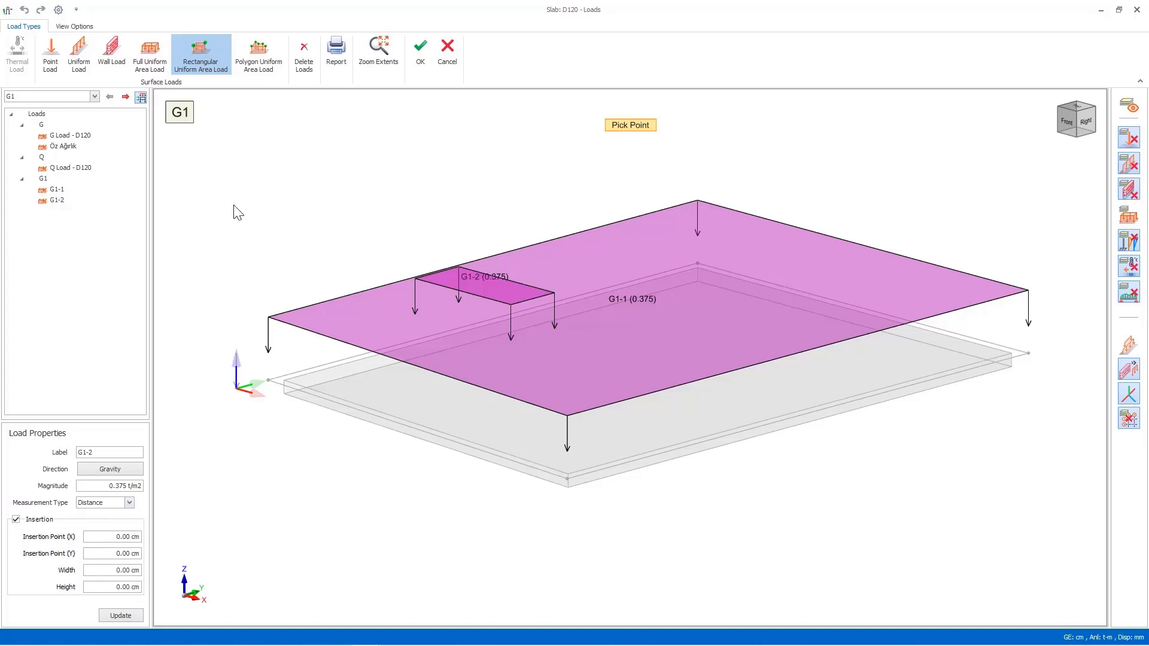
Step: Draw a four-point Polygon Uniform Area Load of 0.375 t/m2 on slab D120, toggle its Insertion option, and accept the loads
{"action": "left_click", "coordinate": [264, 55]}
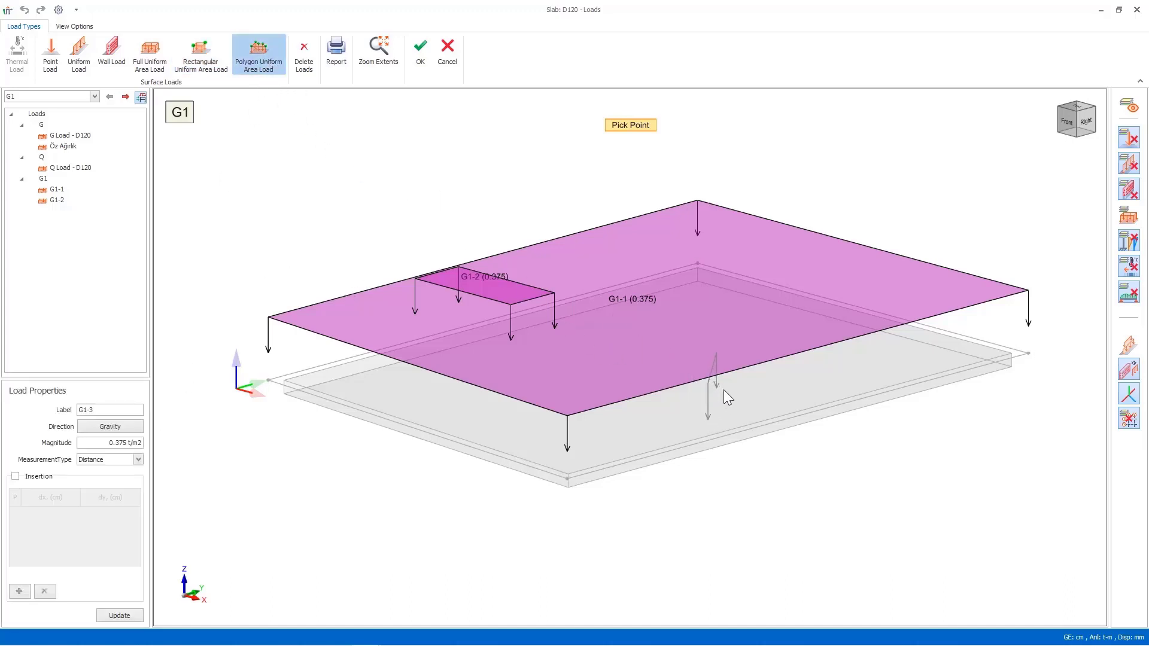
{"action": "left_click", "coordinate": [743, 393]}
{"action": "left_click", "coordinate": [760, 415]}
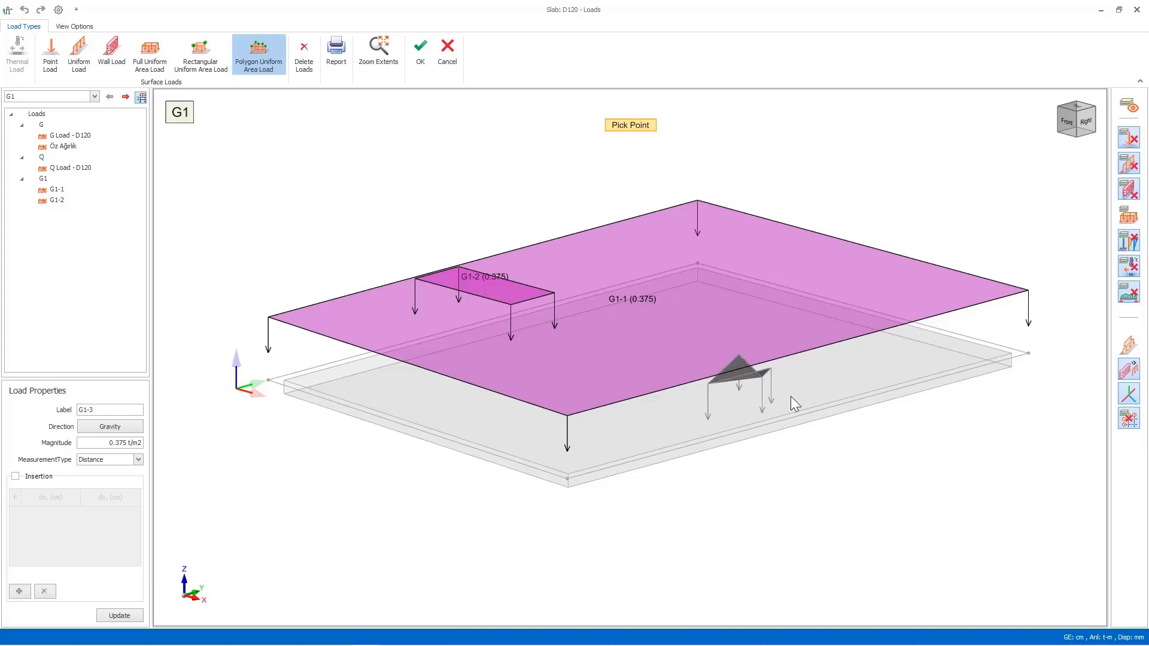
{"action": "double_click", "coordinate": [727, 429]}
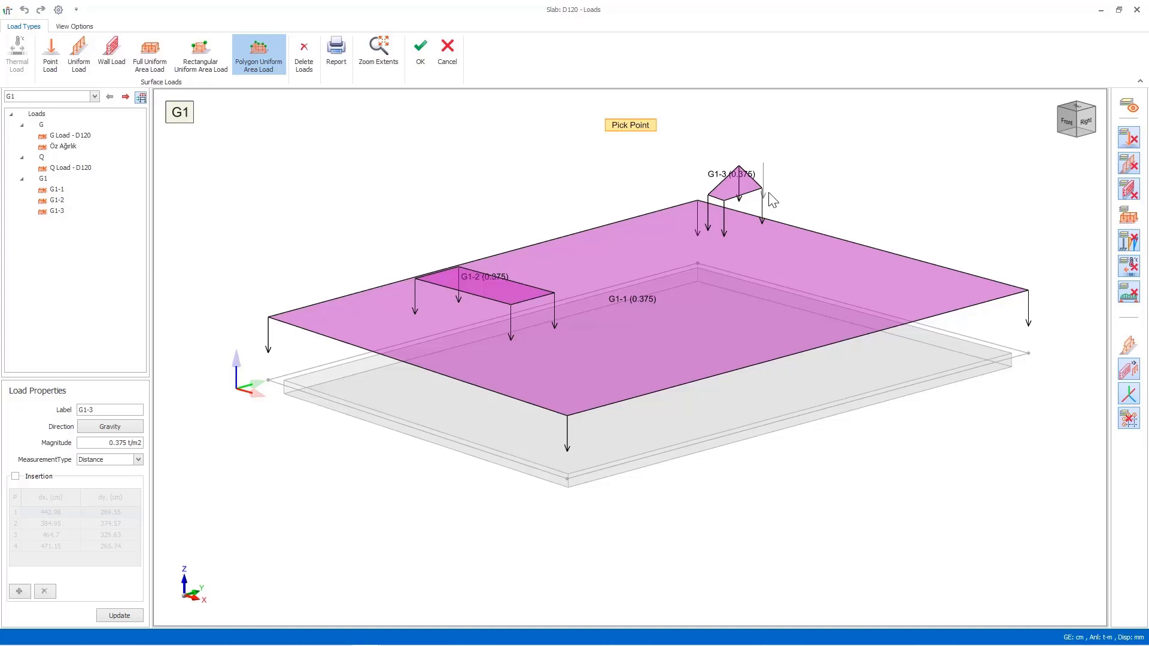
{"action": "left_click", "coordinate": [47, 479]}
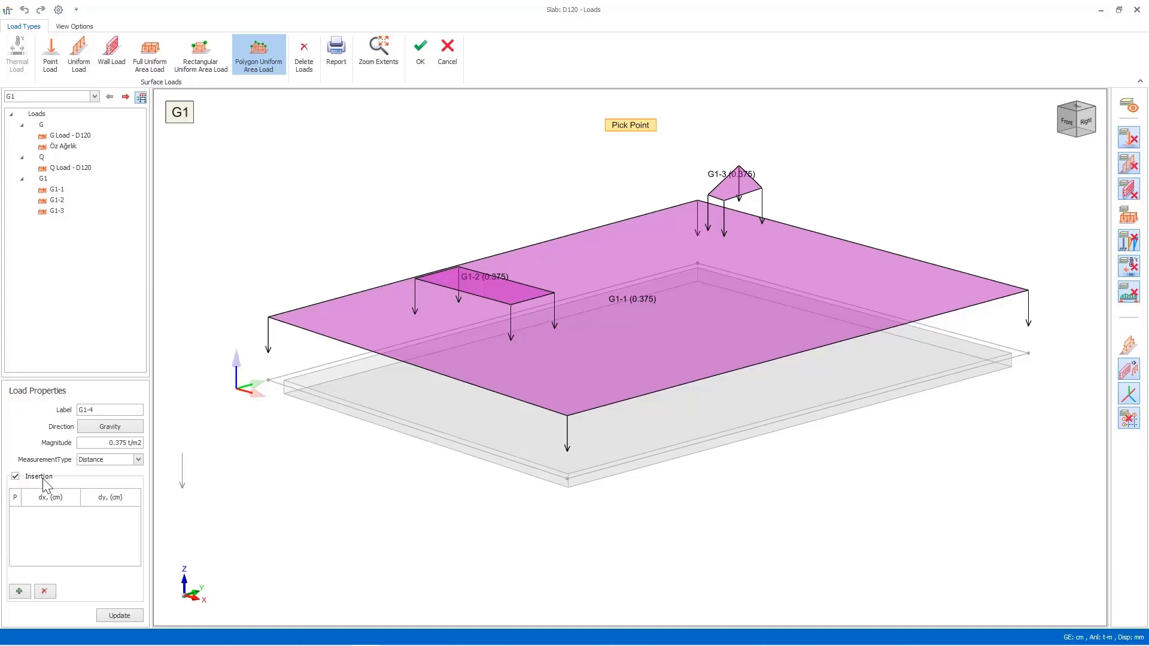
{"action": "left_click", "coordinate": [43, 480]}
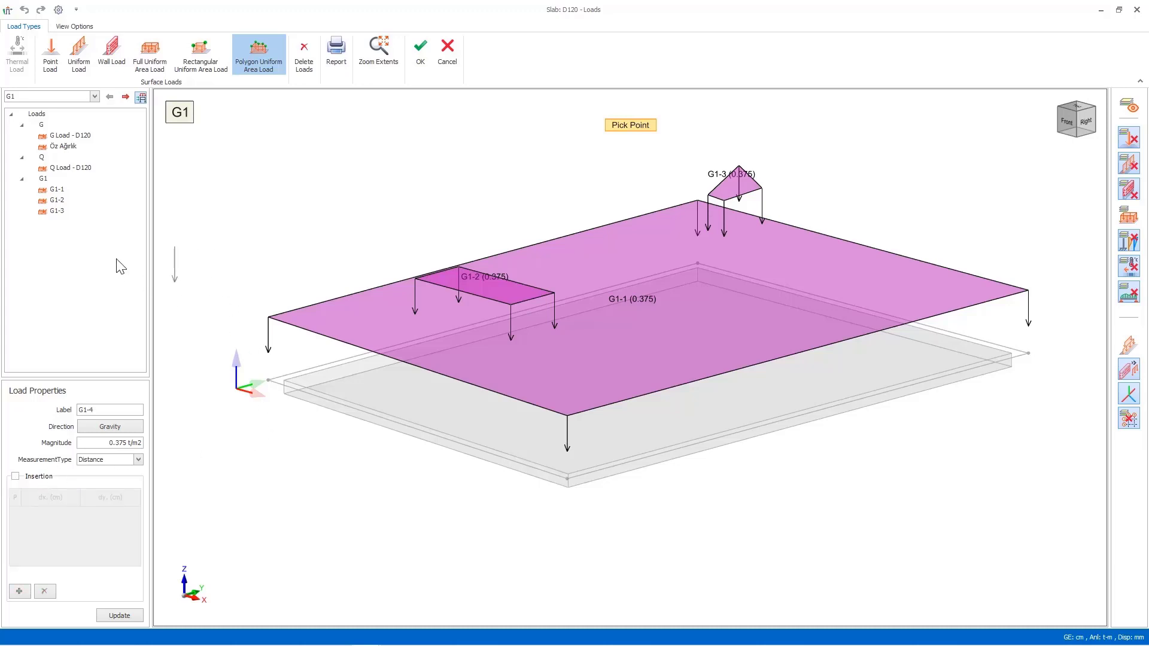
{"action": "left_click", "coordinate": [427, 49]}
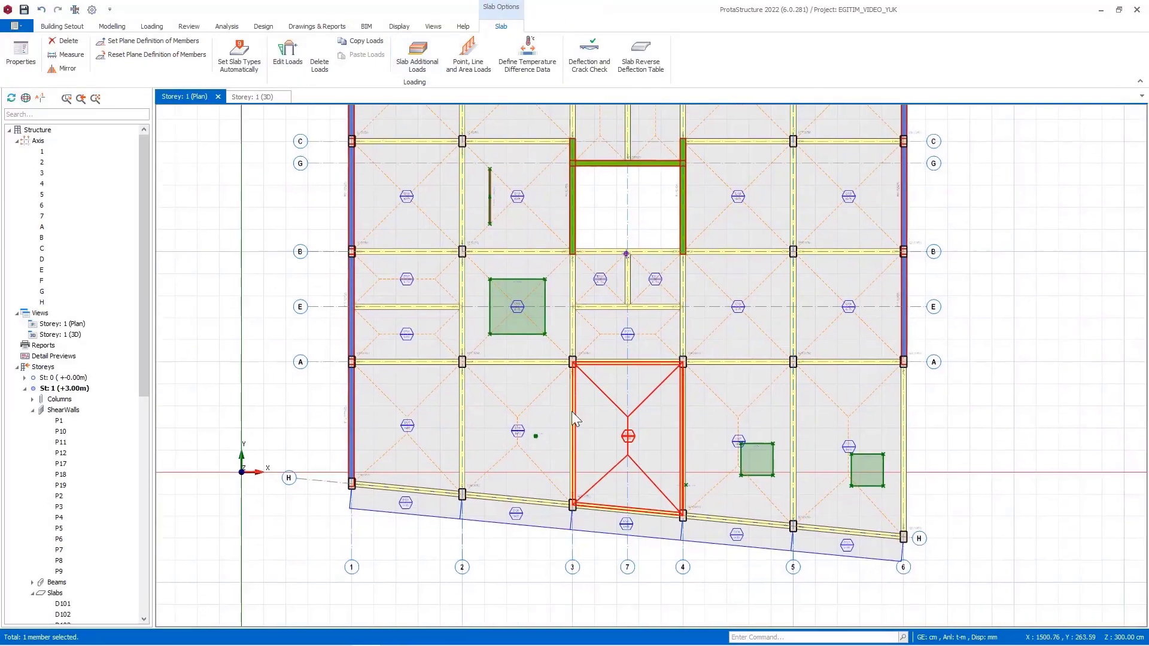
Step: Set the Parapet Load of cantilever slab D128 between axes 1 and 2 to 1.0 t/m and update the slab
{"action": "scroll", "coordinate": [409, 517], "scroll_direction": "up", "scroll_amount": 2}
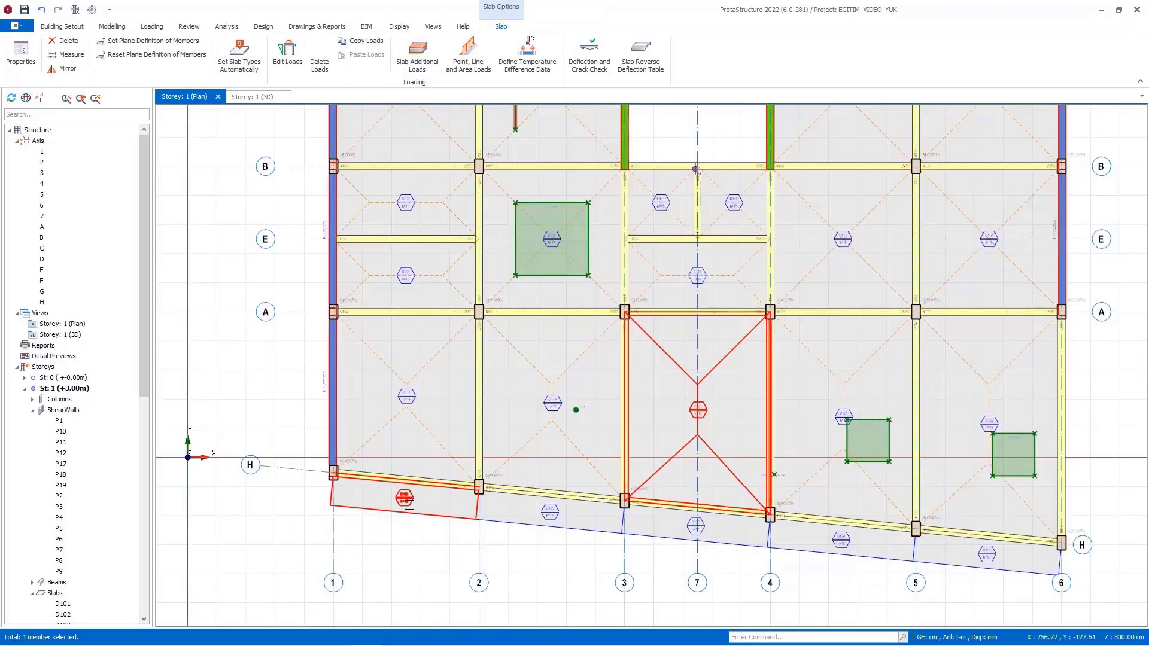
{"action": "right_click", "coordinate": [409, 504]}
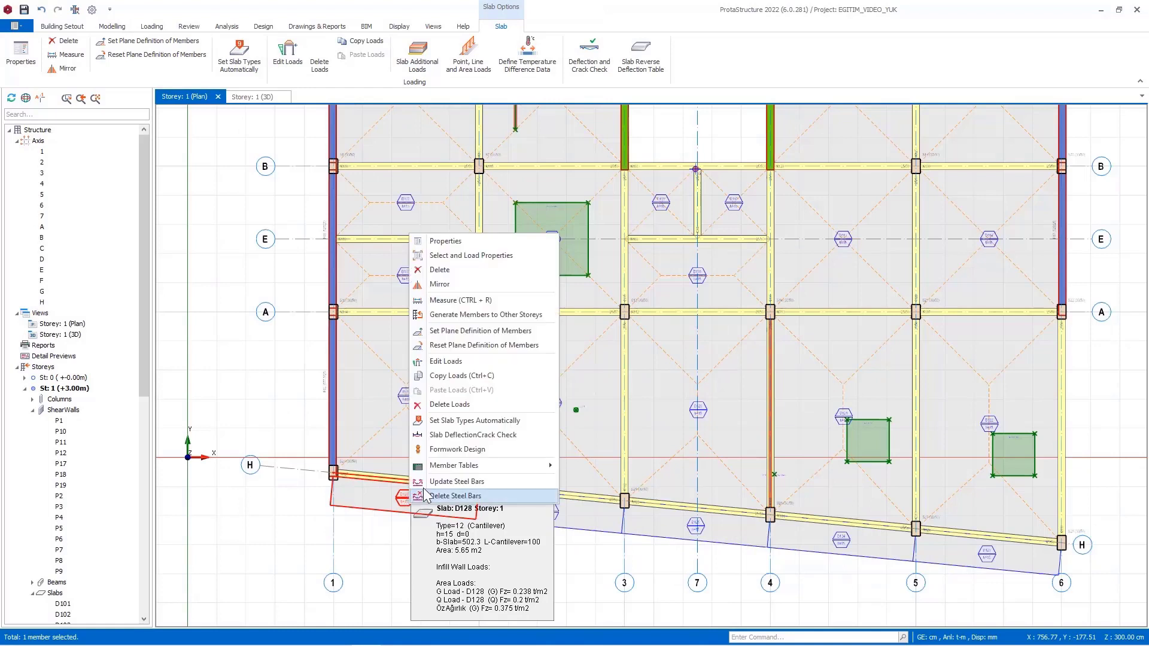
{"action": "left_click", "coordinate": [447, 238]}
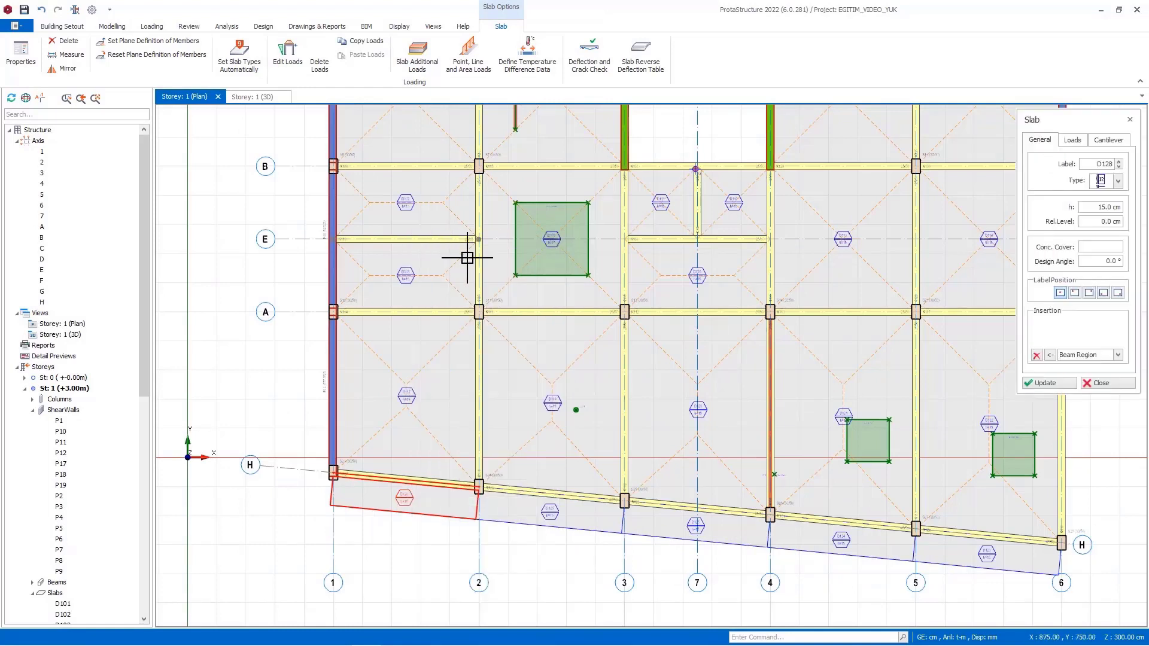
{"action": "left_click", "coordinate": [1108, 139]}
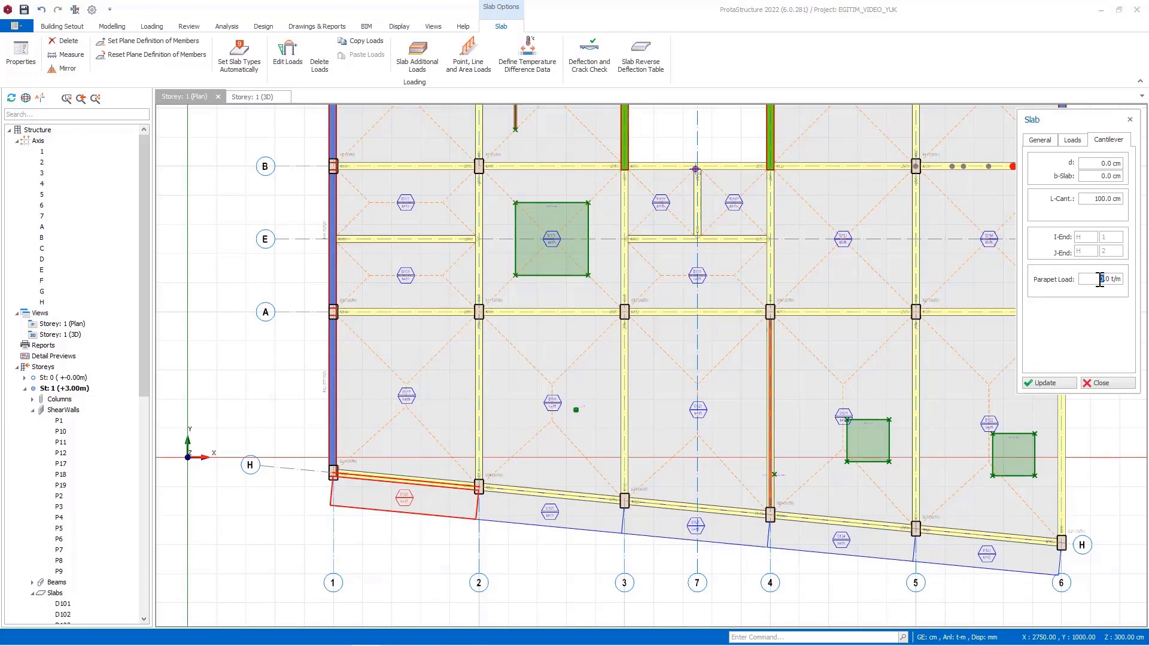
{"action": "left_click", "coordinate": [1046, 383]}
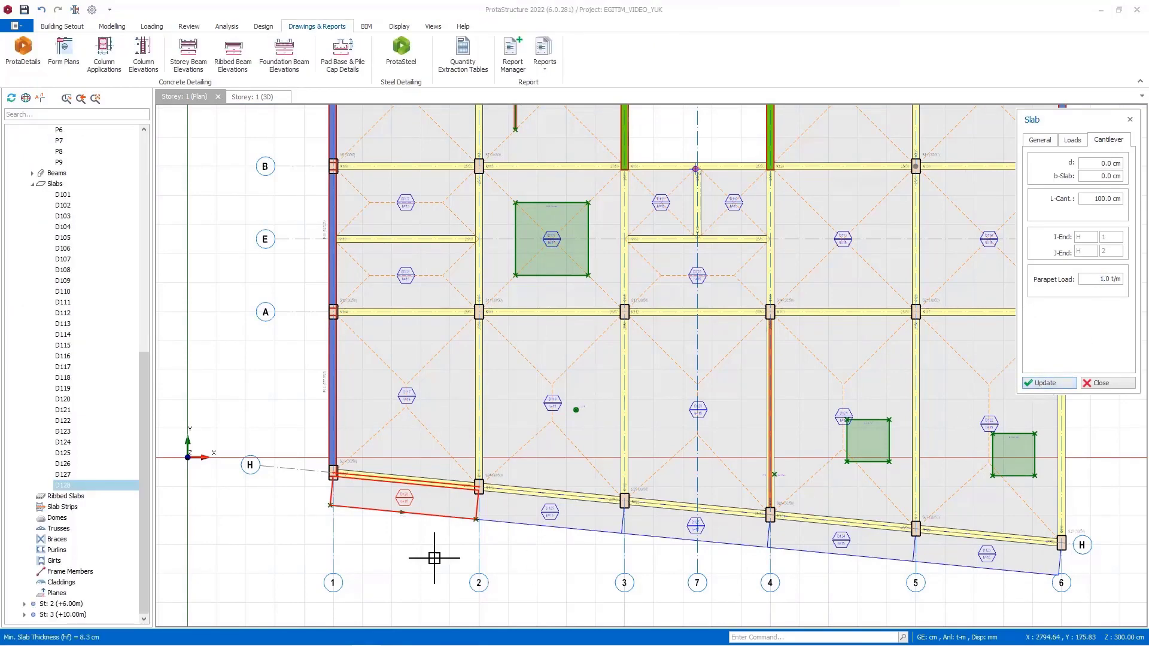
{"action": "scroll", "coordinate": [393, 533], "scroll_direction": "up", "scroll_amount": 6}
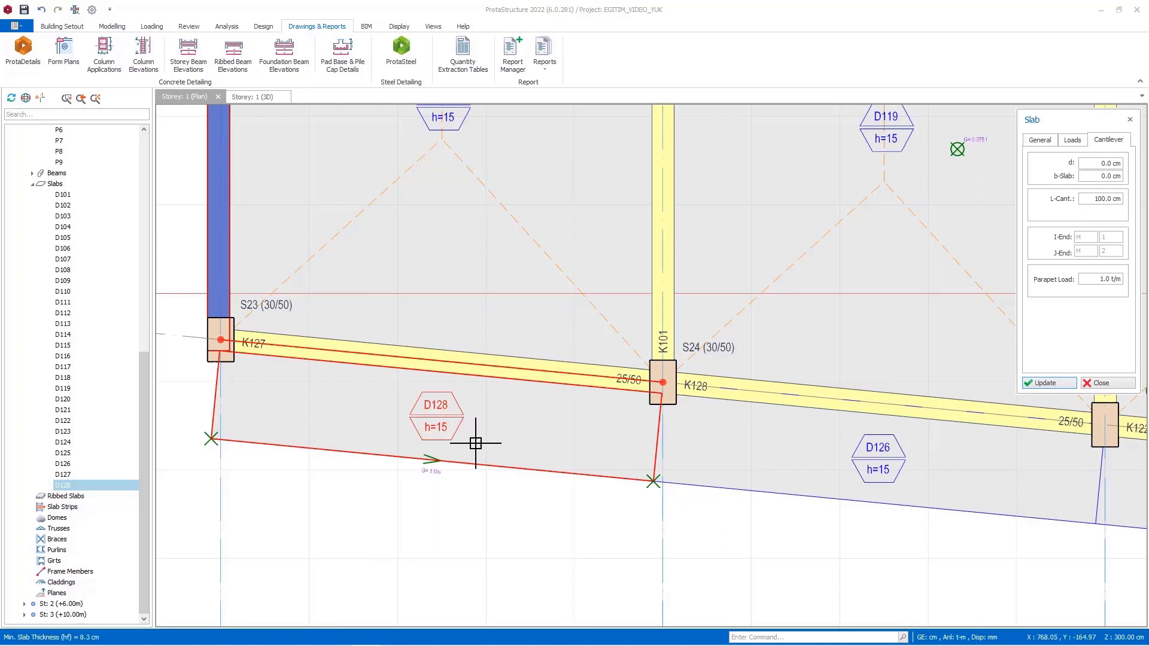
{"action": "key", "text": "Escape"}
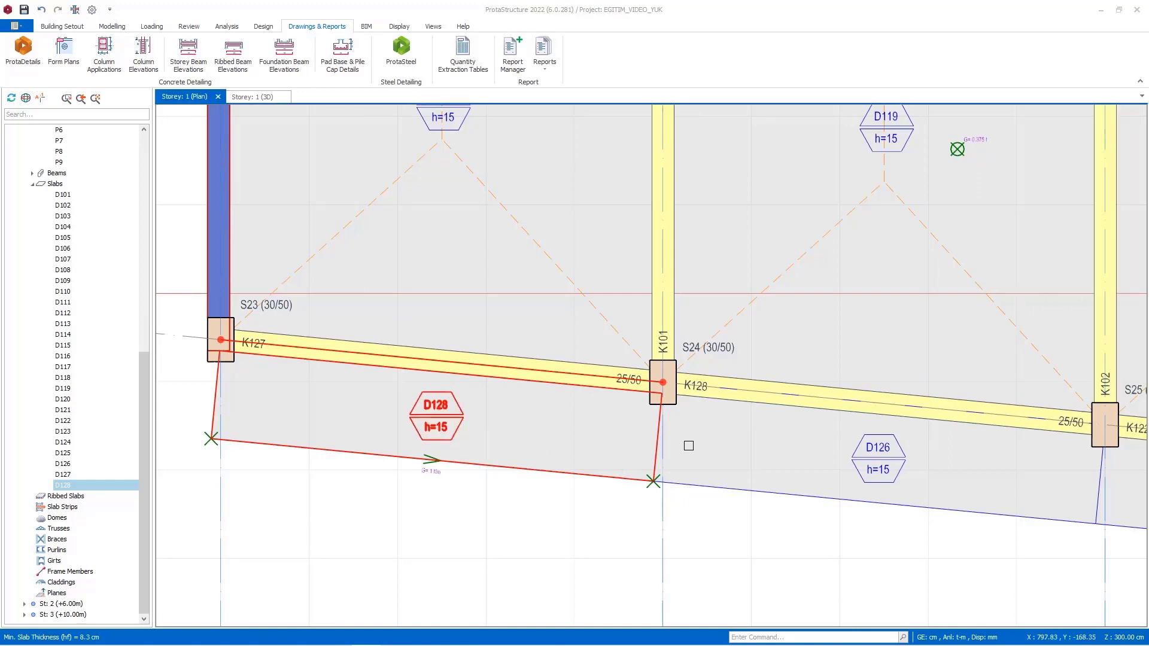
Step: Draw a Uniform Load of 1 t/m at start and end in load case G along the outer edge of slab D126, and accept the loads
{"action": "left_click", "coordinate": [865, 461]}
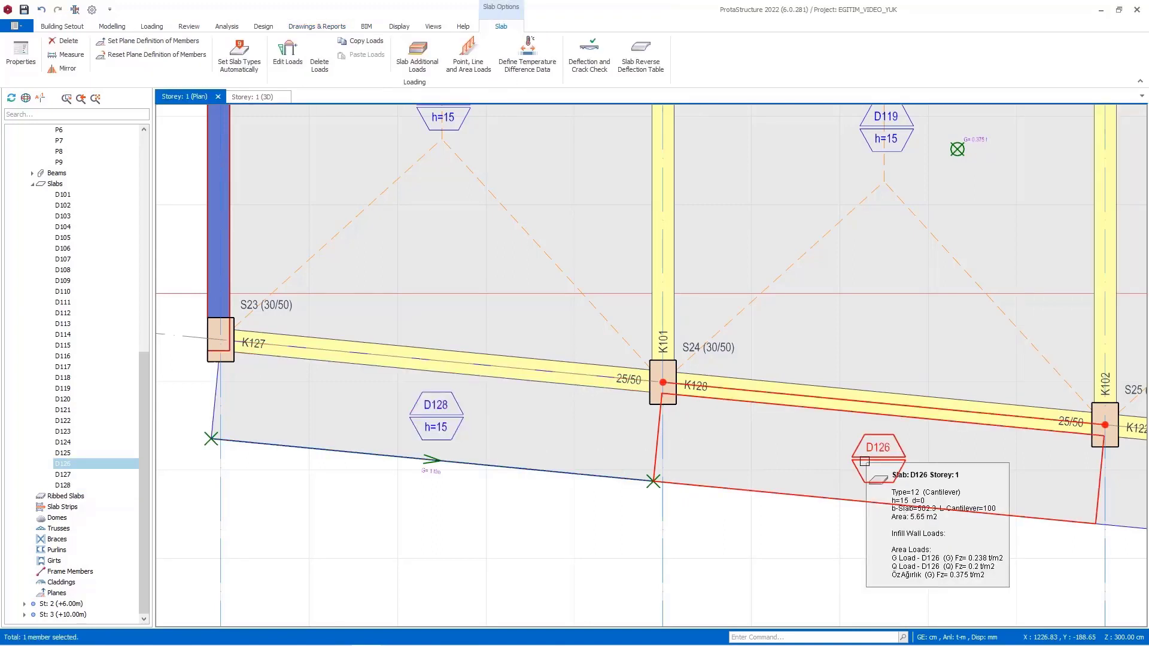
{"action": "left_click", "coordinate": [284, 62]}
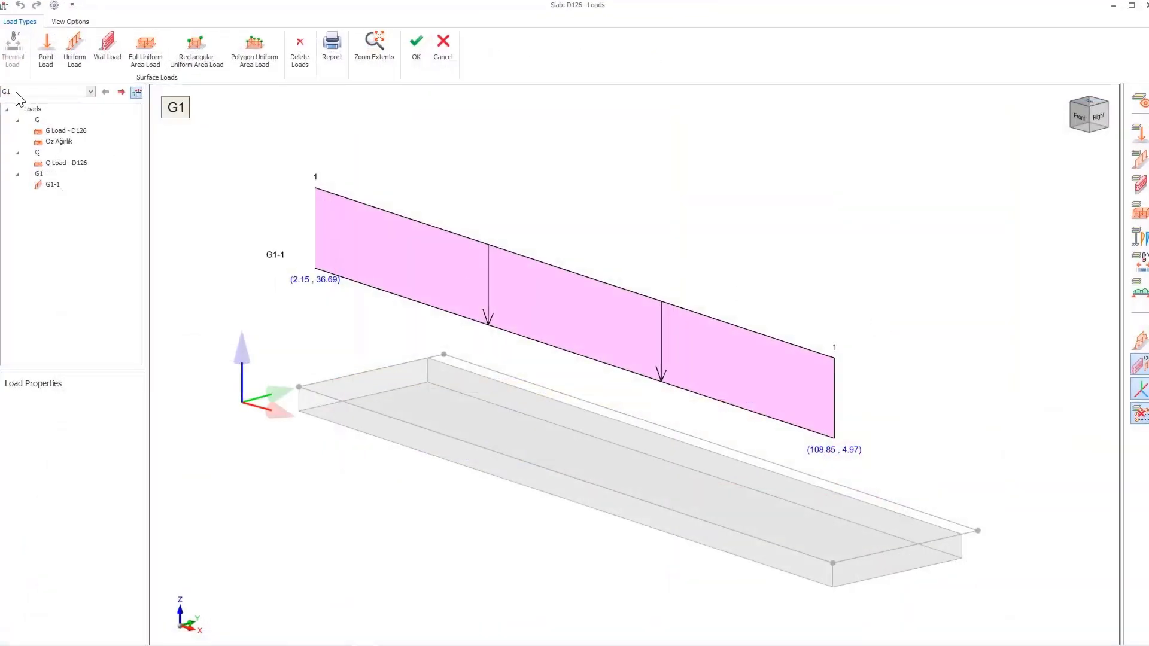
{"action": "left_click", "coordinate": [18, 92]}
{"action": "left_click", "coordinate": [18, 112]}
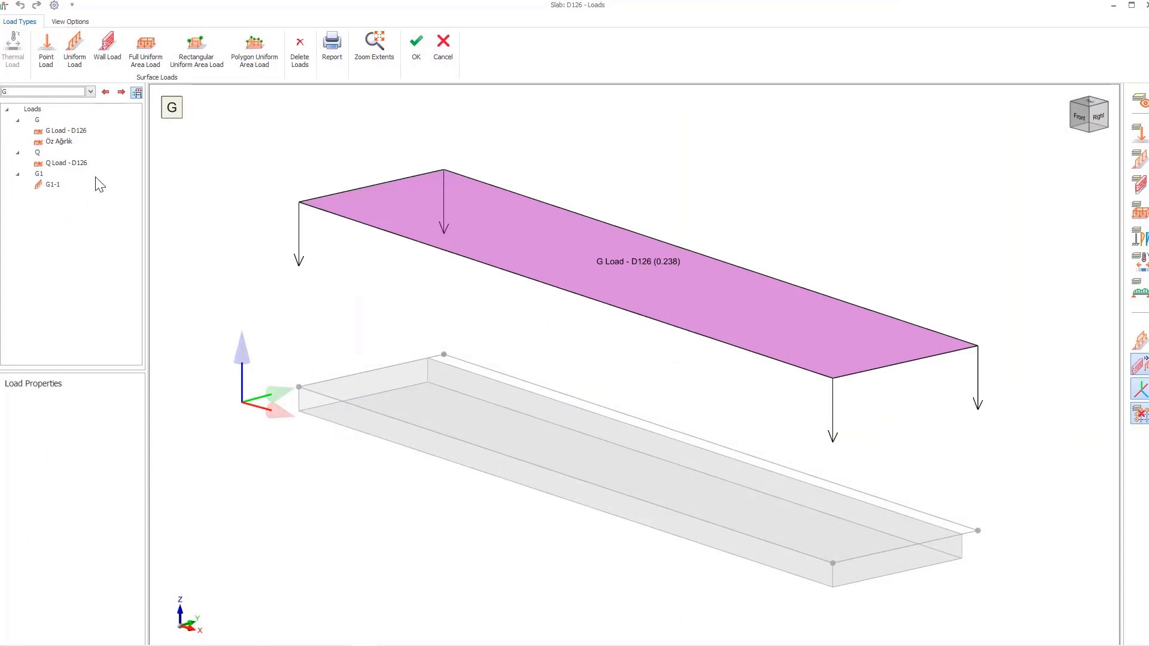
{"action": "left_click", "coordinate": [77, 50]}
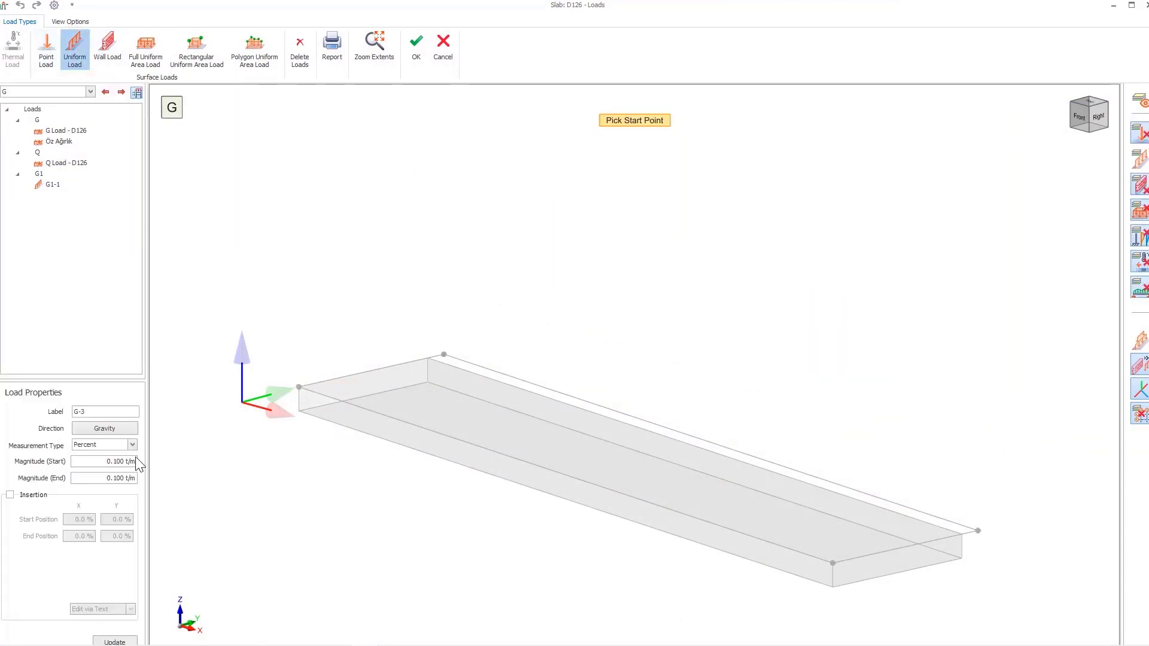
{"action": "left_click_drag", "start_coordinate": [136, 465], "coordinate": [103, 478]}
{"action": "type", "text": "1"}
{"action": "type", "text": "1"}
{"action": "left_click", "coordinate": [307, 389]}
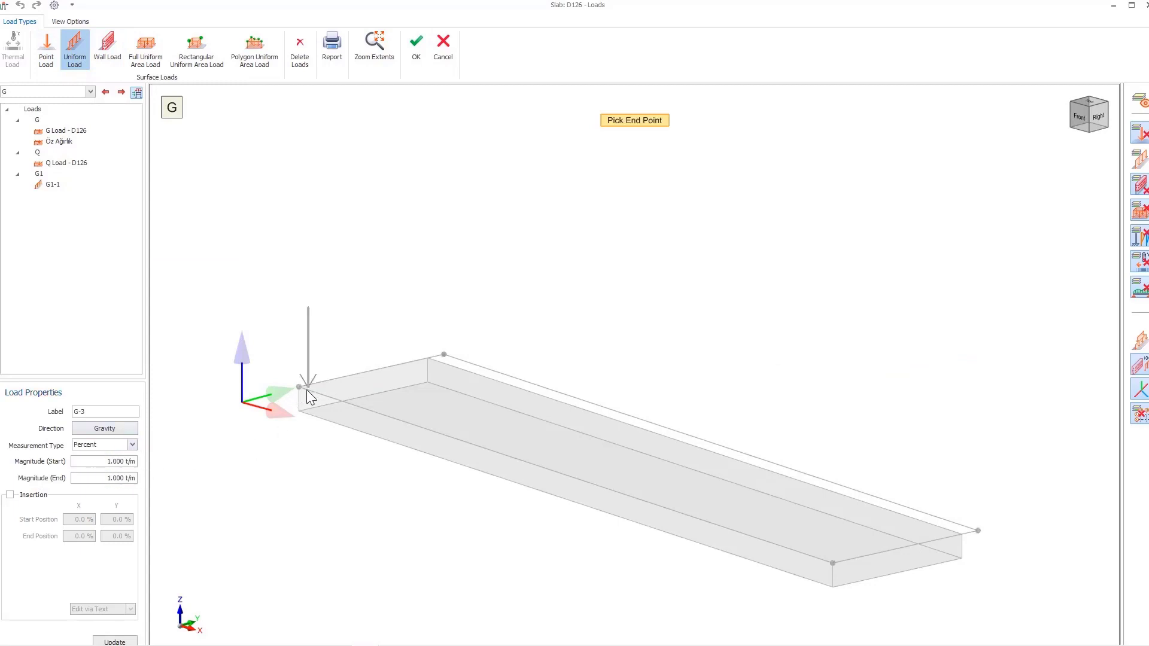
{"action": "left_click", "coordinate": [831, 563]}
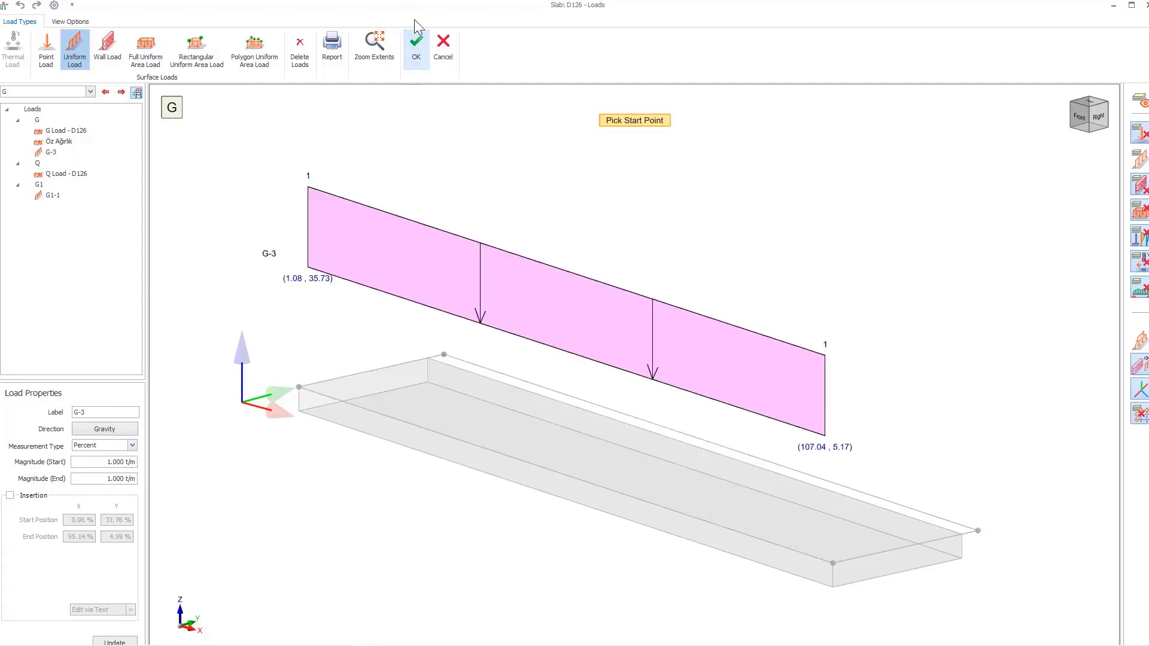
{"action": "left_click", "coordinate": [416, 47]}
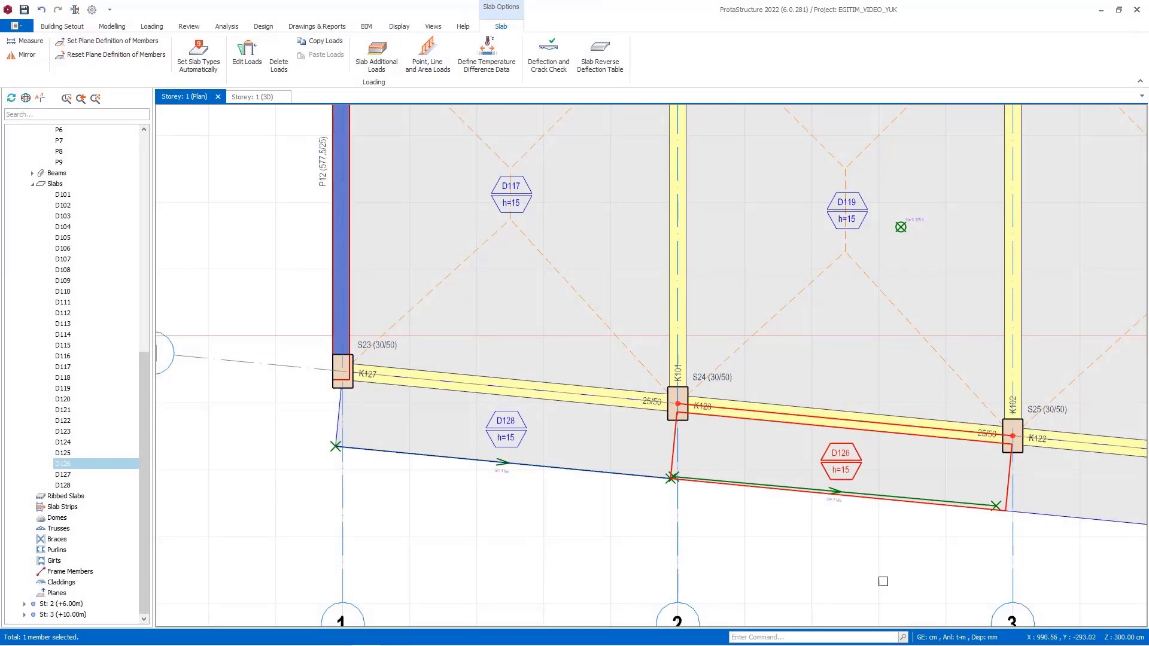
Step: Copy Wall Load 1 from beam K103 below axis A, keeping all load cases and load types selected
{"action": "scroll", "coordinate": [738, 299], "scroll_direction": "down", "scroll_amount": 1}
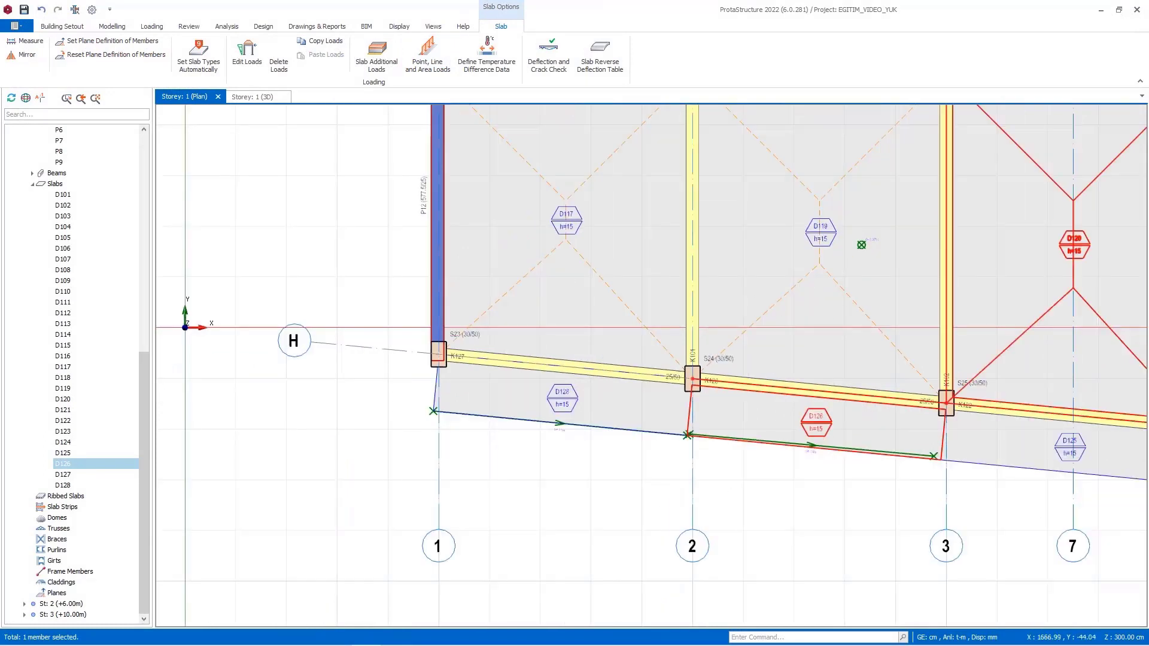
{"action": "scroll", "coordinate": [860, 245], "scroll_direction": "down", "scroll_amount": 3}
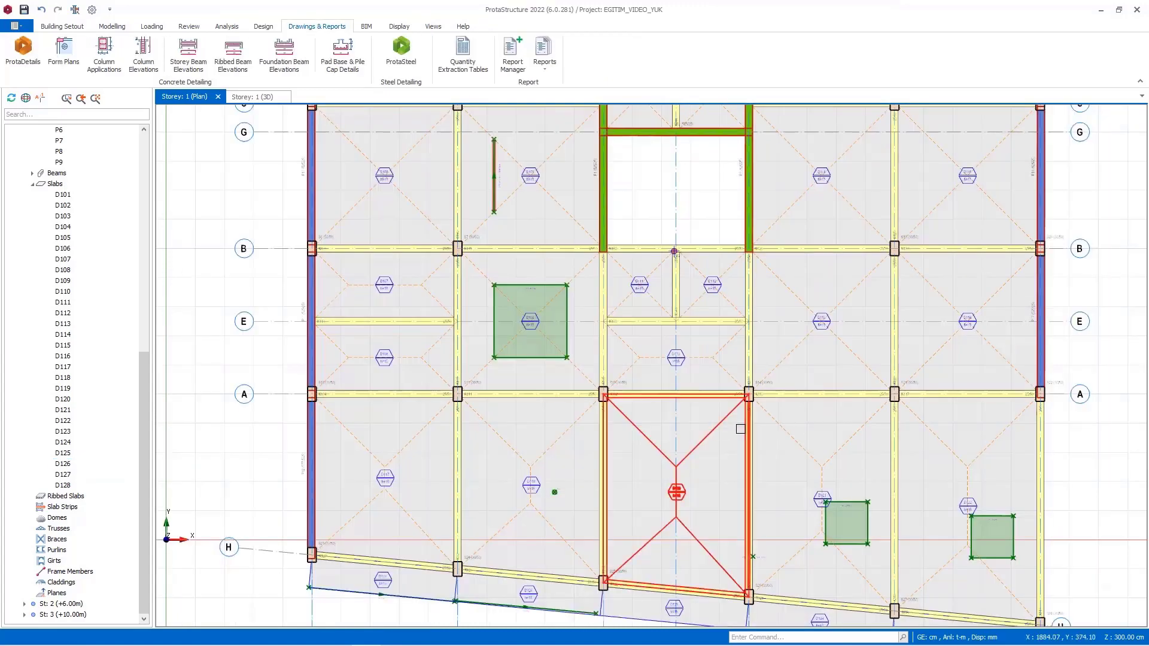
{"action": "left_click", "coordinate": [743, 425]}
{"action": "right_click", "coordinate": [742, 426]}
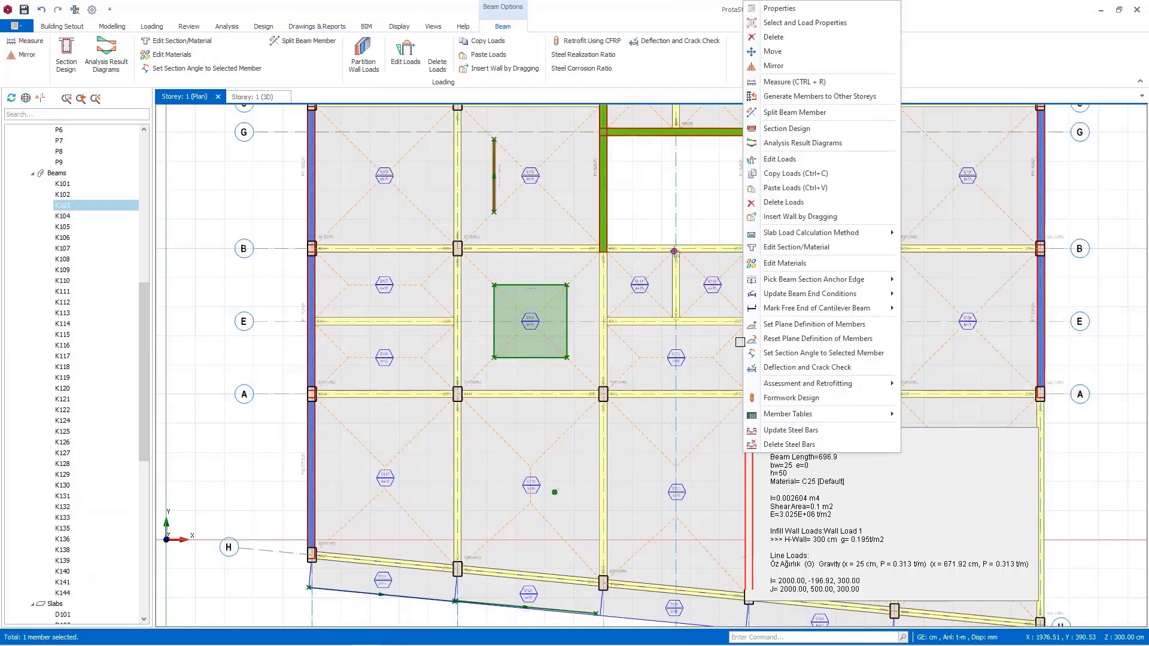
{"action": "left_click", "coordinate": [805, 173]}
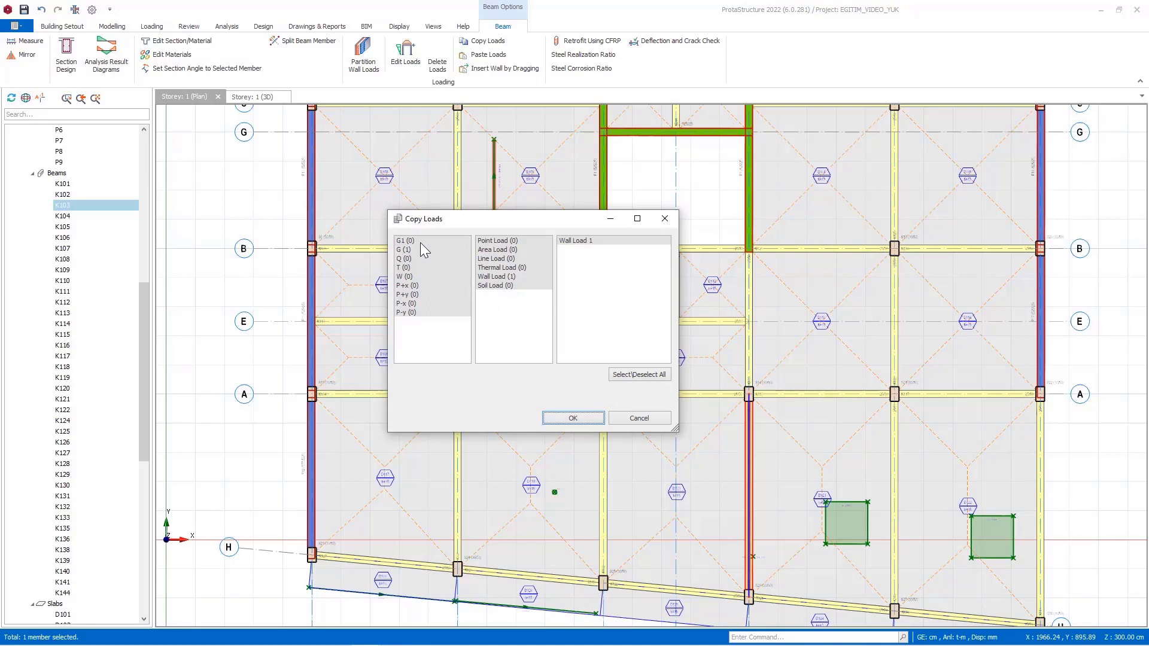
{"action": "left_click", "coordinate": [573, 418]}
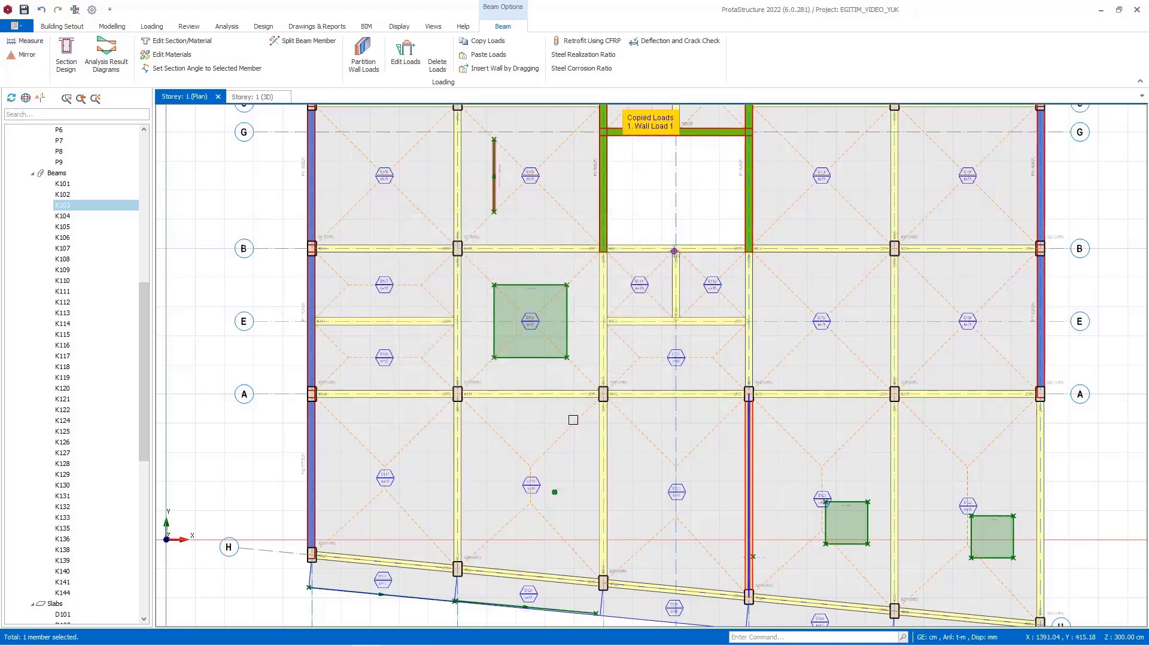
Step: Paste the copied wall load onto beam K102 between axes A and H
{"action": "mouse_move", "coordinate": [609, 434]}
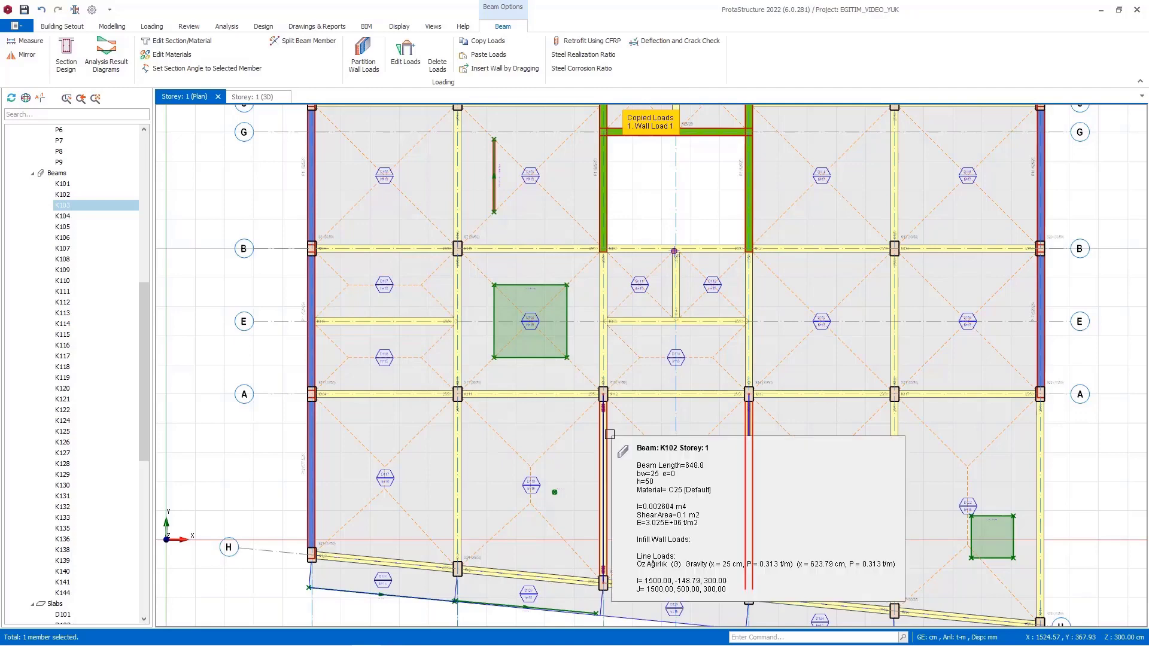
{"action": "left_click", "coordinate": [609, 434]}
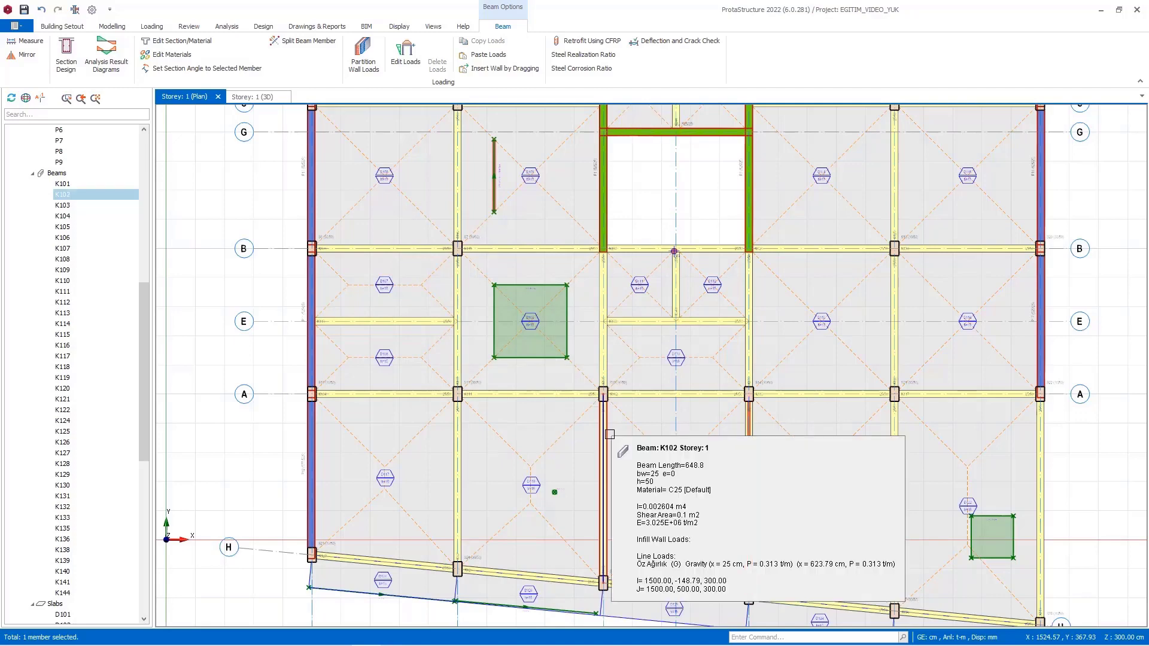
{"action": "right_click", "coordinate": [609, 434]}
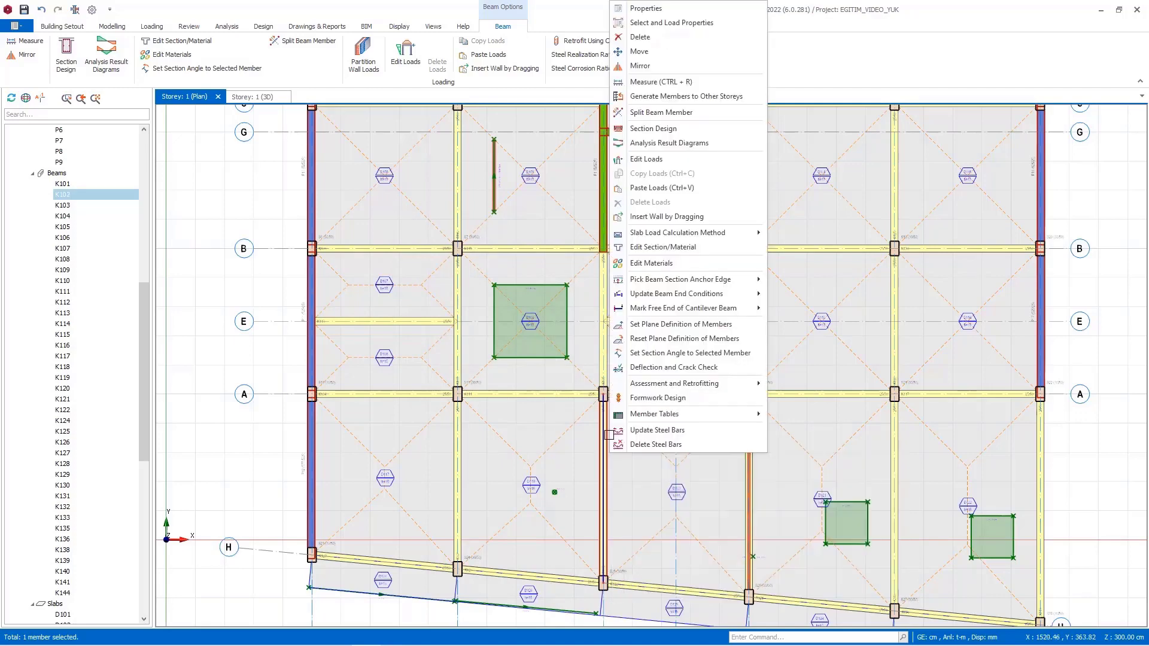
{"action": "left_click", "coordinate": [661, 189]}
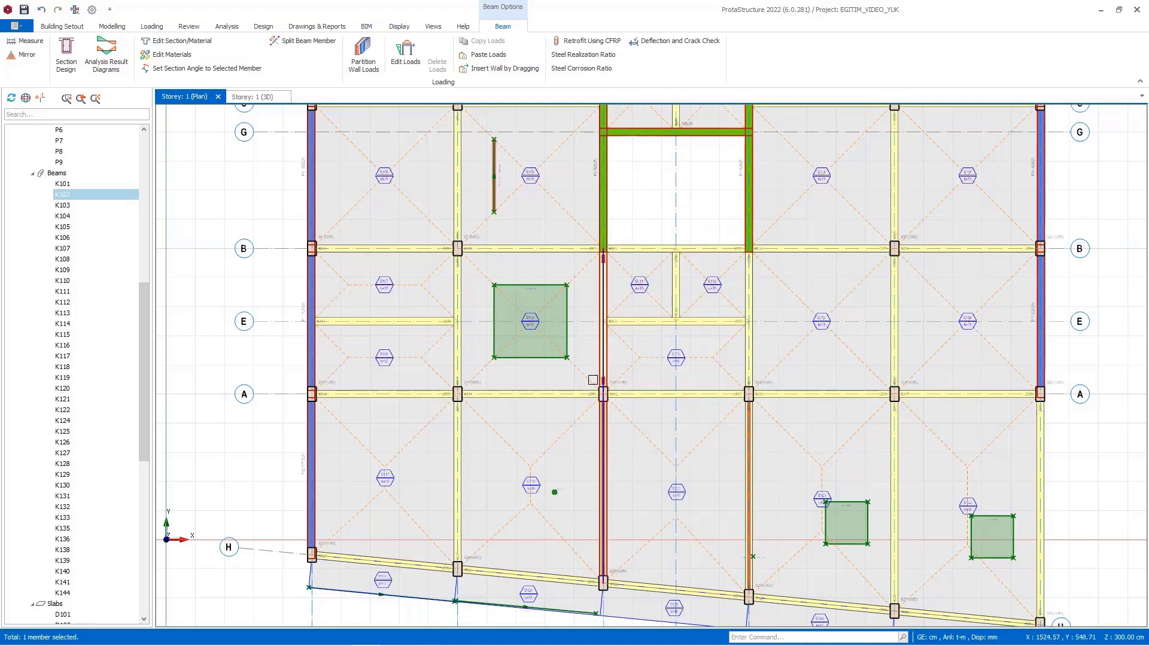
Step: Copy Wall Load 1 from beam K102, keeping all load cases and load types selected
{"action": "mouse_move", "coordinate": [591, 380]}
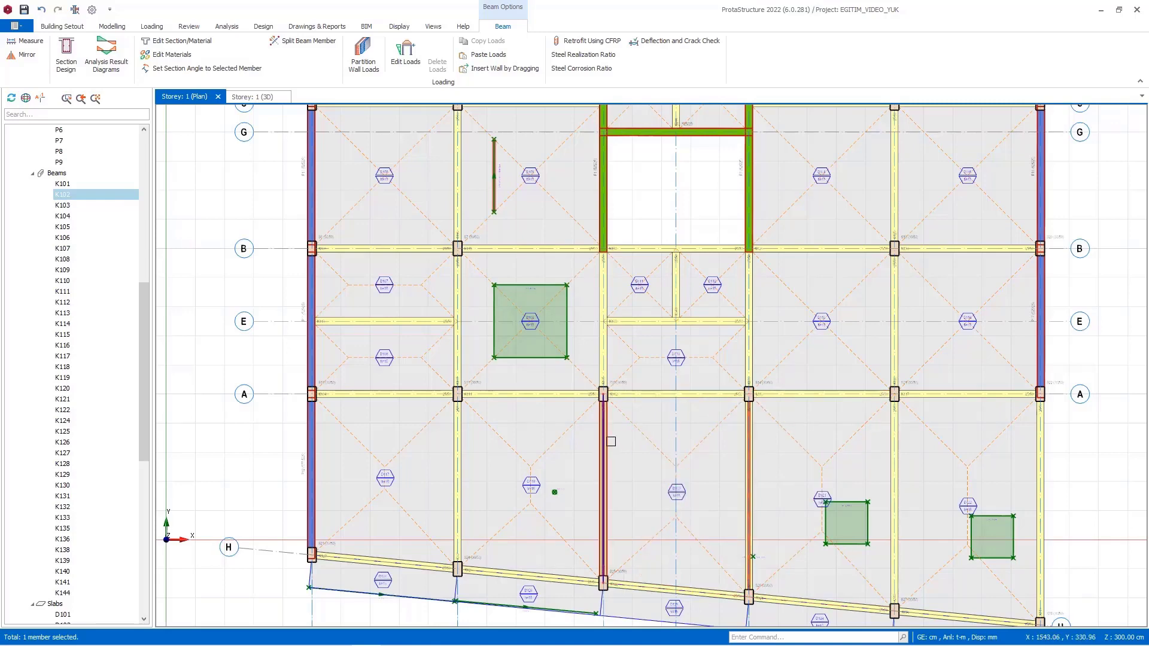
{"action": "right_click", "coordinate": [608, 454]}
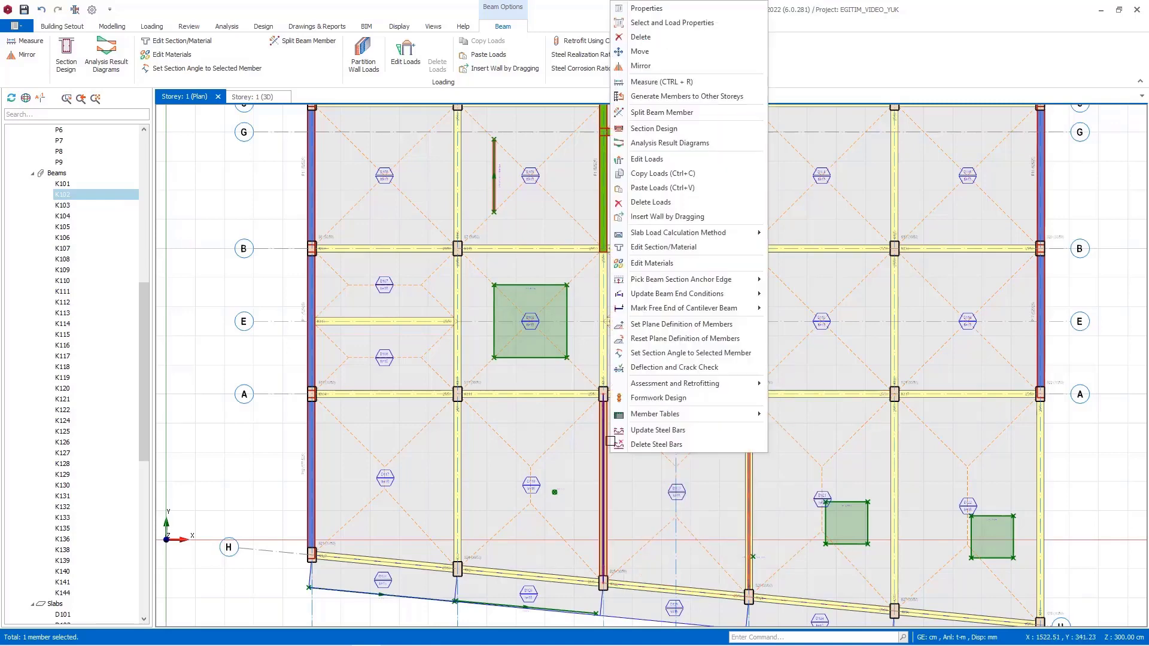
{"action": "left_click", "coordinate": [661, 174]}
{"action": "left_click", "coordinate": [569, 422]}
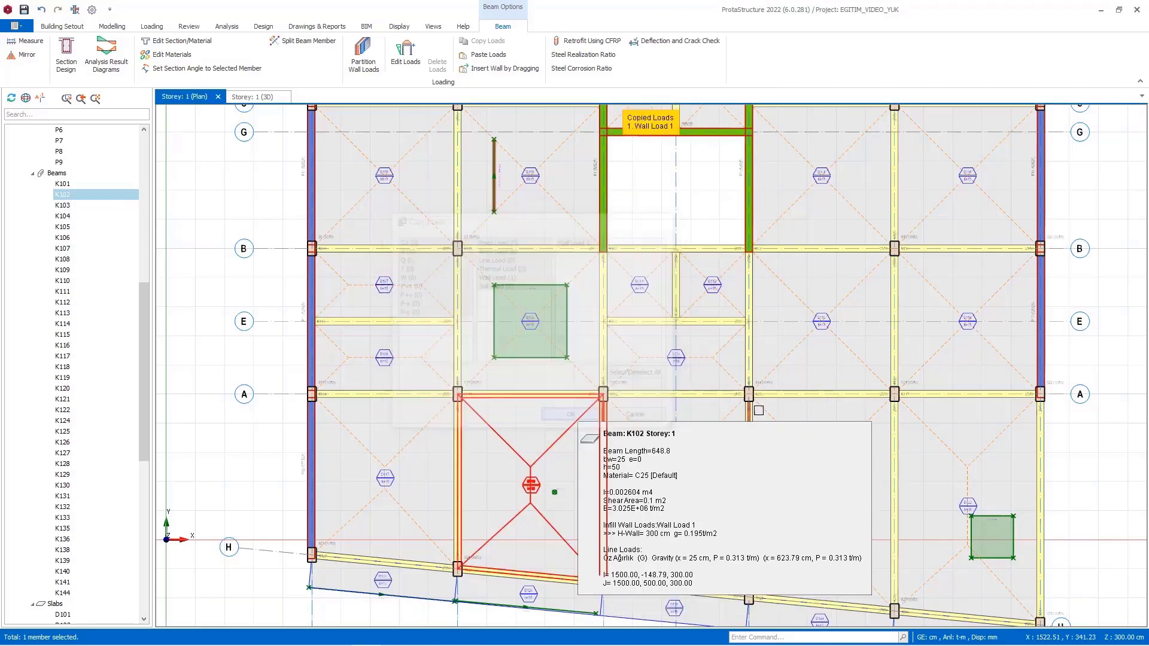
Step: Paste the copied wall load onto both beams K113 and K117 on axis A and clear the selection
{"action": "left_click", "coordinate": [879, 399]}
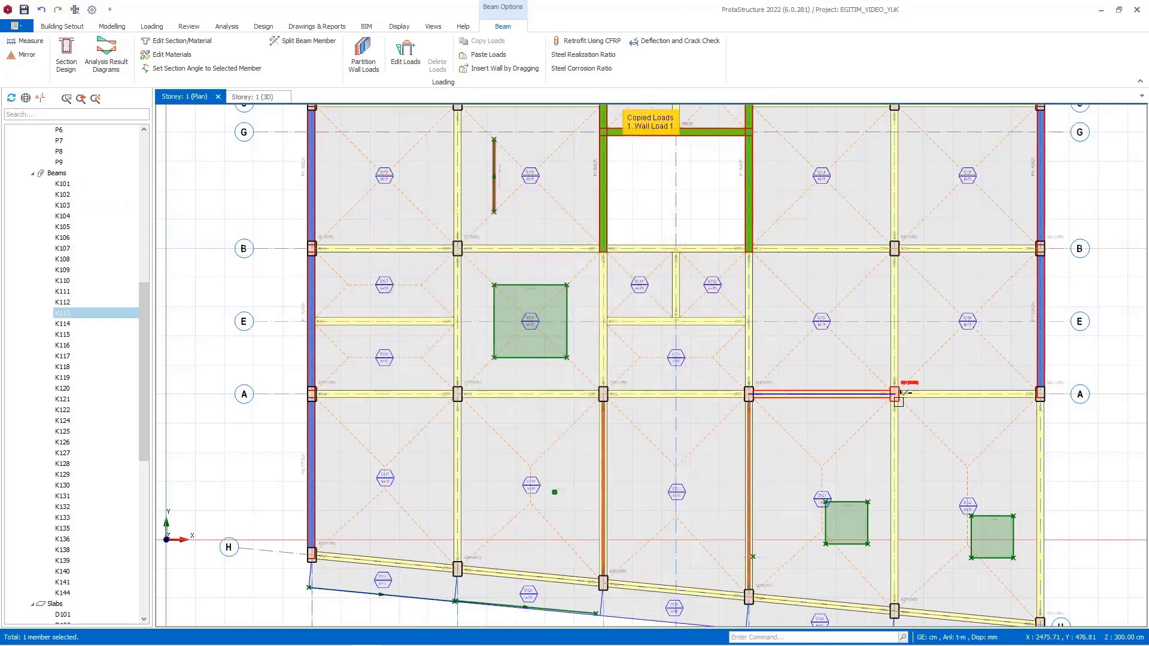
{"action": "mouse_move", "coordinate": [925, 396]}
{"action": "right_click", "coordinate": [924, 395]}
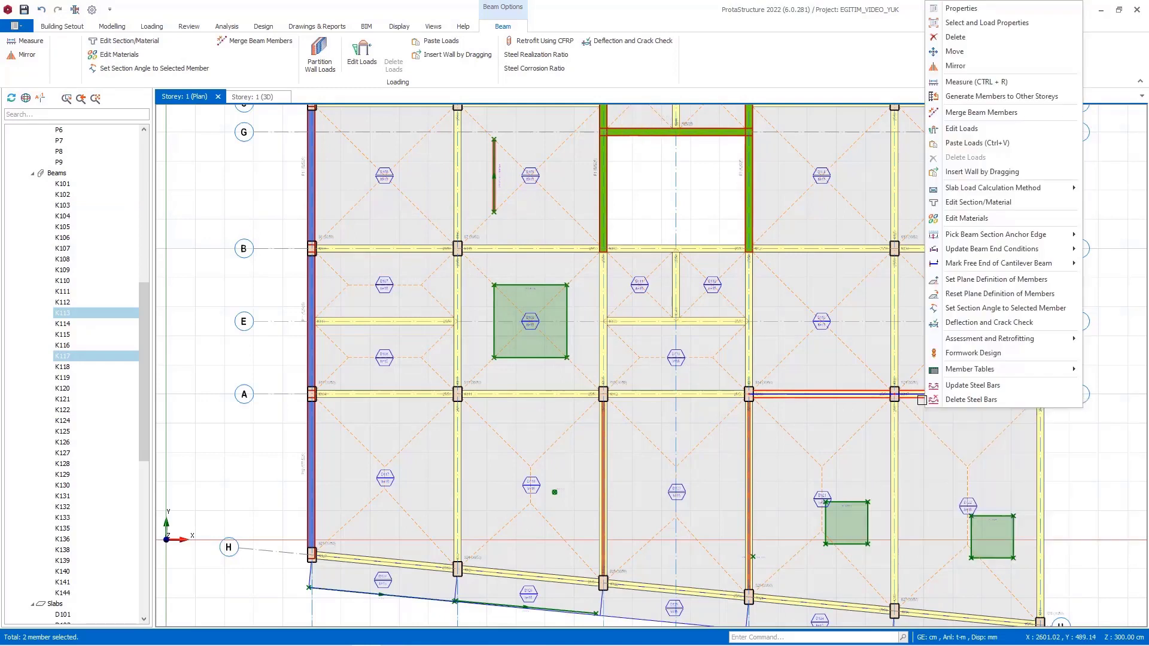
{"action": "left_click", "coordinate": [957, 143]}
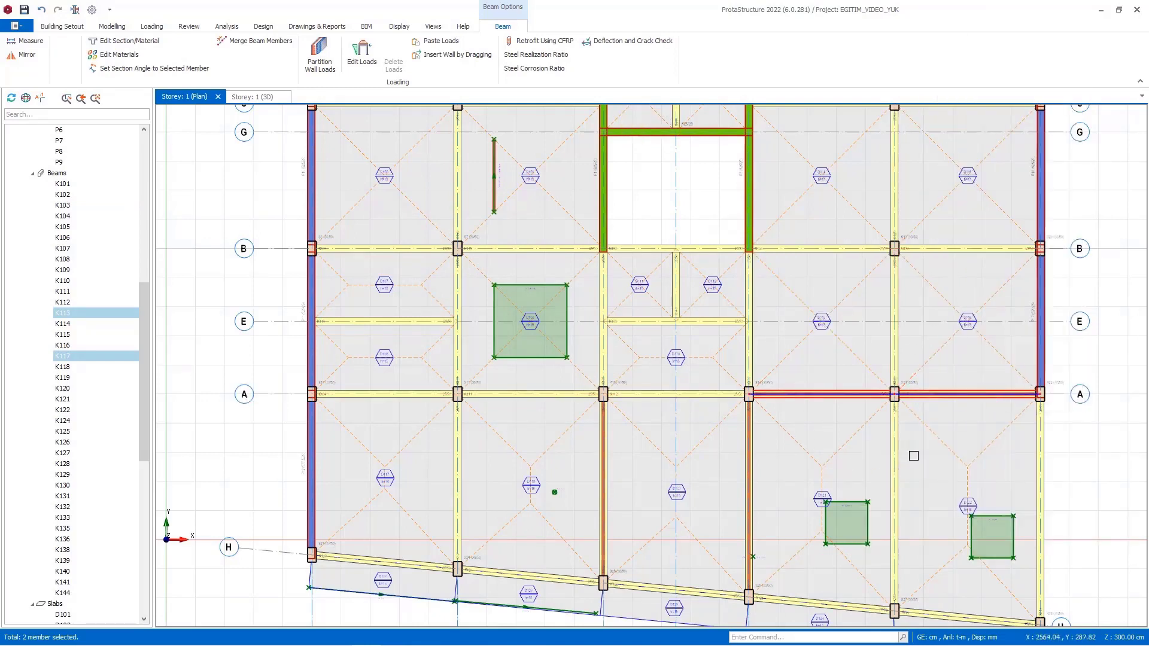
{"action": "key", "text": "Escape"}
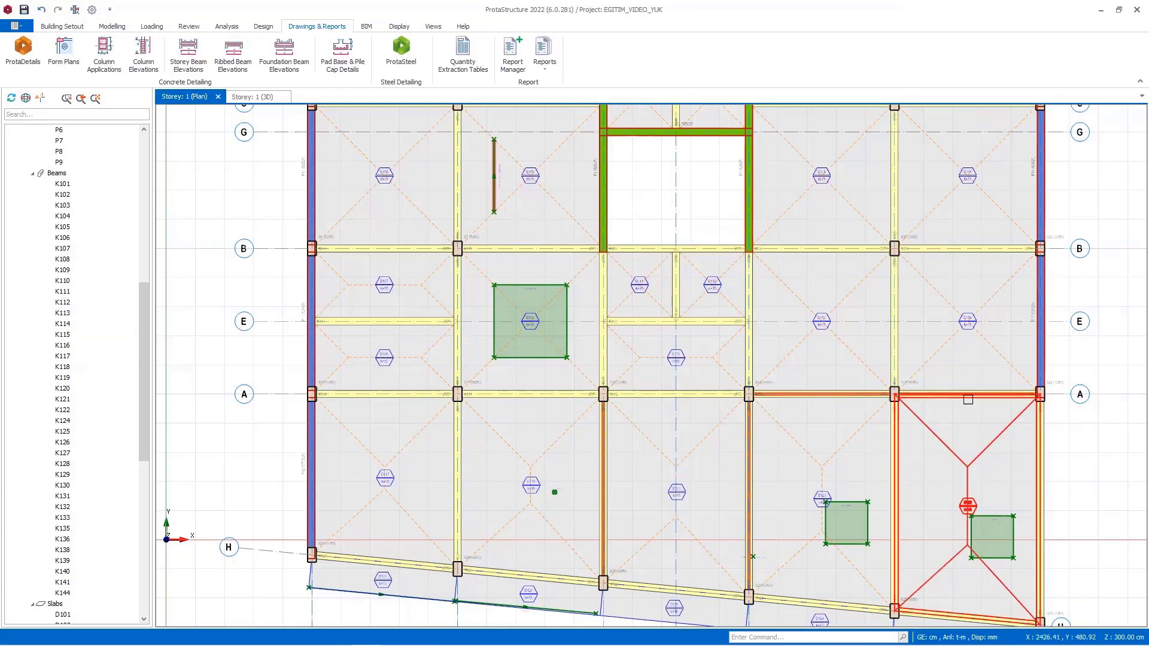
Step: Copy Wall Load 1 from beam K113 on axis A, keeping all load cases and load types selected
{"action": "left_click", "coordinate": [780, 399]}
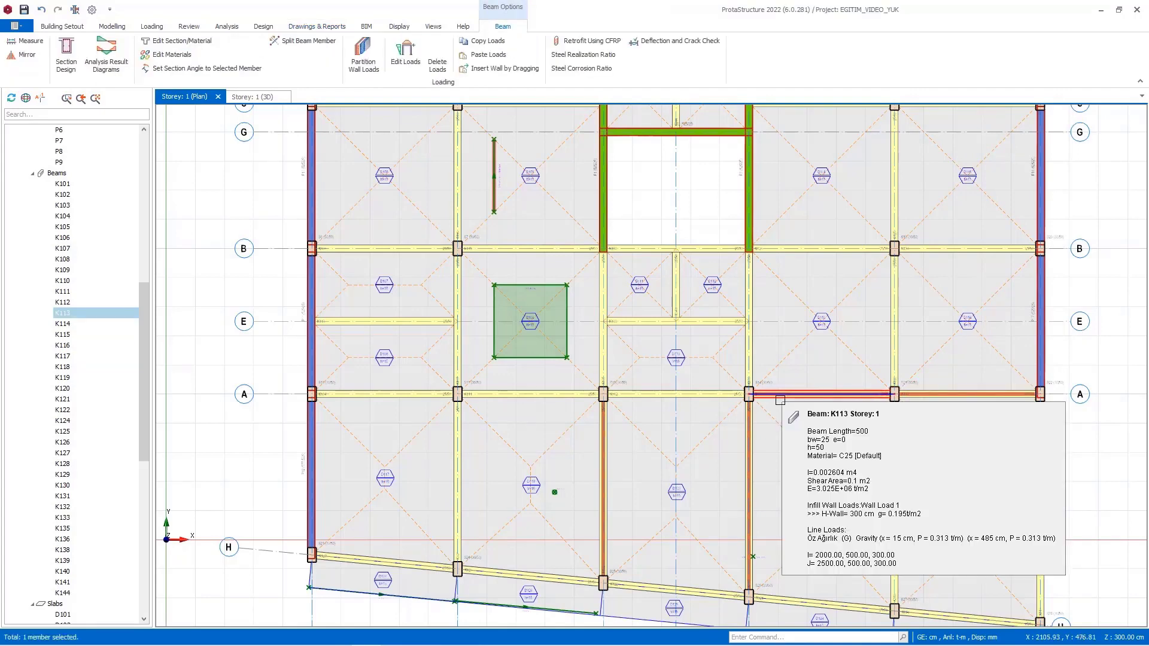
{"action": "key", "text": "ctrl+c"}
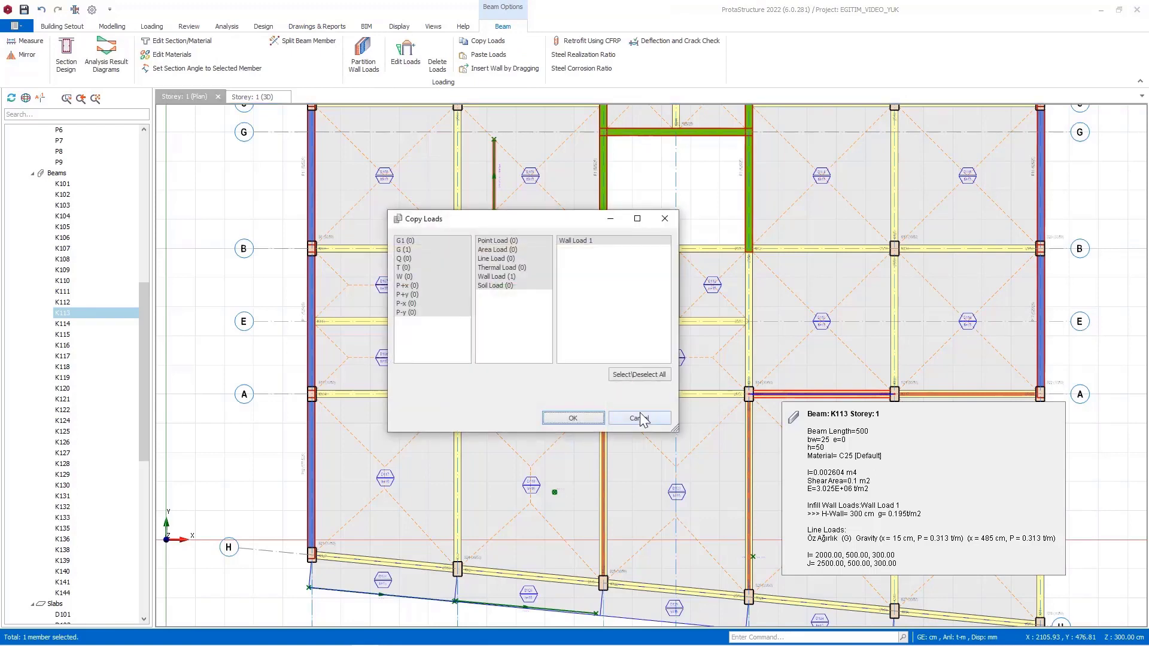
{"action": "left_click", "coordinate": [573, 417]}
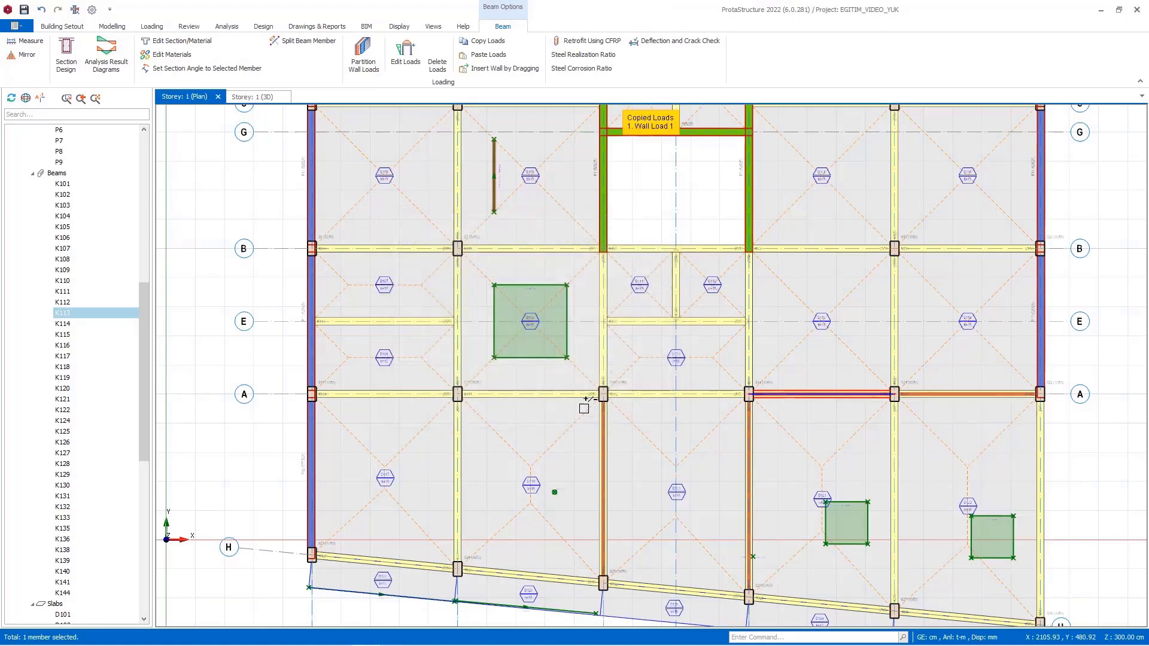
Step: Paste the copied wall load onto beams K129 and K130 on axis B and clear the selection
{"action": "left_click", "coordinate": [768, 247]}
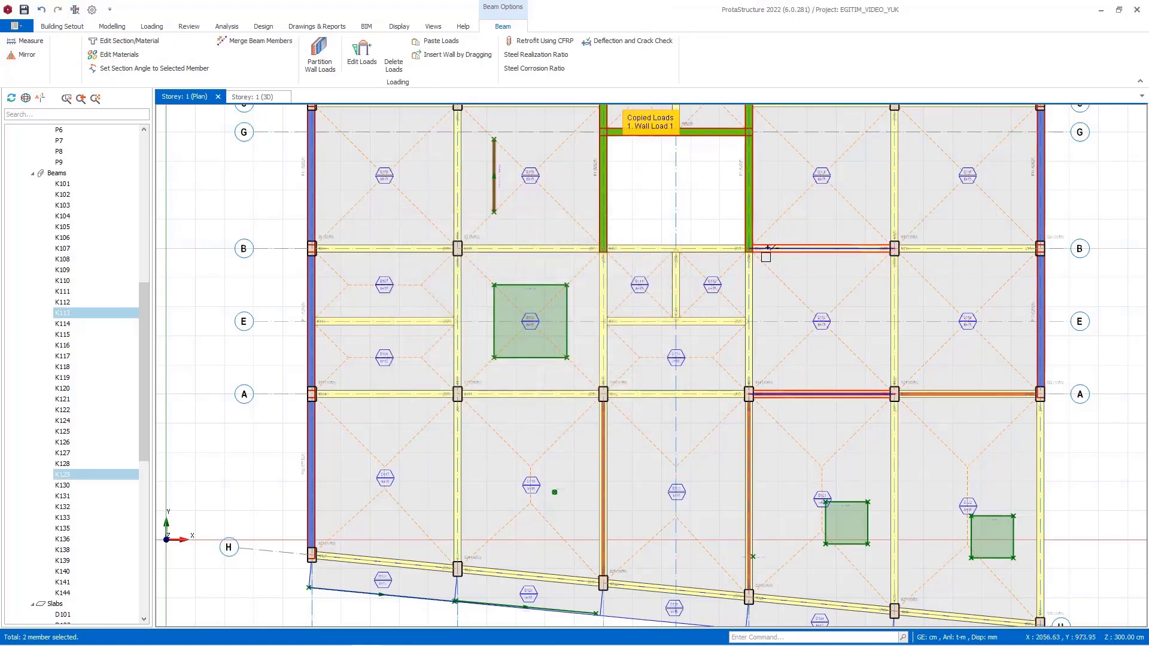
{"action": "mouse_move", "coordinate": [767, 248]}
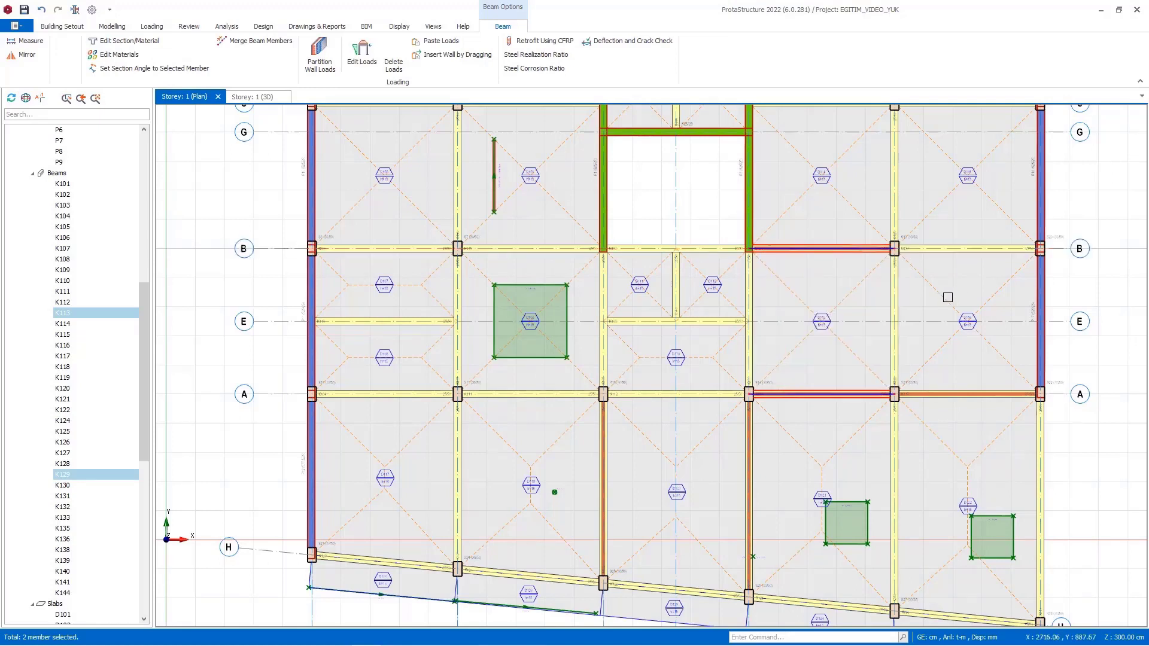
{"action": "left_click", "coordinate": [941, 254]}
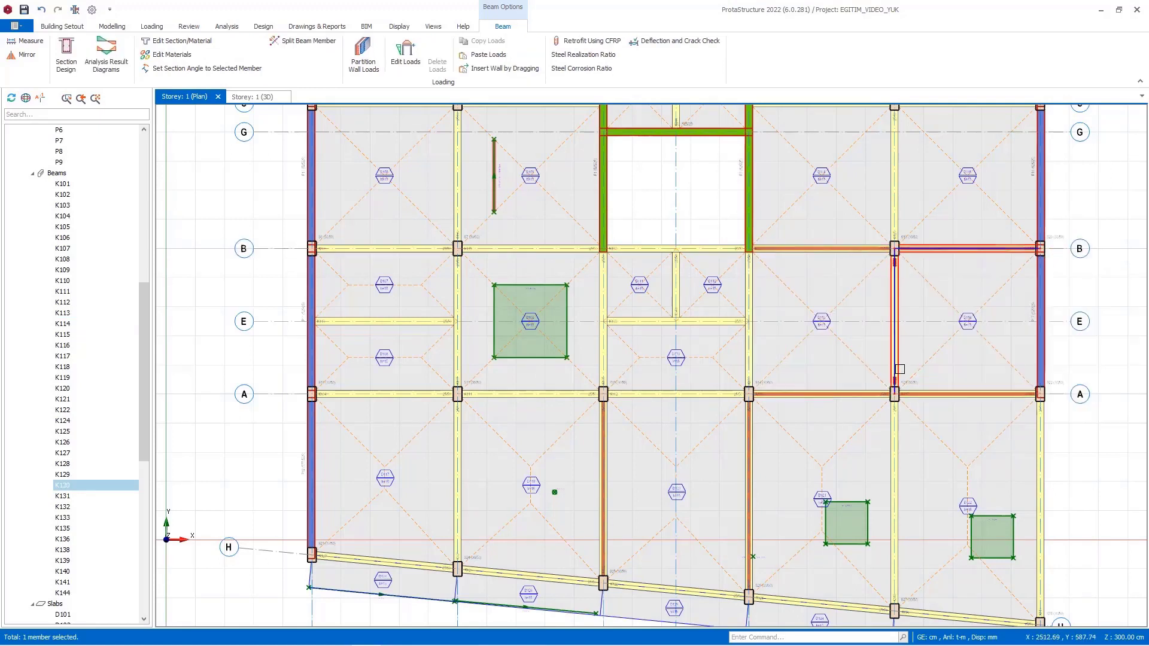
{"action": "mouse_move", "coordinate": [899, 369]}
{"action": "key", "text": "Escape"}
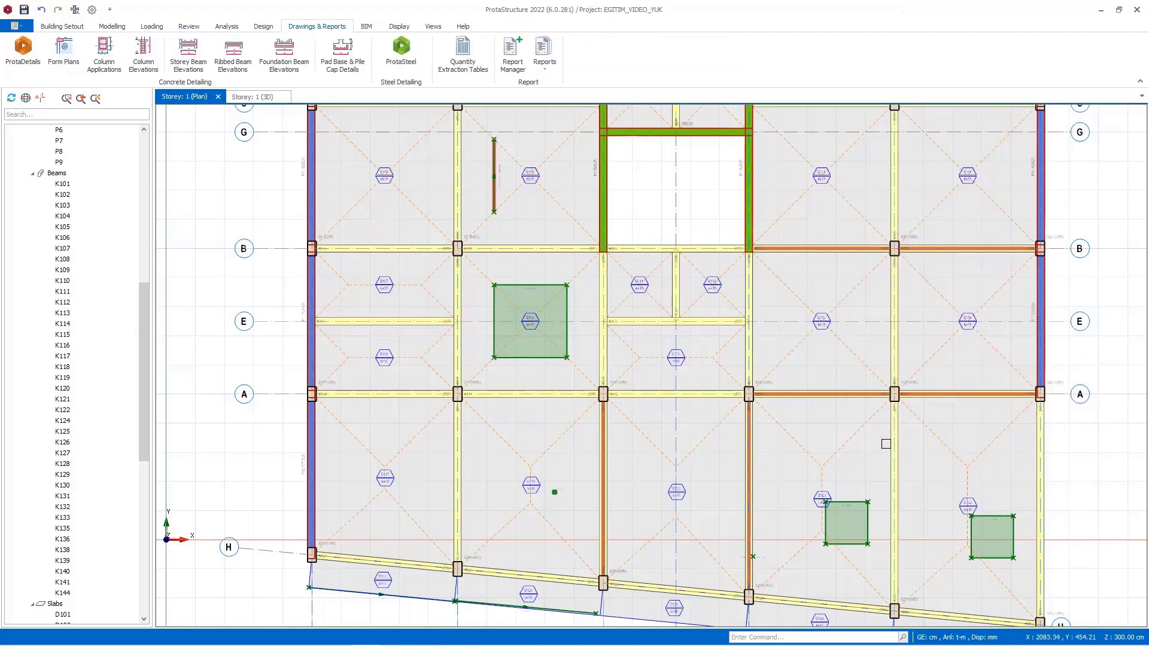